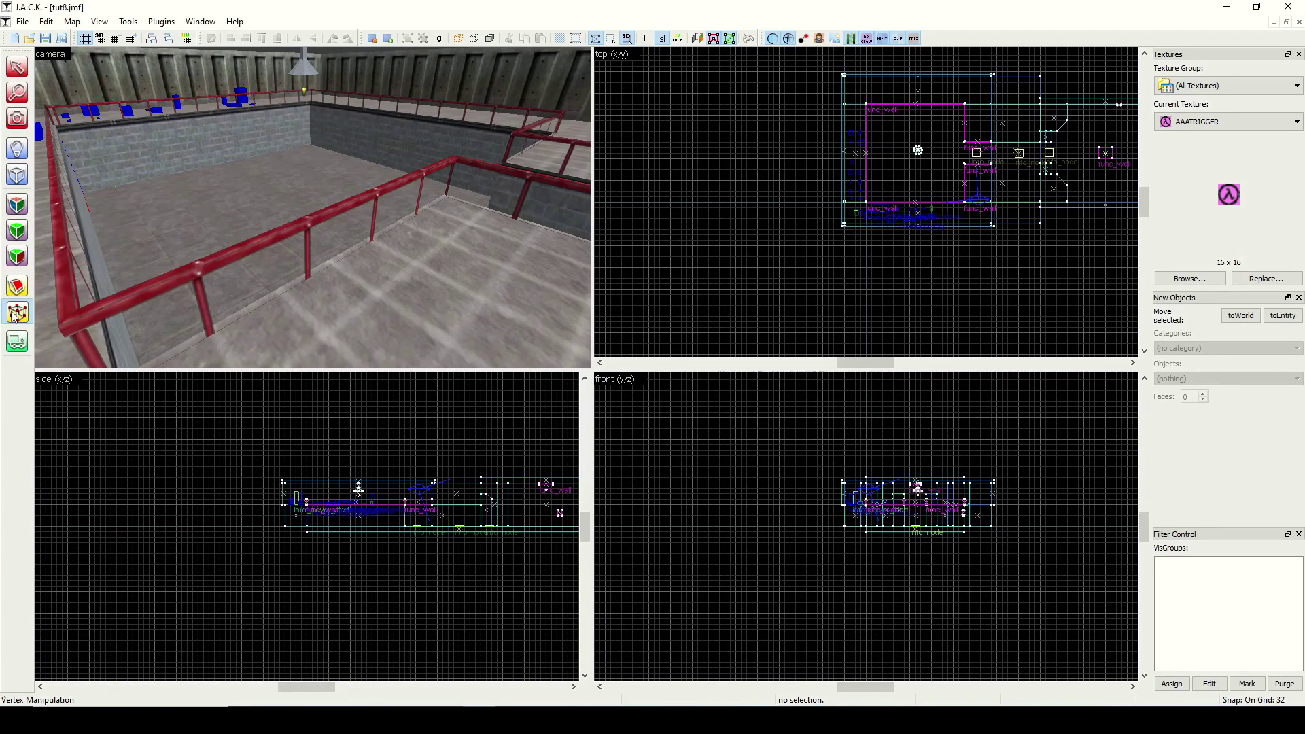
# Examine how the red railings meet at the corners around the pit in the 3D view.
pyautogui.click(17, 205)
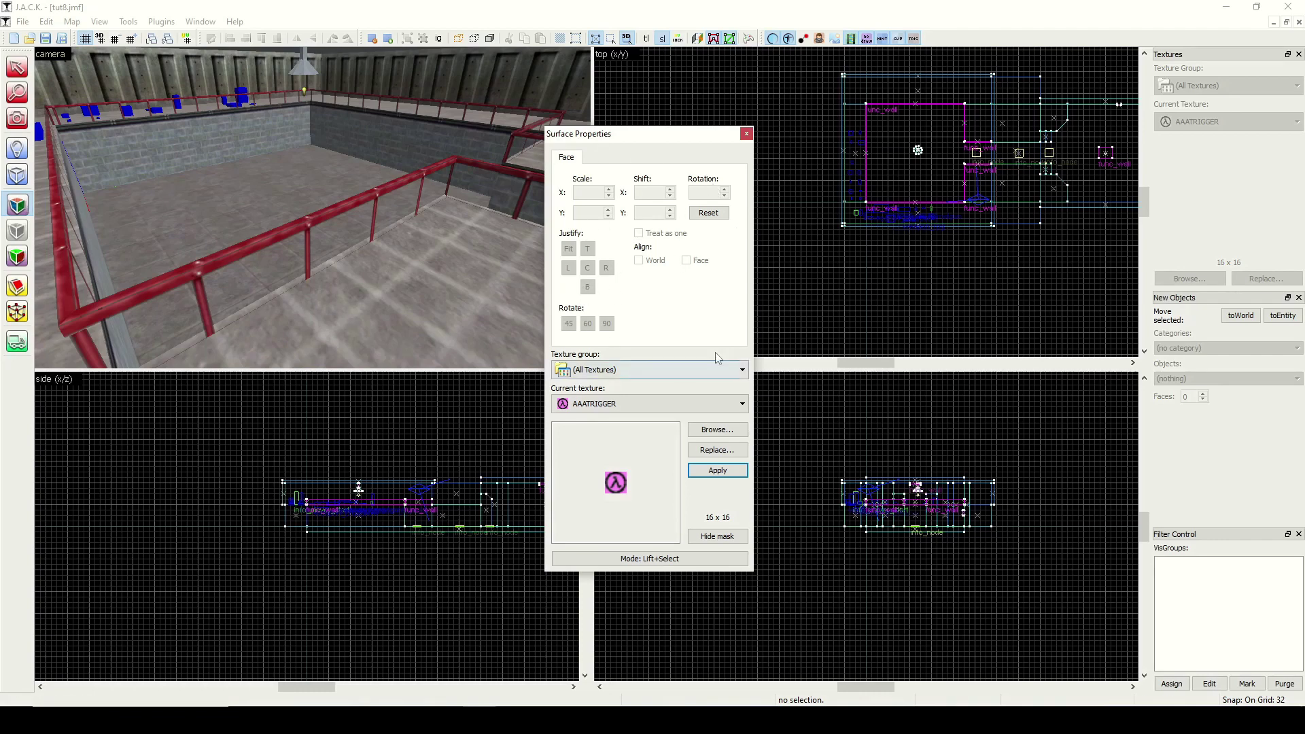
pyautogui.click(746, 136)
pyautogui.press('z')
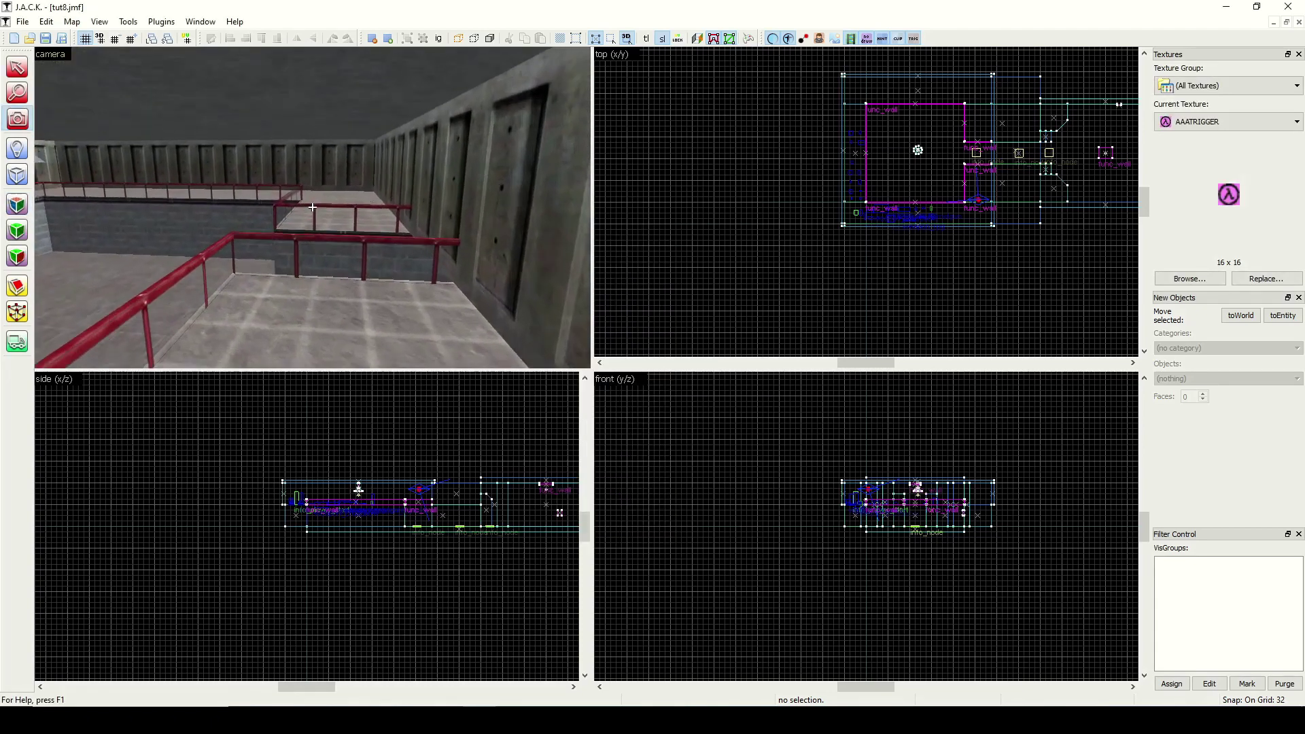
pyautogui.press('w')
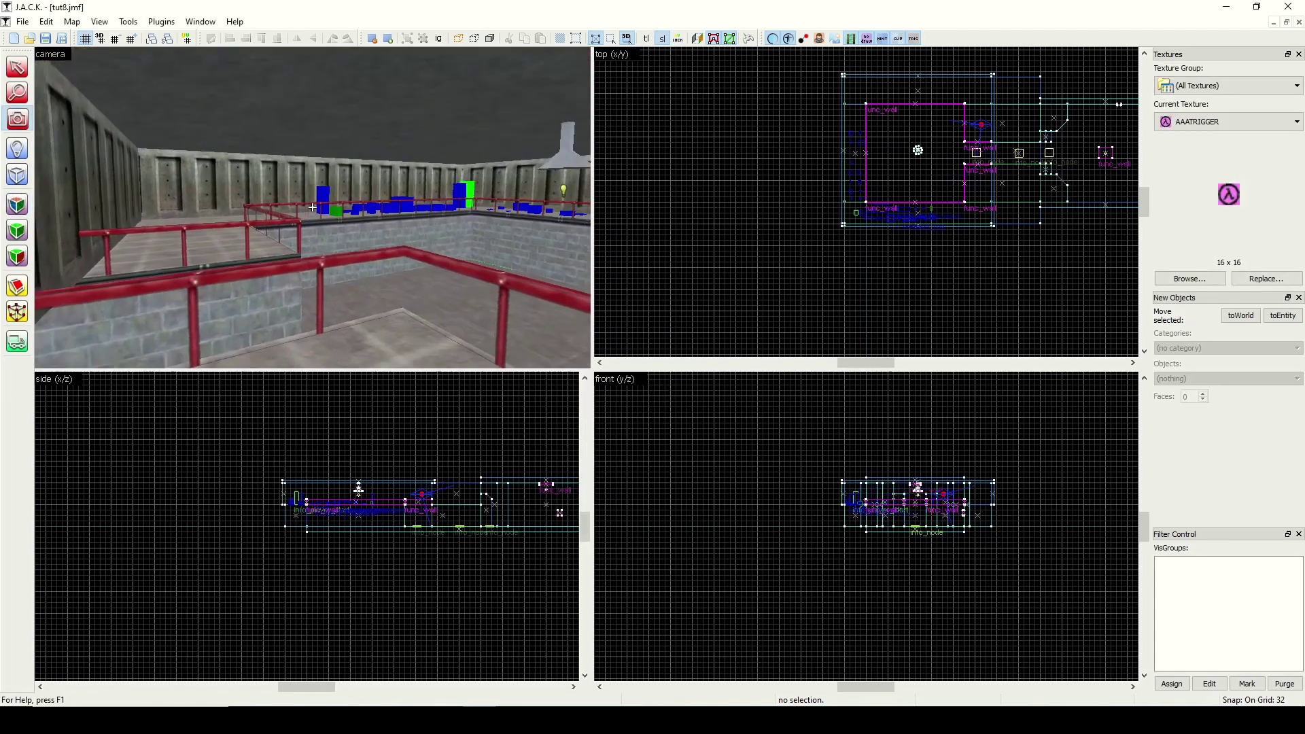
pyautogui.press('w')
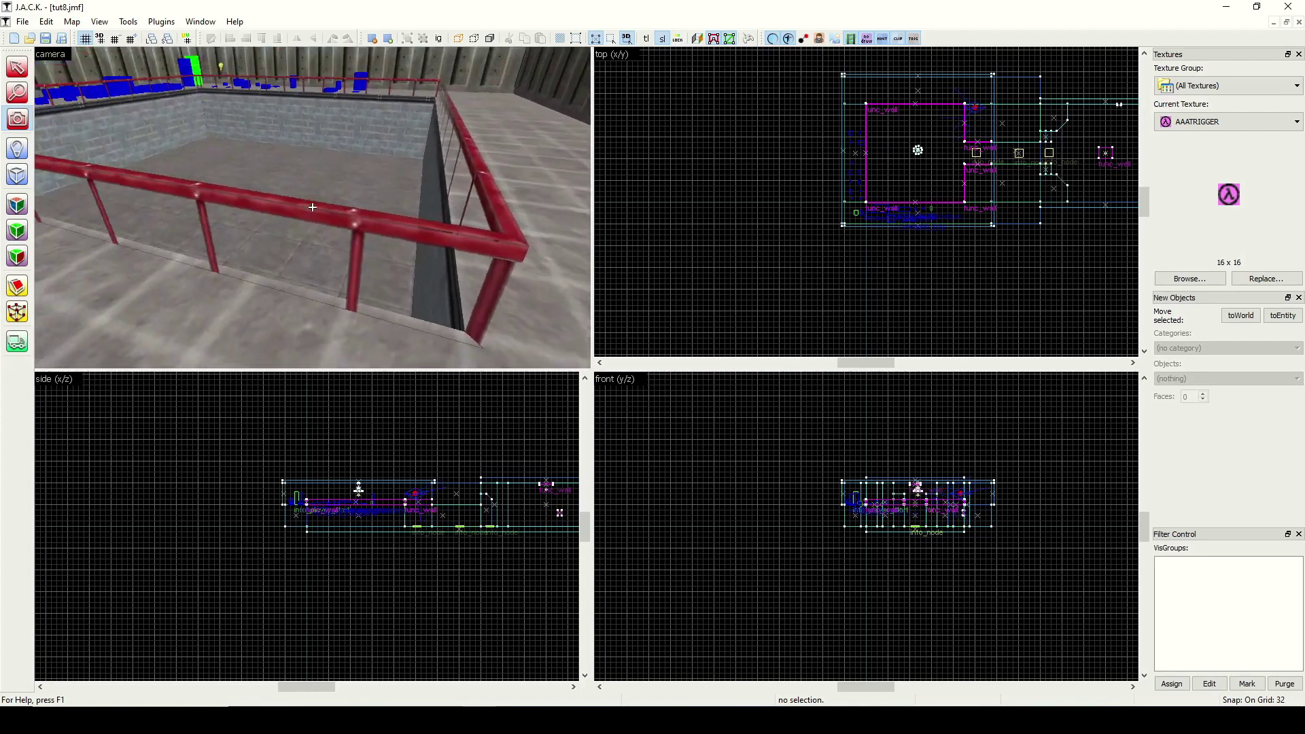
pyautogui.moveTo(312, 207); pyautogui.dragTo(312, 214)
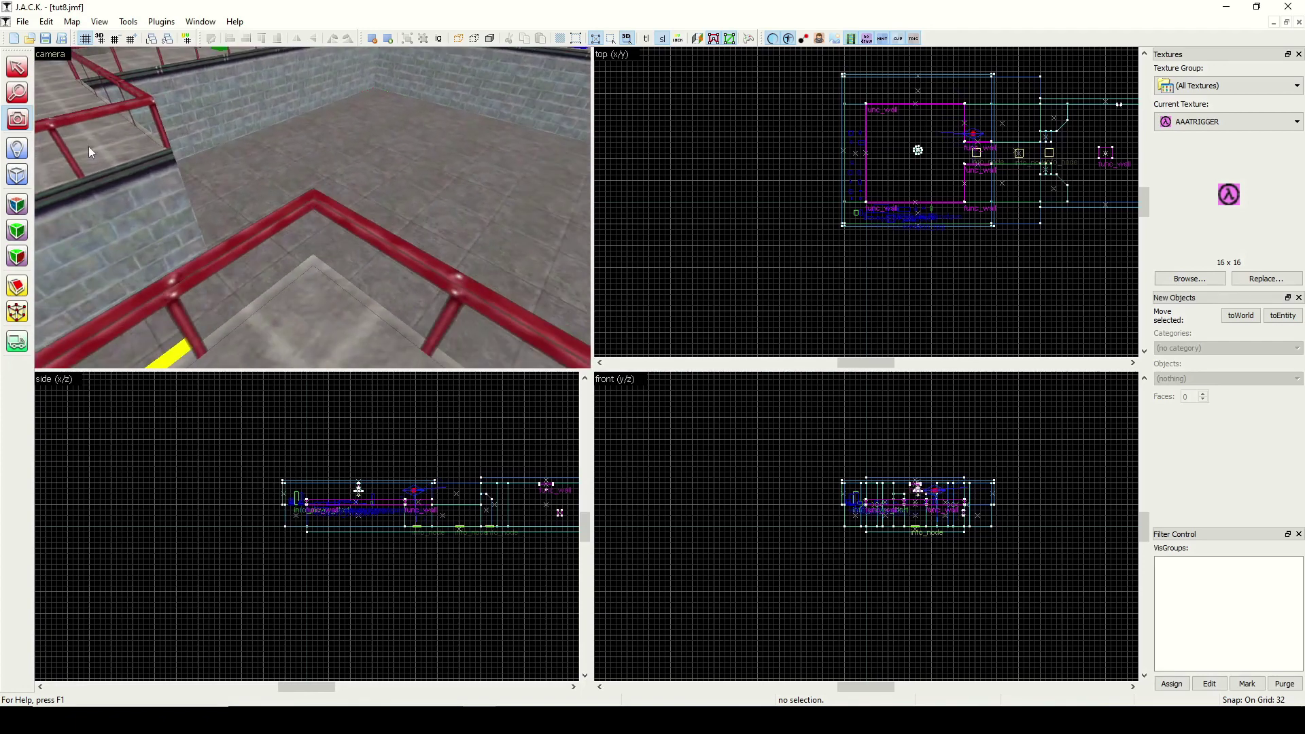
pyautogui.click(20, 66)
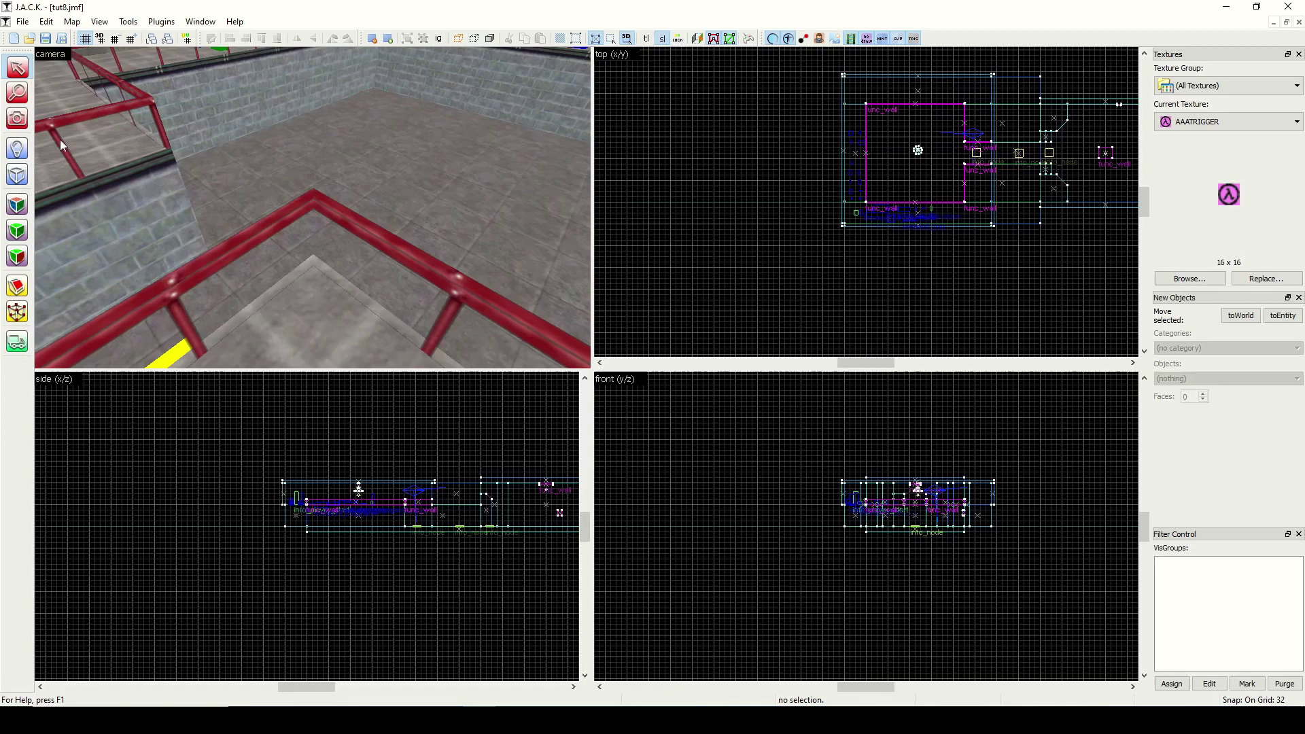
pyautogui.click(18, 119)
pyautogui.moveTo(312, 207); pyautogui.dragTo(293, 197)
pyautogui.click(22, 66)
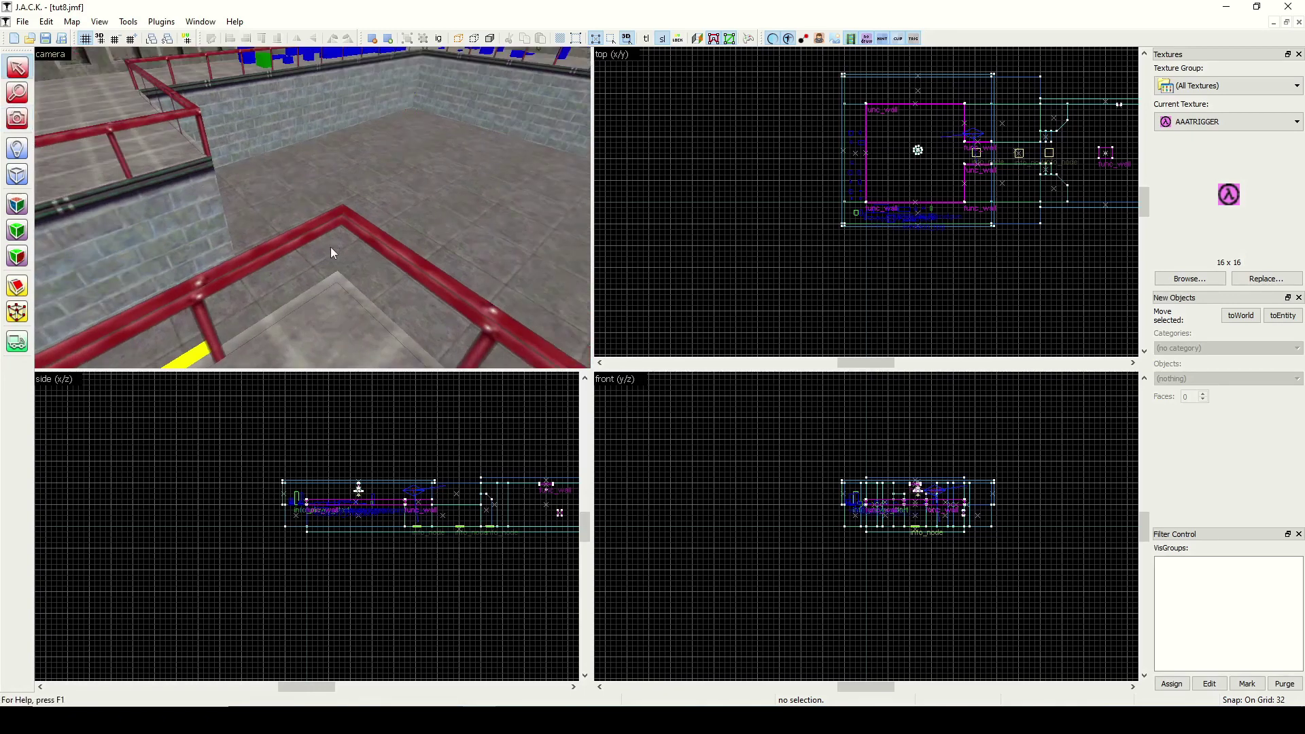
# Set the snap grid to 4 and square off the mitred ends of both railings meeting at the walkway corner using Vertex Manipulation.
pyautogui.click(333, 224)
pyautogui.scroll(5, 975, 126)
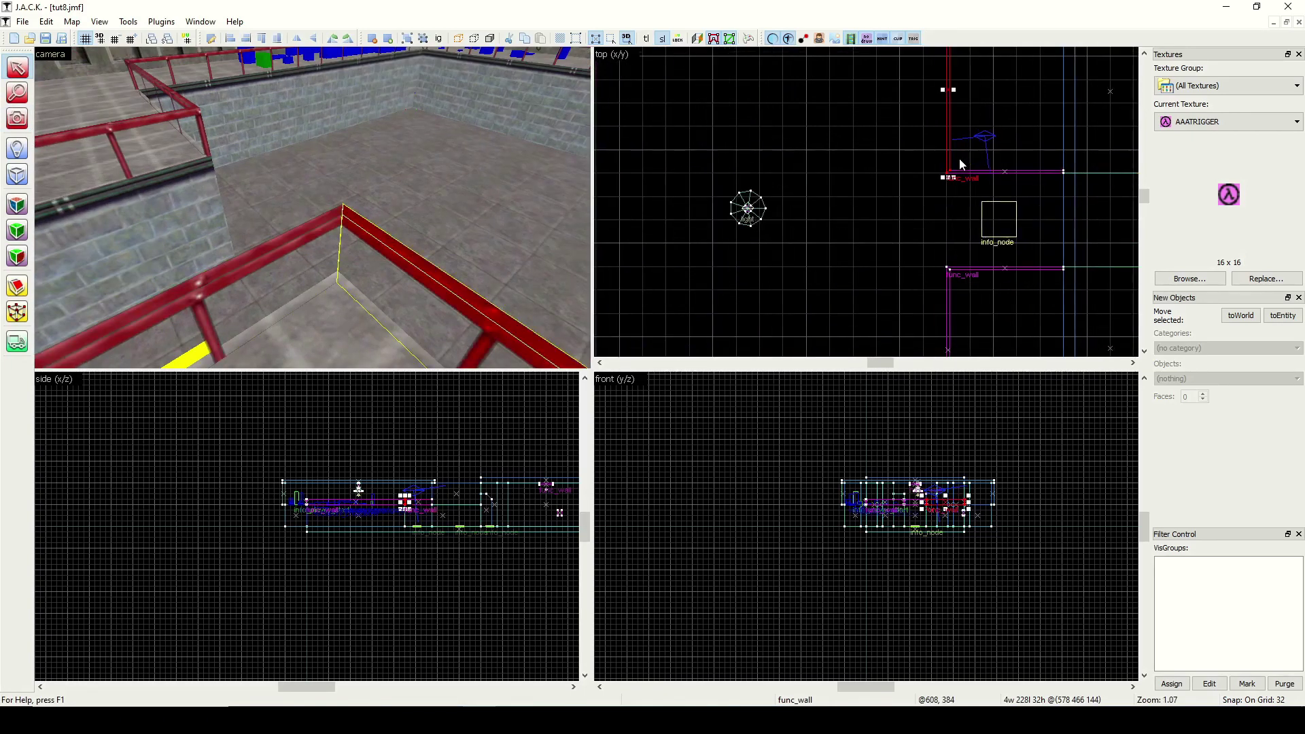
pyautogui.scroll(3, 951, 173)
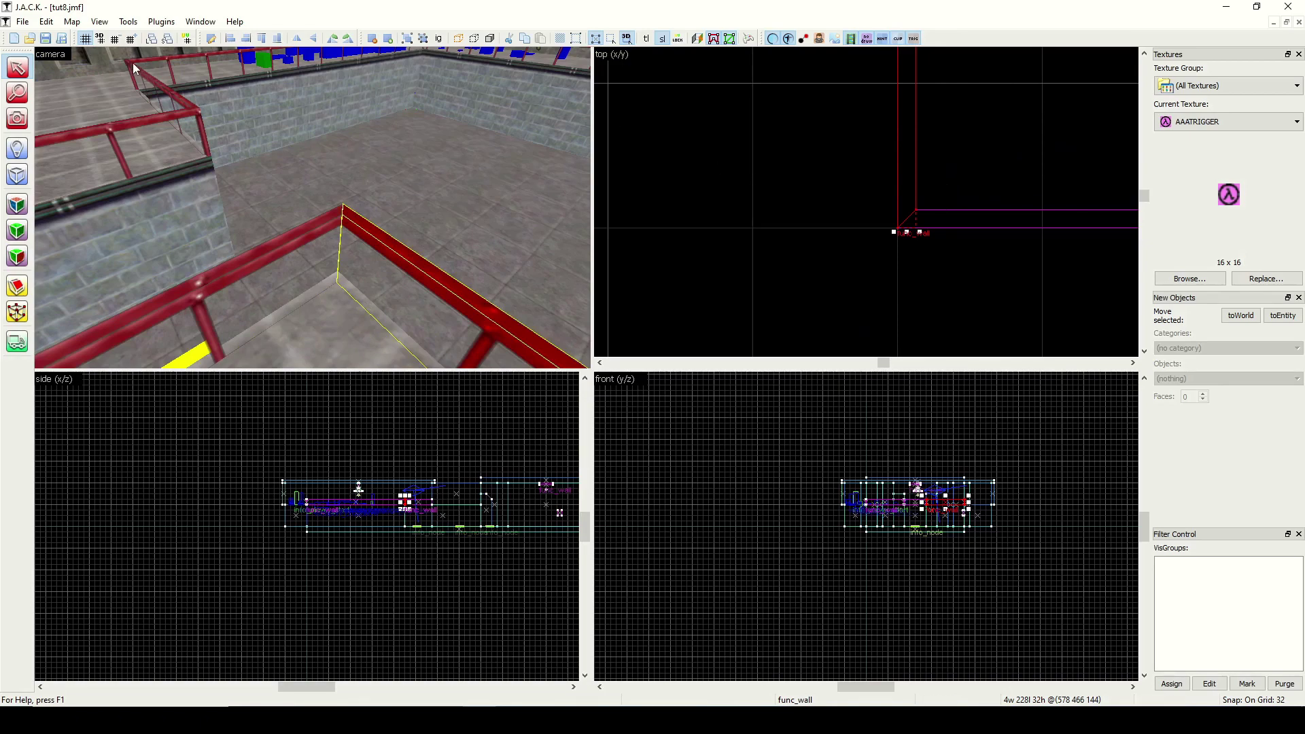
pyautogui.click(117, 39)
pyautogui.click(117, 40)
pyautogui.click(117, 39)
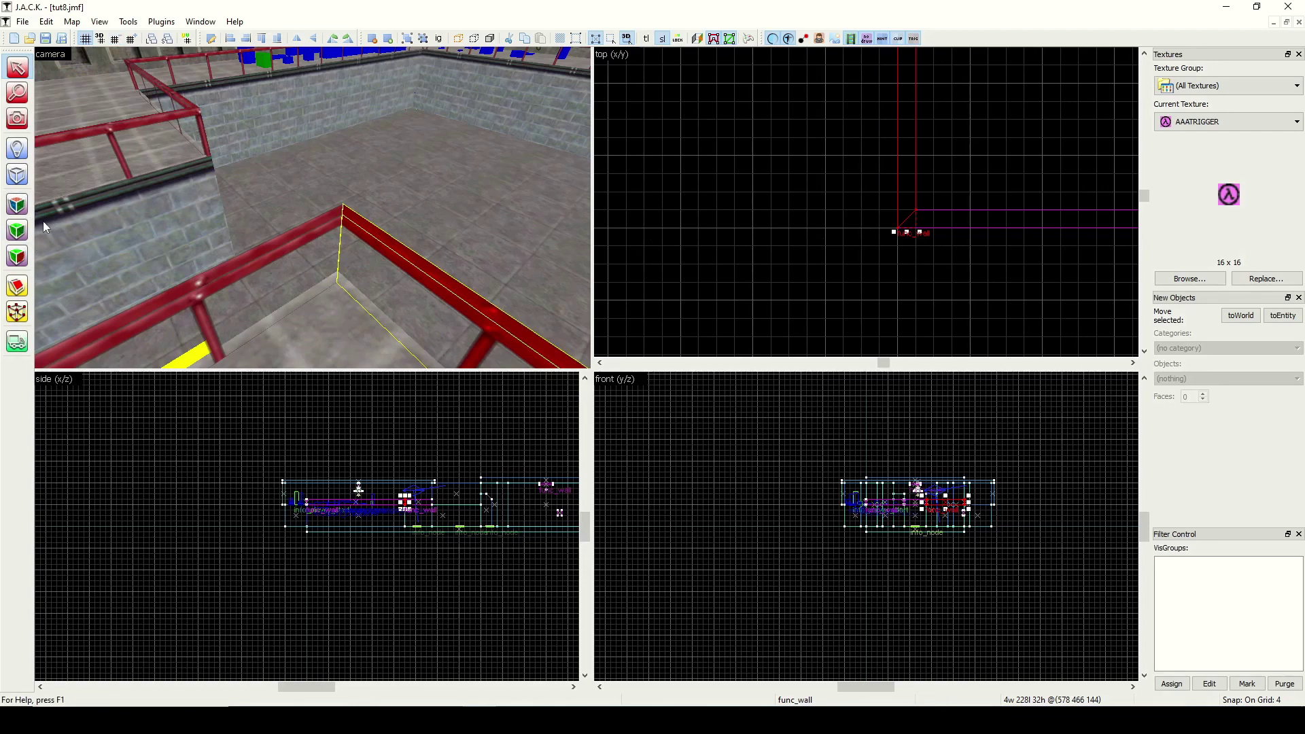
pyautogui.click(18, 313)
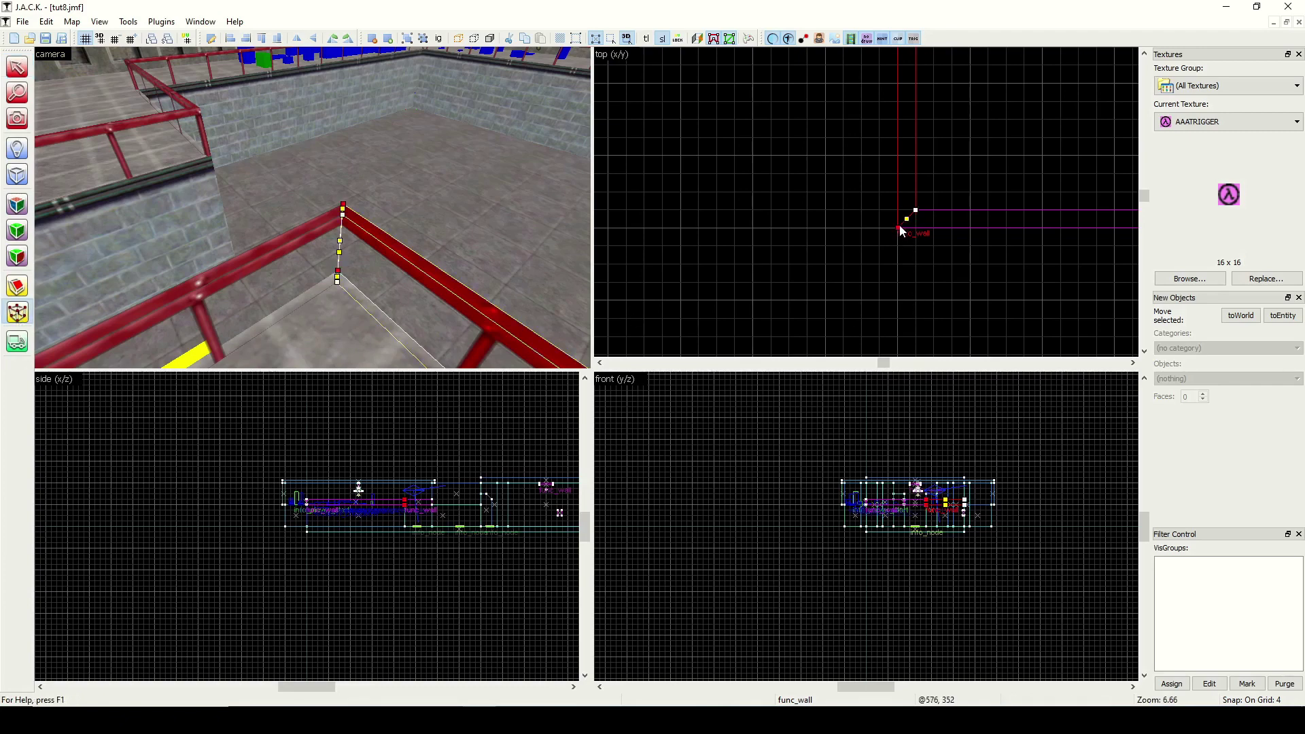
pyautogui.moveTo(899, 227); pyautogui.dragTo(899, 212)
pyautogui.click(325, 239)
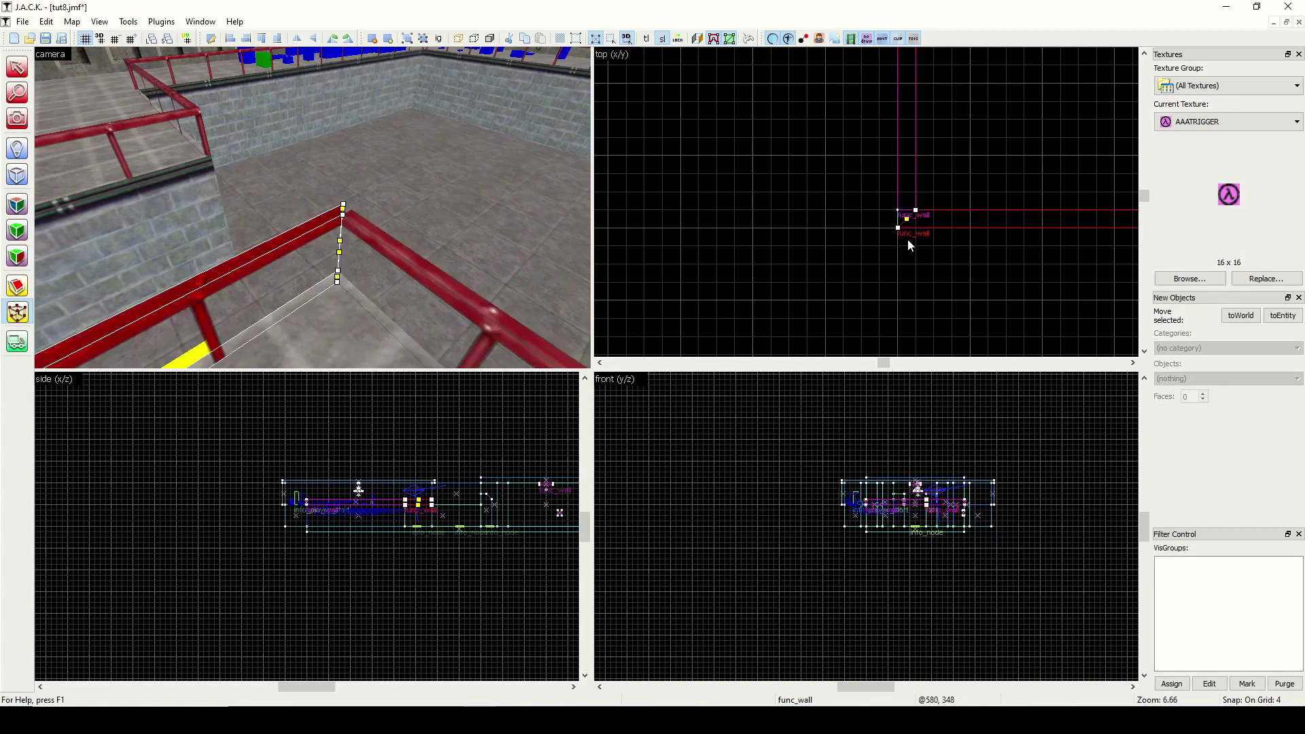
pyautogui.moveTo(905, 232); pyautogui.dragTo(918, 232)
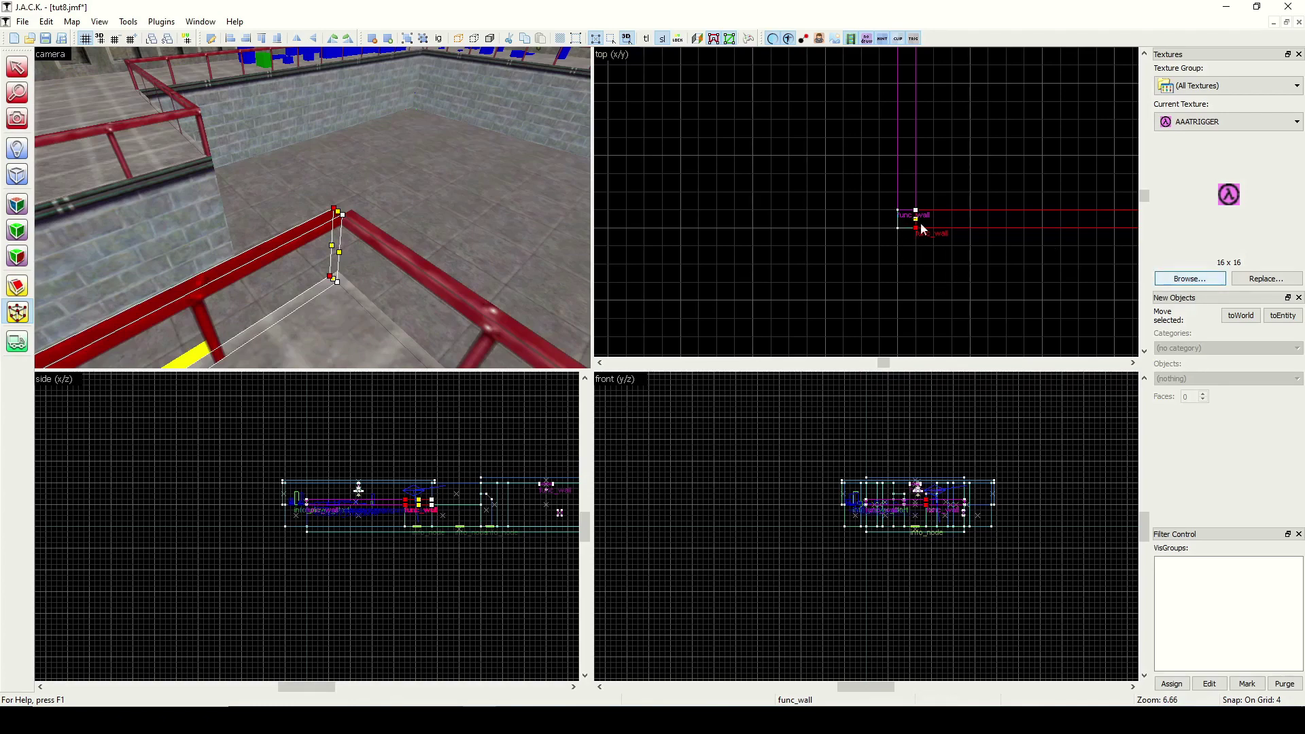
# Find the FIFTIES_DR3B texture with the filter fifties_dr and create a 4 × 4 × 32 unit block post filling the railing corner.
pyautogui.click(1177, 279)
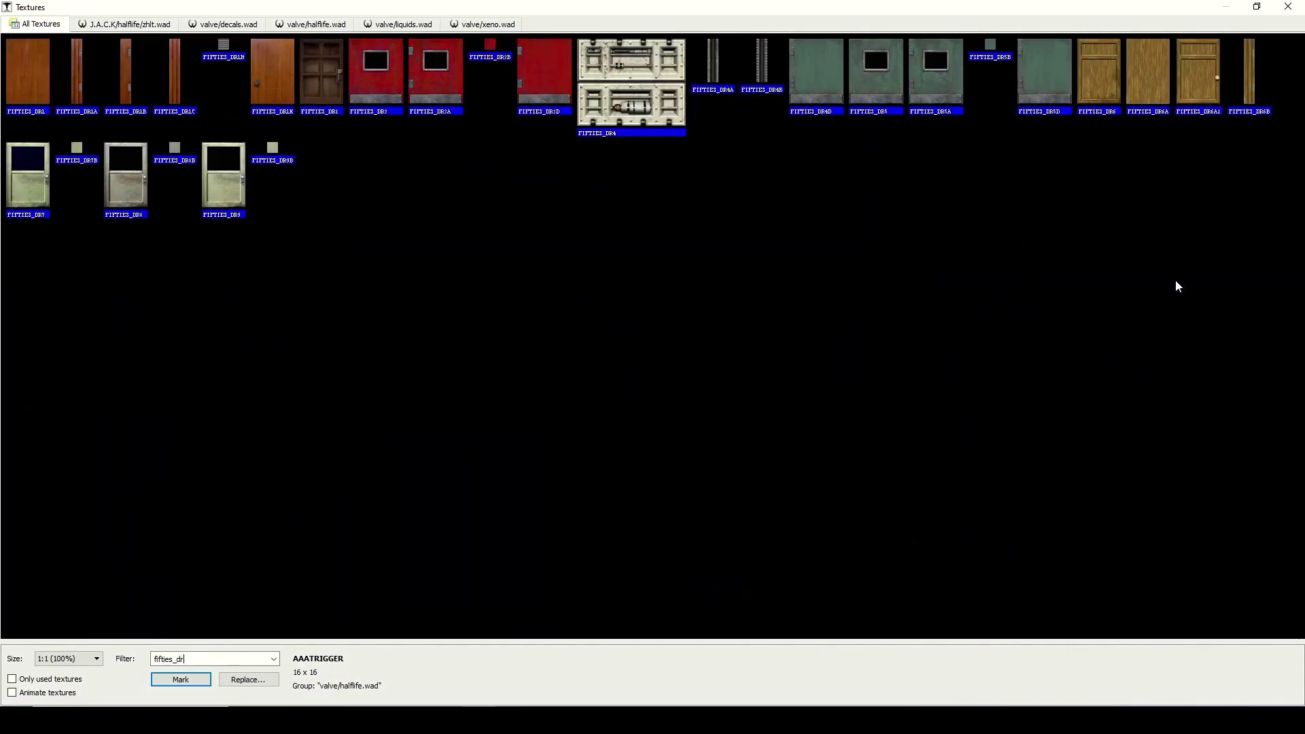
pyautogui.doubleClick(501, 51)
pyautogui.click(17, 175)
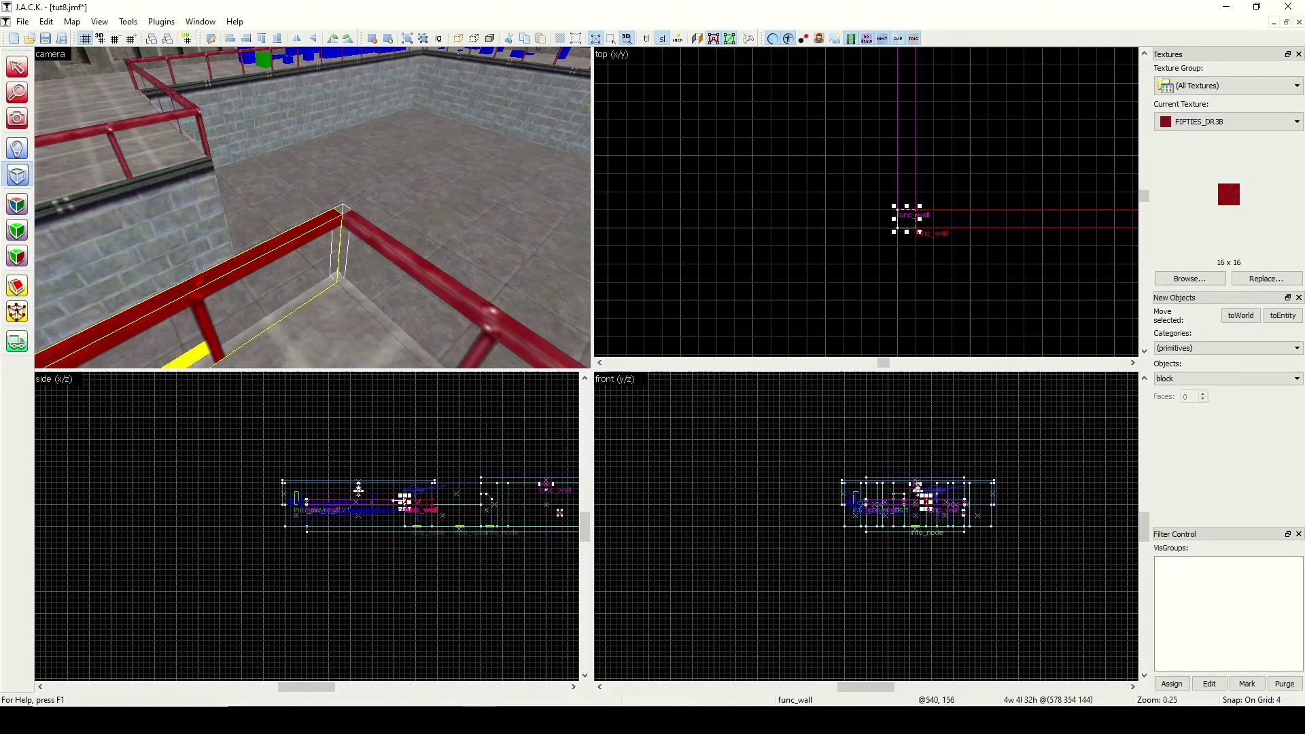
pyautogui.scroll(16, 408, 503)
pyautogui.rightClick(403, 480)
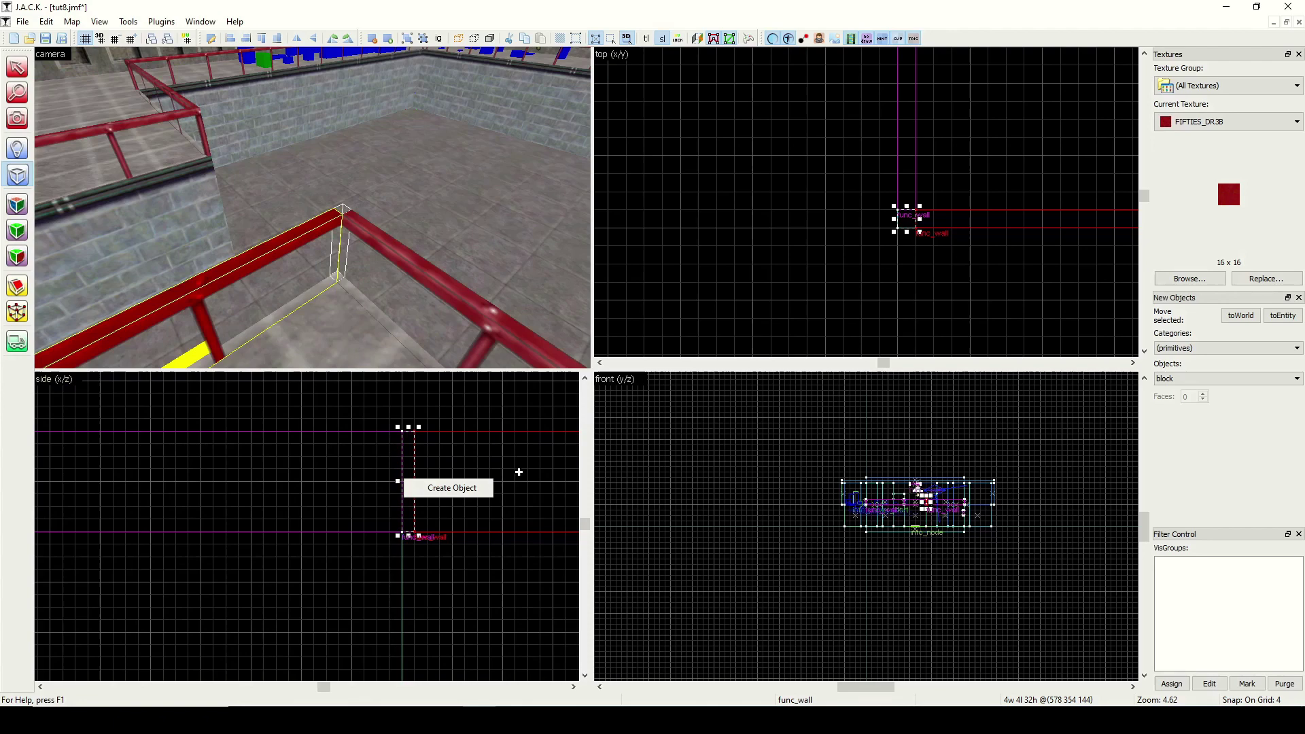
pyautogui.click(662, 39)
pyautogui.rightClick(409, 481)
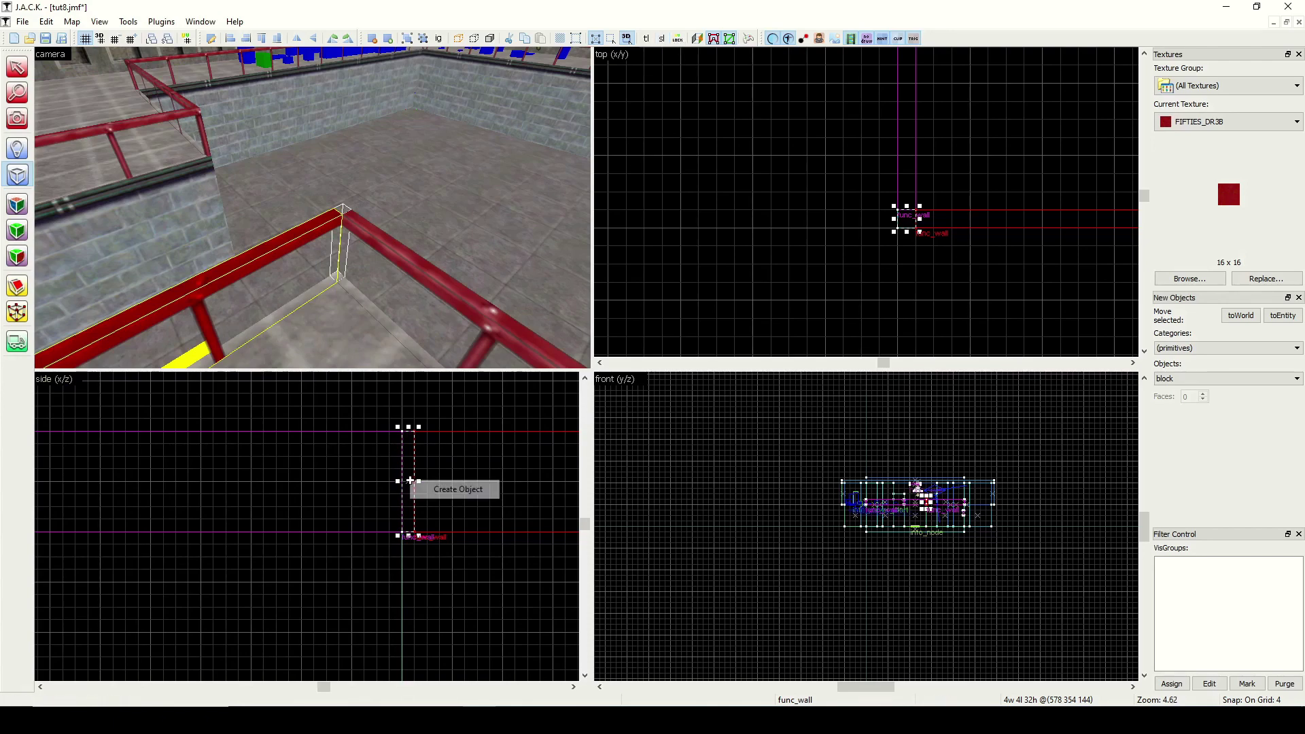
pyautogui.click(440, 491)
# Square off the mitred railing end at the opposite corner of the walkway opening by moving its end vertices.
pyautogui.click(15, 120)
pyautogui.moveTo(224, 194); pyautogui.dragTo(308, 210)
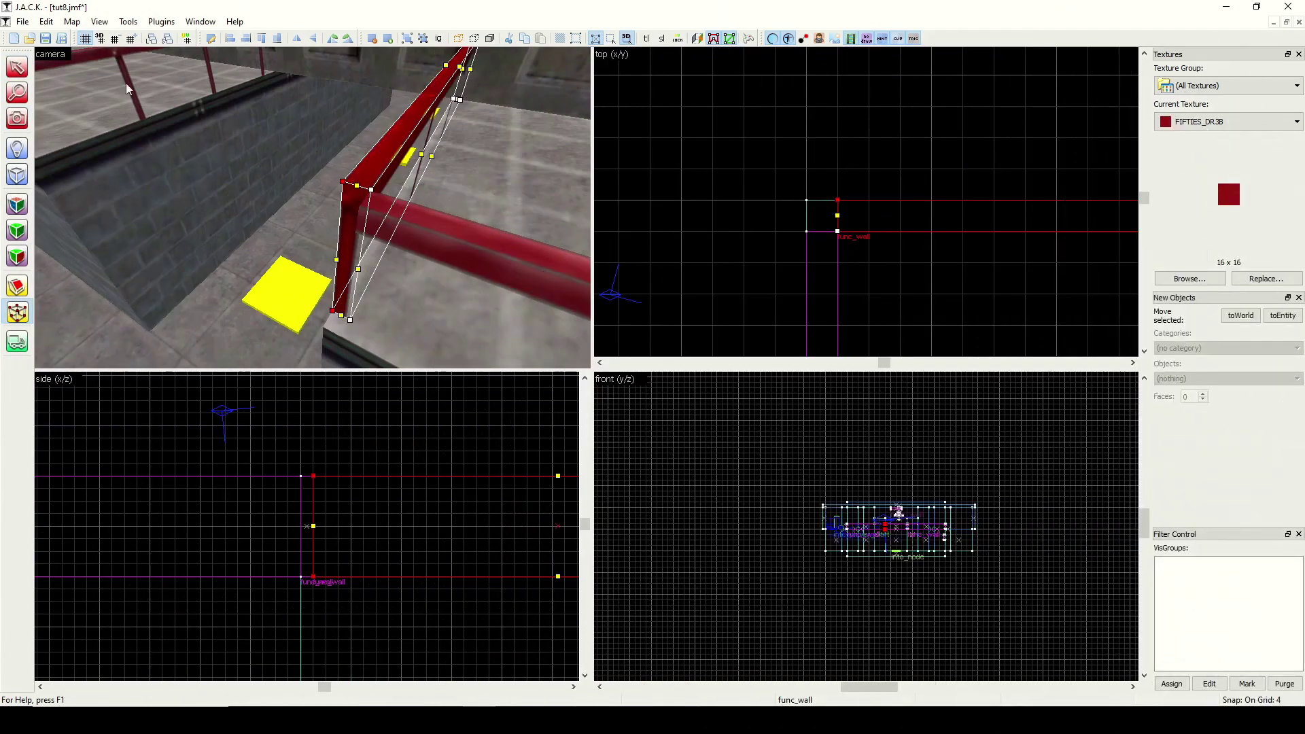
pyautogui.click(17, 67)
pyautogui.click(460, 140)
# Copy the red corner post across the walkway opening into the opposite railing corner at 578 222 144.
pyautogui.click(17, 119)
pyautogui.moveTo(224, 183); pyautogui.dragTo(312, 205)
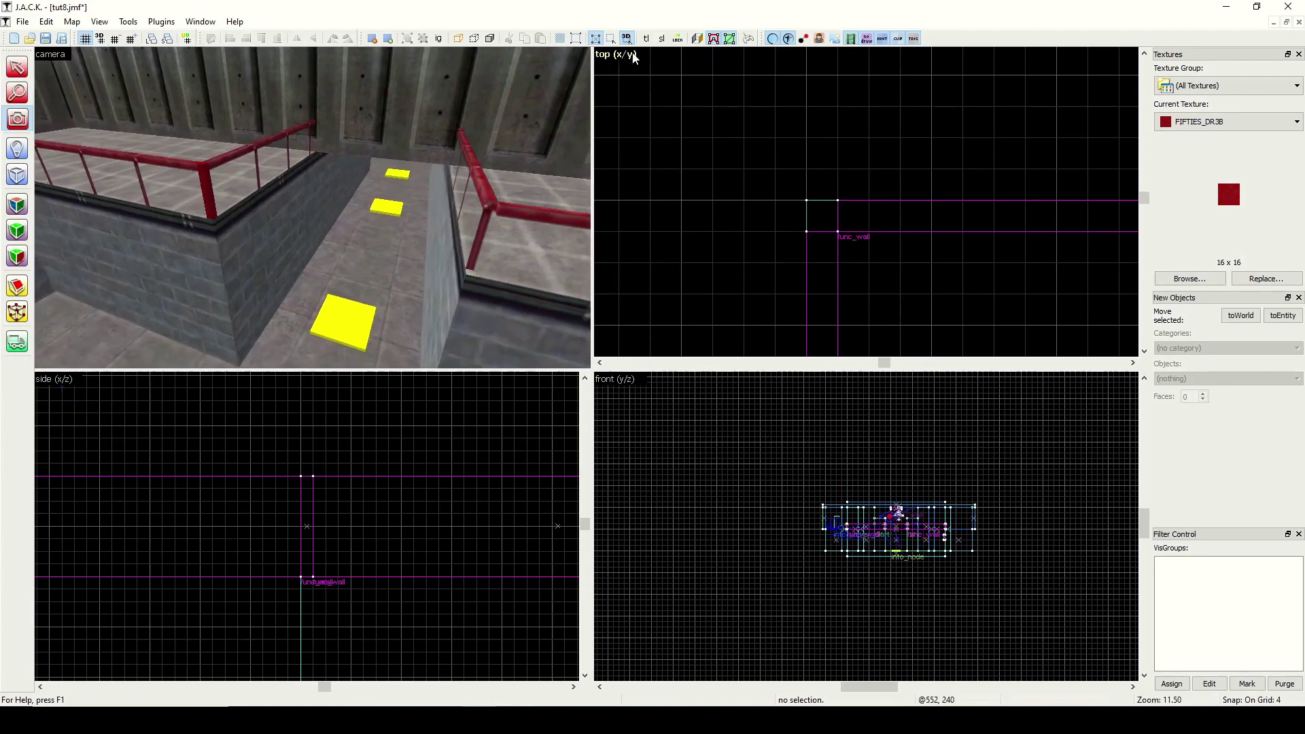
pyautogui.click(17, 66)
pyautogui.click(210, 196)
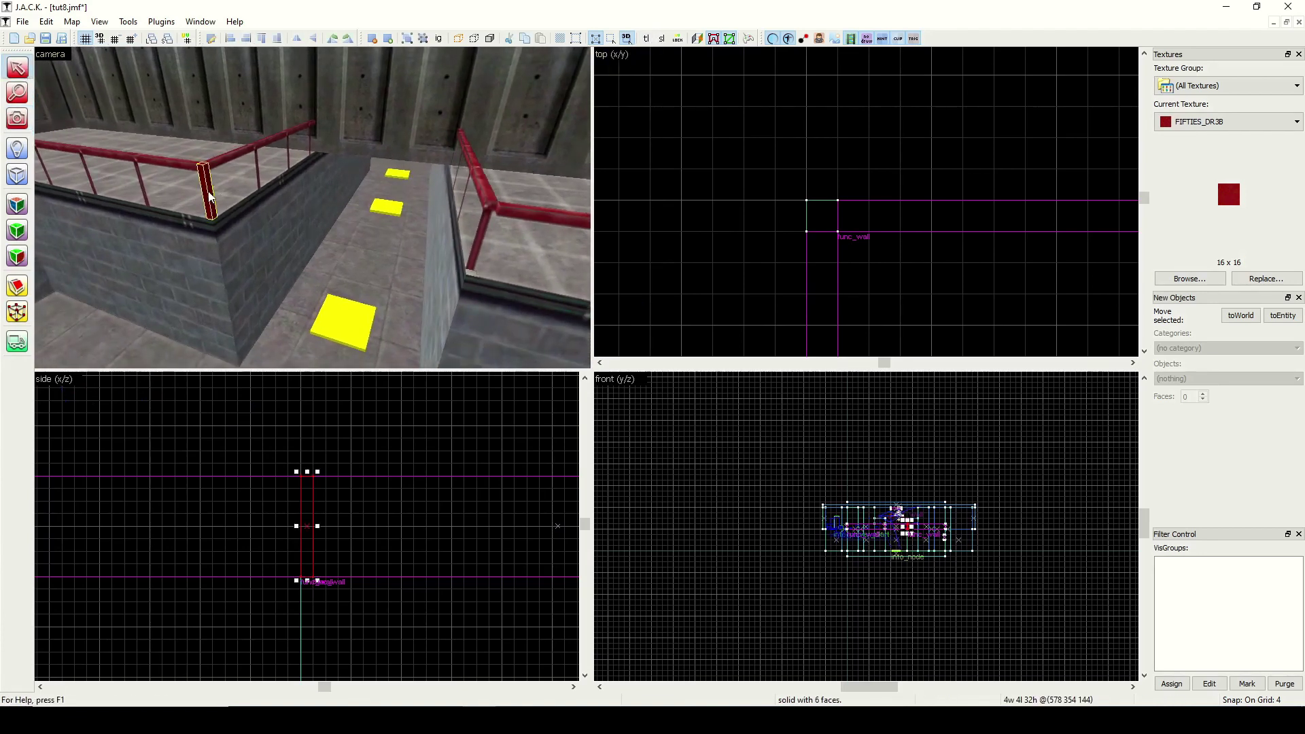
pyautogui.hotkey('ctrl', 'shift', 'e')
pyautogui.scroll(-4, 864, 216)
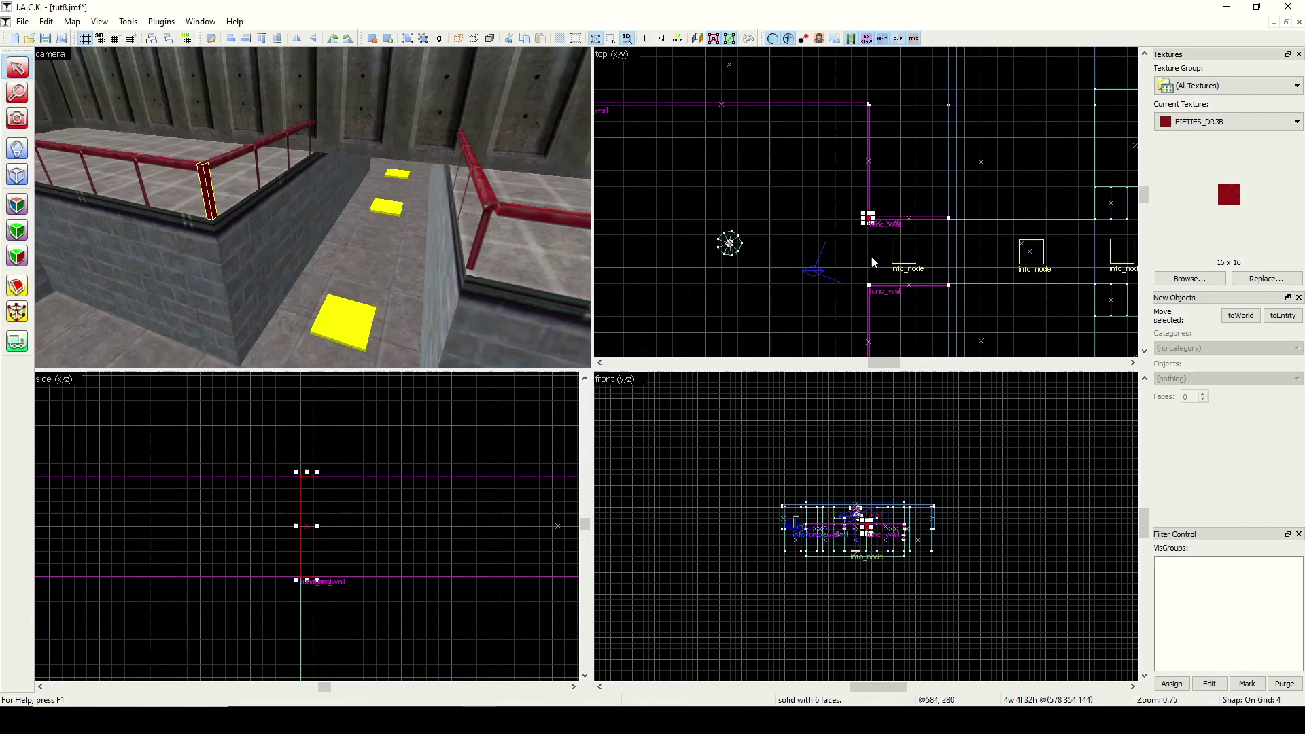
pyautogui.scroll(4, 874, 262)
pyautogui.moveTo(864, 155); pyautogui.dragTo(863, 321)
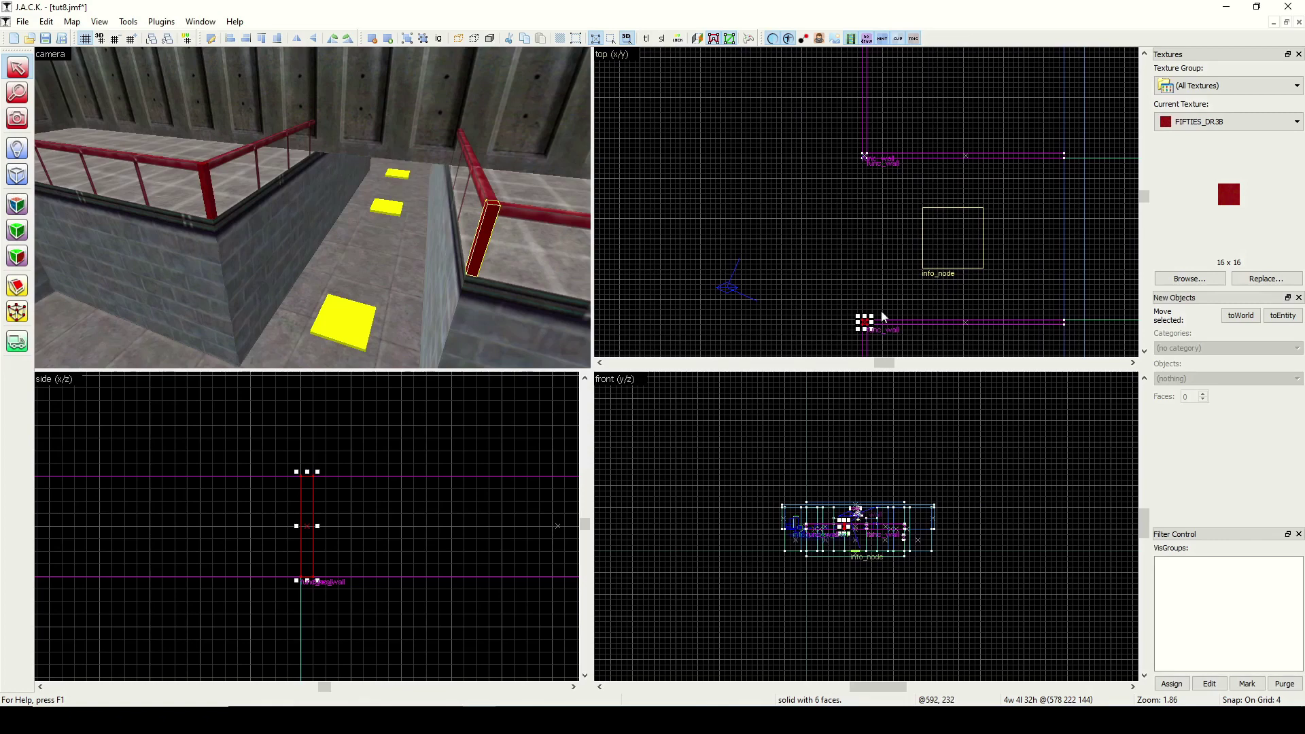
pyautogui.press('Escape')
# Copy the original walkway corner post to the north-east corner of the pit railing.
pyautogui.click(208, 188)
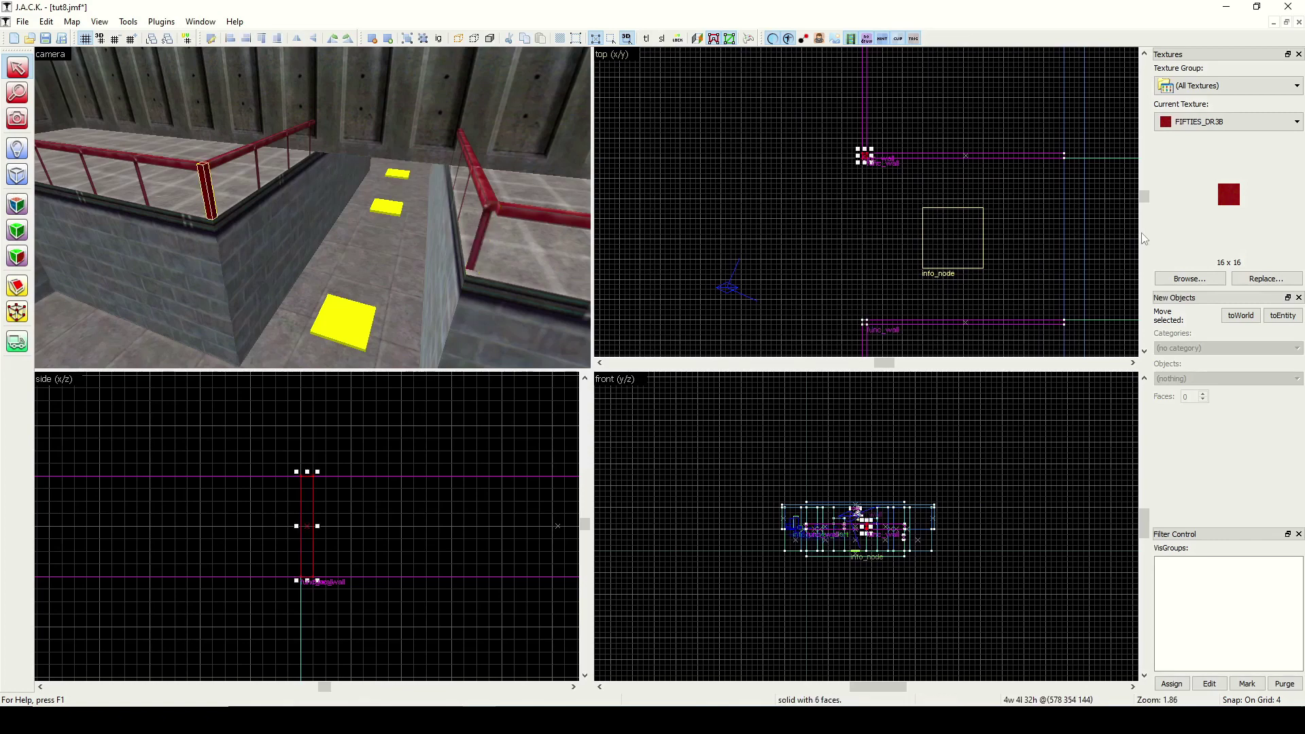
pyautogui.click(1144, 54)
pyautogui.click(1145, 53)
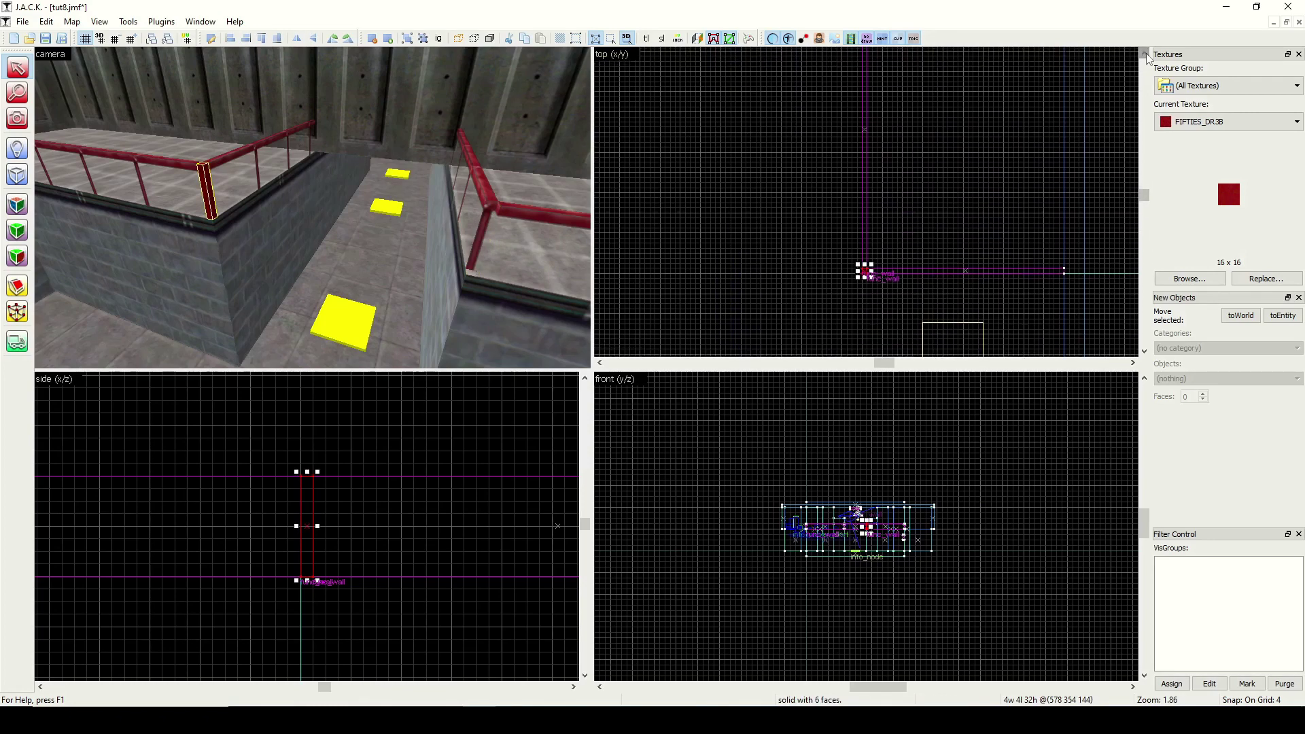
pyautogui.scroll(-3, 972, 213)
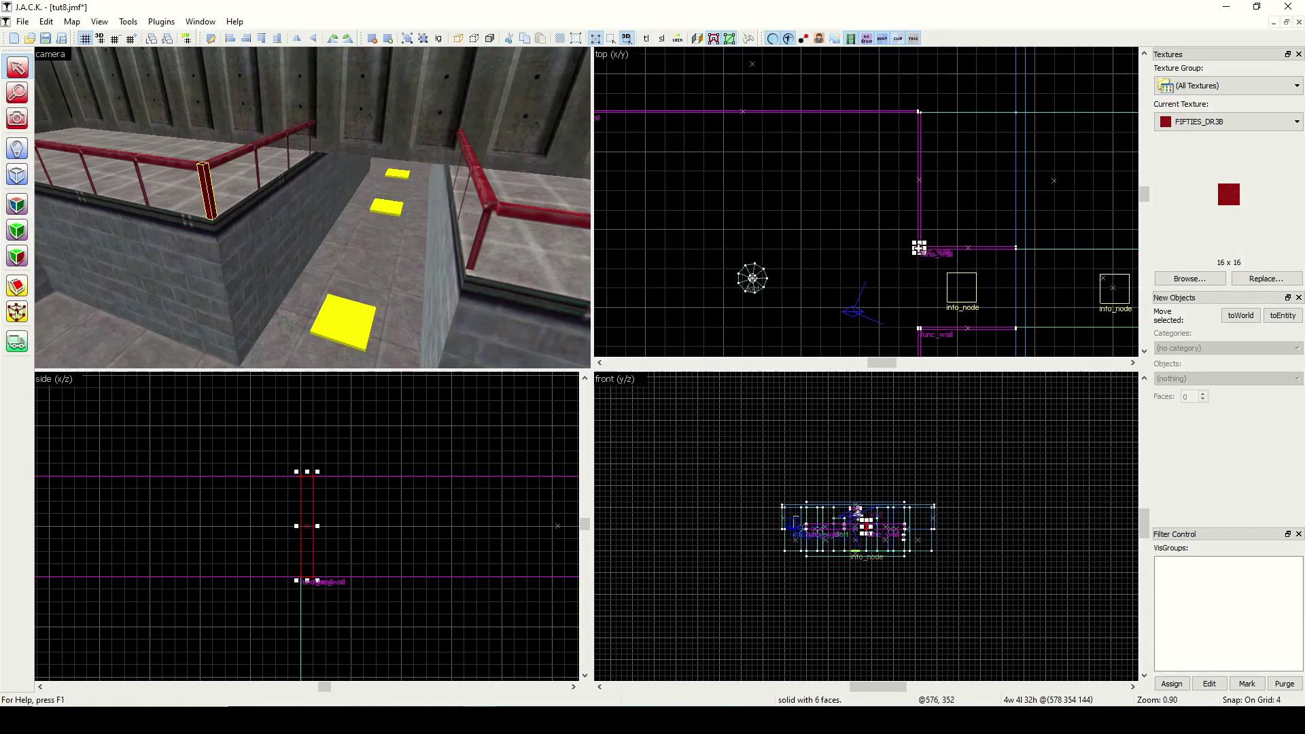
pyautogui.keyDown('shift'); pyautogui.moveTo(919, 249); pyautogui.dragTo(925, 116); pyautogui.keyUp('shift')
pyautogui.scroll(6, 917, 108)
pyautogui.press('Escape')
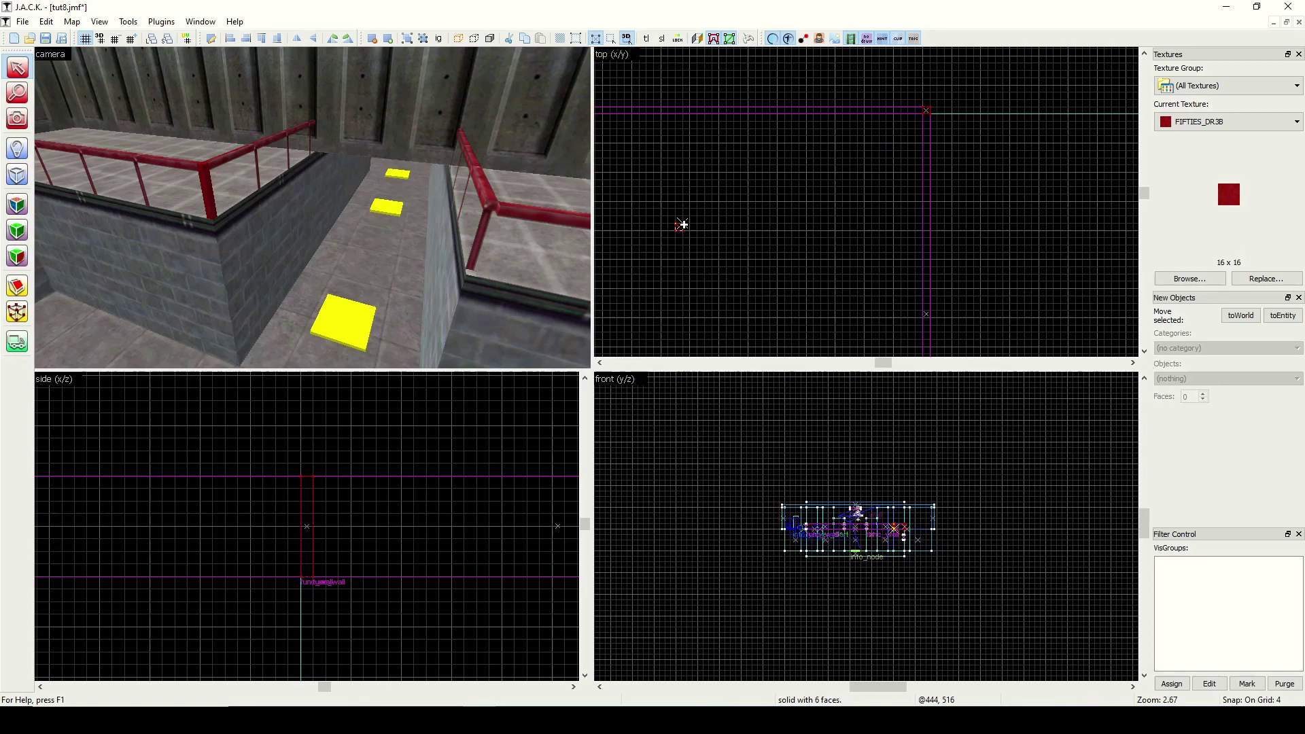
# Copy the corner post to the north-west corner of the pit railing, at -2 578 144.
pyautogui.scroll(-10, 645, 272)
pyautogui.keyDown('shift'); pyautogui.moveTo(607, 243); pyautogui.dragTo(641, 218); pyautogui.keyUp('shift')
pyautogui.scroll(4, 641, 218)
pyautogui.scroll(10, 641, 218)
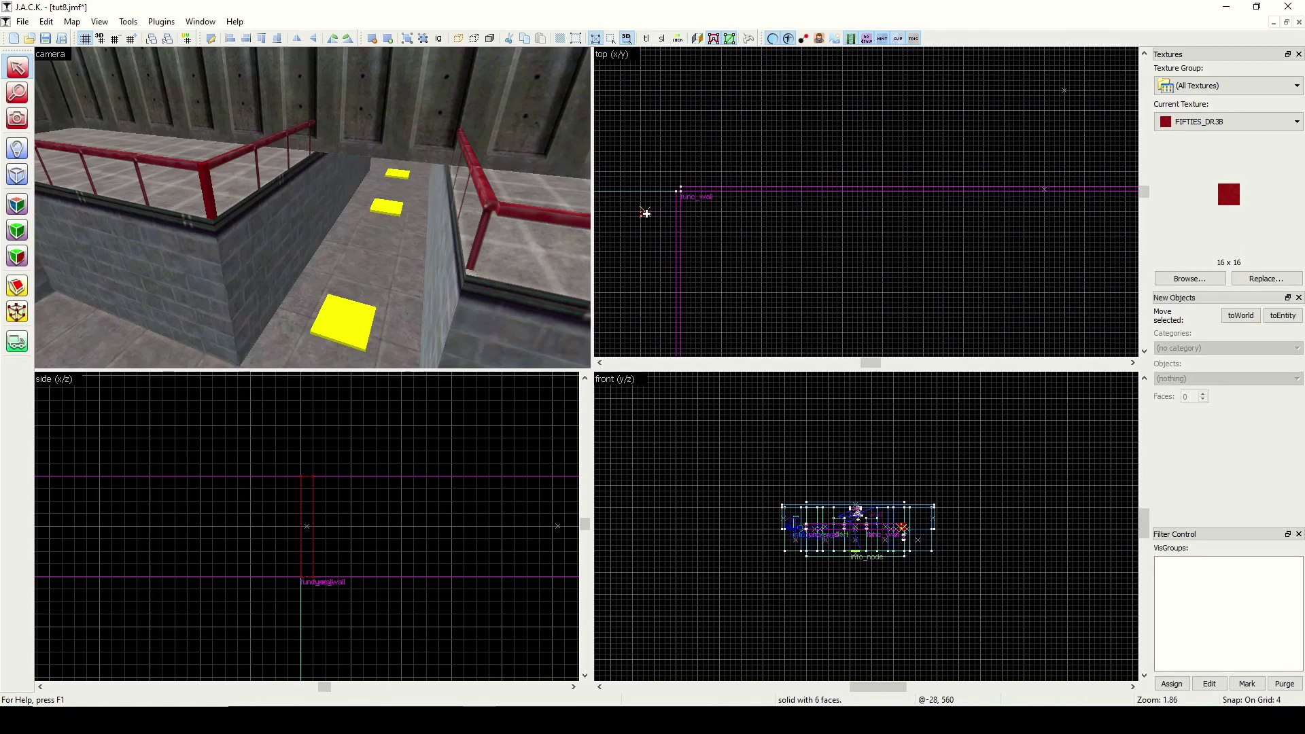
pyautogui.click(708, 163)
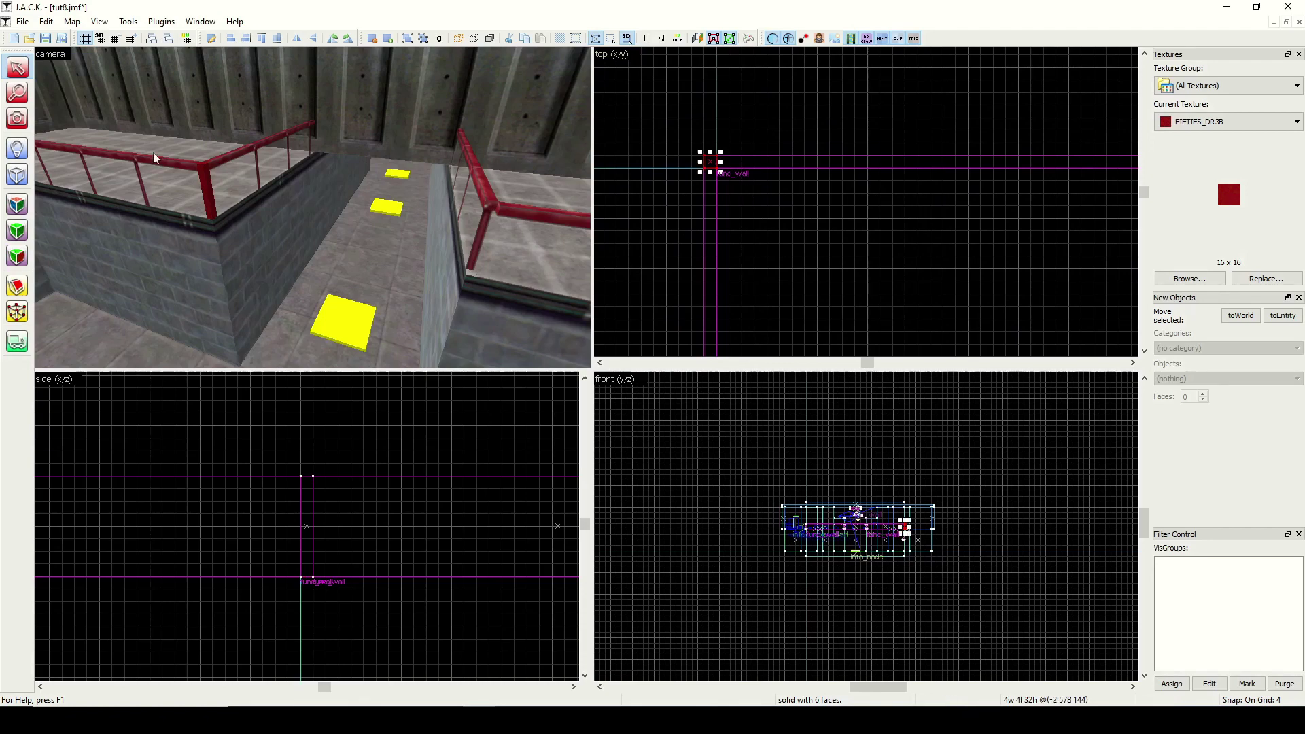
# Copy the three red corner posts on the pit's north side together to its southern half, with the grid at 2 units.
pyautogui.click(17, 119)
pyautogui.moveTo(204, 176); pyautogui.dragTo(312, 207)
pyautogui.click(23, 70)
pyautogui.click(145, 216)
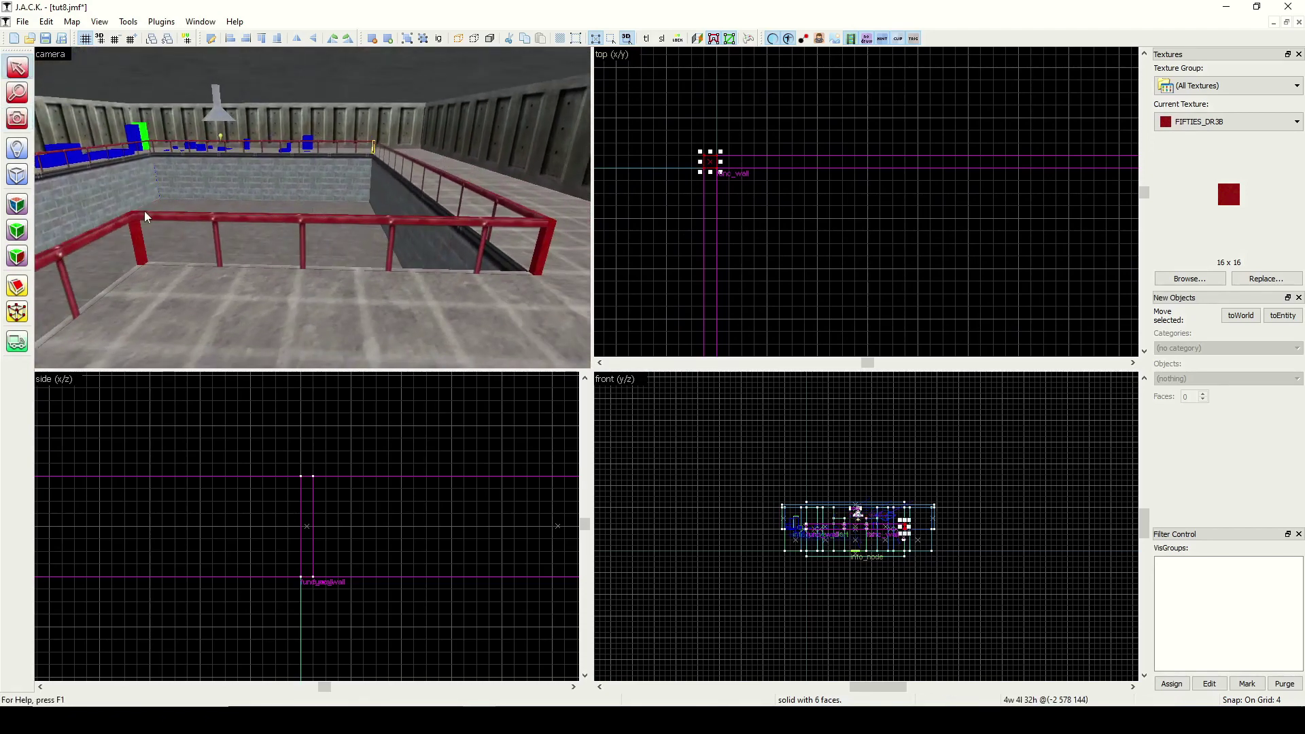
pyautogui.click(134, 216)
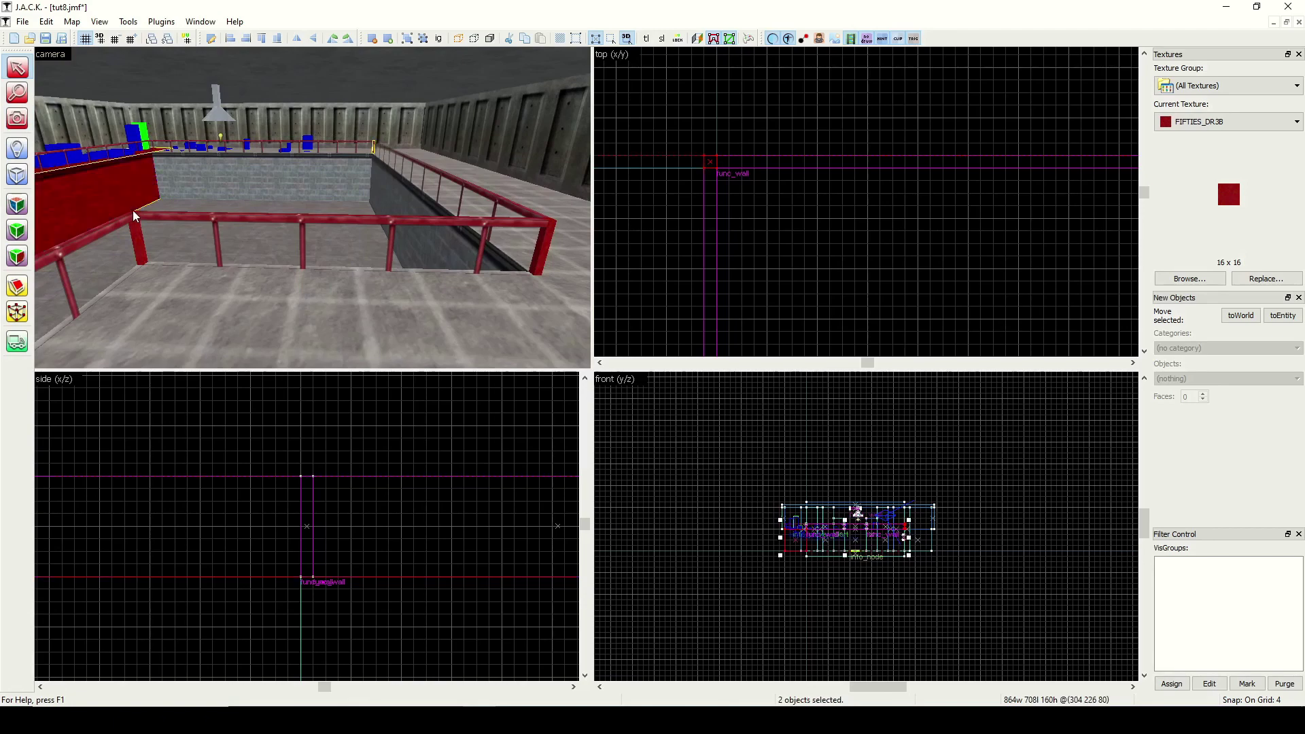
pyautogui.keyDown('ctrl'); pyautogui.click(131, 212); pyautogui.keyUp('ctrl')
pyautogui.keyDown('ctrl'); pyautogui.click(110, 187); pyautogui.keyUp('ctrl')
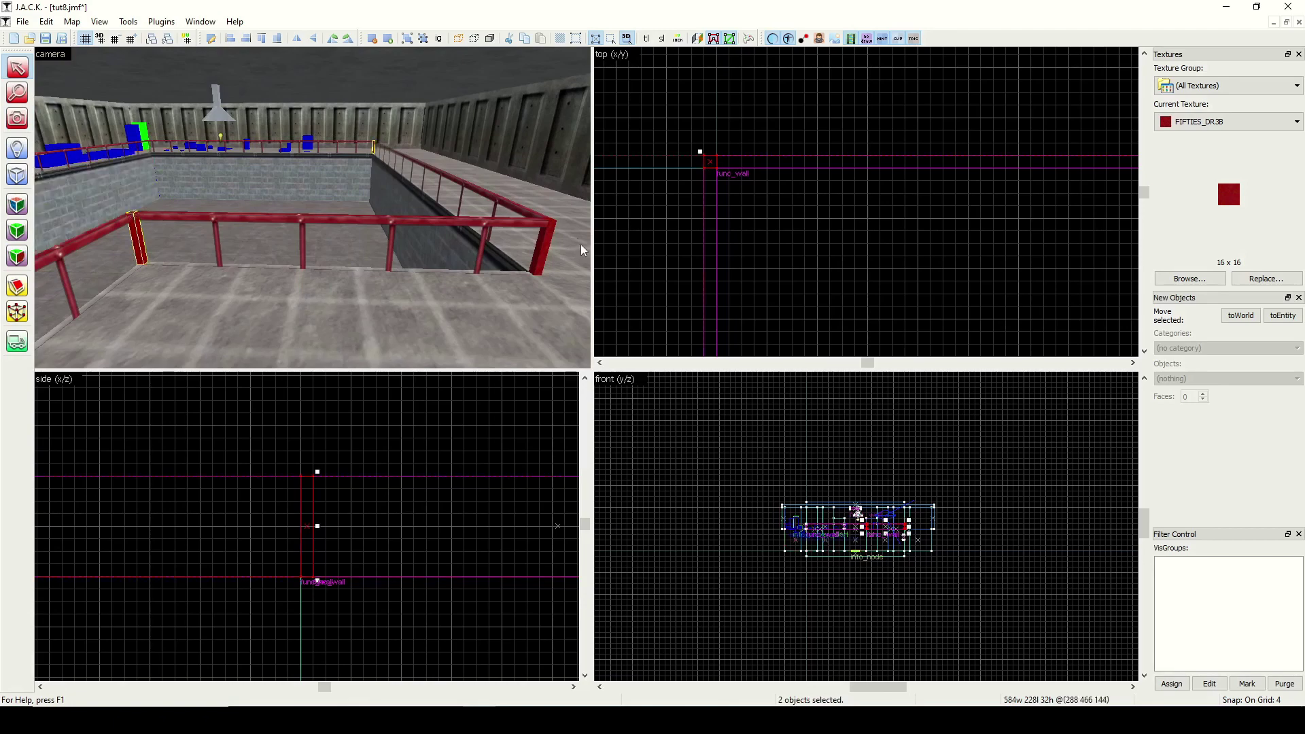
pyautogui.keyDown('ctrl'); pyautogui.click(550, 224); pyautogui.keyUp('ctrl')
pyautogui.press('[')
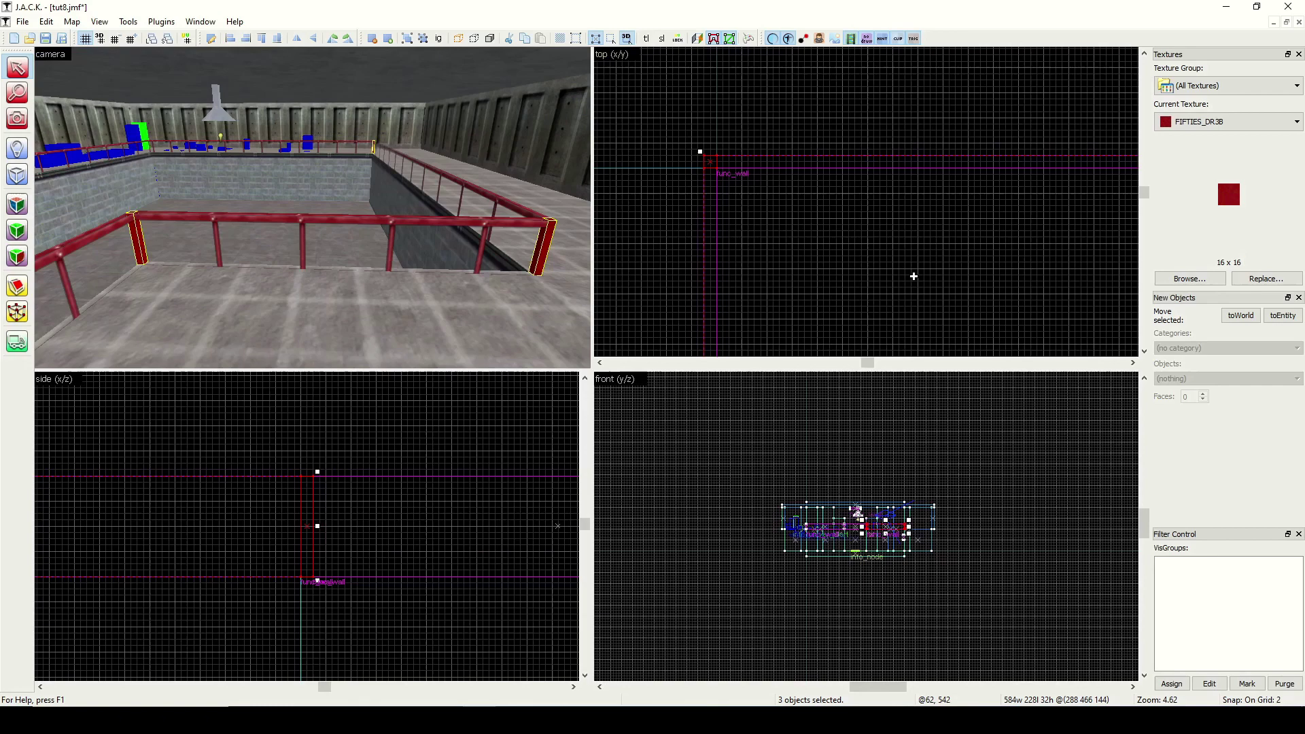
pyautogui.scroll(-10, 914, 276)
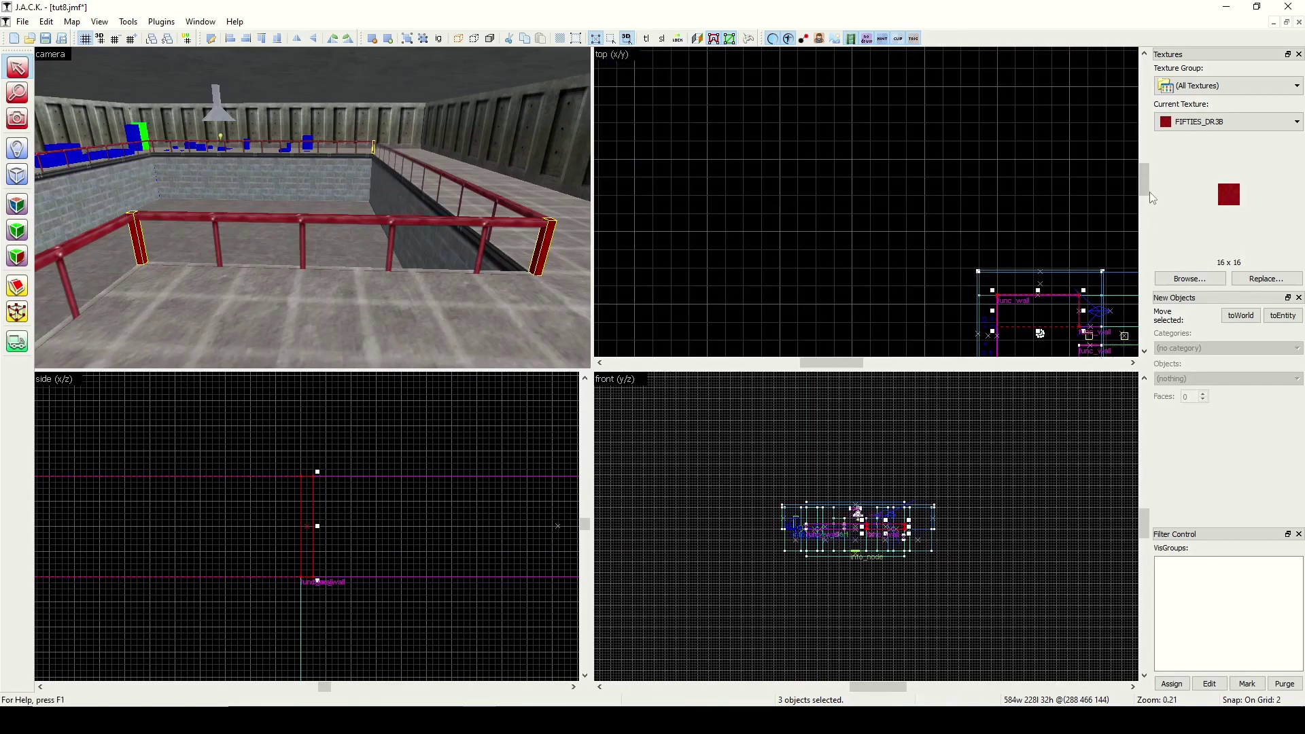
pyautogui.moveTo(1147, 186); pyautogui.dragTo(1147, 207)
pyautogui.keyDown('shift'); pyautogui.moveTo(1059, 152); pyautogui.dragTo(1061, 199); pyautogui.keyUp('shift')
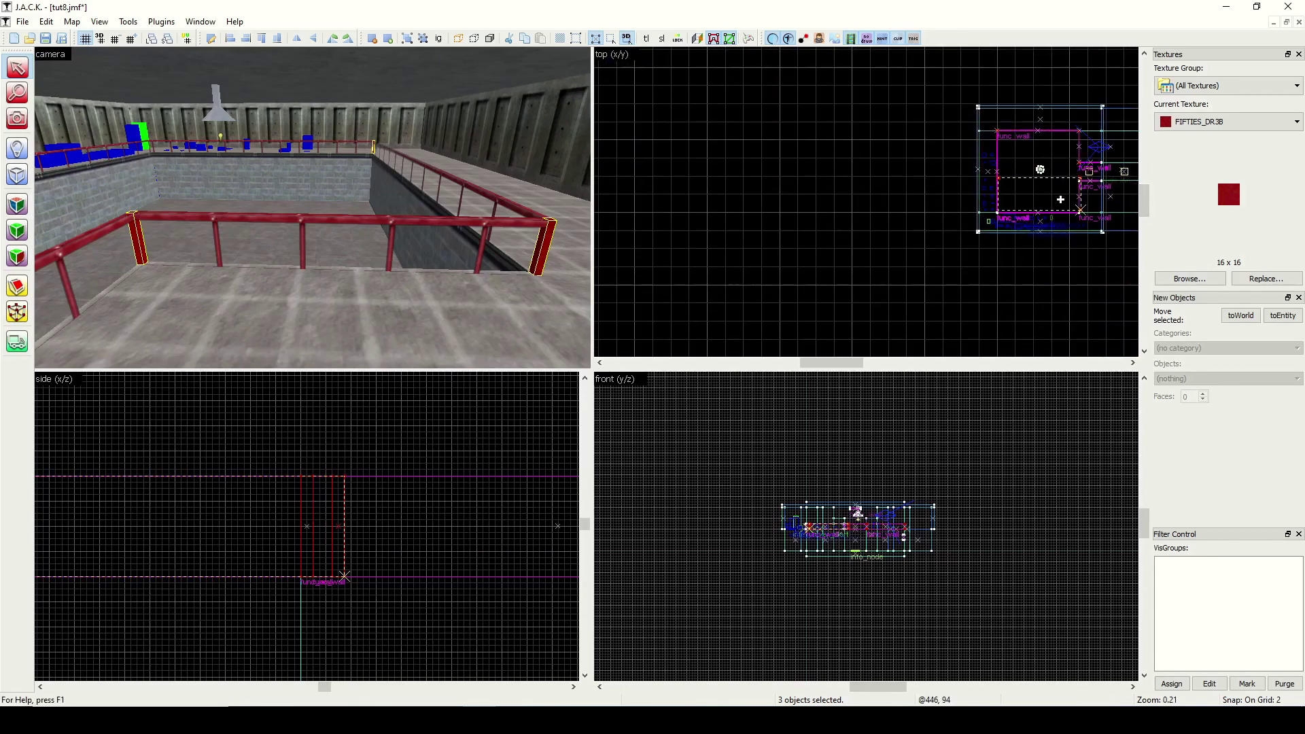
pyautogui.moveTo(1060, 199); pyautogui.dragTo(1060, 199)
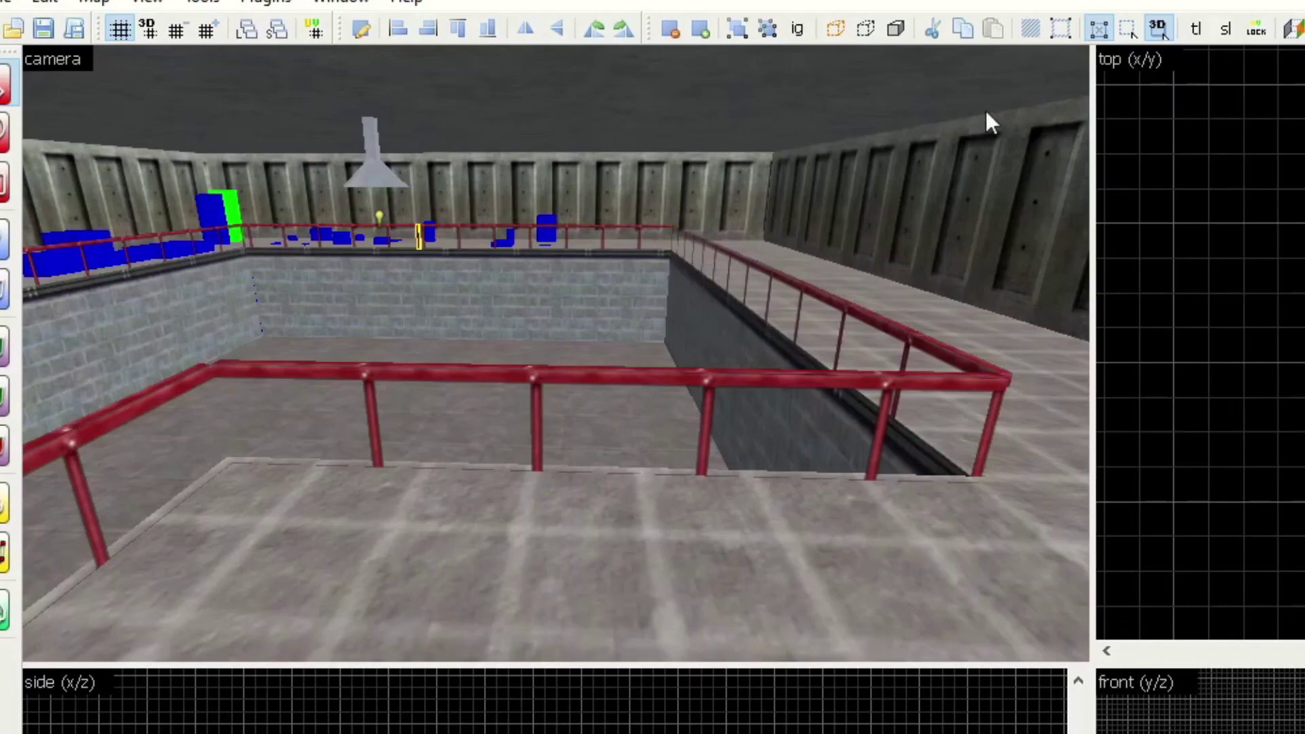
pyautogui.click(556, 33)
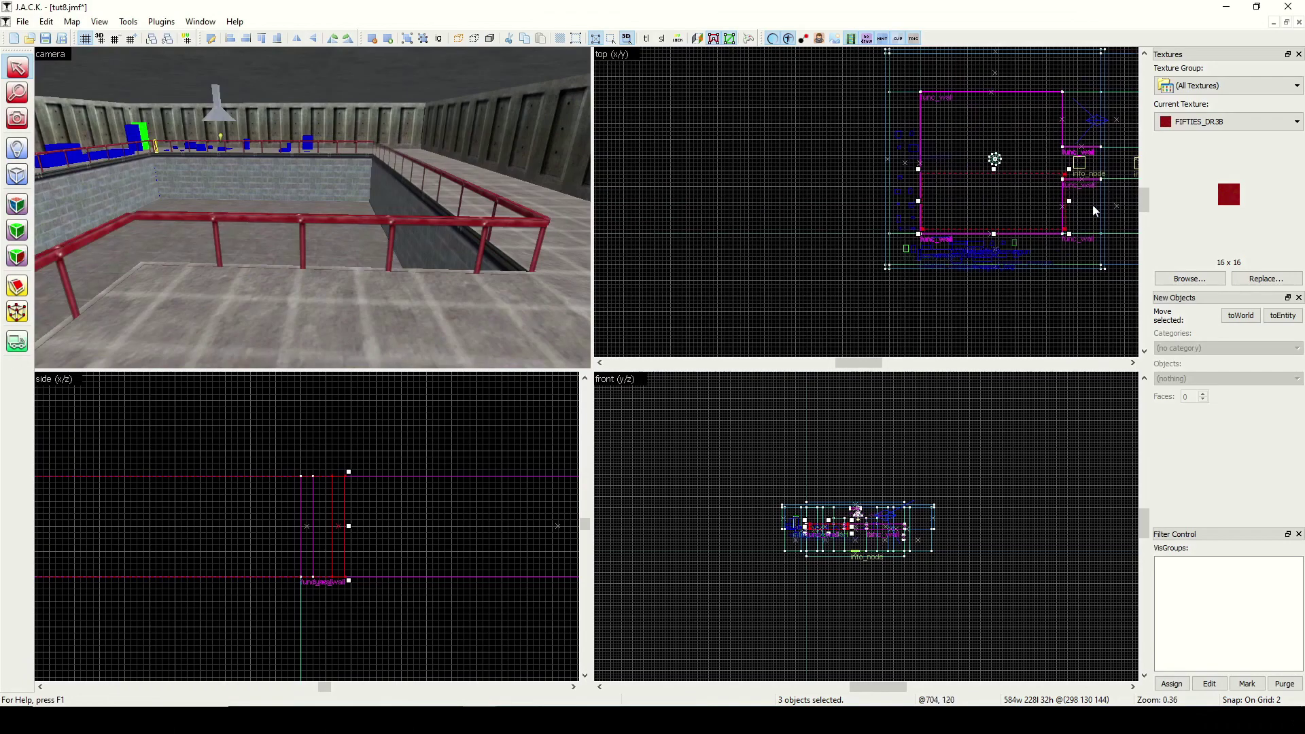
# Align the three copied posts with the southern railing corners, centring the group at 288 110 144, and deselect them.
pyautogui.scroll(7, 1092, 206)
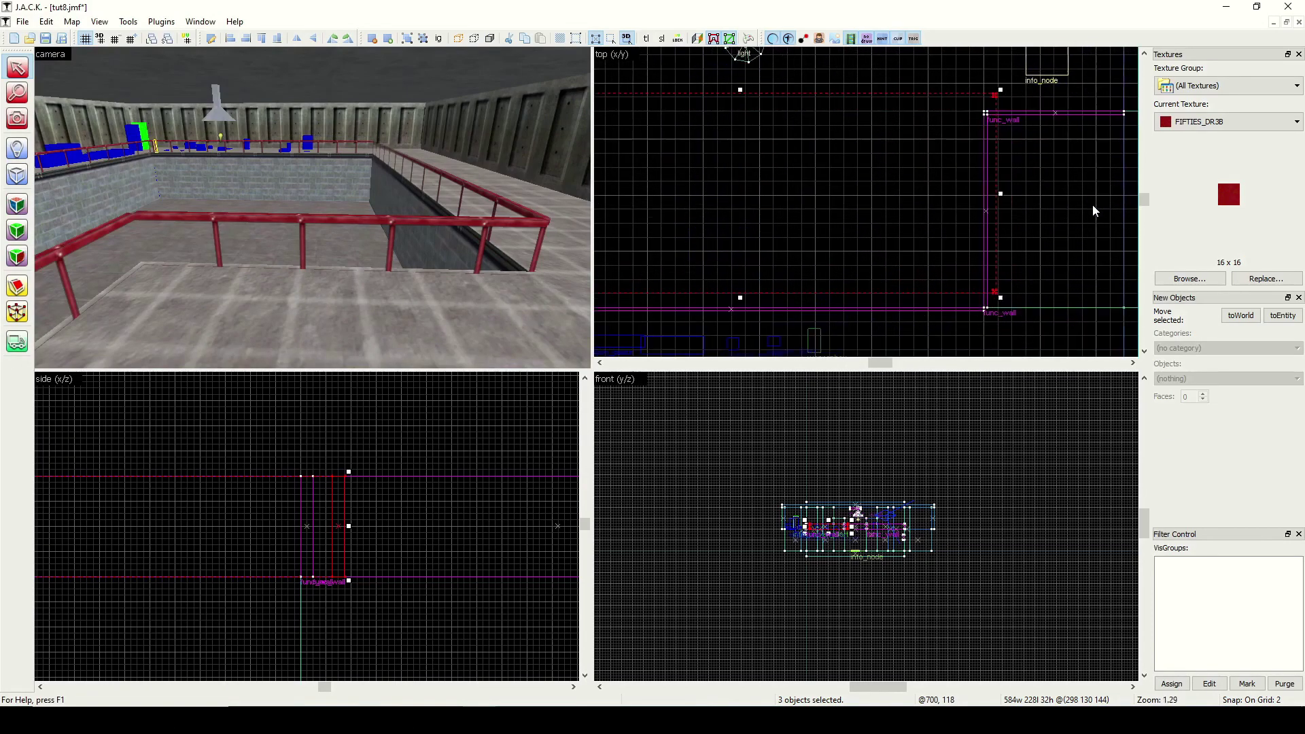
pyautogui.moveTo(991, 106); pyautogui.dragTo(989, 124)
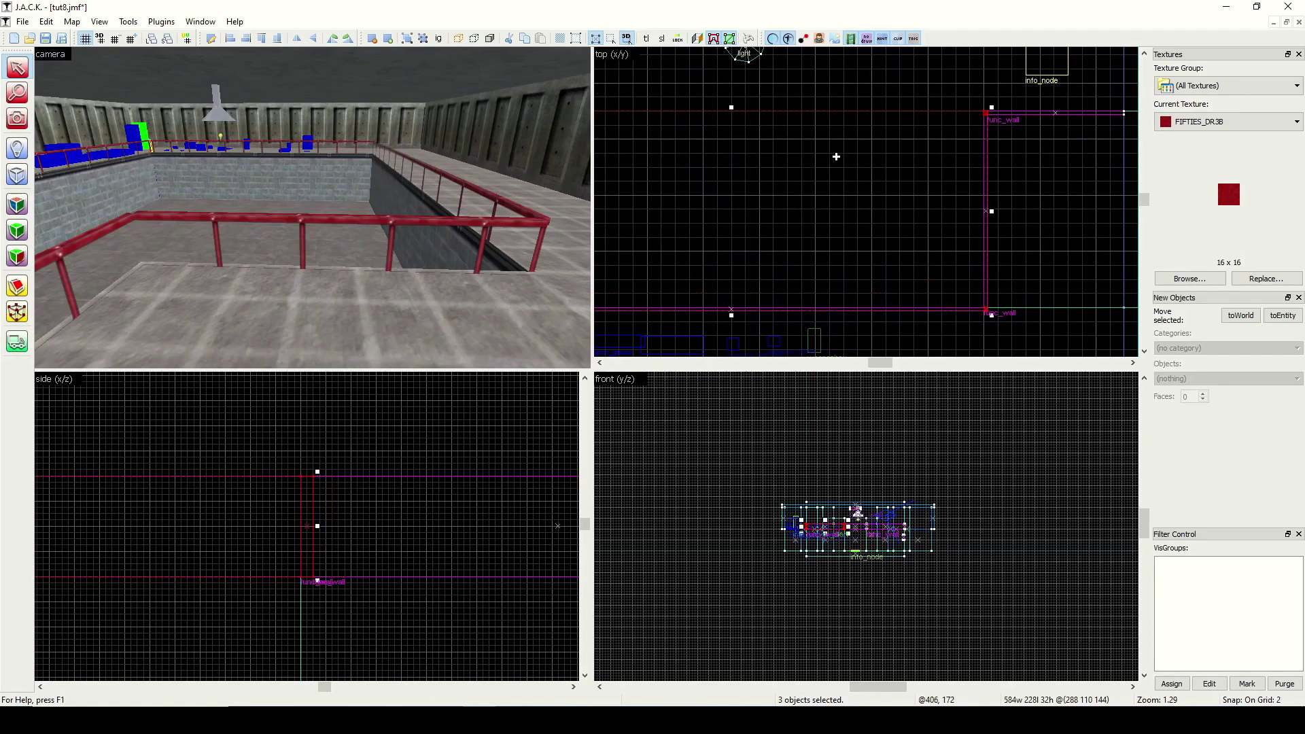
pyautogui.scroll(8, 990, 106)
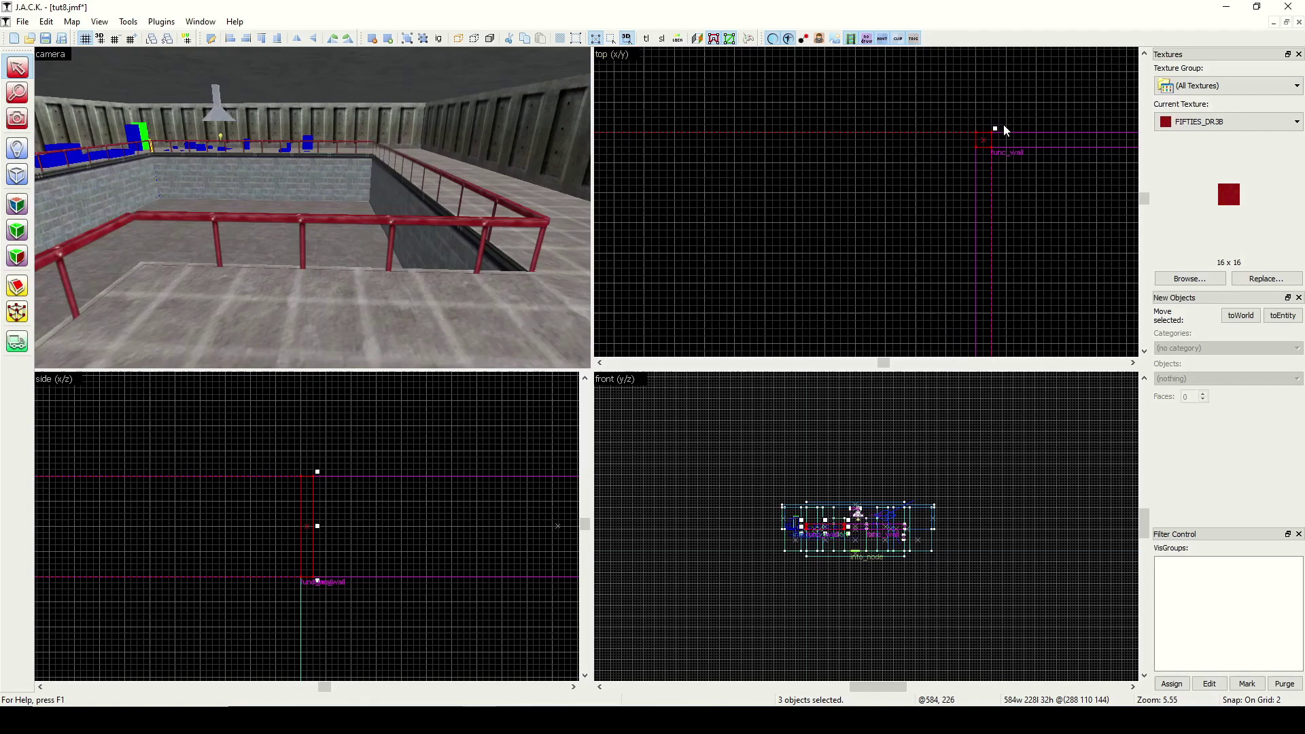
pyautogui.click(924, 106)
# Pick up the pit floor's CRETE4_FLR03 texture as the current texture.
pyautogui.click(19, 119)
pyautogui.moveTo(213, 185); pyautogui.dragTo(312, 206)
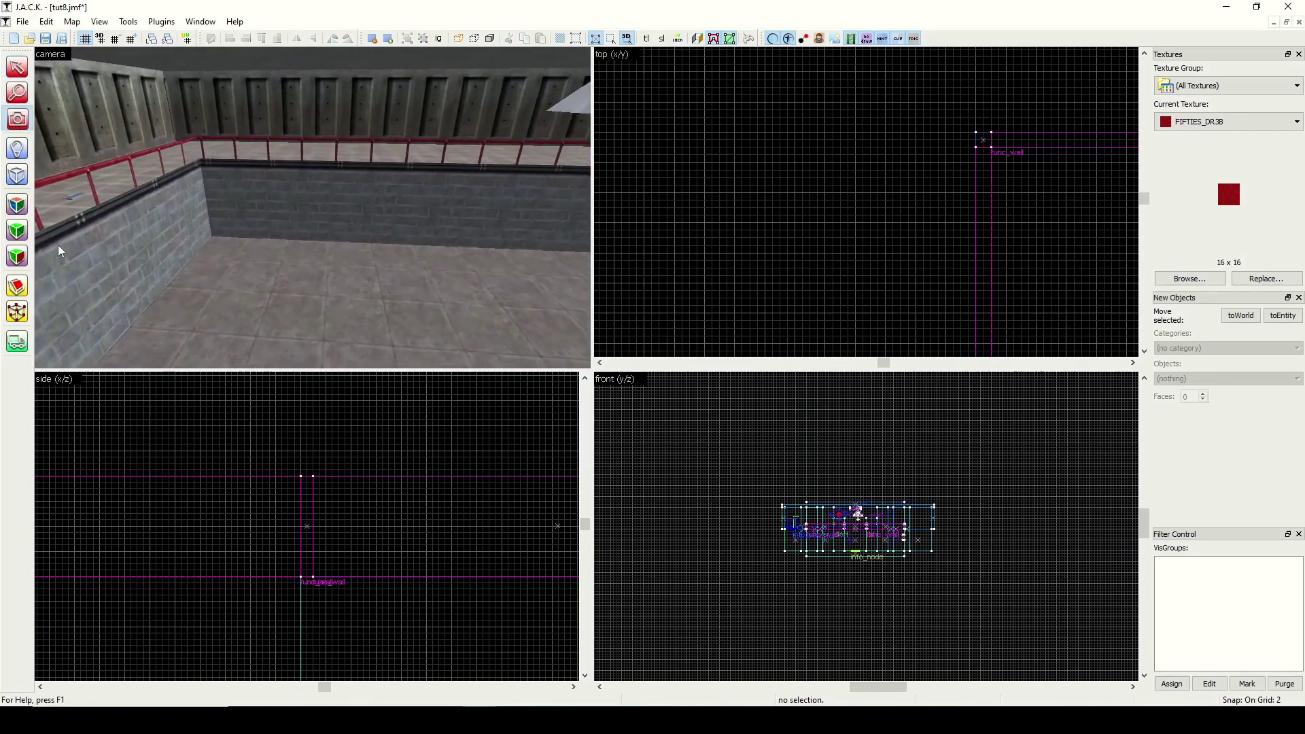
pyautogui.click(16, 206)
pyautogui.click(317, 282)
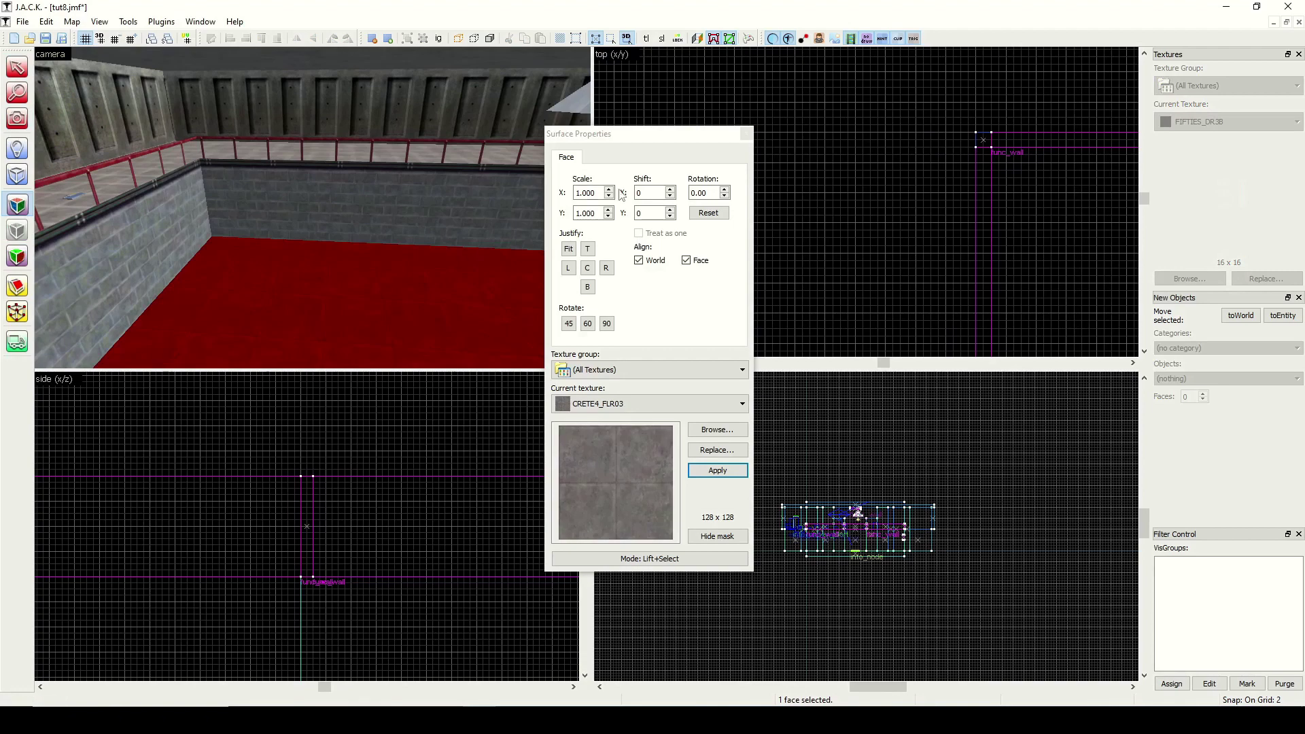
pyautogui.click(744, 133)
# Draw a block outline about 42 by 42 units inside the pit's north-west corner.
pyautogui.scroll(-5, 786, 204)
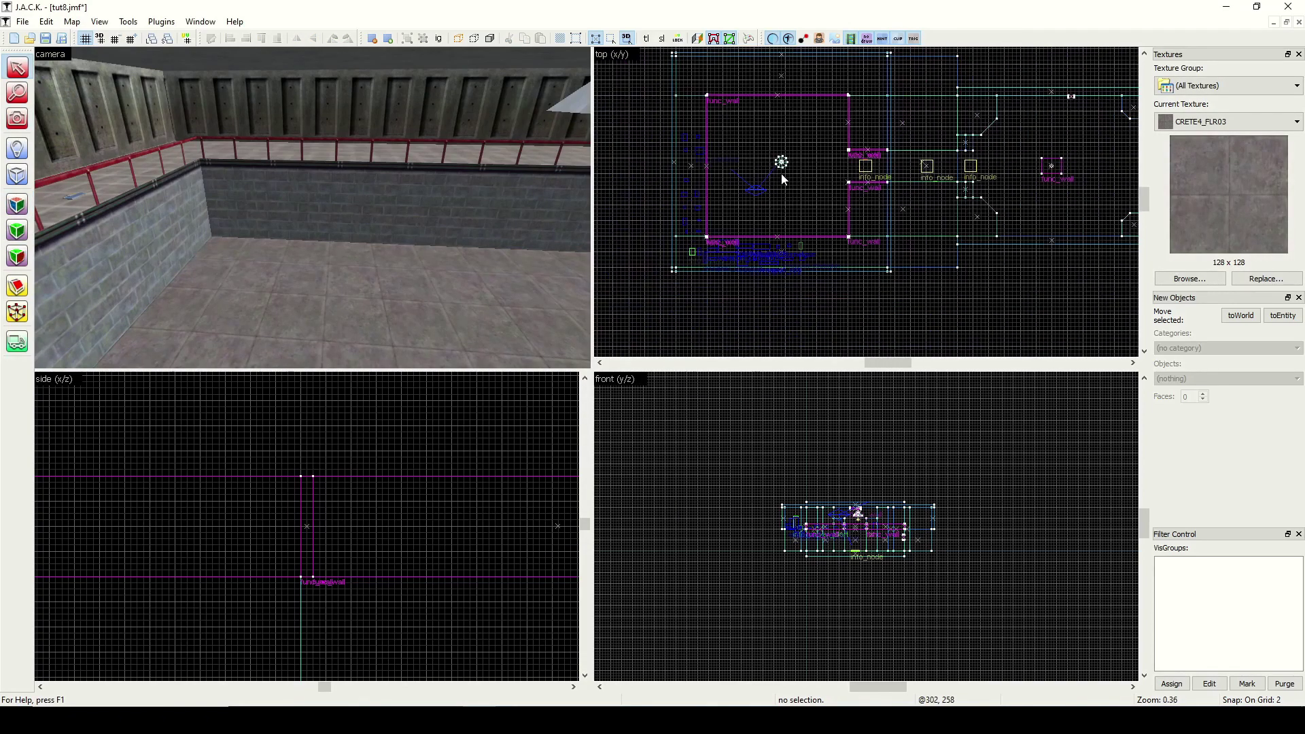
pyautogui.scroll(8, 781, 174)
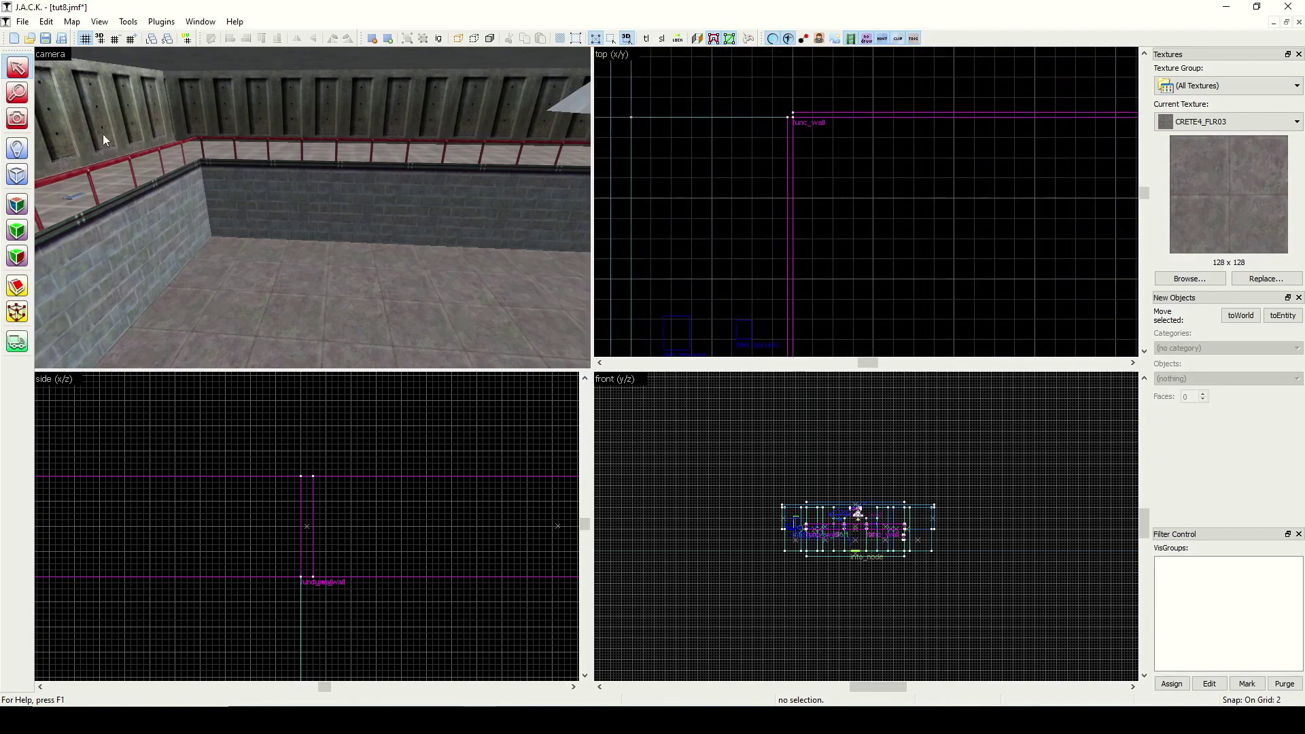
pyautogui.click(17, 175)
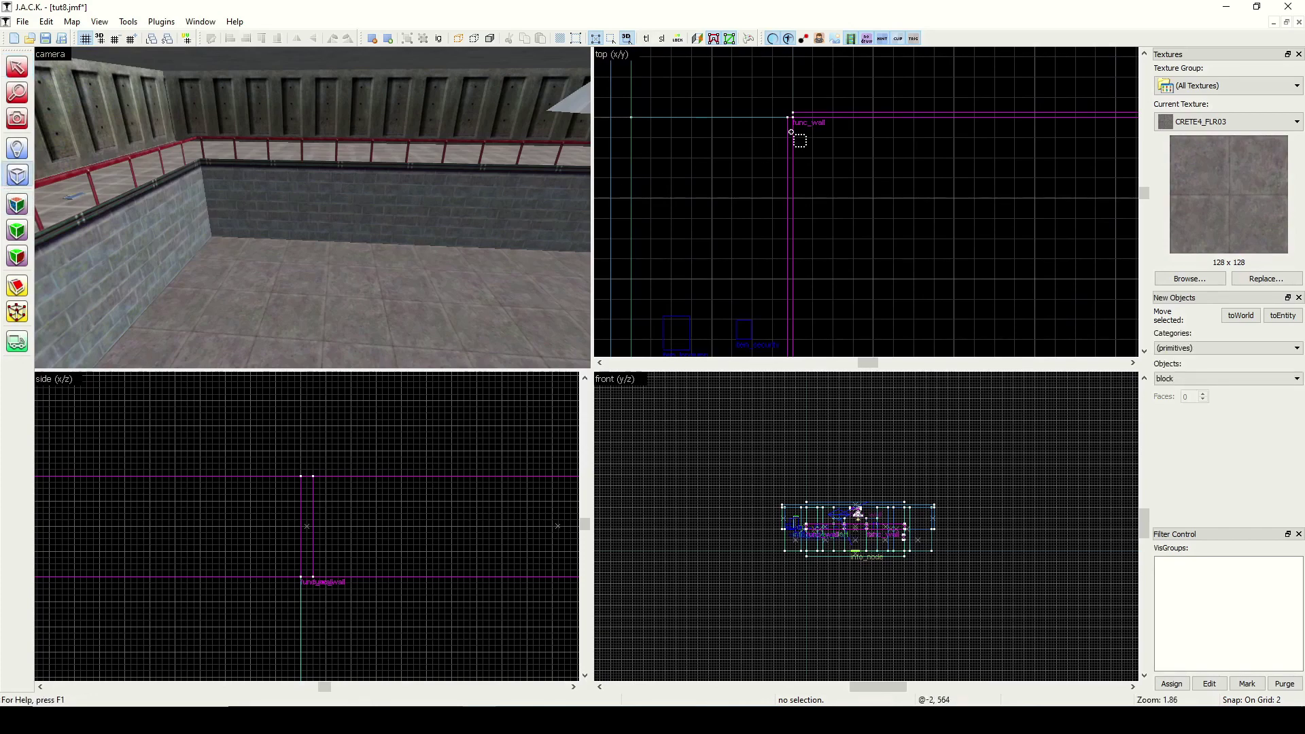
pyautogui.moveTo(794, 117); pyautogui.dragTo(853, 175)
pyautogui.scroll(3, 825, 164)
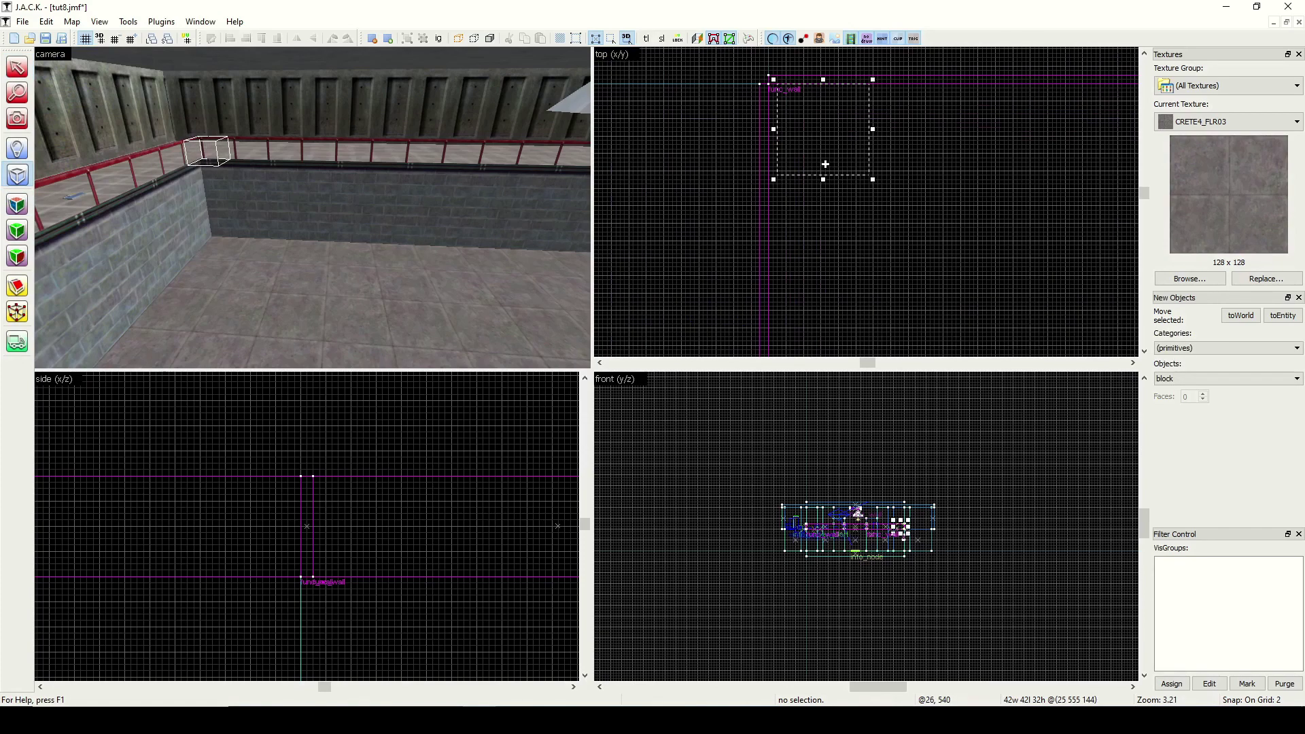
# Raise the grid to 16 and fit the block outline to the north-west corner at 256 by 96 units.
pyautogui.click(132, 39)
pyautogui.click(132, 39)
pyautogui.click(132, 38)
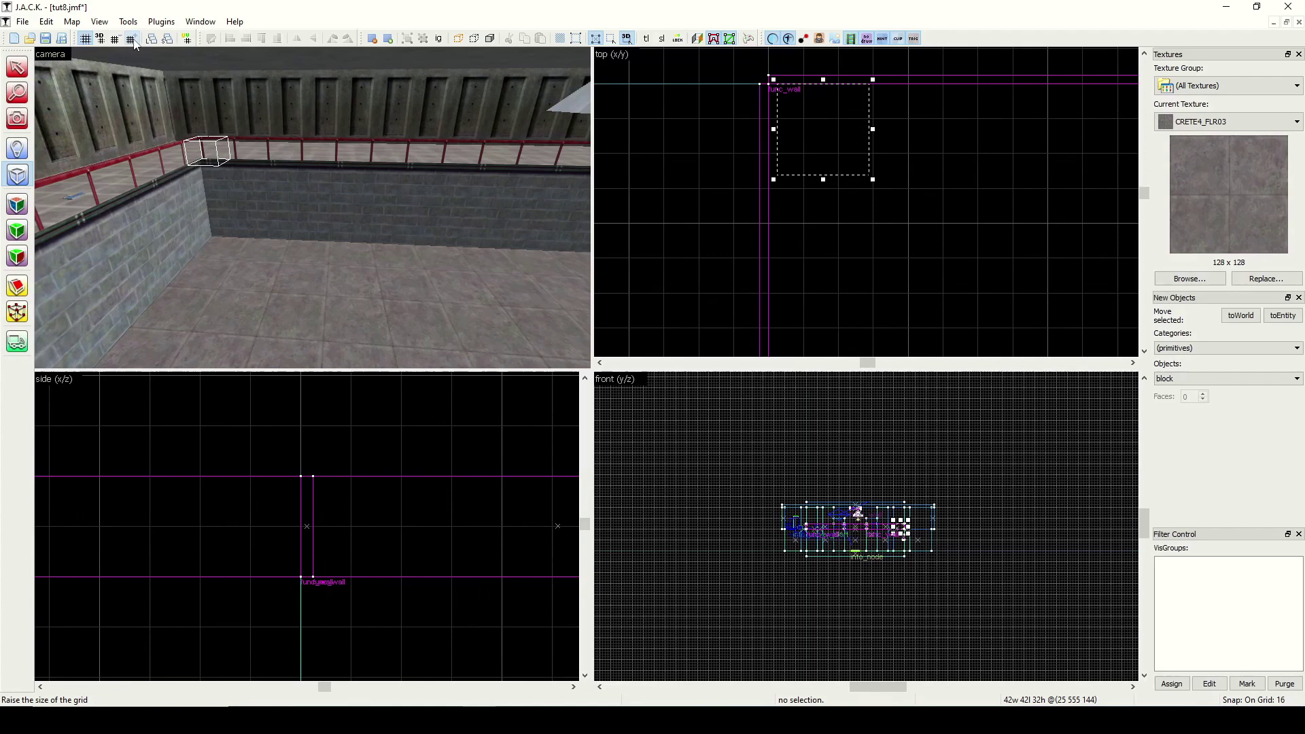
pyautogui.moveTo(837, 129); pyautogui.dragTo(863, 122)
pyautogui.moveTo(775, 129)
pyautogui.mouseDown()
pyautogui.moveTo(749, 125)
pyautogui.moveTo(766, 127)
pyautogui.mouseUp()
pyautogui.moveTo(878, 180); pyautogui.dragTo(1096, 283)
# Resize the outline to 320 units wide and 128 high, from pit floor to pit edge, and create the block.
pyautogui.scroll(-3, 1075, 262)
pyautogui.scroll(5, 862, 532)
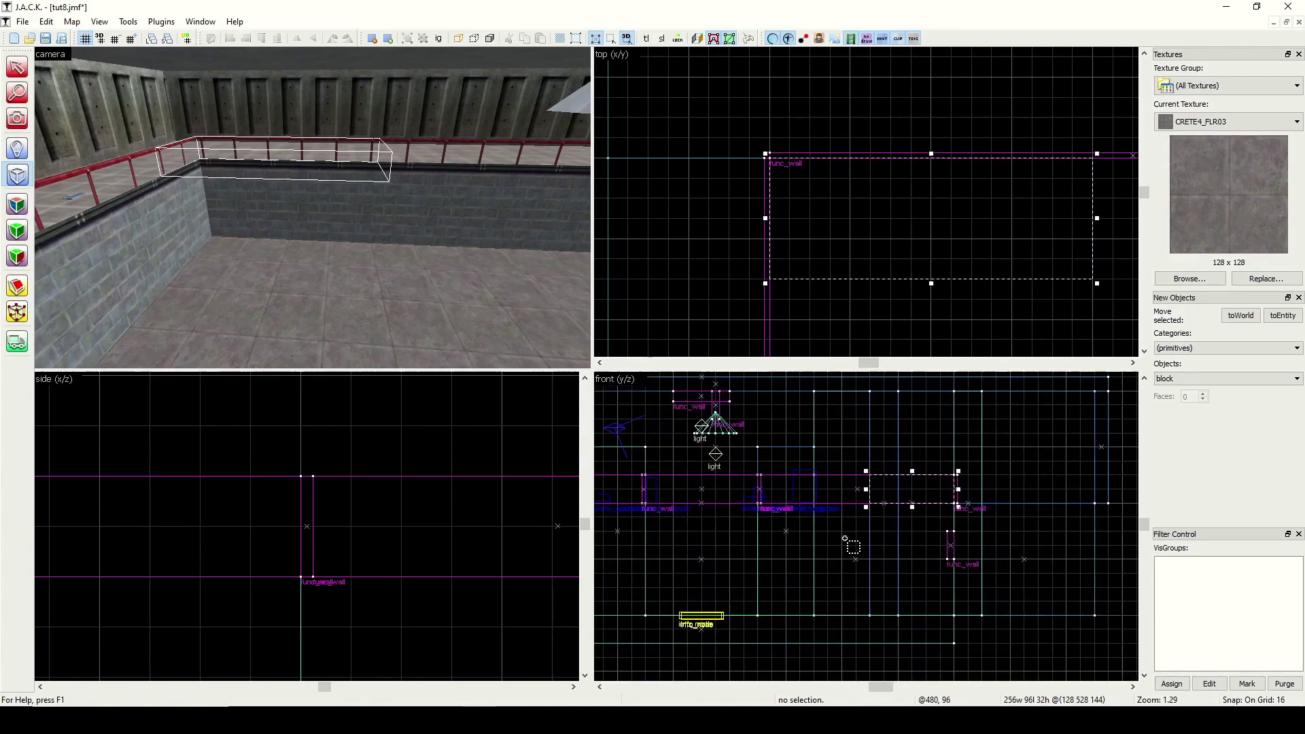
pyautogui.scroll(-4, 187, 525)
pyautogui.scroll(8, 88, 537)
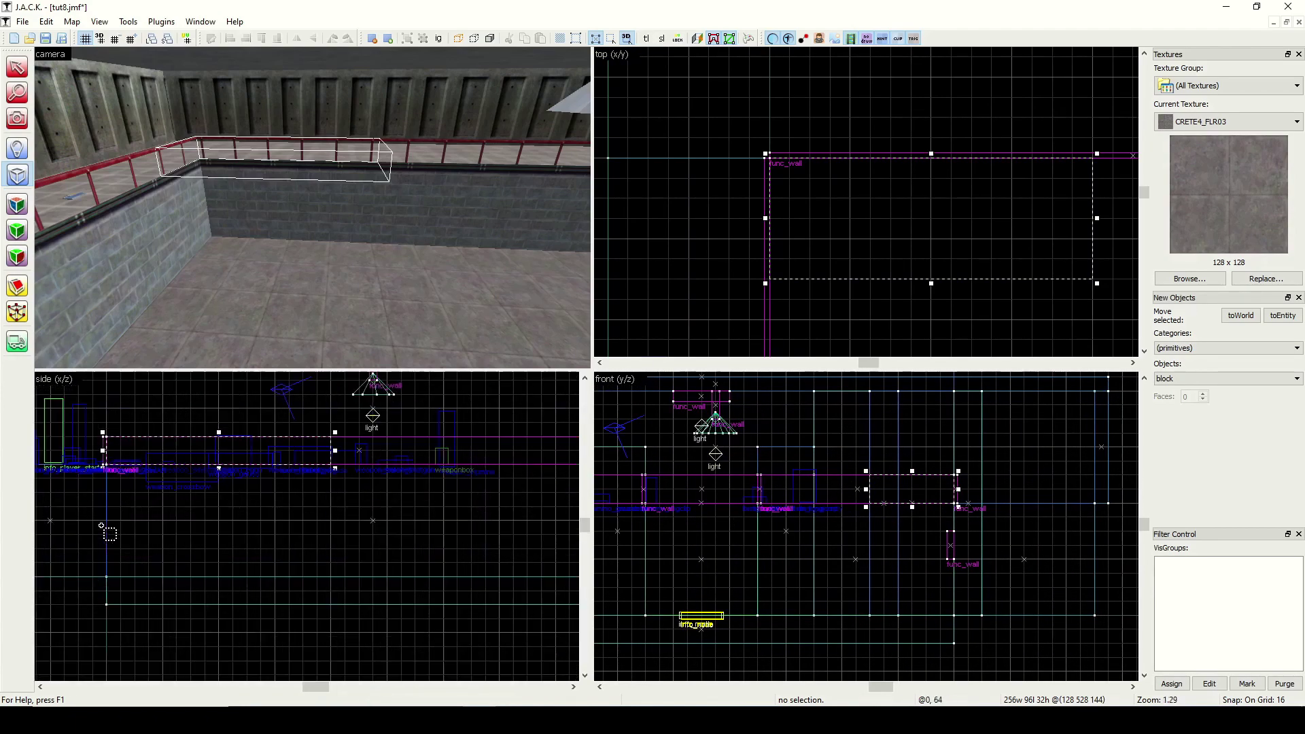
pyautogui.moveTo(242, 455); pyautogui.dragTo(251, 589)
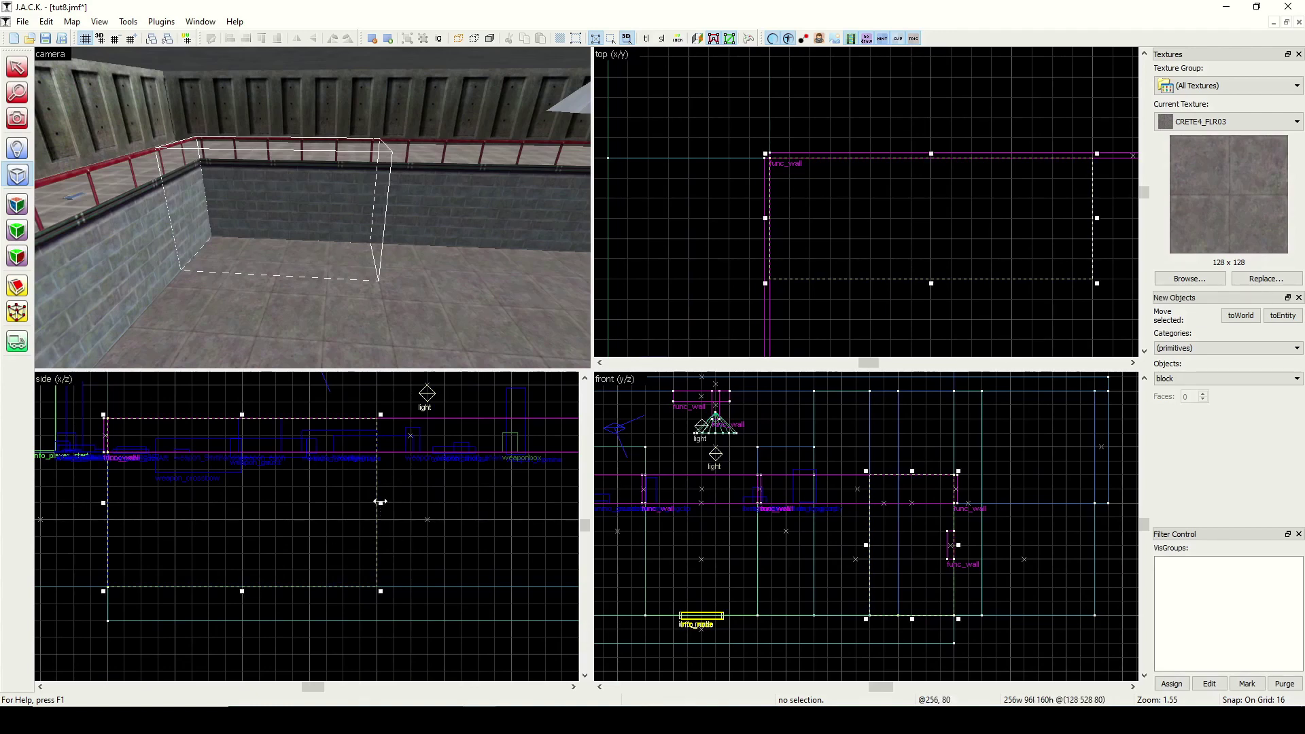
pyautogui.moveTo(380, 502); pyautogui.dragTo(448, 500)
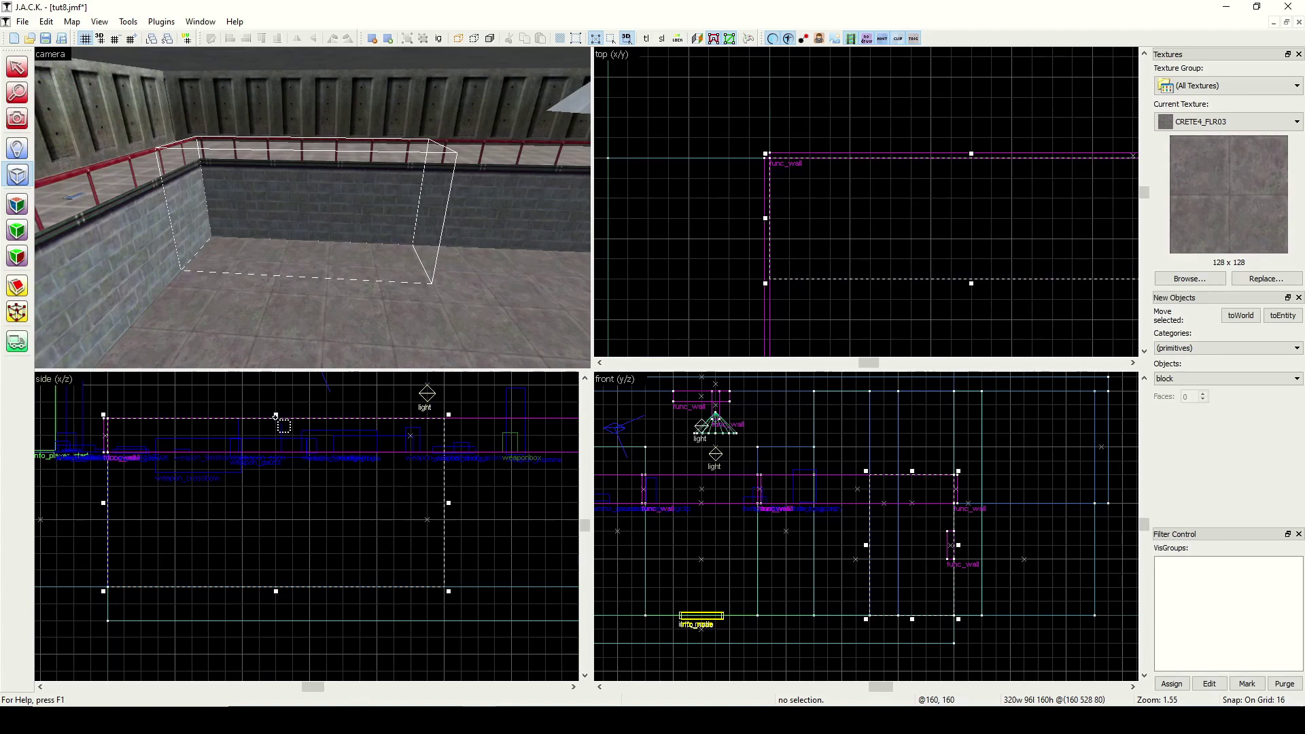
pyautogui.moveTo(275, 413); pyautogui.dragTo(276, 442)
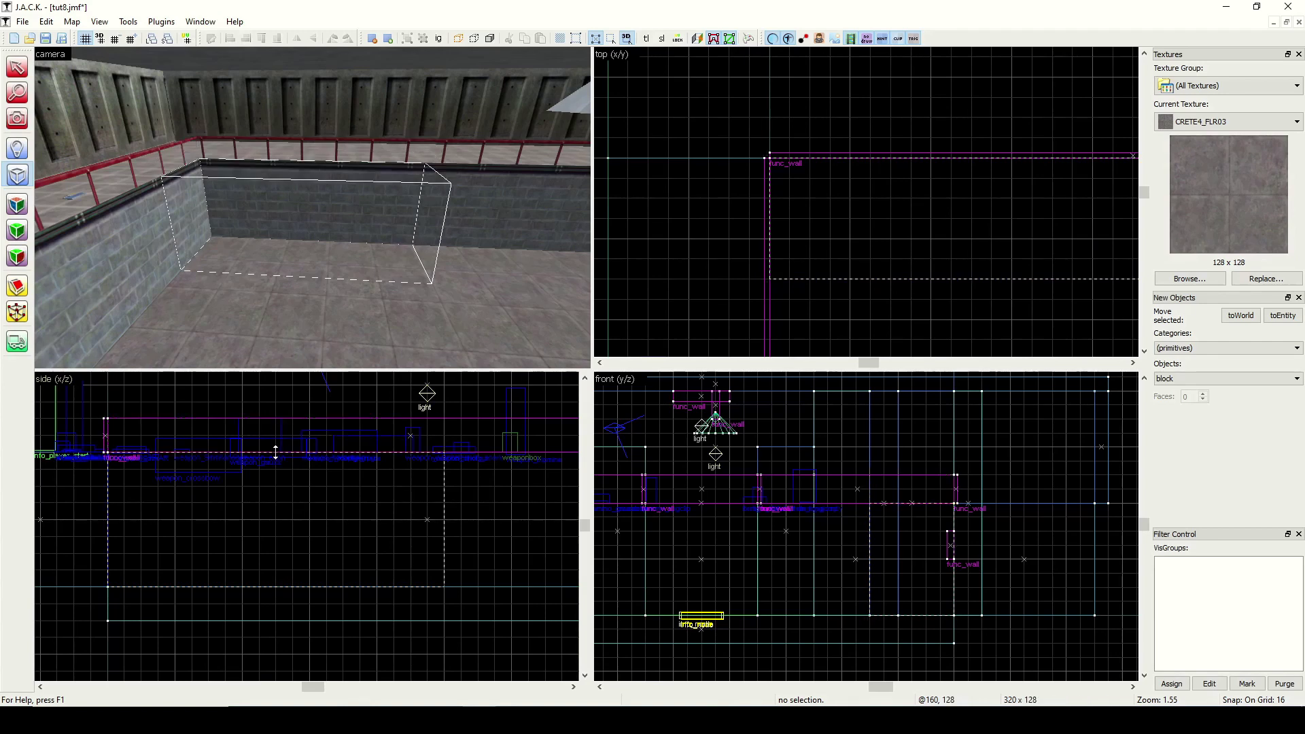
pyautogui.rightClick(814, 215)
pyautogui.click(846, 230)
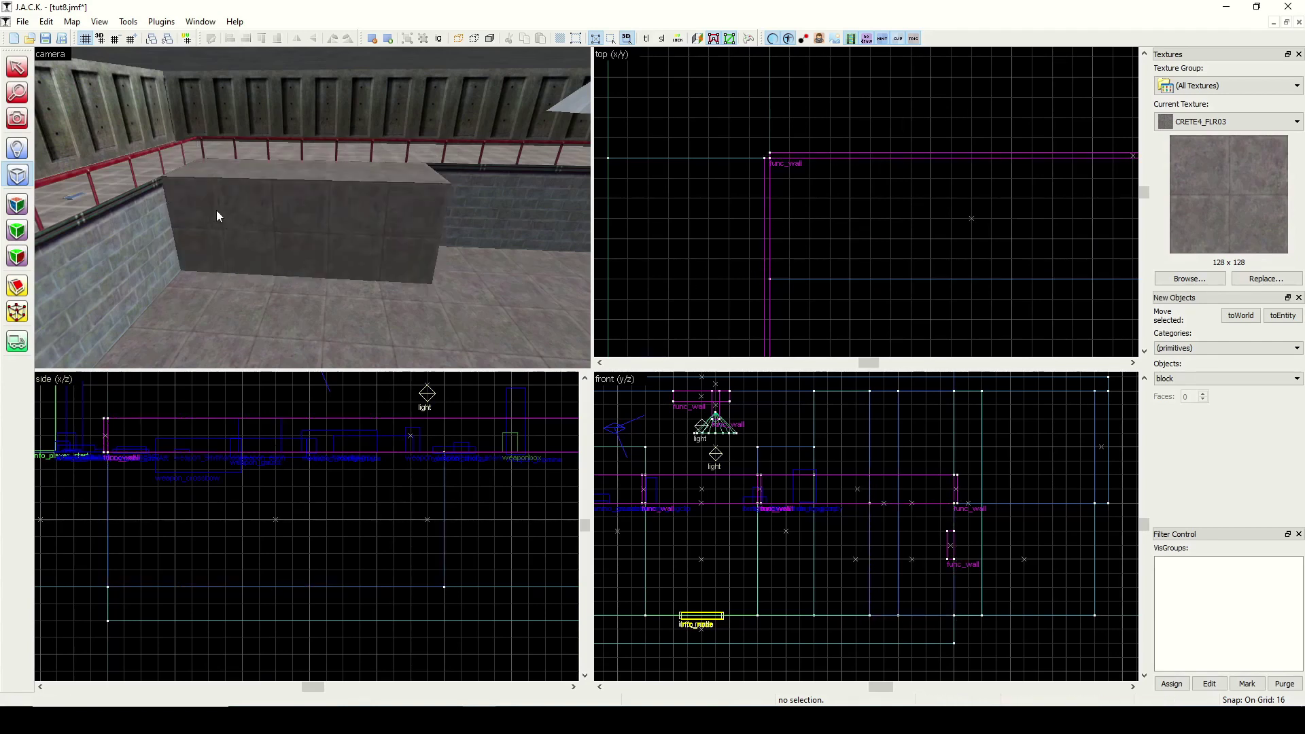
# Turn the new block into a ramp by lowering its east top vertices to the pit floor.
pyautogui.click(17, 67)
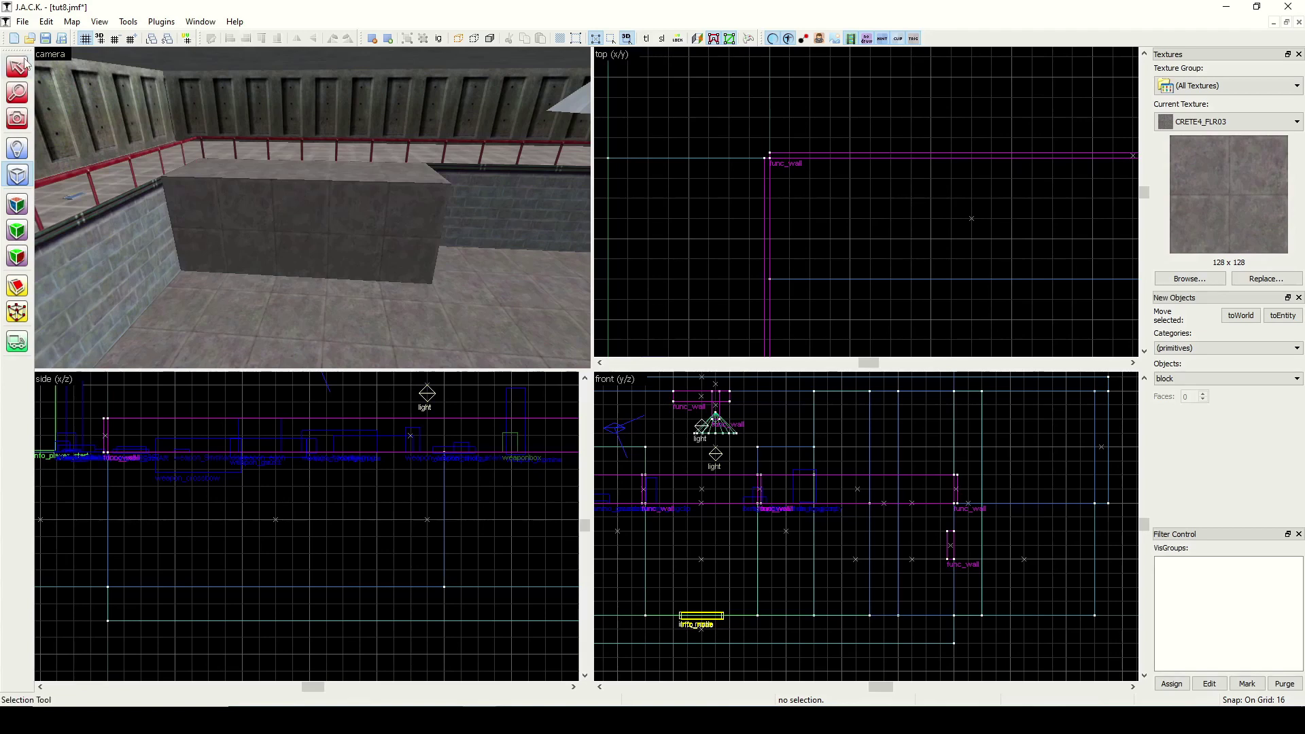
pyautogui.click(292, 226)
pyautogui.click(17, 313)
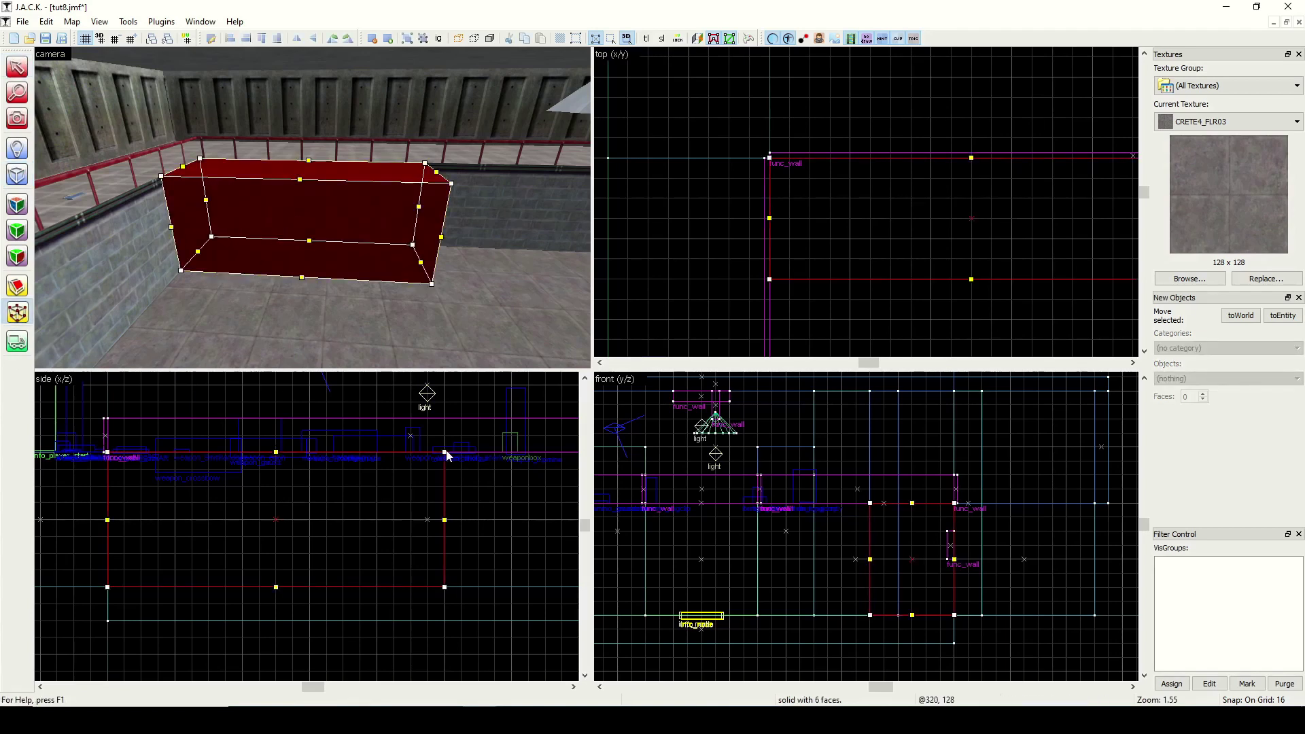
pyautogui.moveTo(446, 452); pyautogui.dragTo(446, 588)
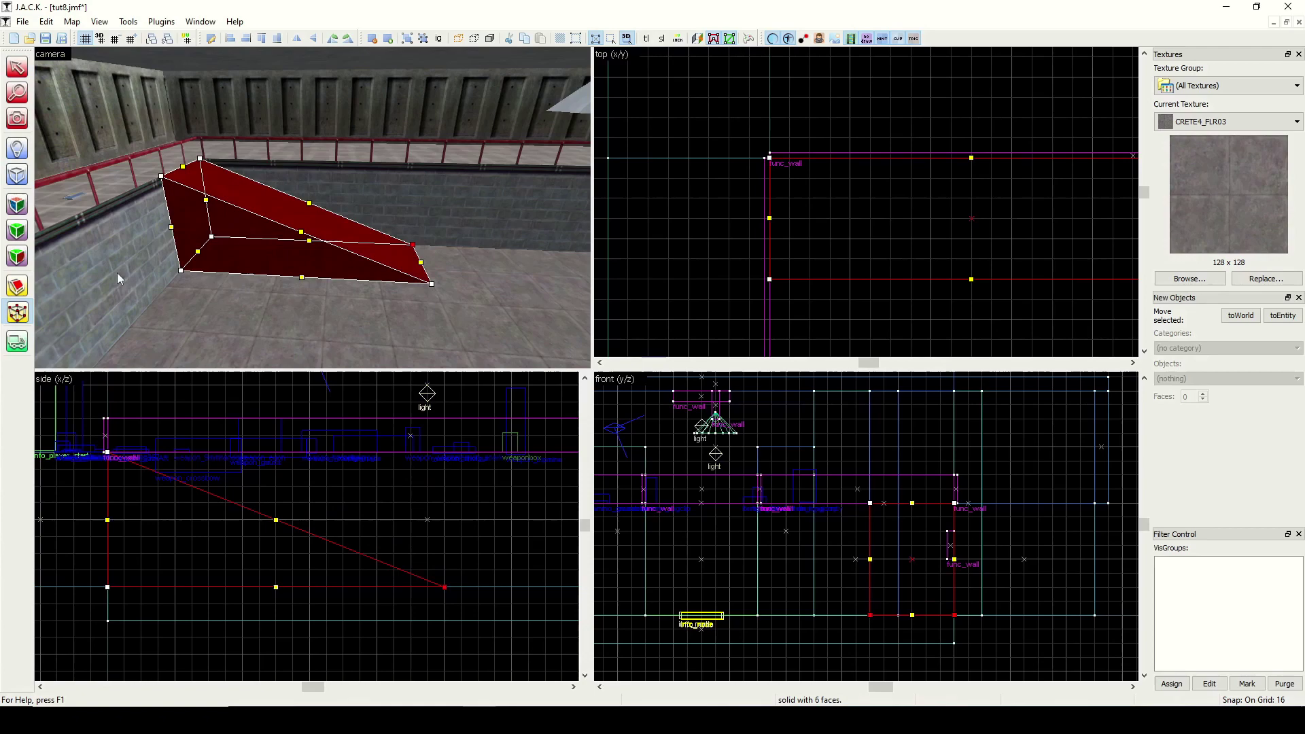
pyautogui.click(22, 68)
pyautogui.click(612, 151)
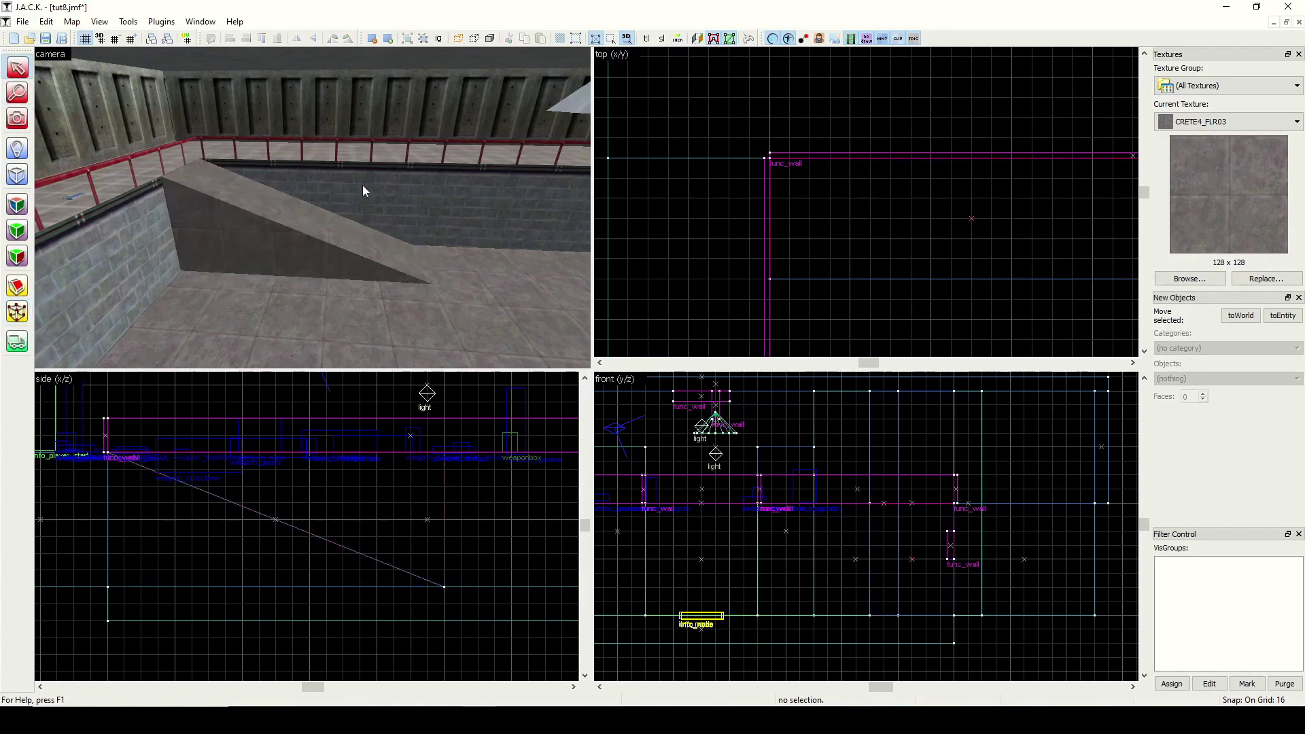
# Widen the ramp southward by about 32 units, away from the pit's north wall.
pyautogui.click(17, 119)
pyautogui.moveTo(333, 183); pyautogui.dragTo(344, 215)
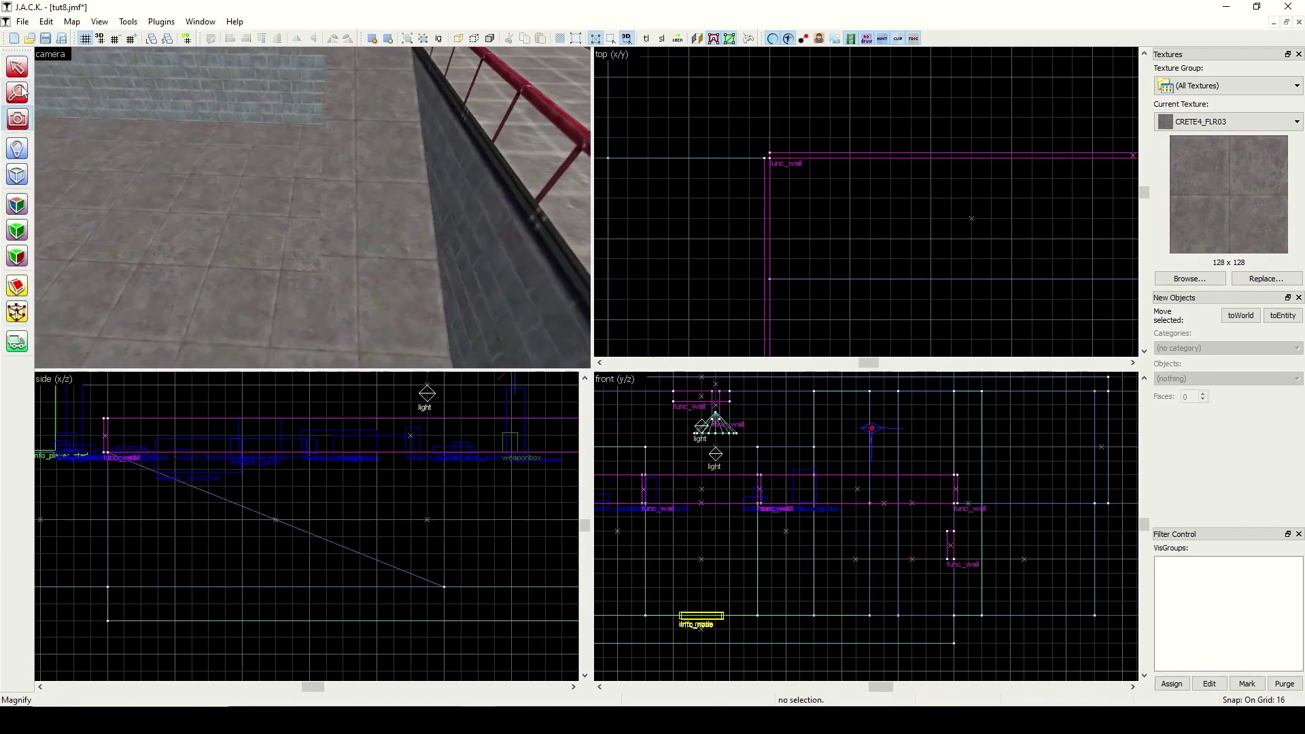
pyautogui.hotkey('shift', 's')
pyautogui.click(344, 215)
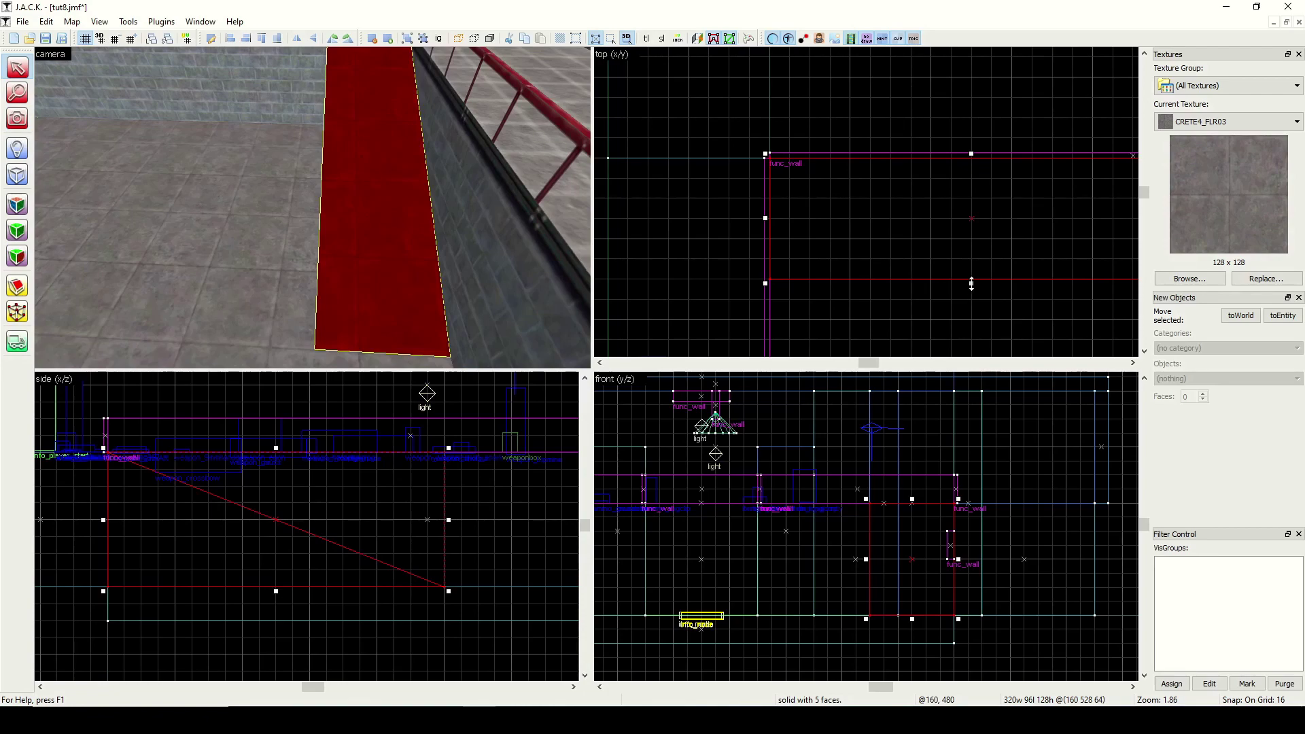
pyautogui.moveTo(971, 284); pyautogui.dragTo(971, 324)
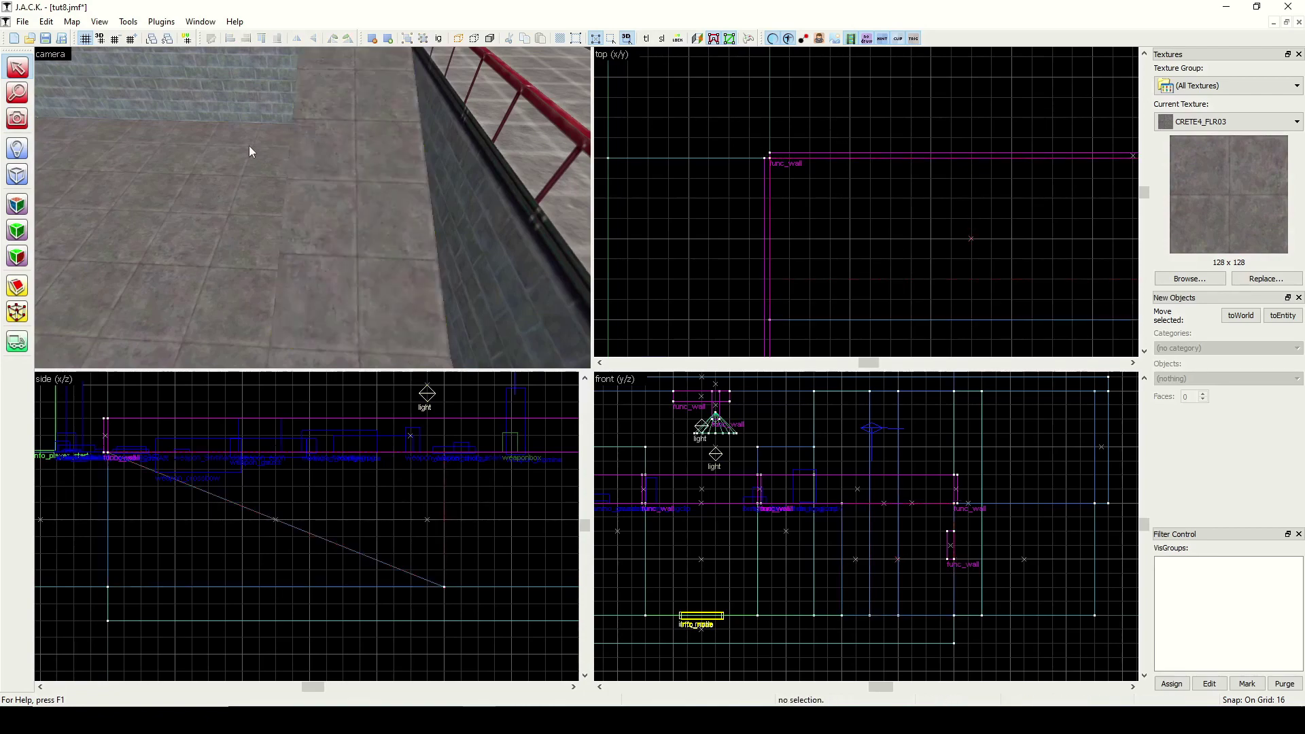
# Apply the pit wall's OUT_WALL7 brick texture to the ramp's exposed side face.
pyautogui.click(17, 119)
pyautogui.moveTo(312, 207); pyautogui.dragTo(312, 207)
pyautogui.click(17, 205)
pyautogui.click(239, 180)
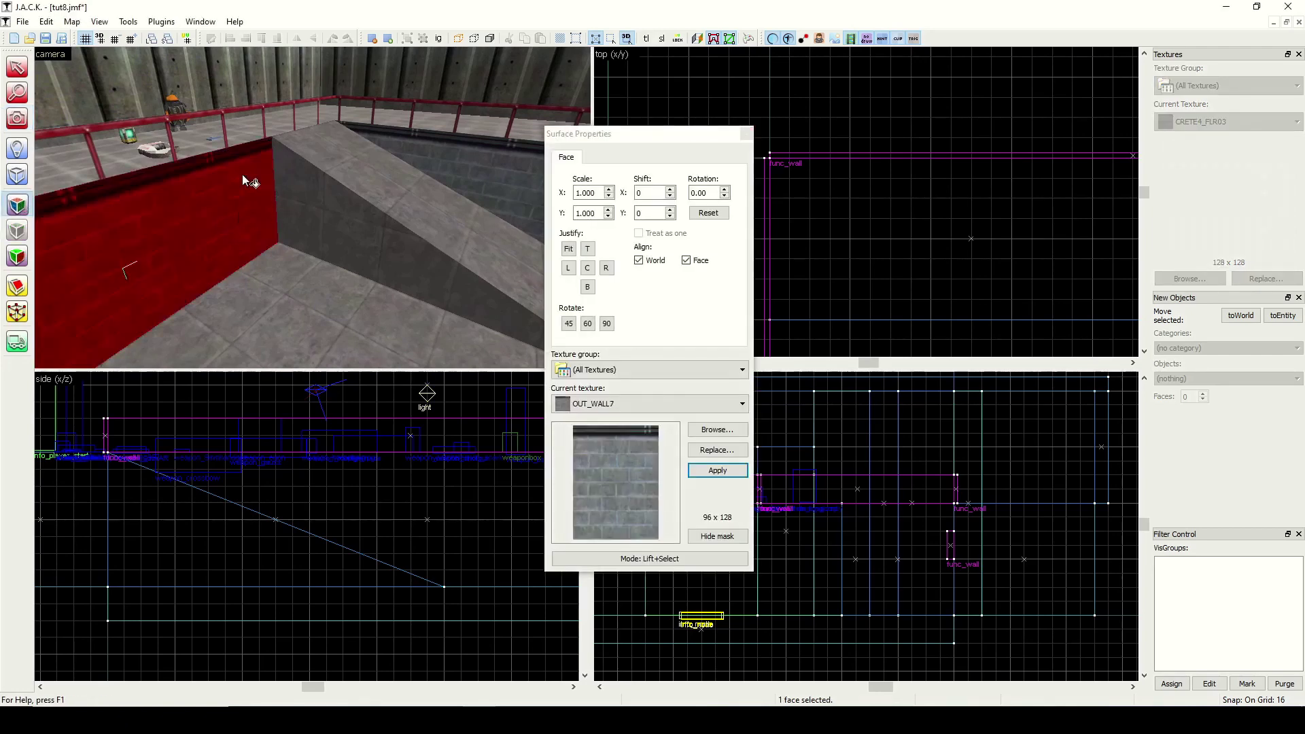
pyautogui.rightClick(315, 202)
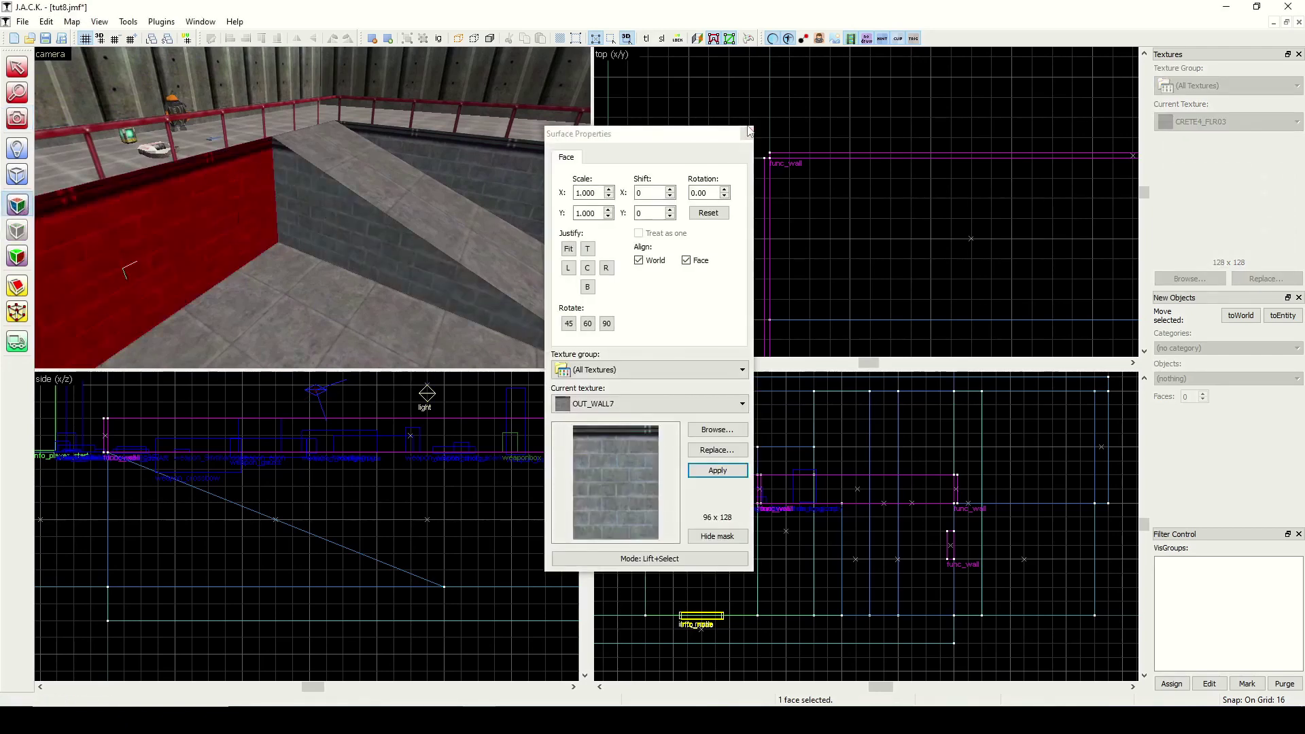
pyautogui.click(749, 131)
# Shorten the west railing from its north end to the ramp's south edge, opening access to the ramp.
pyautogui.click(299, 117)
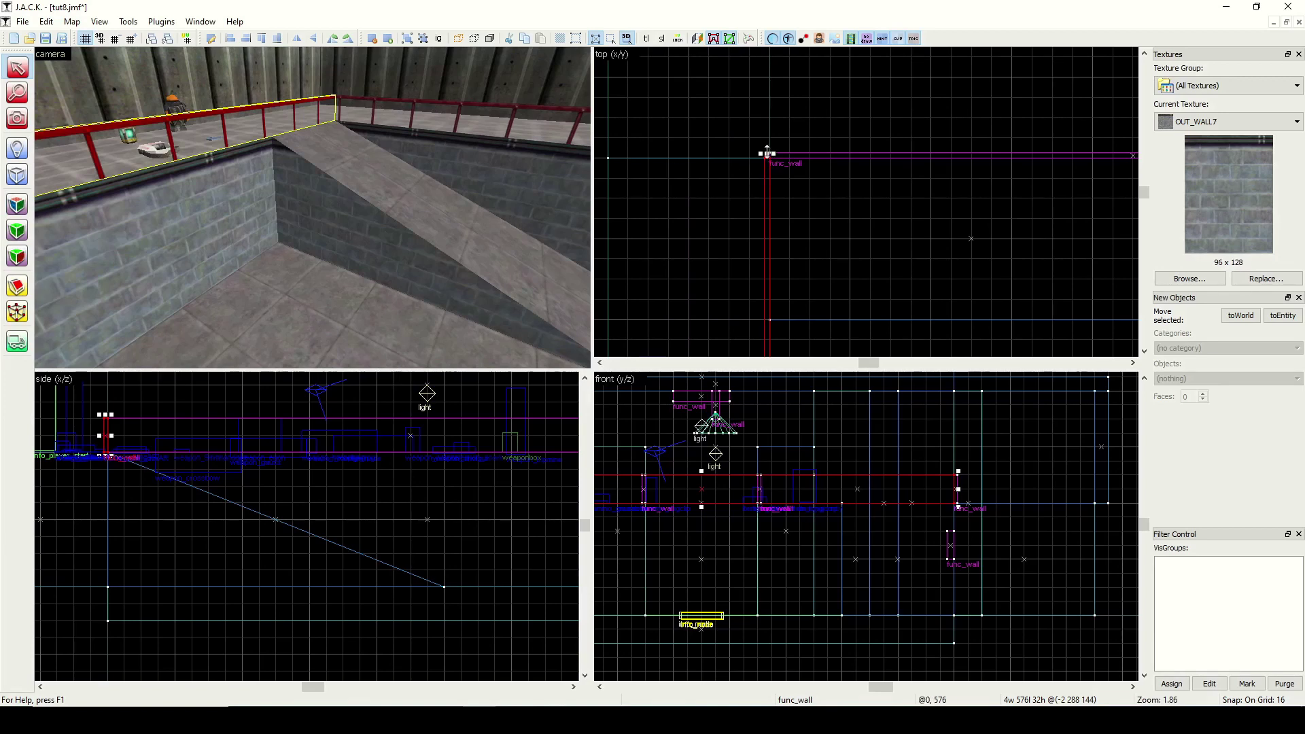
pyautogui.moveTo(766, 153); pyautogui.dragTo(799, 325)
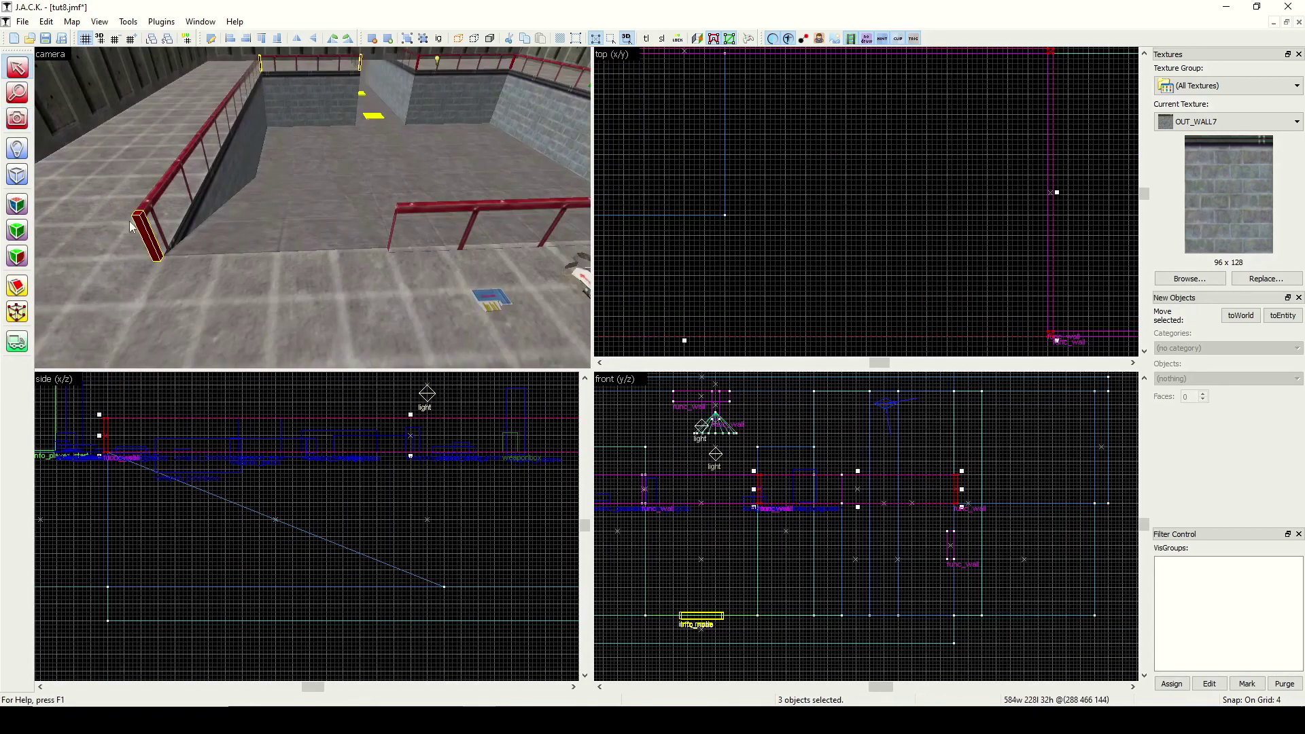
# Copy the red corner post to the cut north end of the west railing and shorten that railing to 444 units to meet it.
pyautogui.click(143, 231)
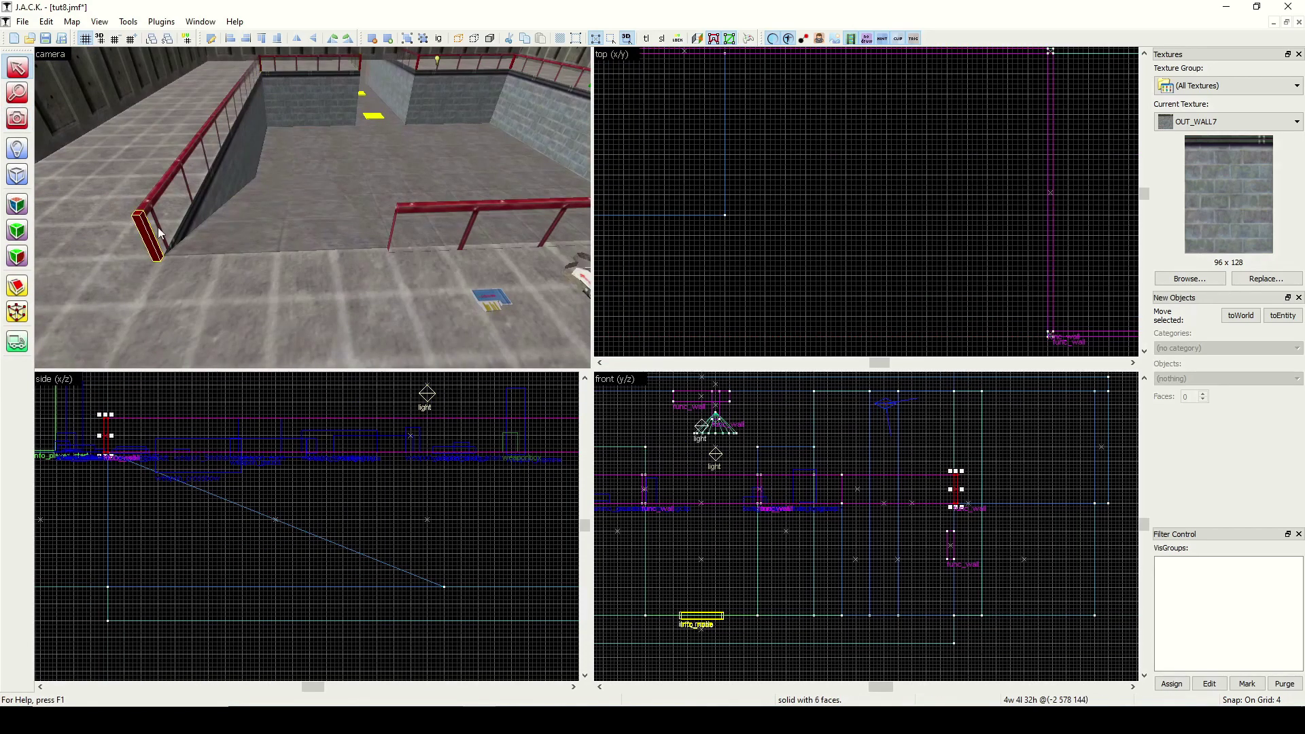
pyautogui.hotkey('ctrl', 'shift', 'e')
pyautogui.moveTo(867, 204); pyautogui.dragTo(868, 304)
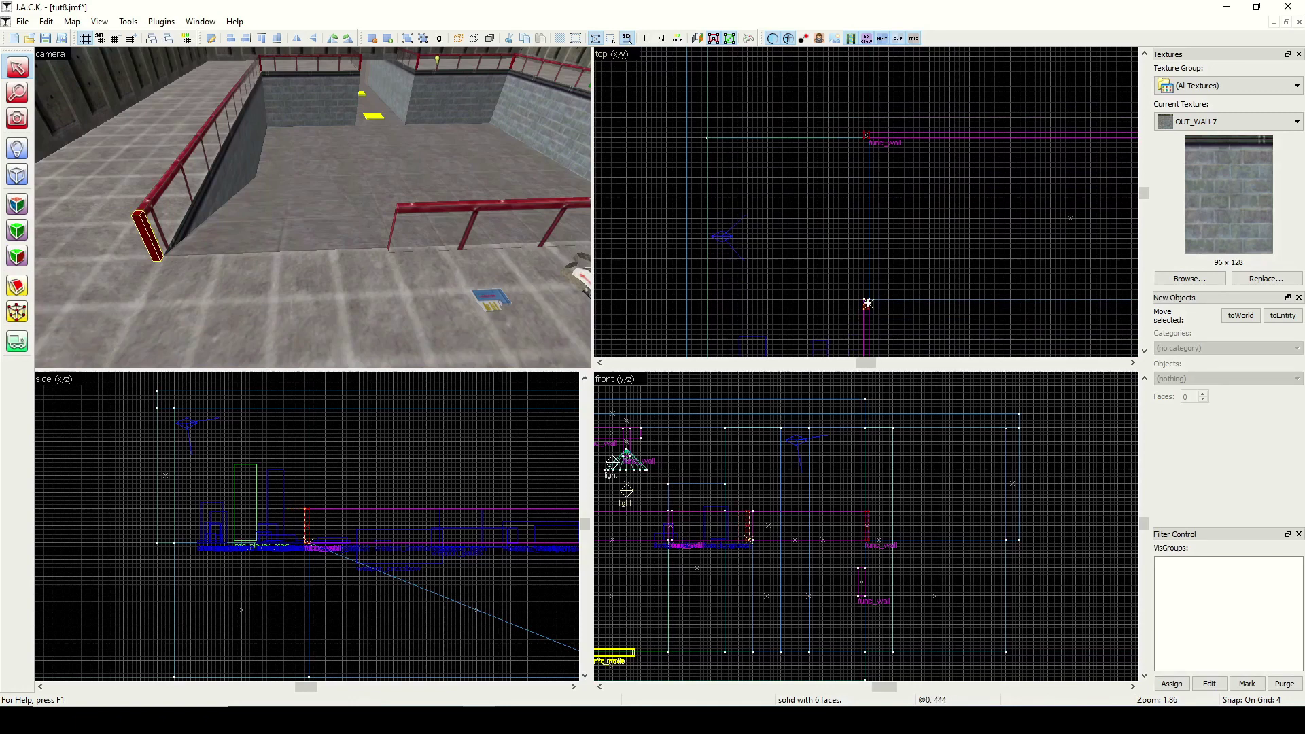
pyautogui.click(868, 303)
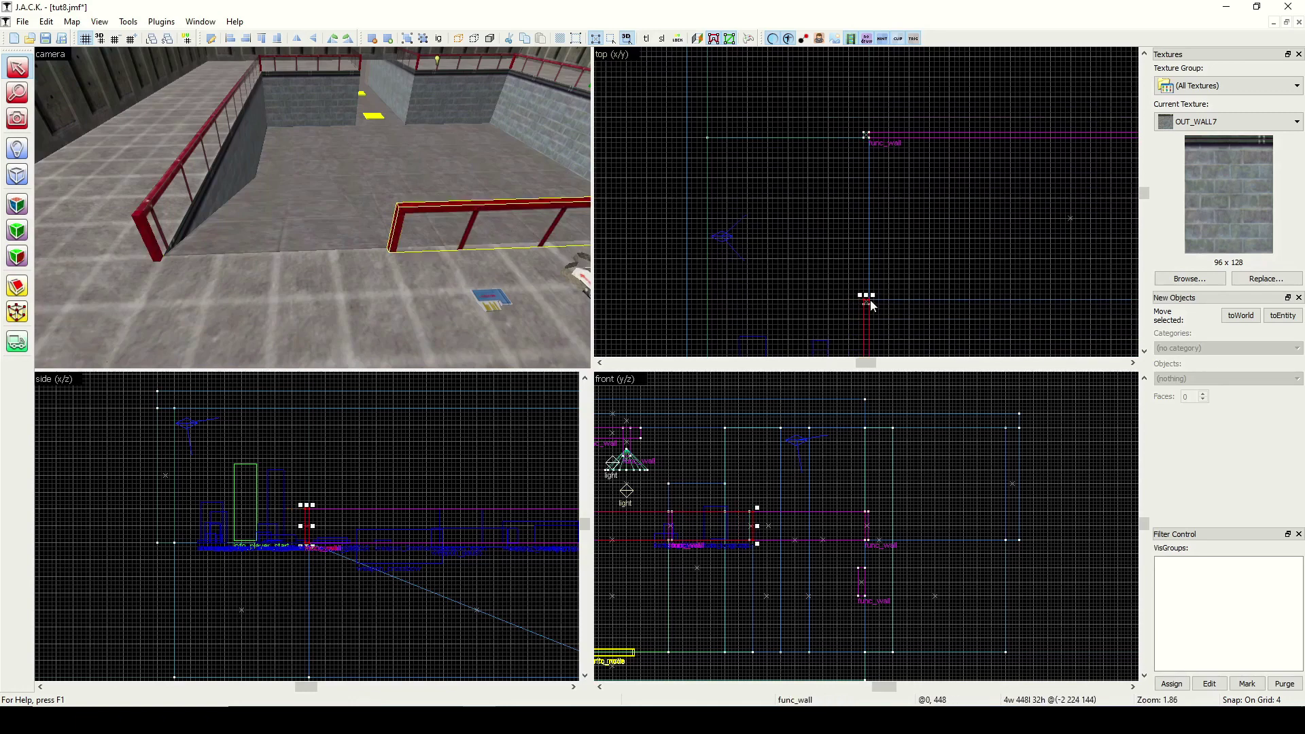
pyautogui.scroll(8, 870, 300)
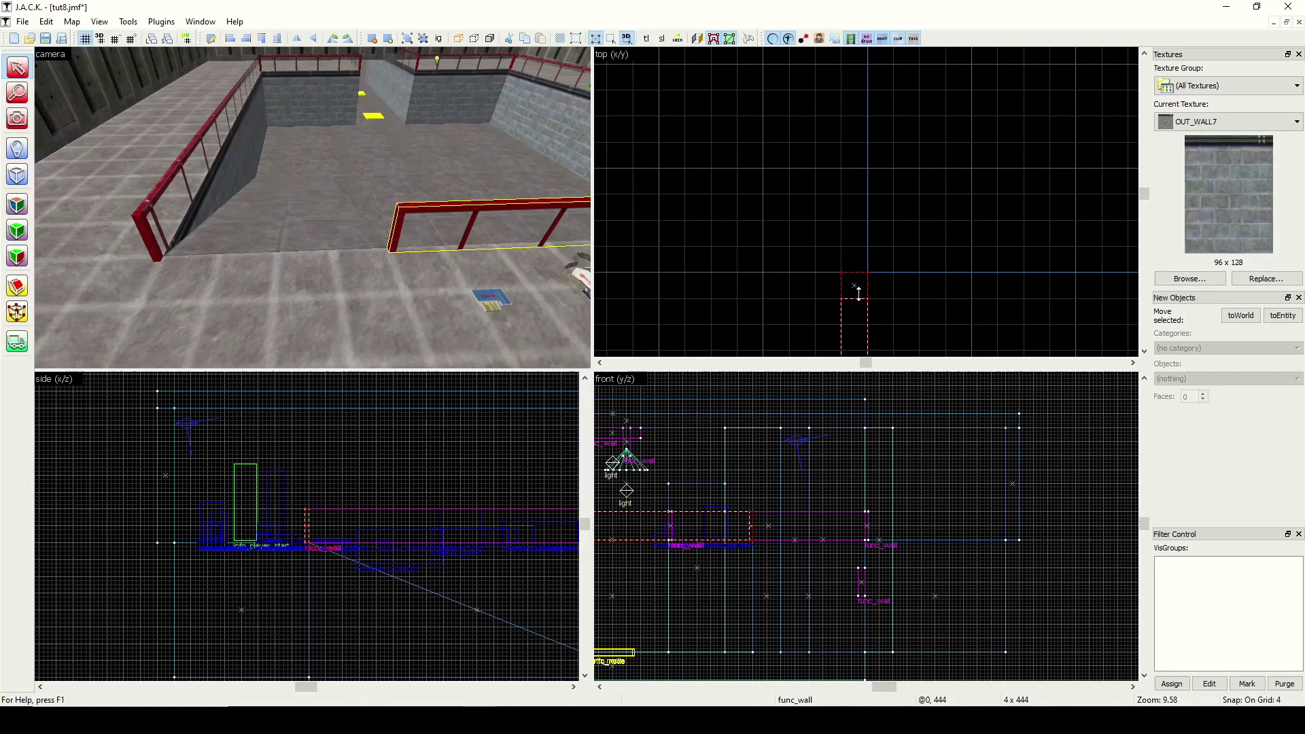
pyautogui.click(748, 236)
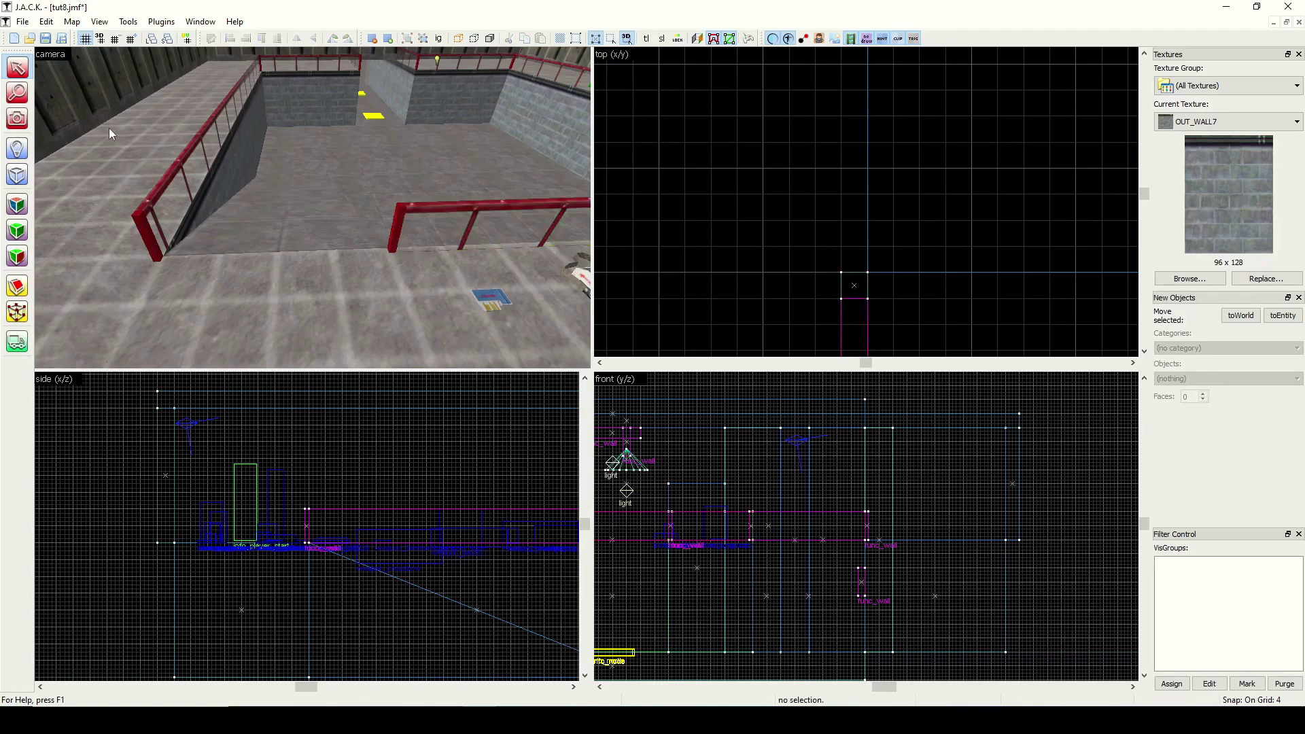
# Inspect the red corner posts along the pit railings and the fire alarm box on the ribbed wall up close.
pyautogui.click(17, 119)
pyautogui.moveTo(108, 165); pyautogui.dragTo(312, 208)
pyautogui.press('w')
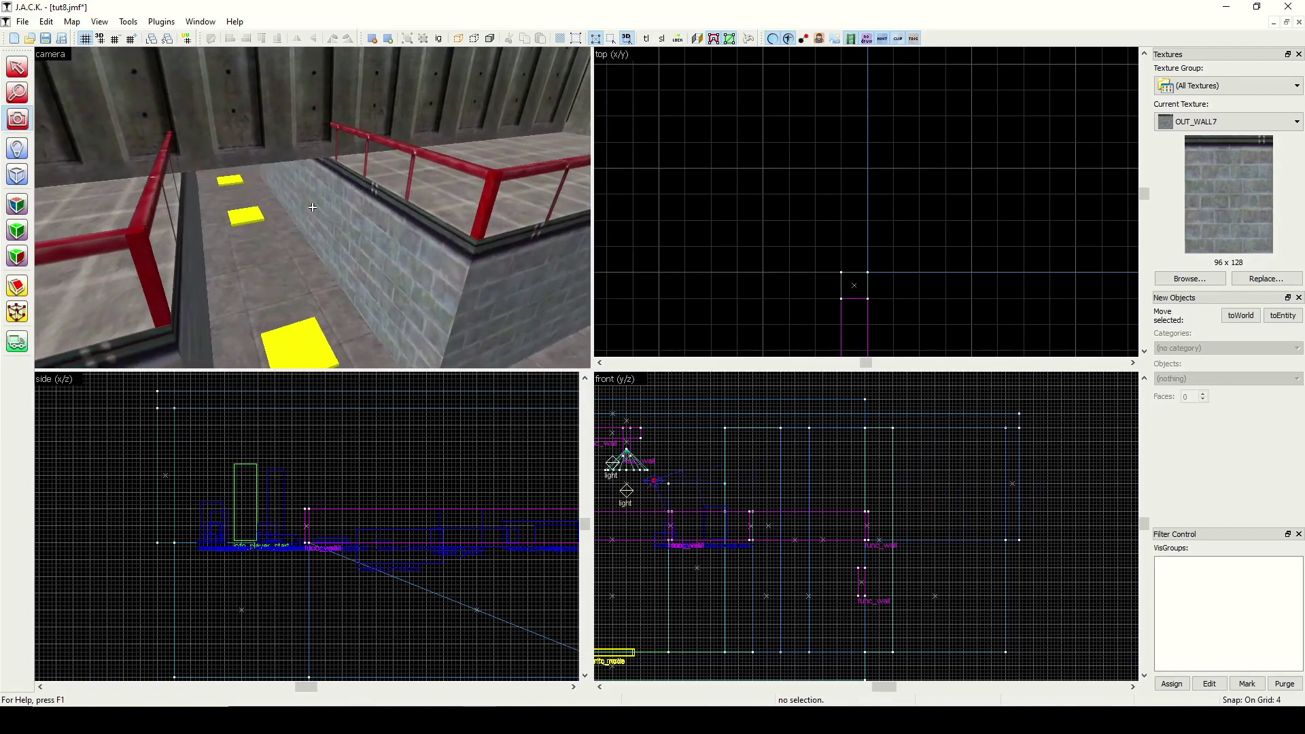
pyautogui.press('w')
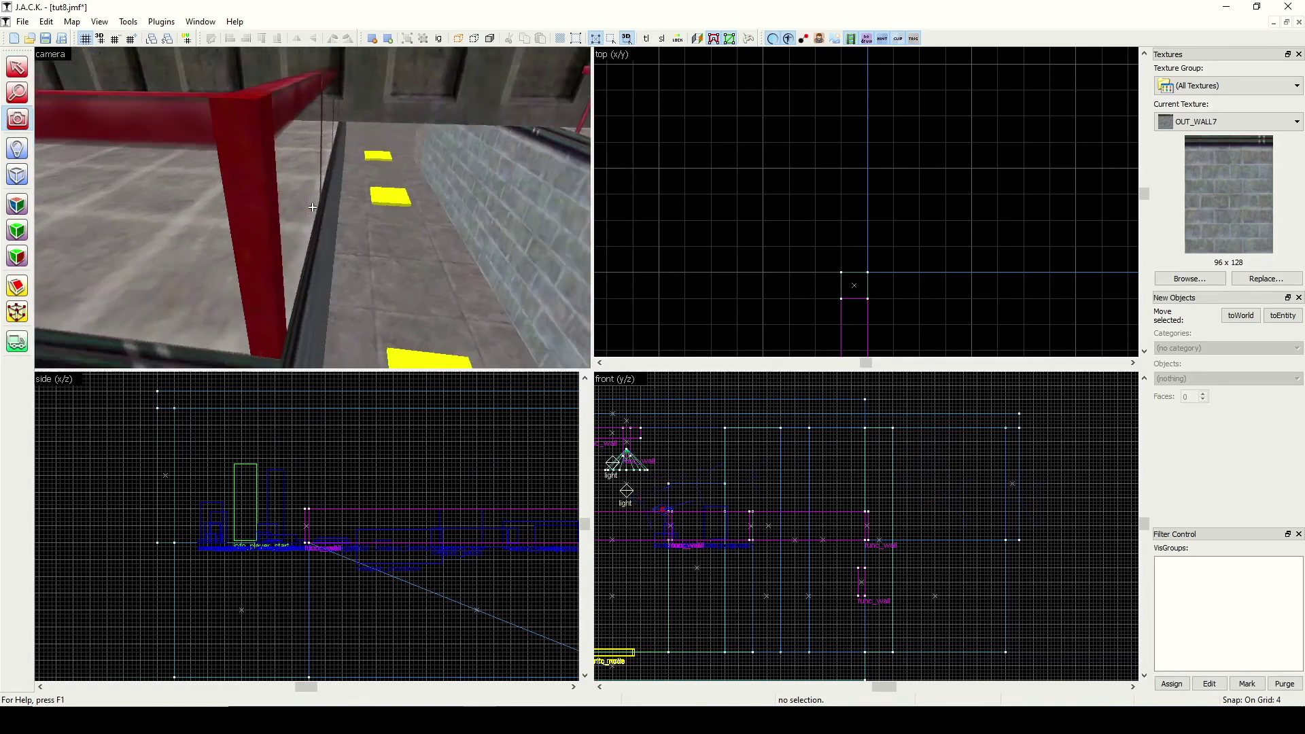
pyautogui.press('w')
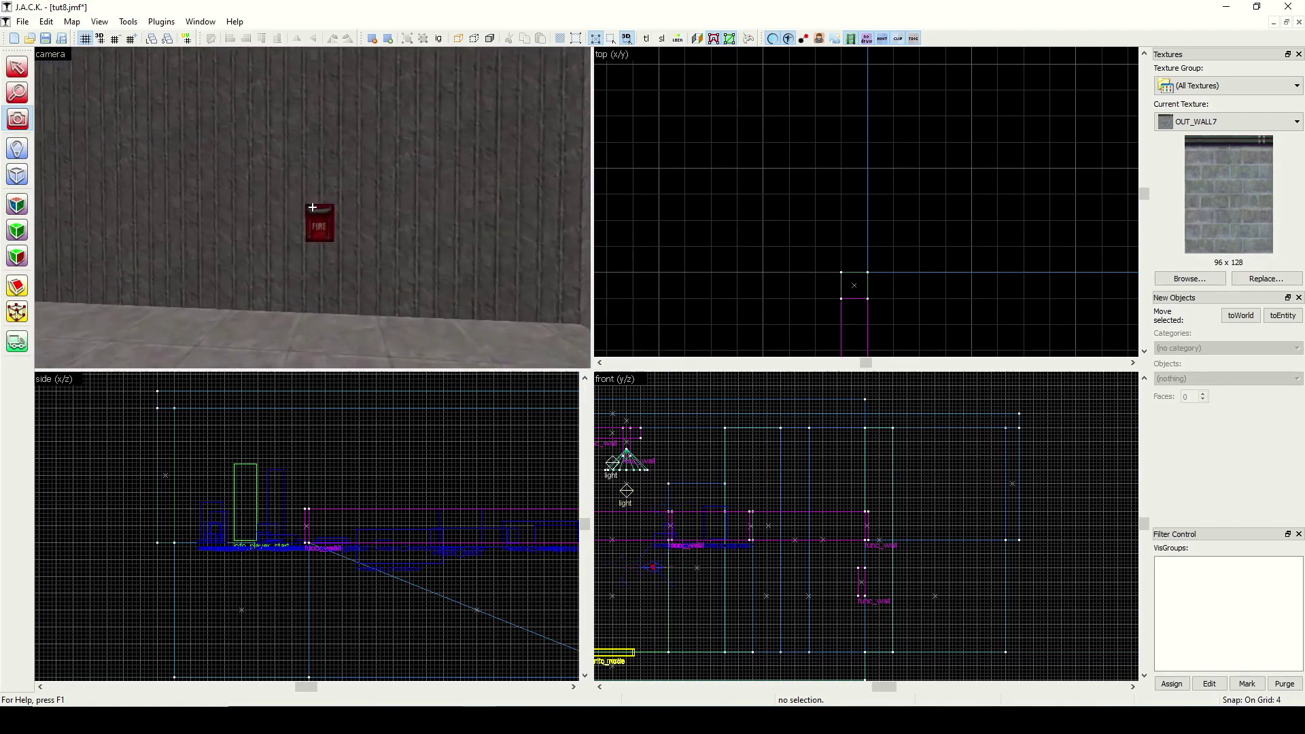
pyautogui.press('z')
pyautogui.hotkey('shift', 'a')
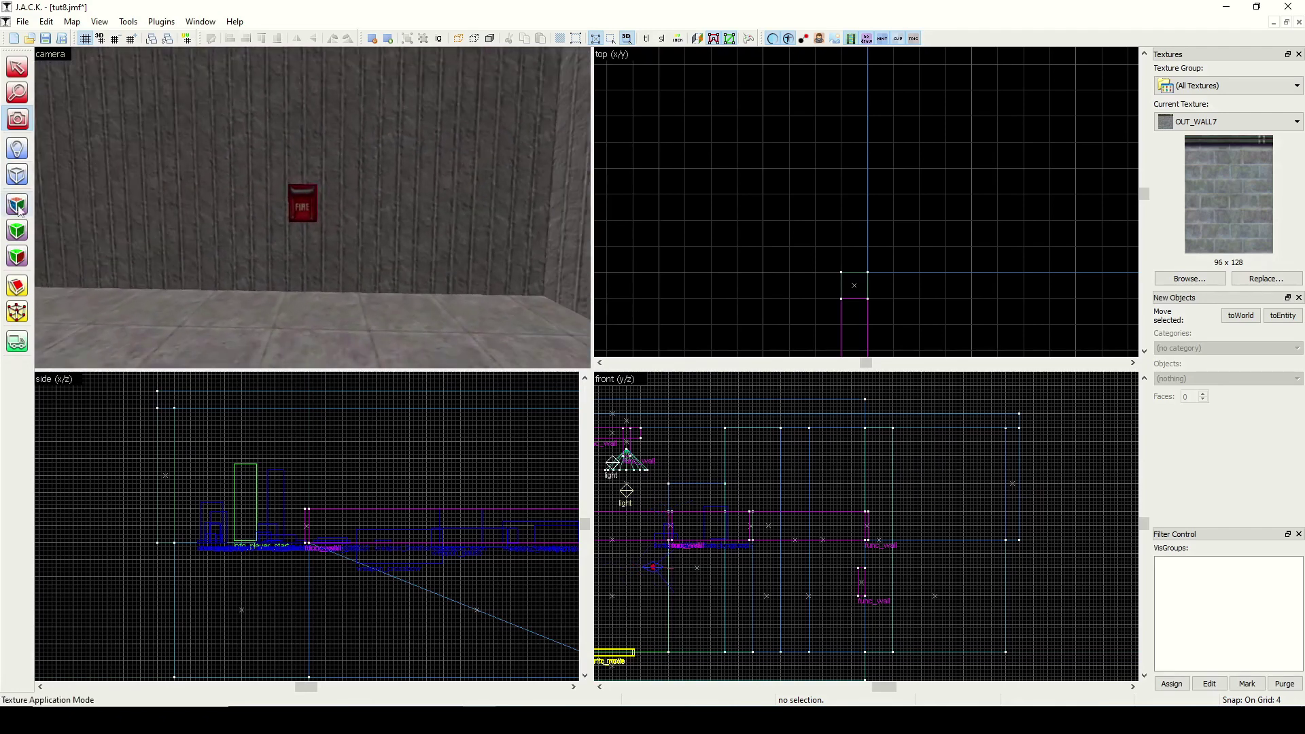
pyautogui.click(18, 205)
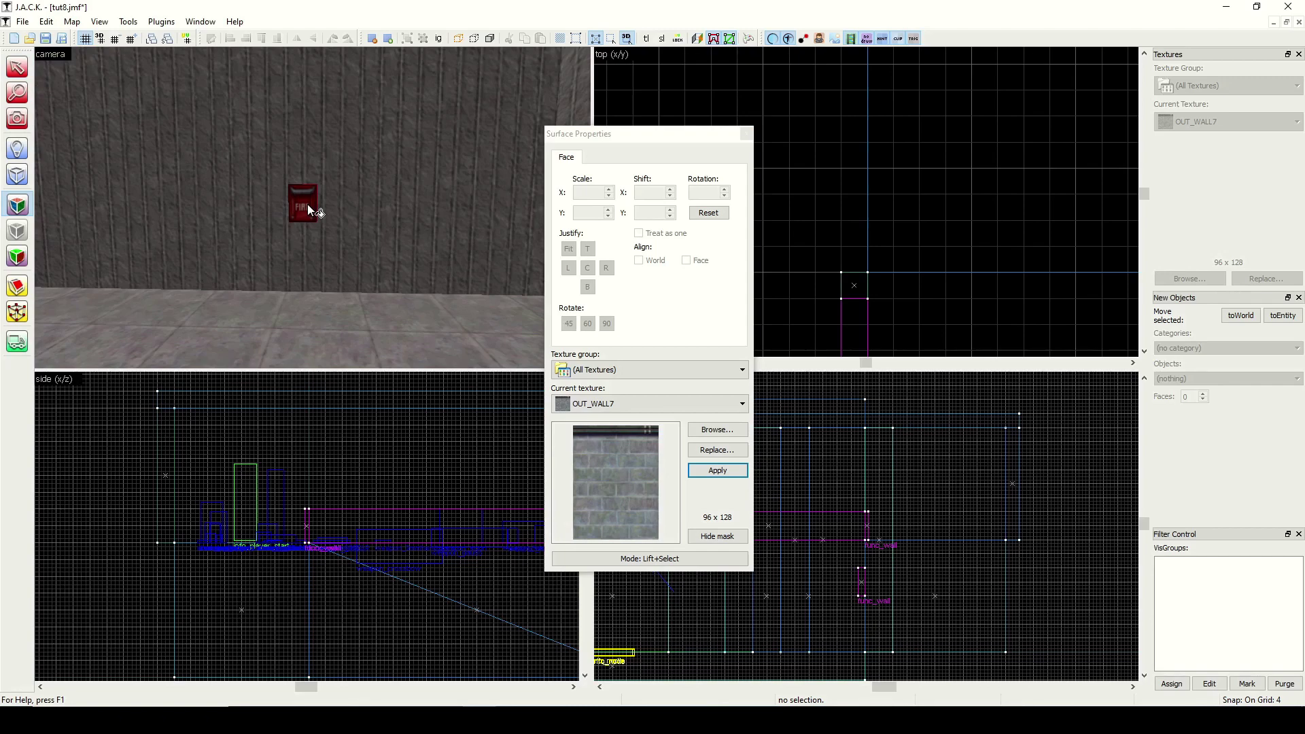
pyautogui.click(746, 133)
# Enlarge the fire alarm box on the wall to 172 units wide and 160 units high.
pyautogui.click(861, 583)
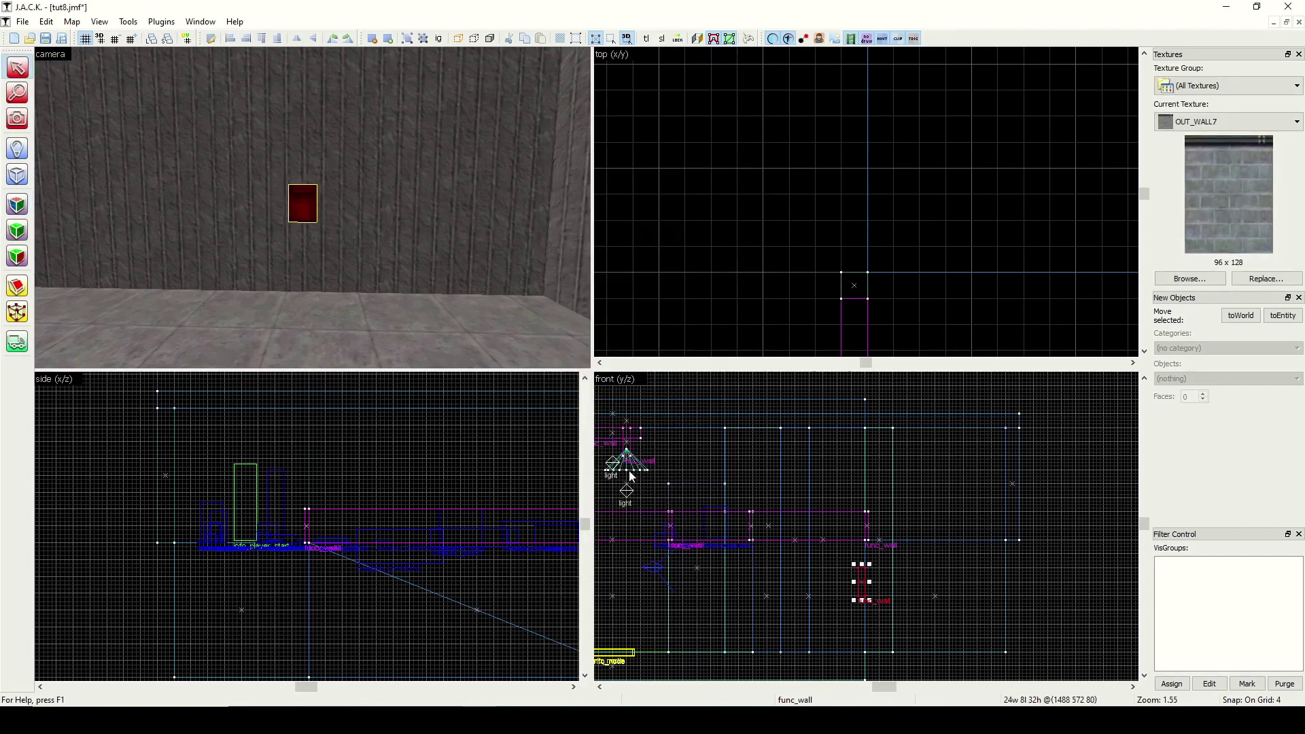
pyautogui.hotkey('ctrl', 'shift', 'e')
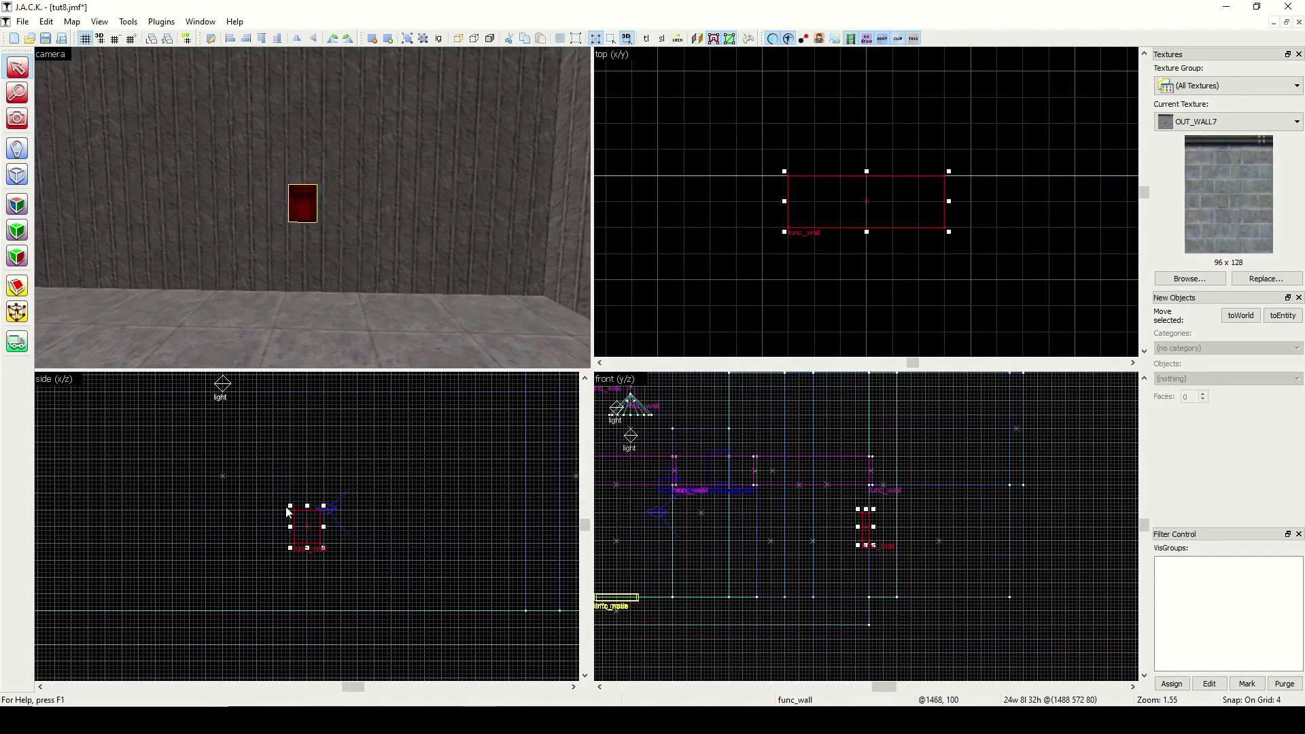
pyautogui.moveTo(287, 508); pyautogui.dragTo(194, 405)
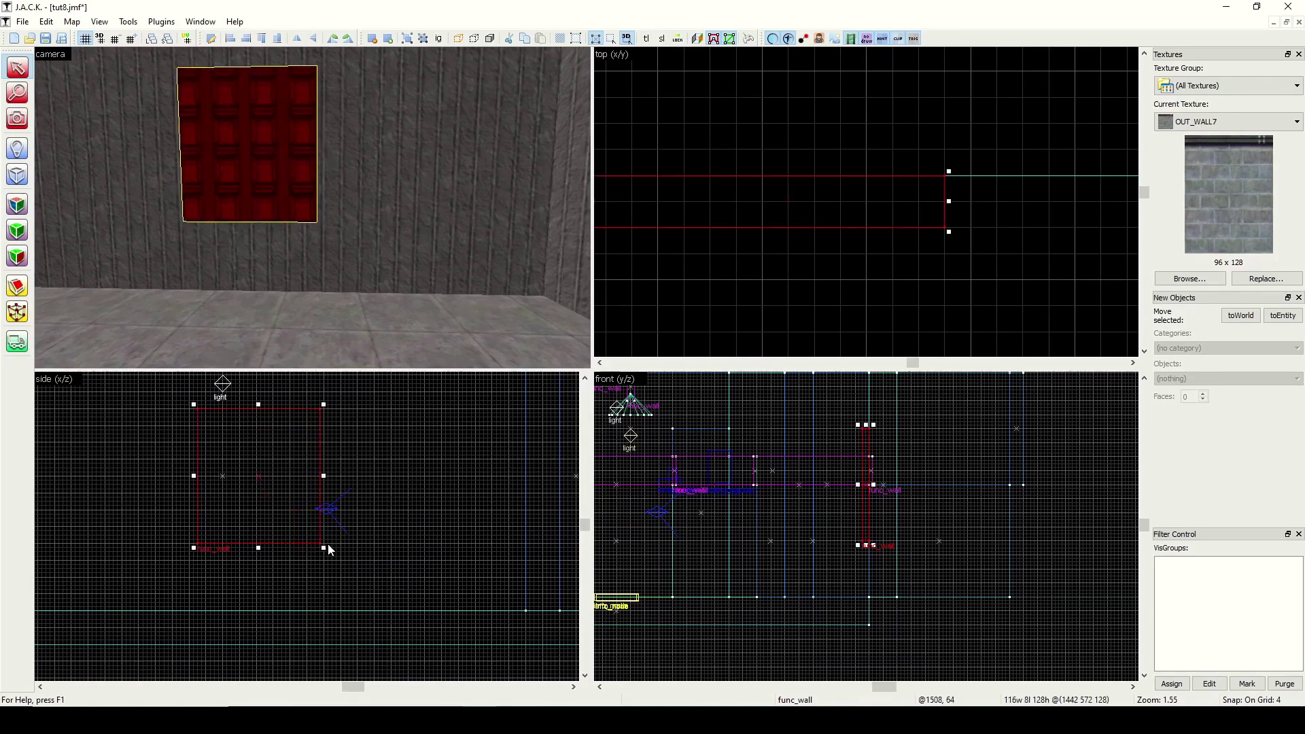
pyautogui.moveTo(324, 548)
pyautogui.mouseDown()
pyautogui.moveTo(399, 574)
pyautogui.moveTo(385, 578)
pyautogui.mouseUp()
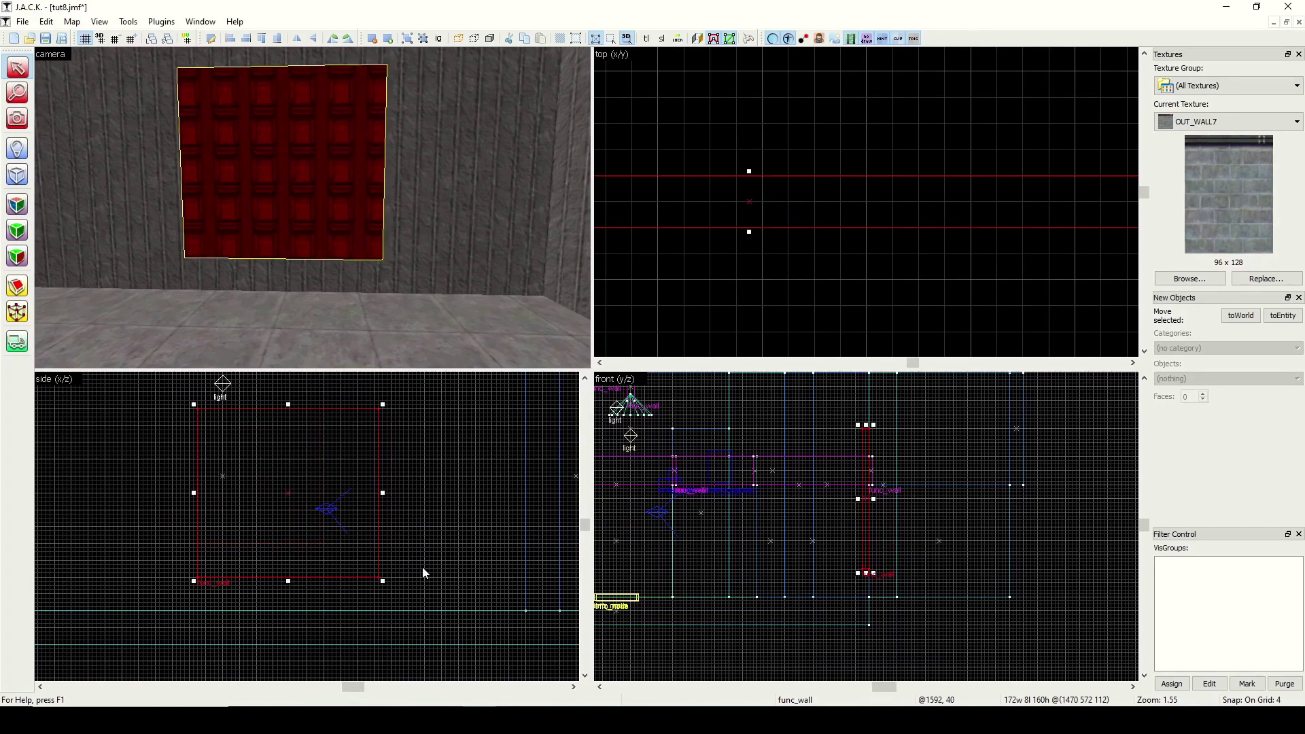
pyautogui.click(458, 553)
# Select the enlarged fire block's front face for texture editing and hide the red selection mask.
pyautogui.click(17, 204)
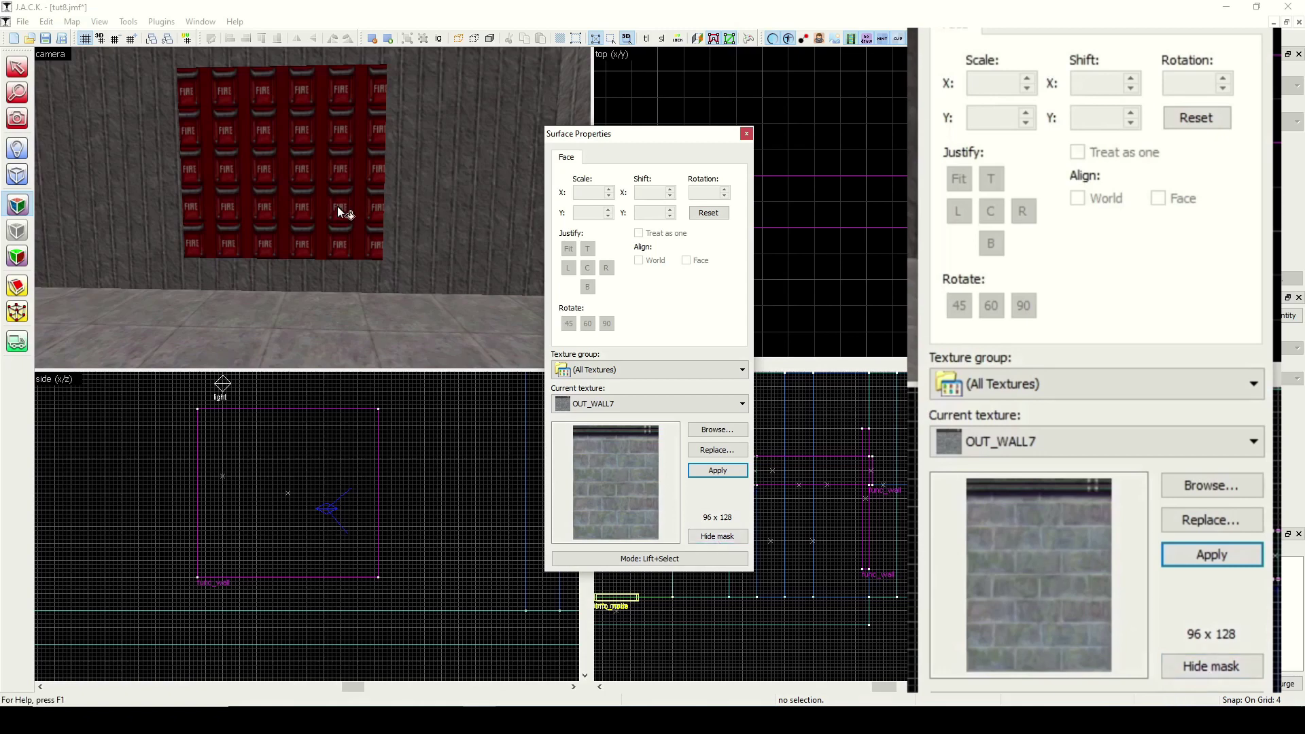
pyautogui.click(150, 154)
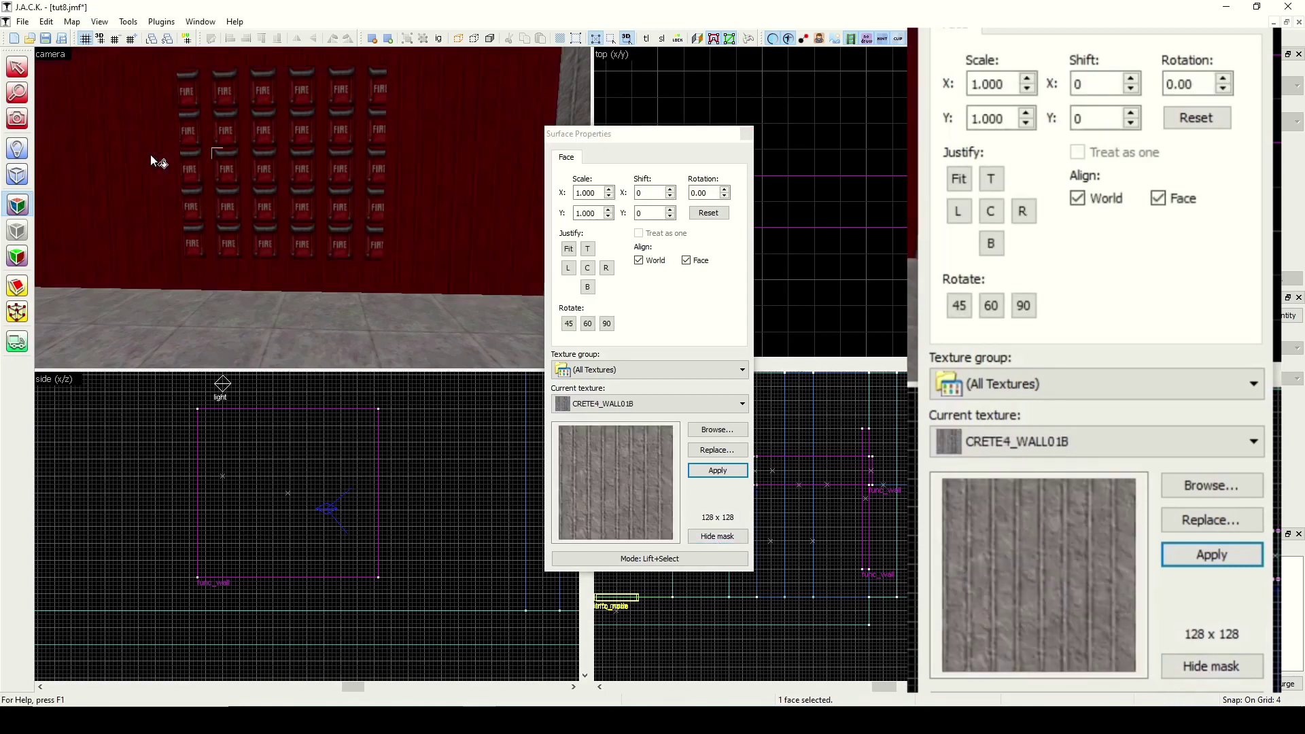
pyautogui.click(284, 171)
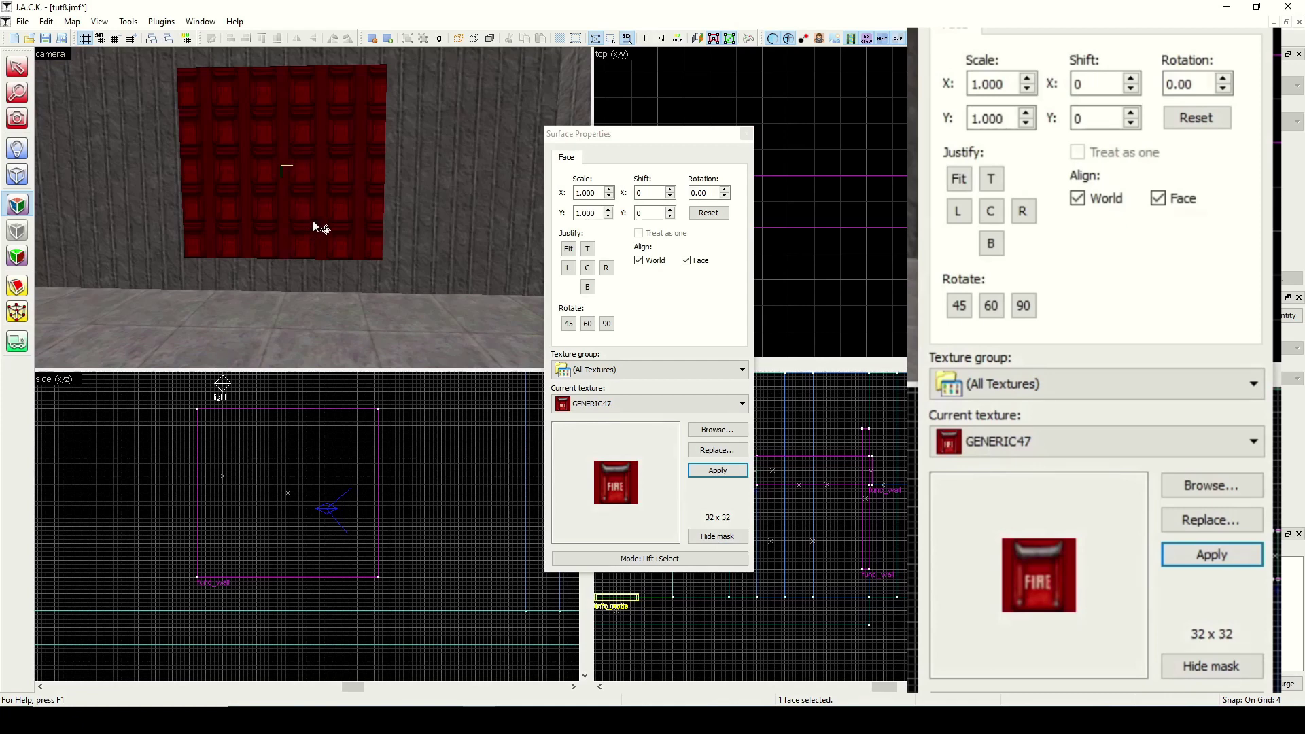
pyautogui.click(717, 537)
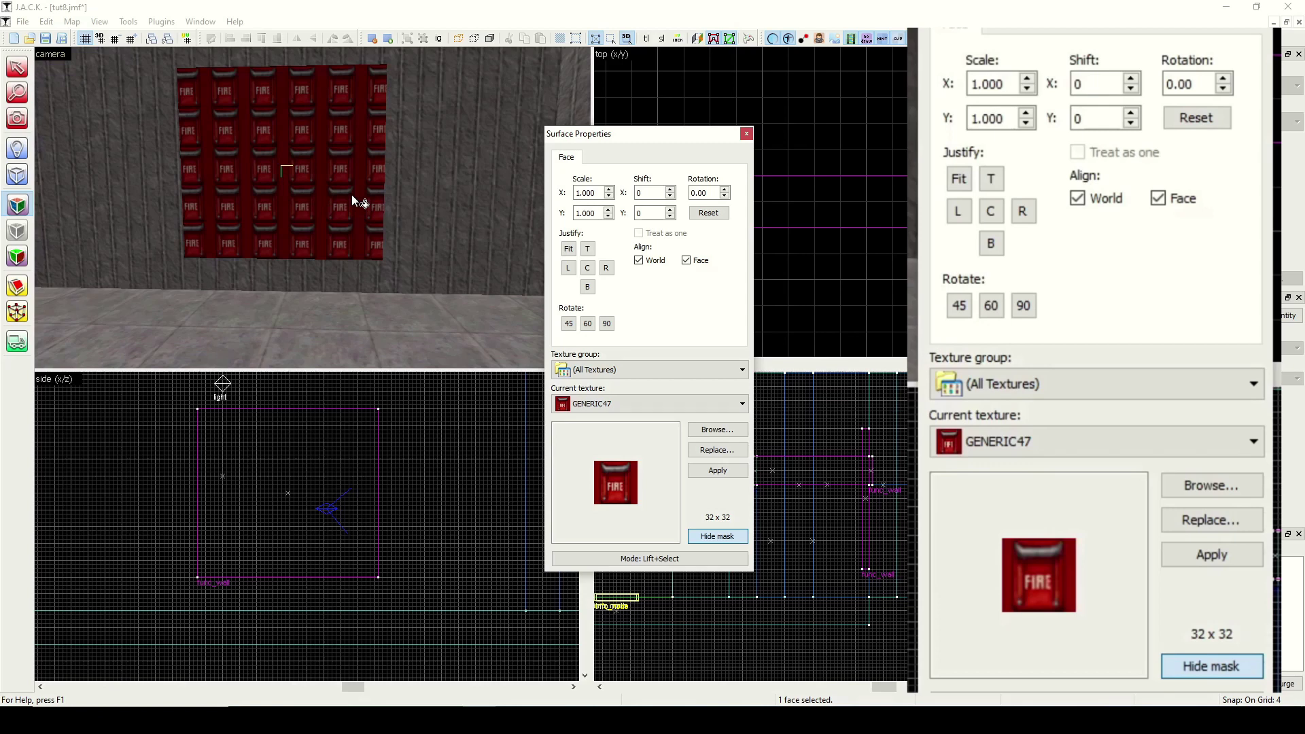
pyautogui.click(738, 536)
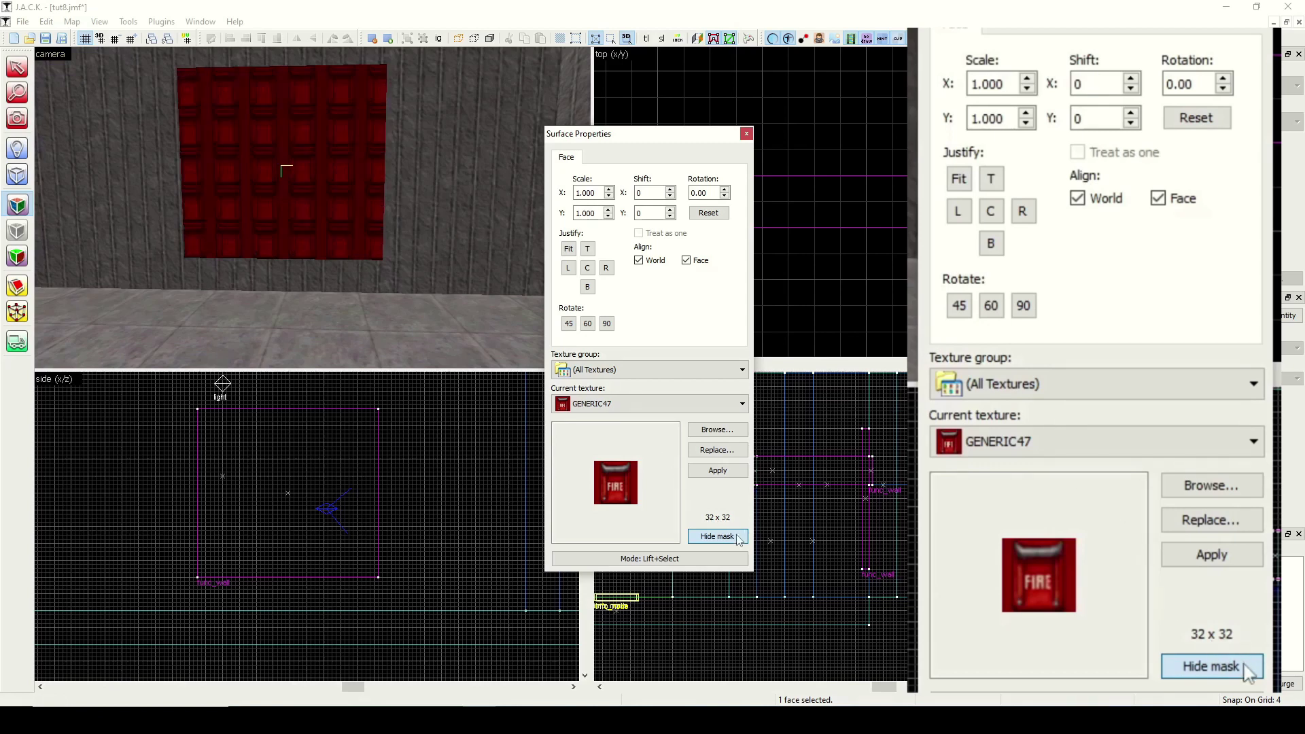
pyautogui.click(738, 536)
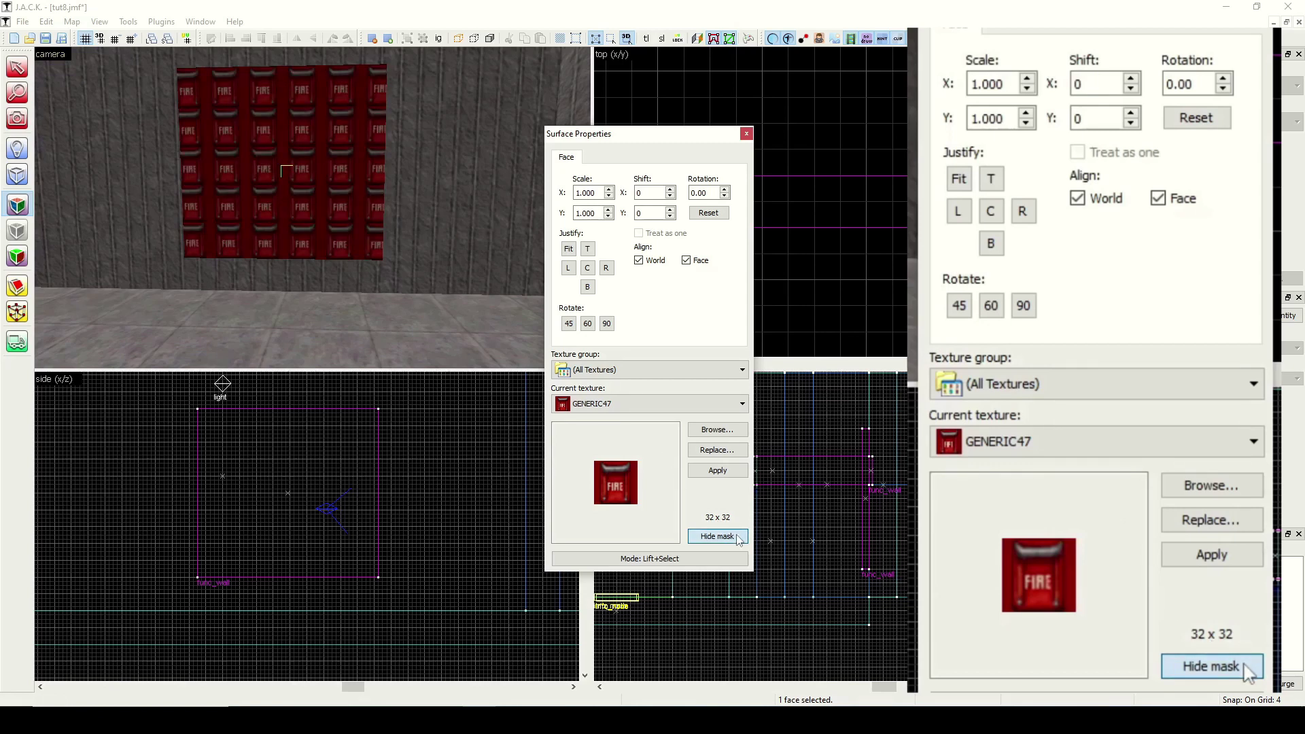
# Try stretching the front face's texture horizontally up to an X scale of 3.6, and set the X scale back to 1.
pyautogui.click(609, 189)
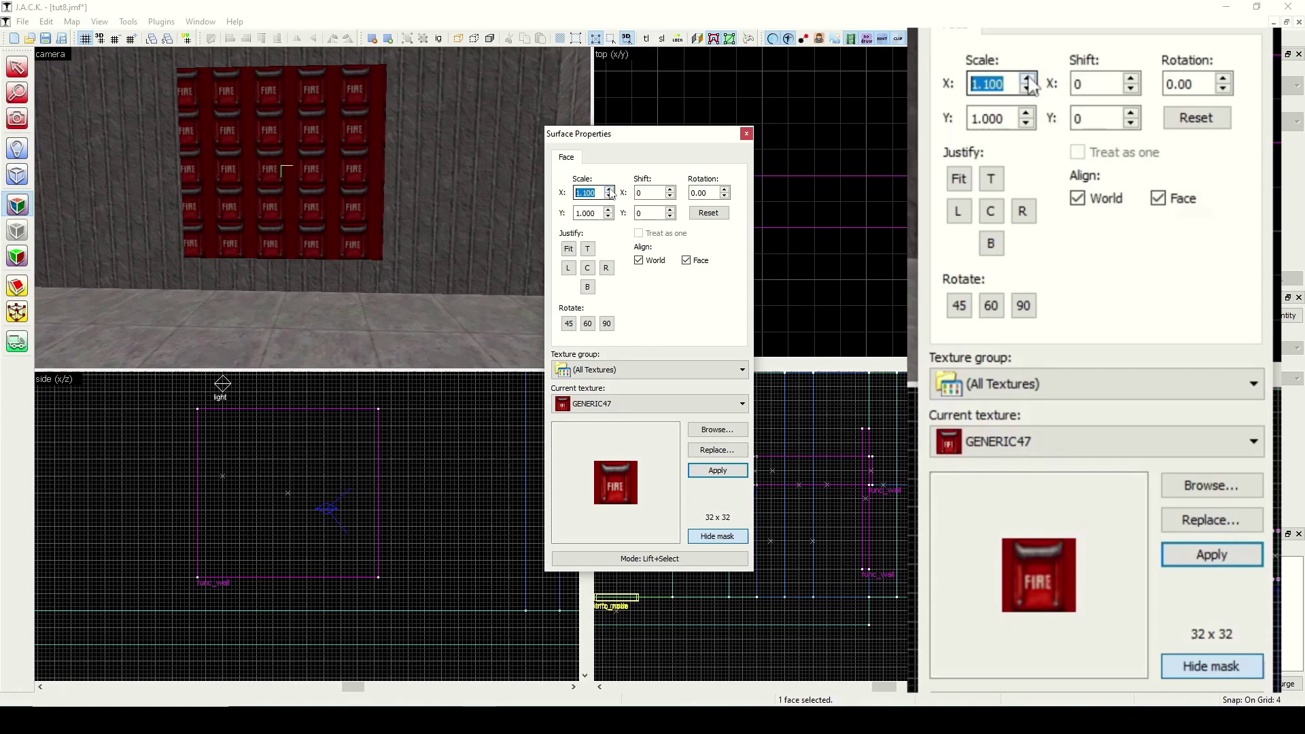
pyautogui.click(610, 190)
pyautogui.click(609, 190)
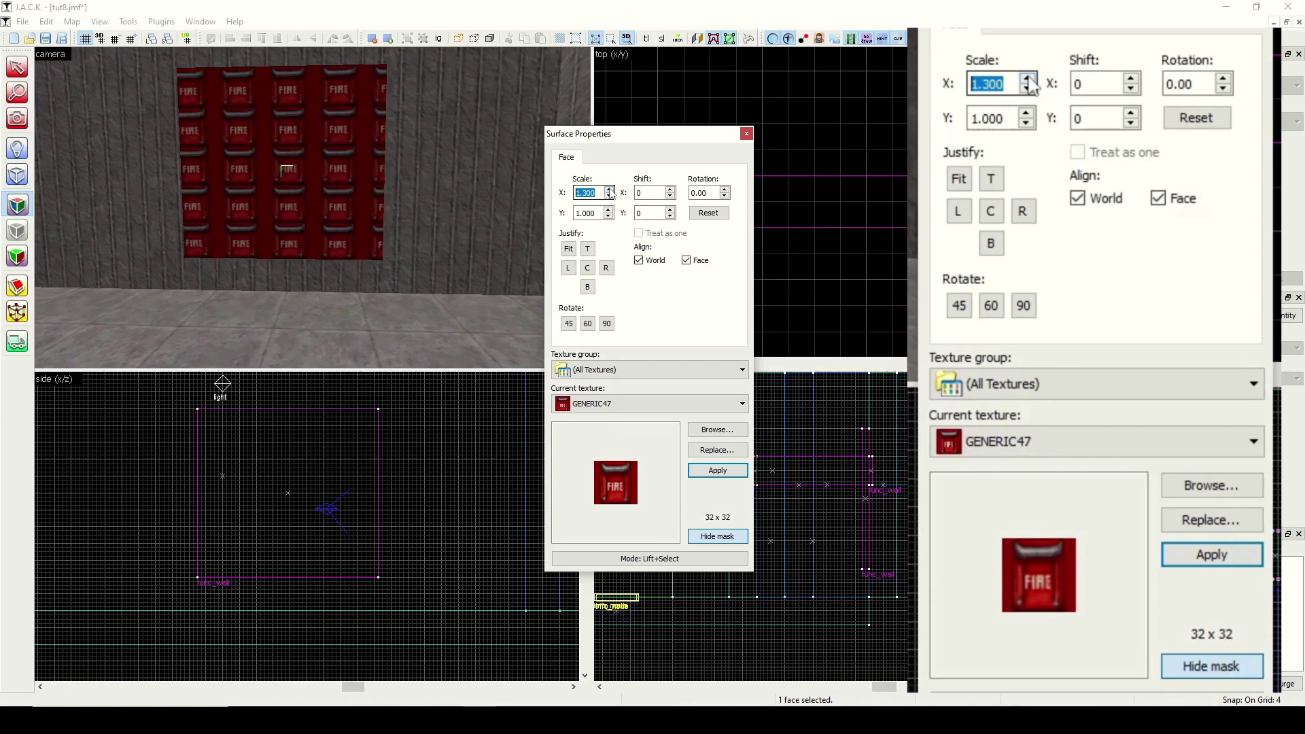
pyautogui.click(610, 190)
pyautogui.click(610, 189)
pyautogui.click(610, 189)
pyautogui.click(610, 190)
pyautogui.click(610, 190)
pyautogui.click(610, 190)
pyautogui.click(609, 189)
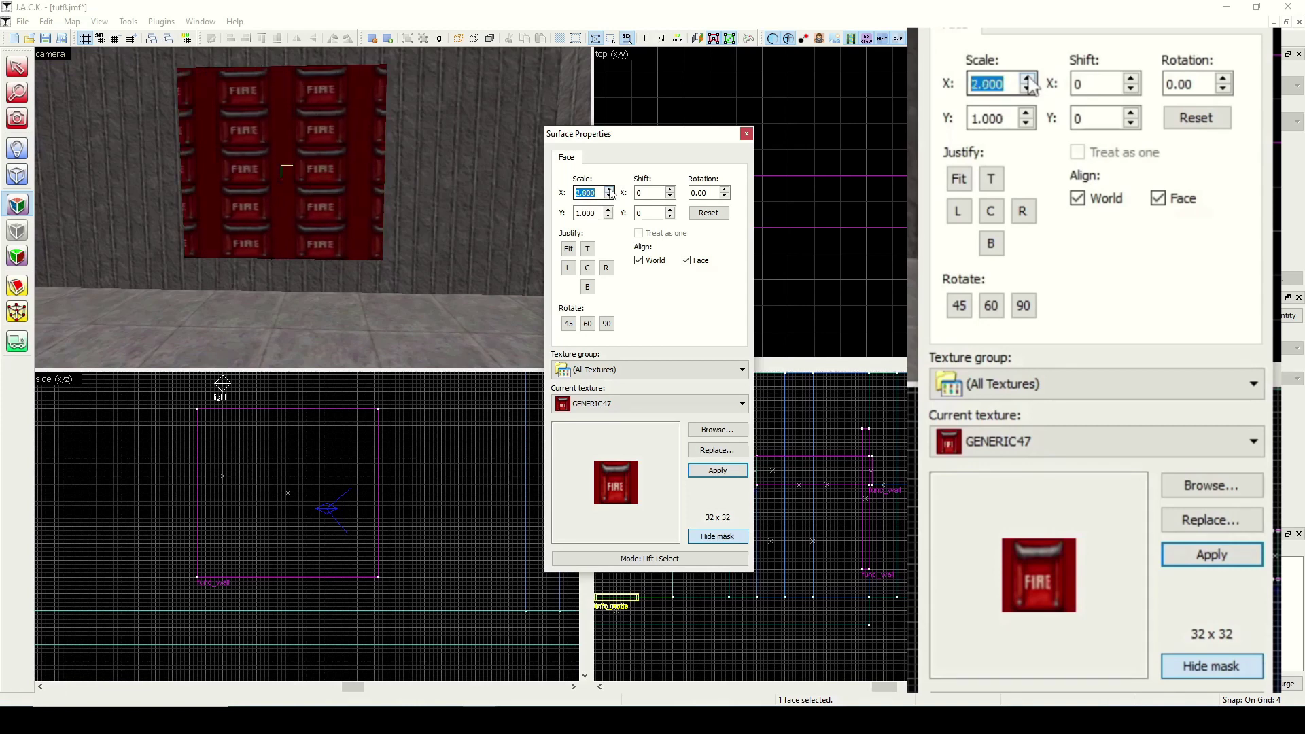
pyautogui.click(610, 190)
pyautogui.click(610, 190)
pyautogui.click(610, 190)
pyautogui.click(610, 190)
pyautogui.click(610, 190)
pyautogui.click(609, 190)
pyautogui.click(609, 190)
pyautogui.click(610, 190)
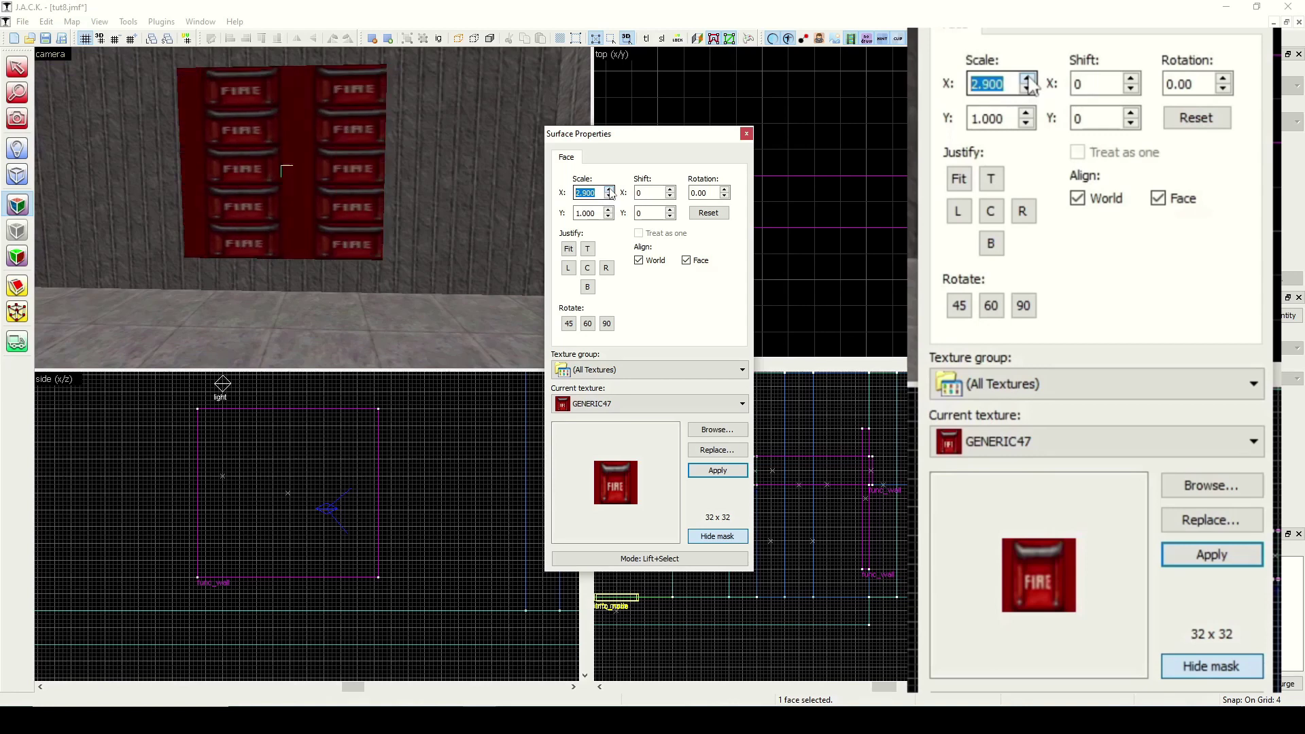
pyautogui.click(610, 191)
pyautogui.click(609, 191)
pyautogui.click(610, 190)
pyautogui.click(609, 191)
pyautogui.click(610, 190)
pyautogui.click(610, 191)
pyautogui.click(609, 190)
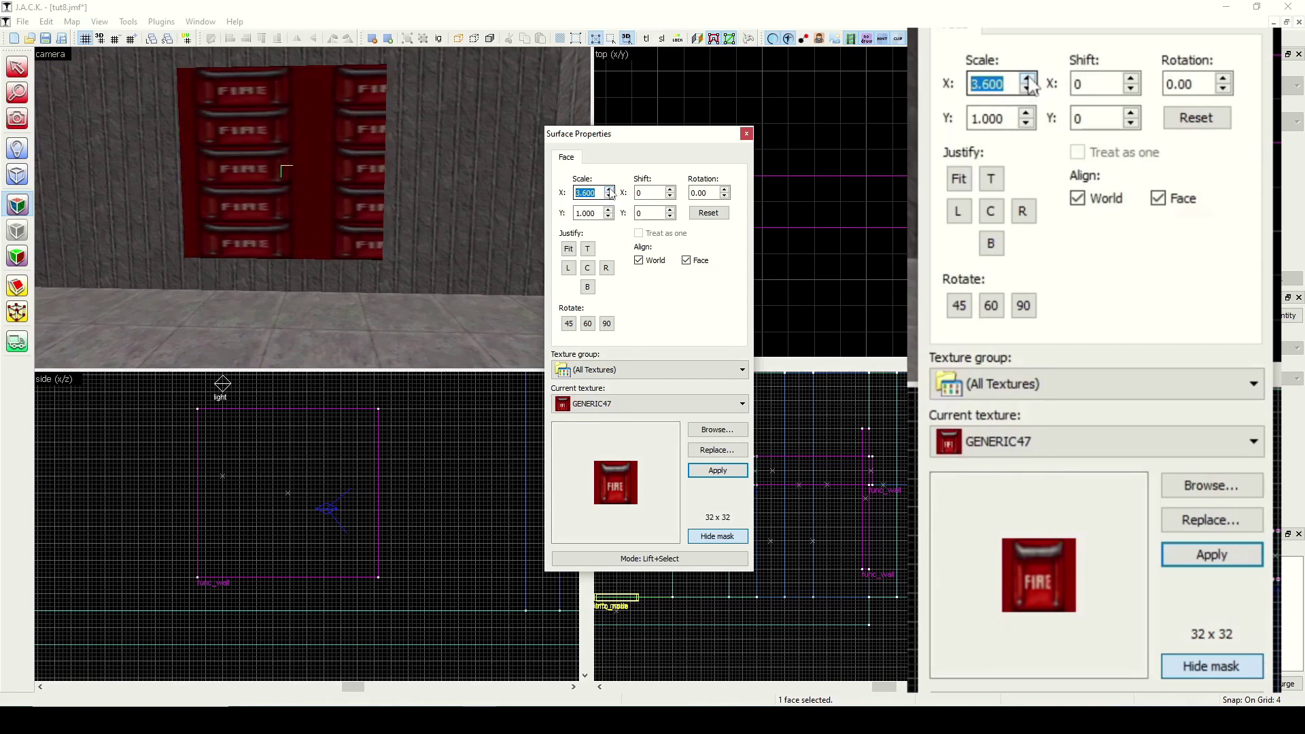
pyautogui.click(609, 196)
pyautogui.click(609, 196)
pyautogui.click(609, 196)
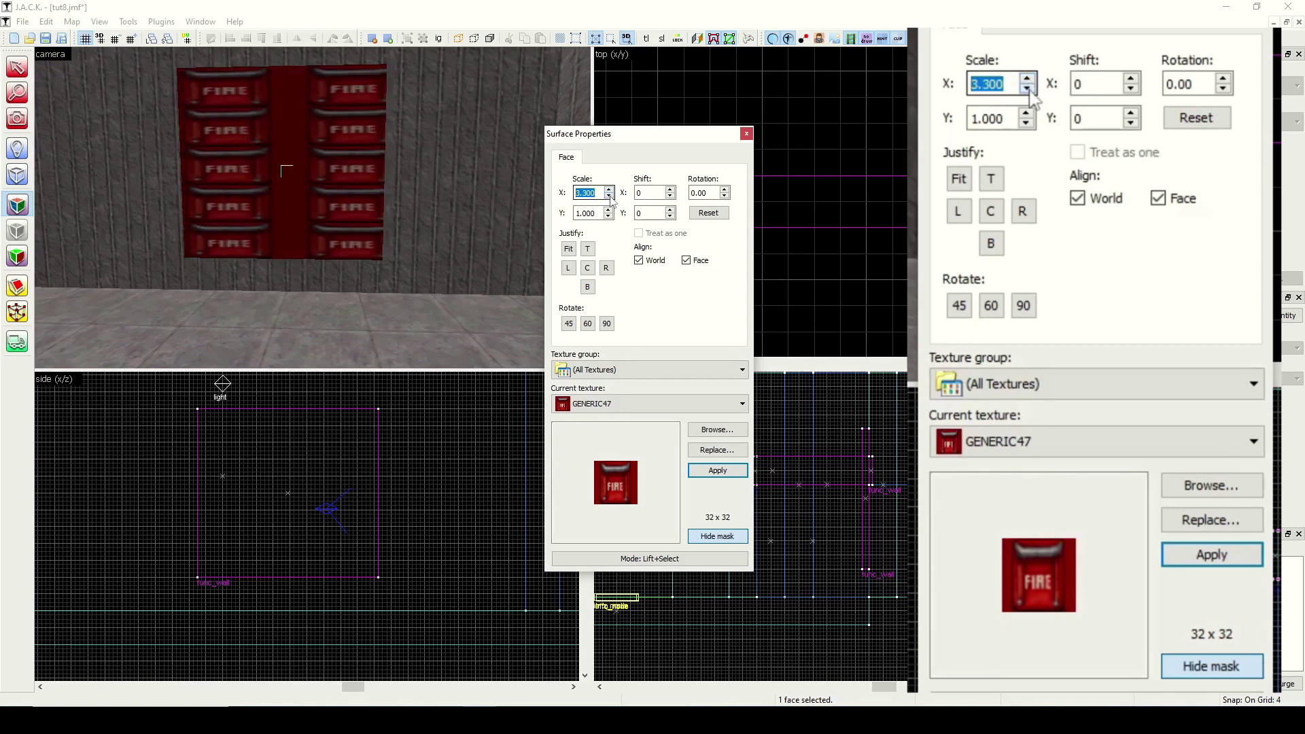
pyautogui.write('1')
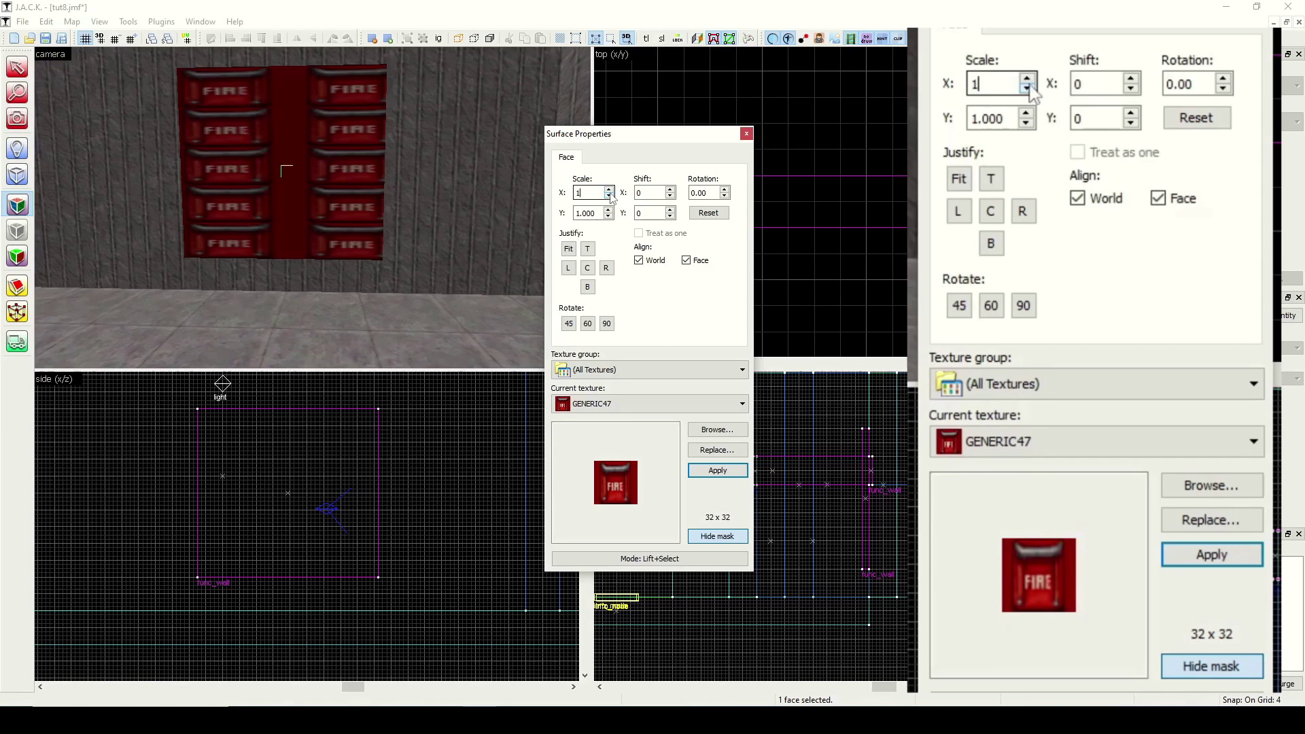
pyautogui.press('Return')
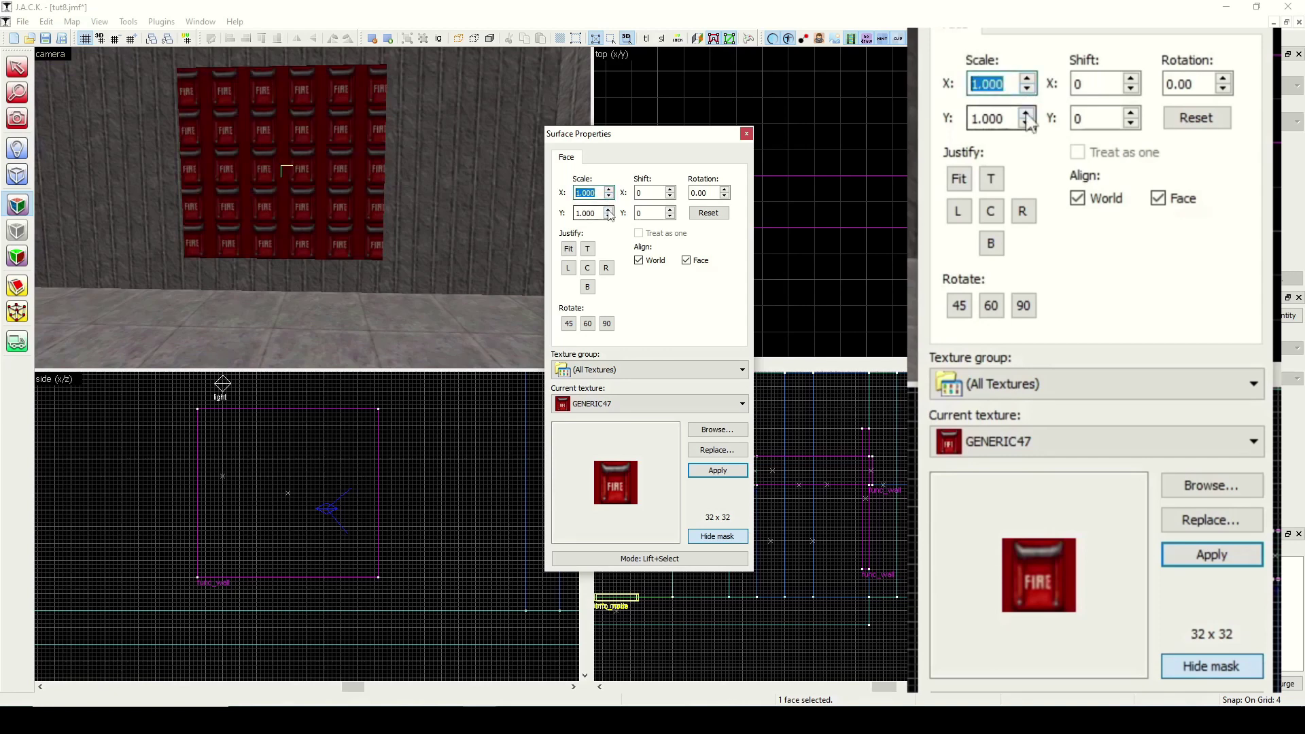
# Try stretching the front face's texture vertically, set the Y scale back to 1 and close the surface properties.
pyautogui.moveTo(609, 212); pyautogui.dragTo(609, 212)
pyautogui.write('1')
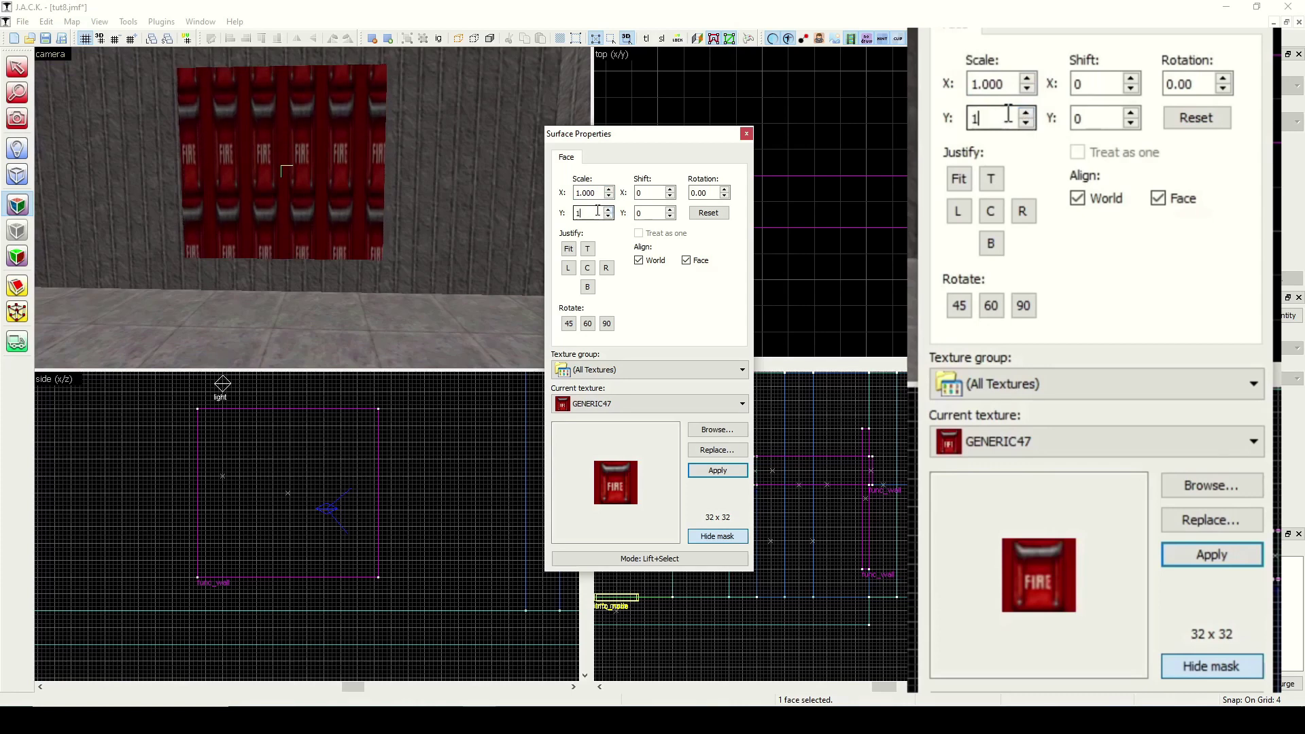
pyautogui.press('Return')
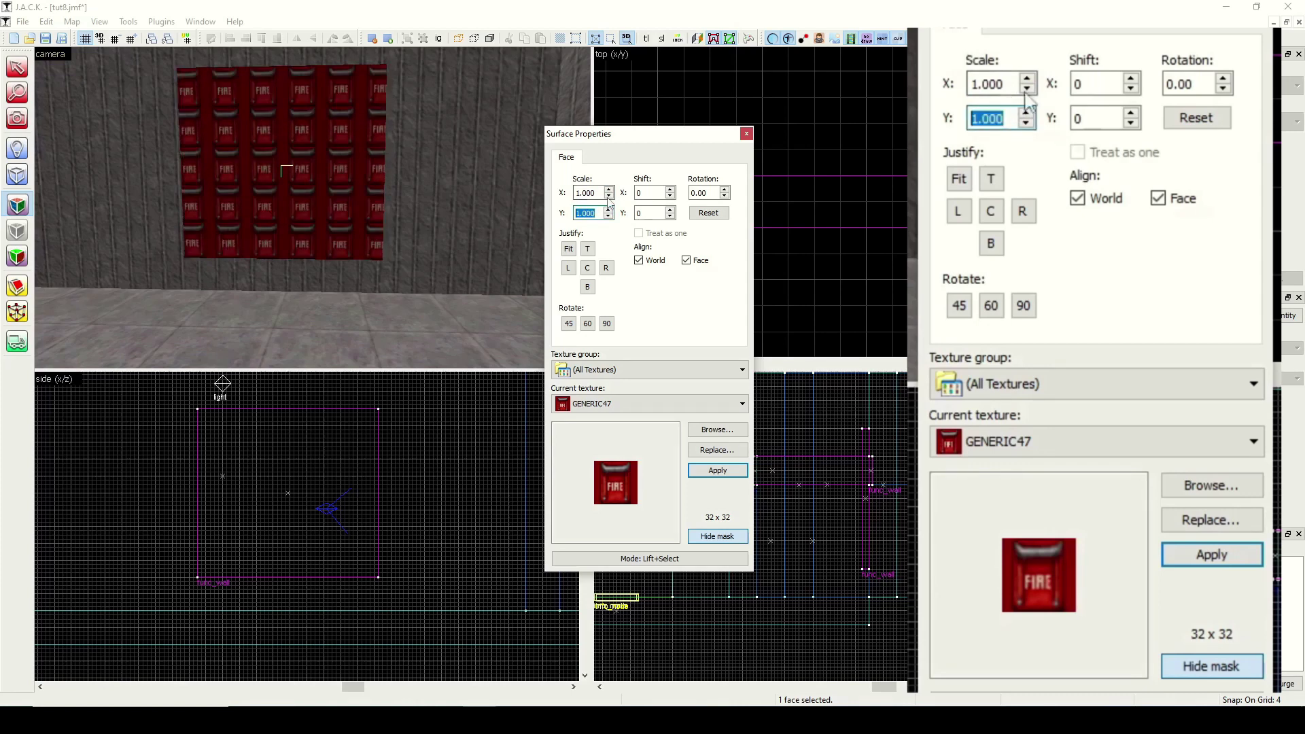
pyautogui.click(746, 136)
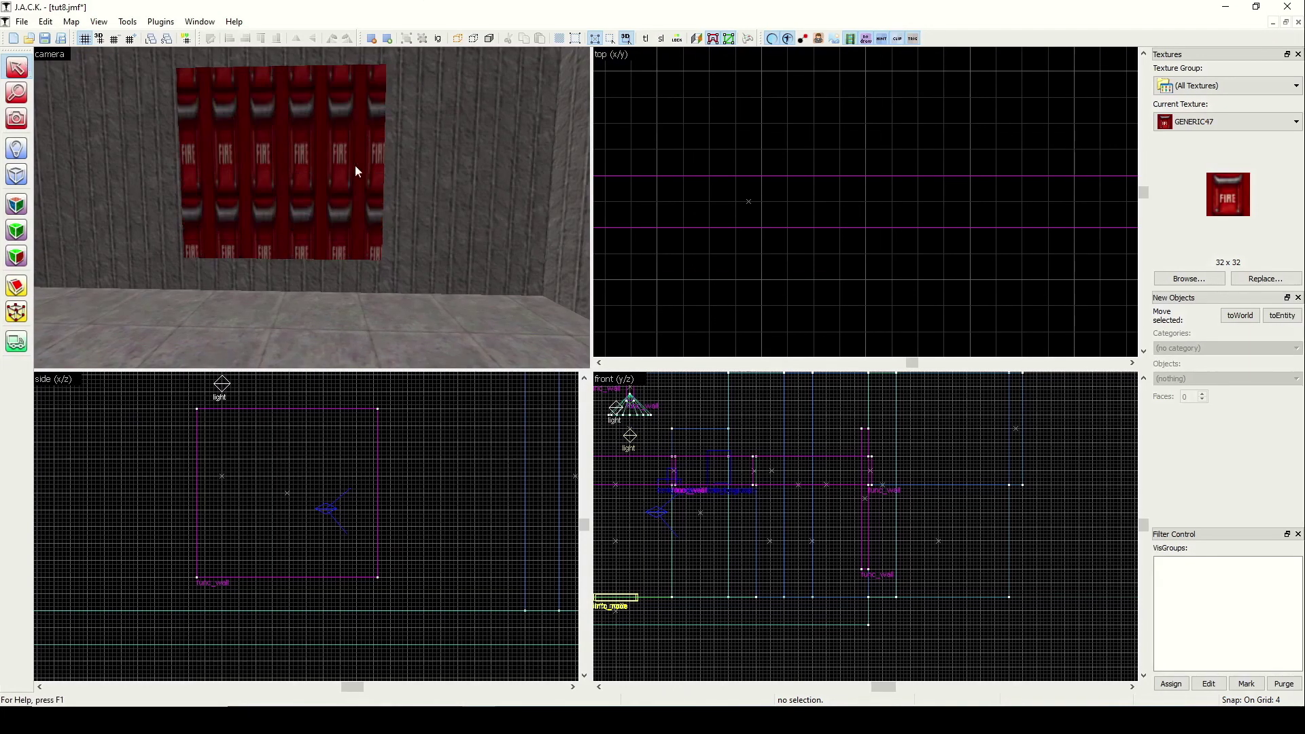
# Undo the texture scale changes on the fire block's front face.
pyautogui.scroll(-5, 379, 166)
pyautogui.scroll(10, 379, 166)
pyautogui.scroll(-10, 379, 166)
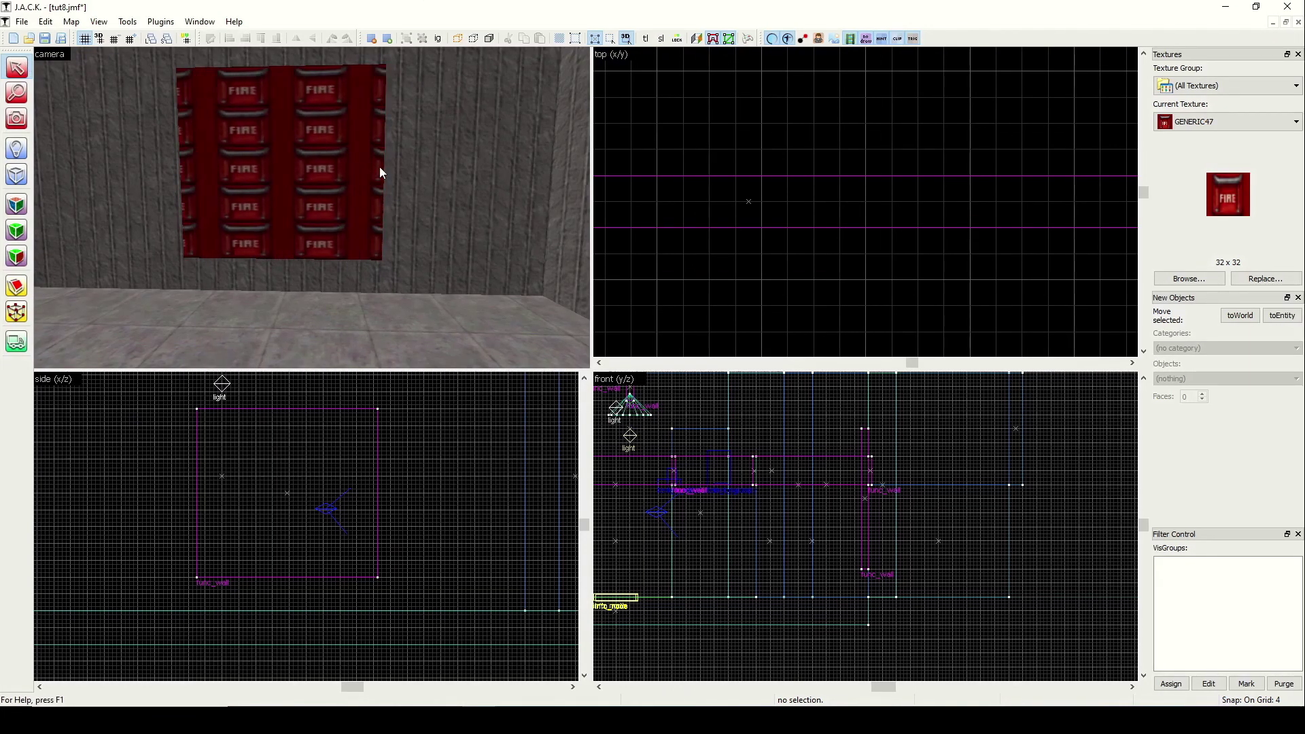
# Shrink the fire block to 32 units wide and 36 units high, and shift it 12 units east along the wall.
pyautogui.click(380, 172)
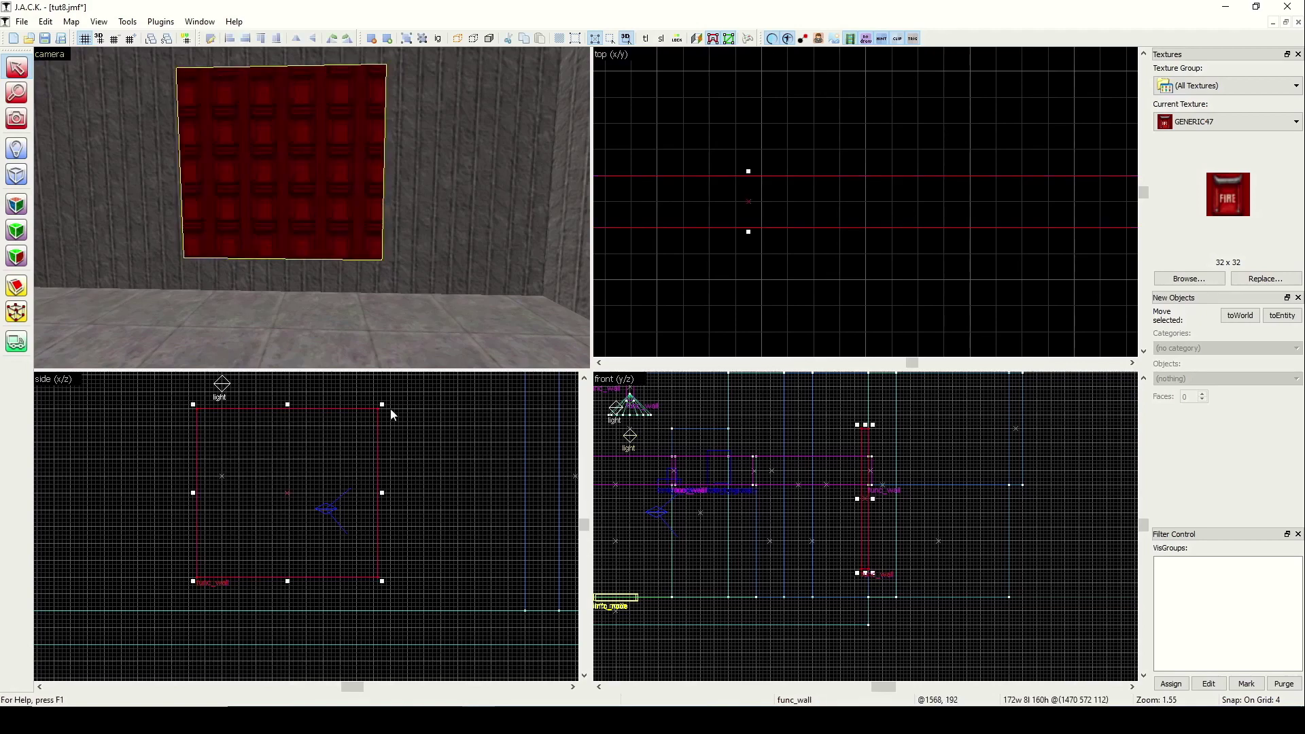
pyautogui.moveTo(197, 409); pyautogui.dragTo(336, 532)
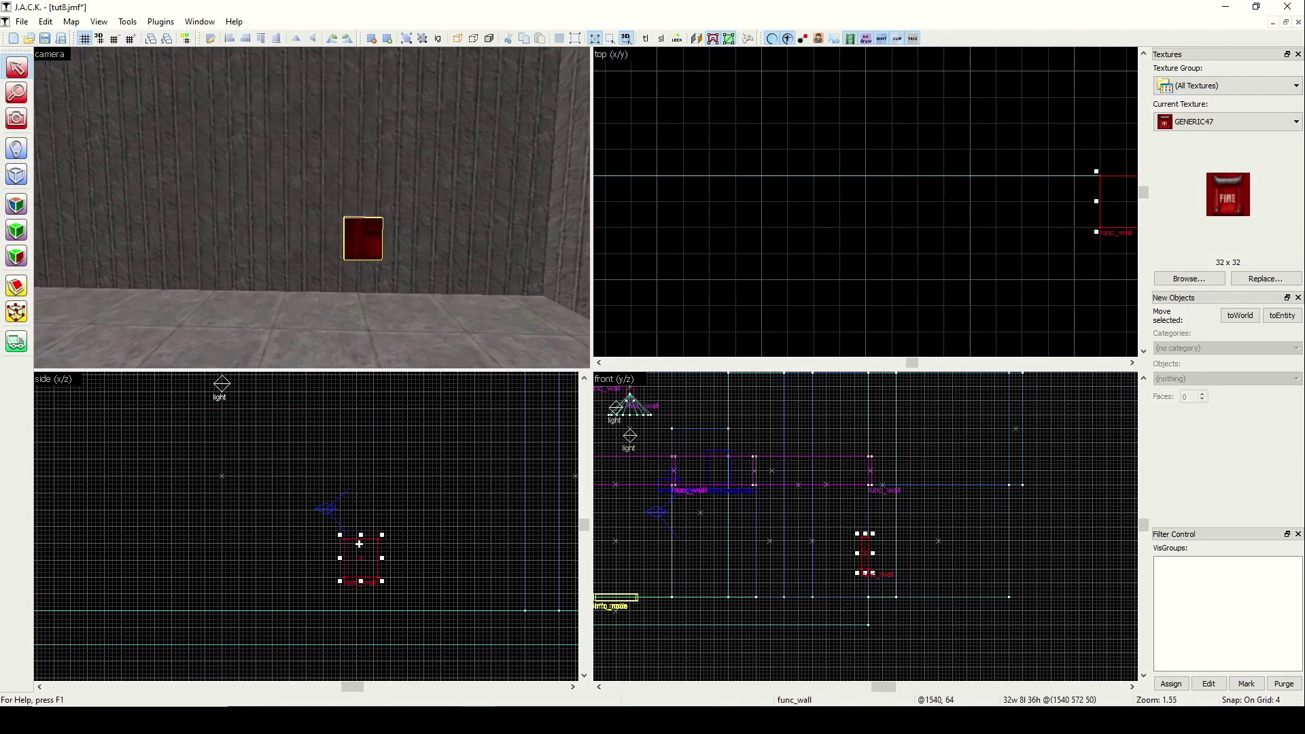
pyautogui.press('Right')
pyautogui.press('Right')
pyautogui.press('Right')
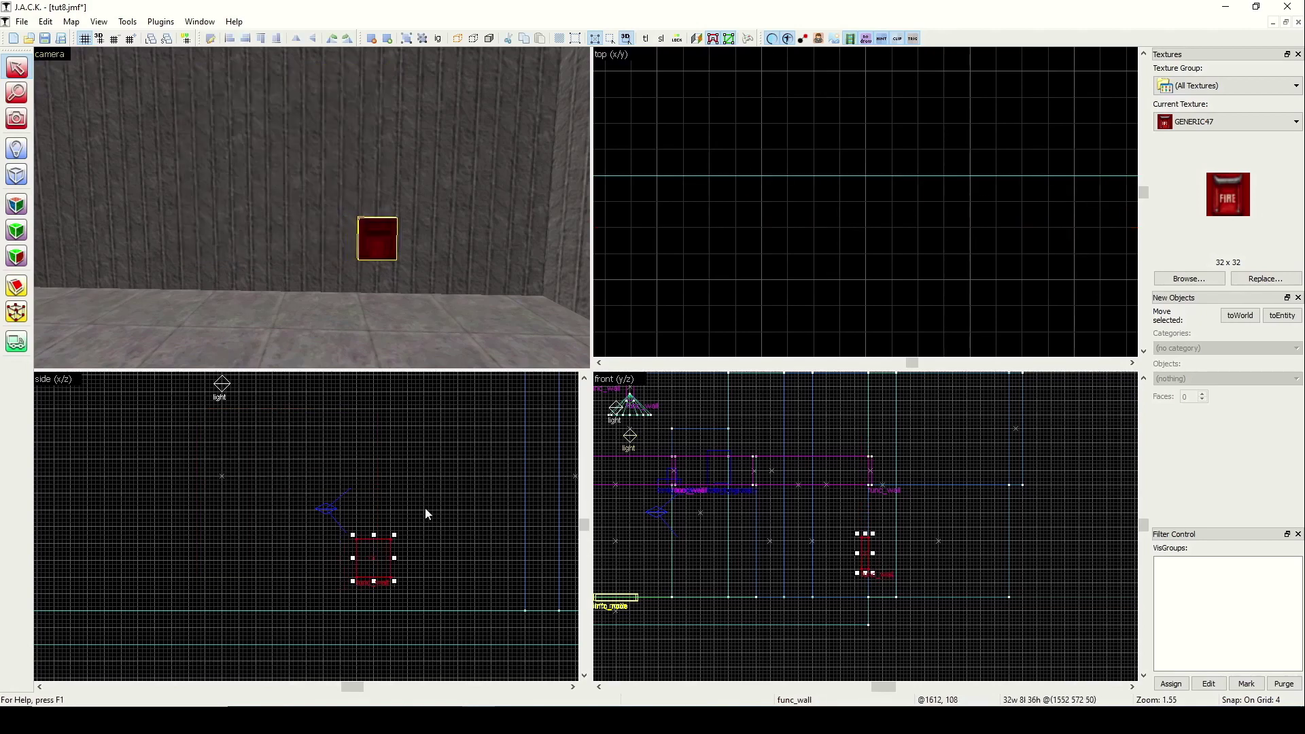
# Narrow the fire block to 24 units wide and turn on texture locking.
pyautogui.scroll(4, 422, 537)
pyautogui.moveTo(432, 558); pyautogui.dragTo(364, 558)
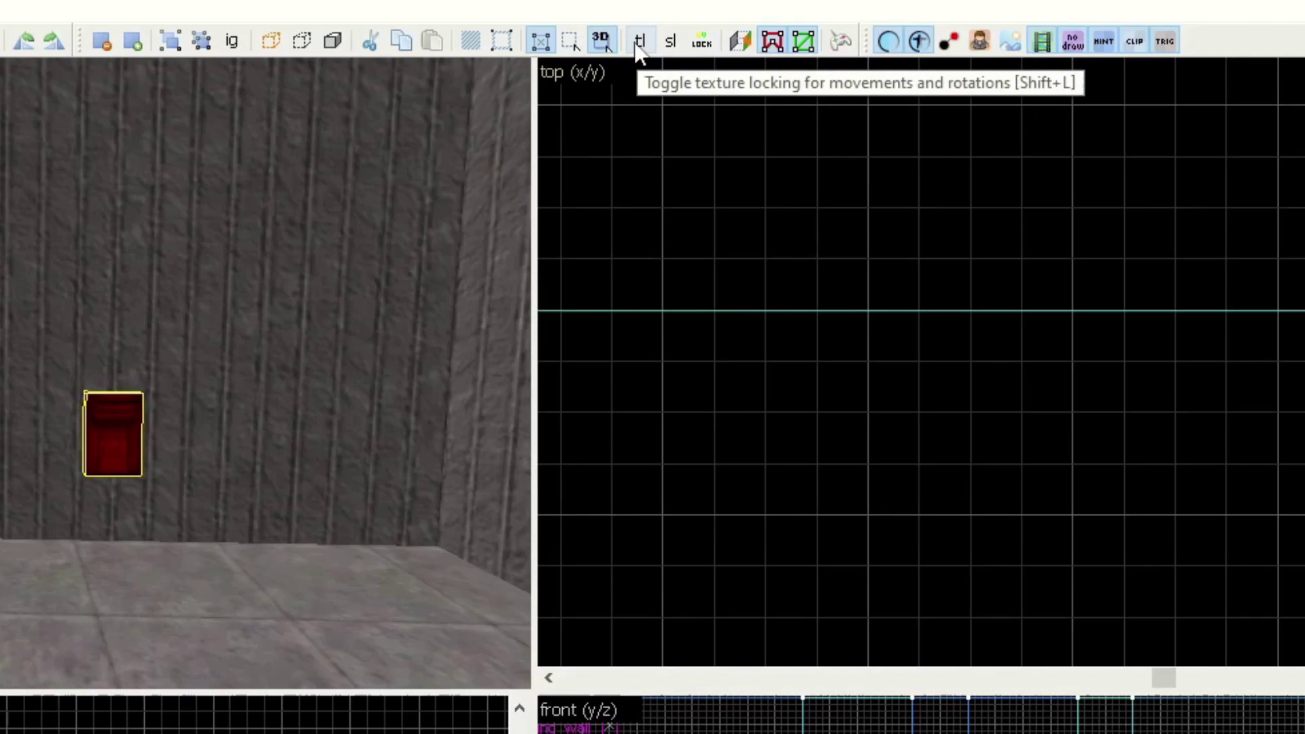
pyautogui.click(646, 41)
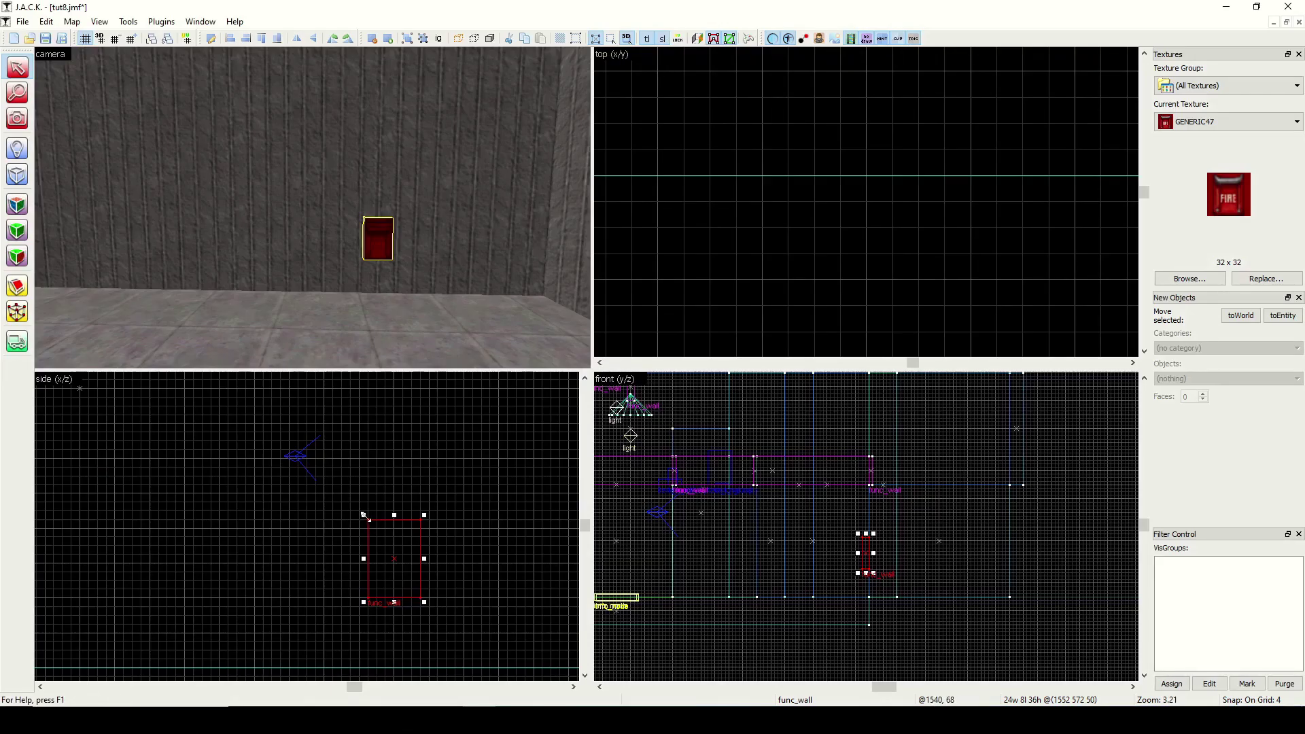
# Try stretching the fire block with its texture locked, up to 108 units wide and 104 high, and shrink it back to a small box.
pyautogui.moveTo(364, 516); pyautogui.dragTo(238, 406)
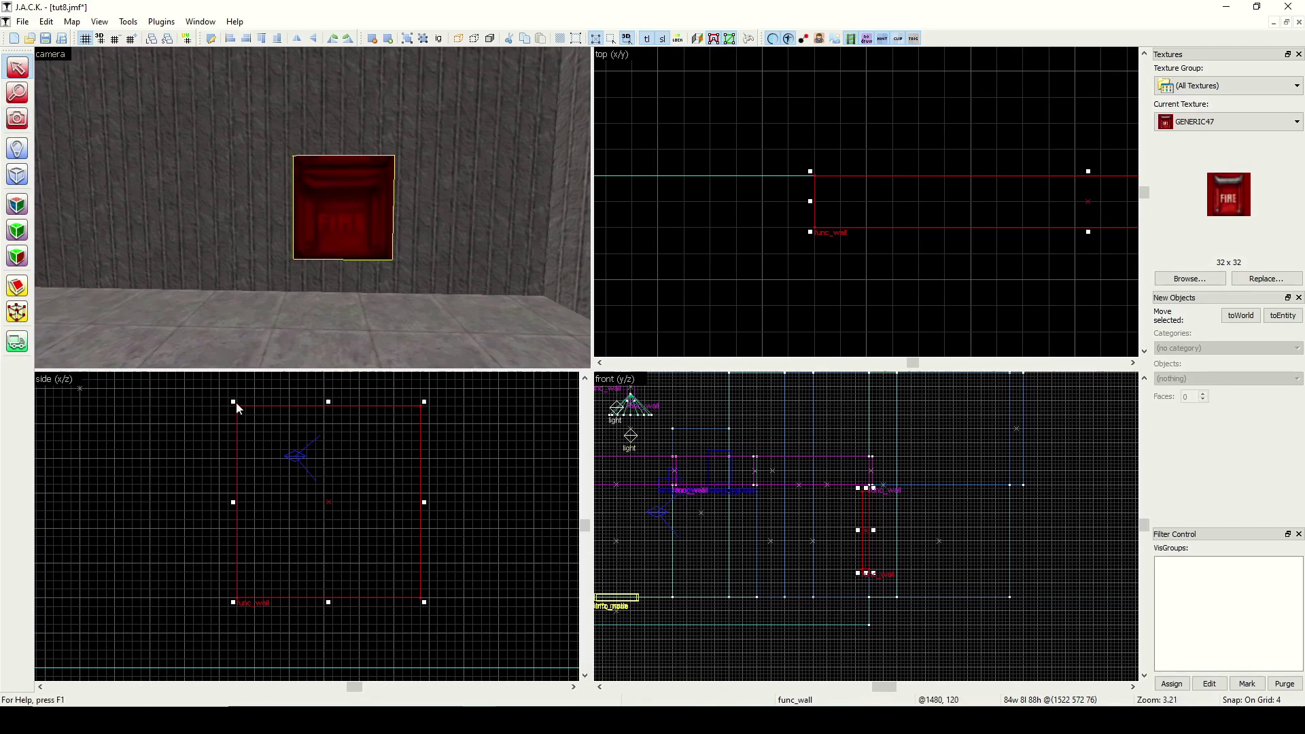
pyautogui.moveTo(231, 403); pyautogui.dragTo(181, 414)
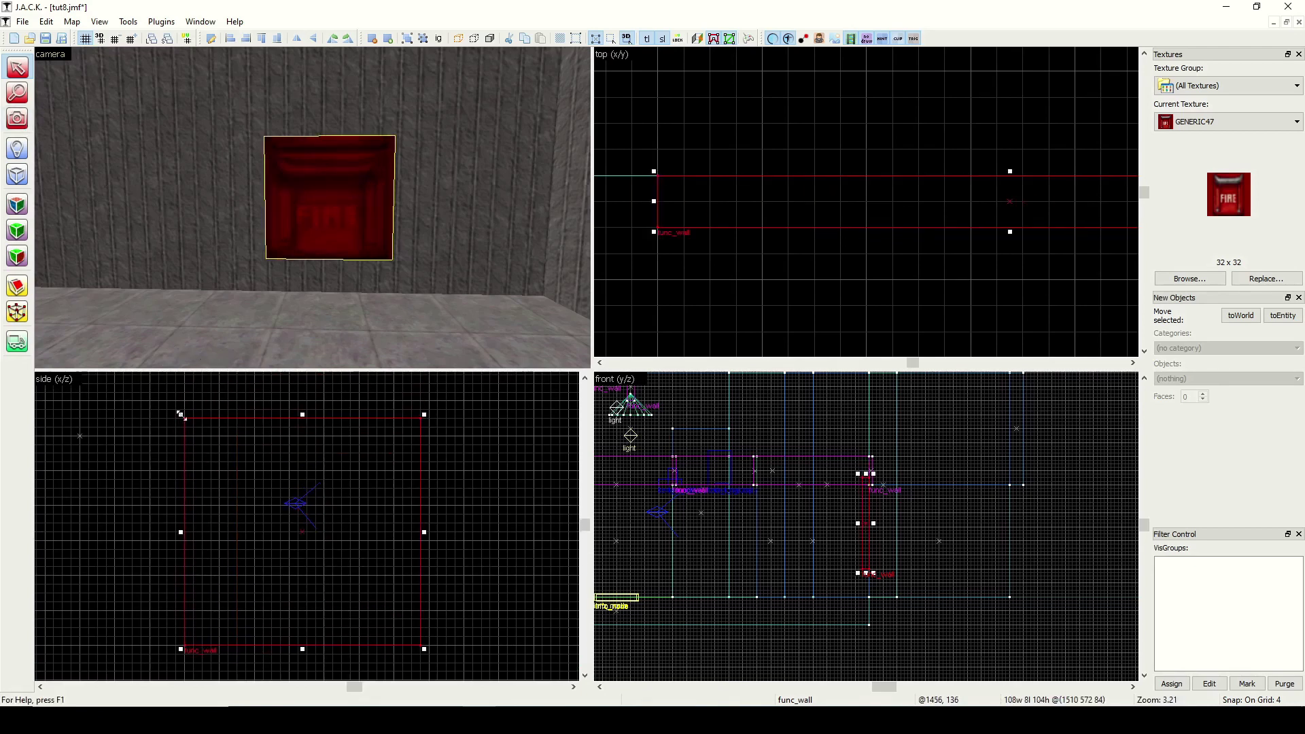
pyautogui.moveTo(422, 646); pyautogui.dragTo(358, 578)
# Enlarge the fire block to 108 units wide and 112 units high with texture locking off.
pyautogui.click(461, 550)
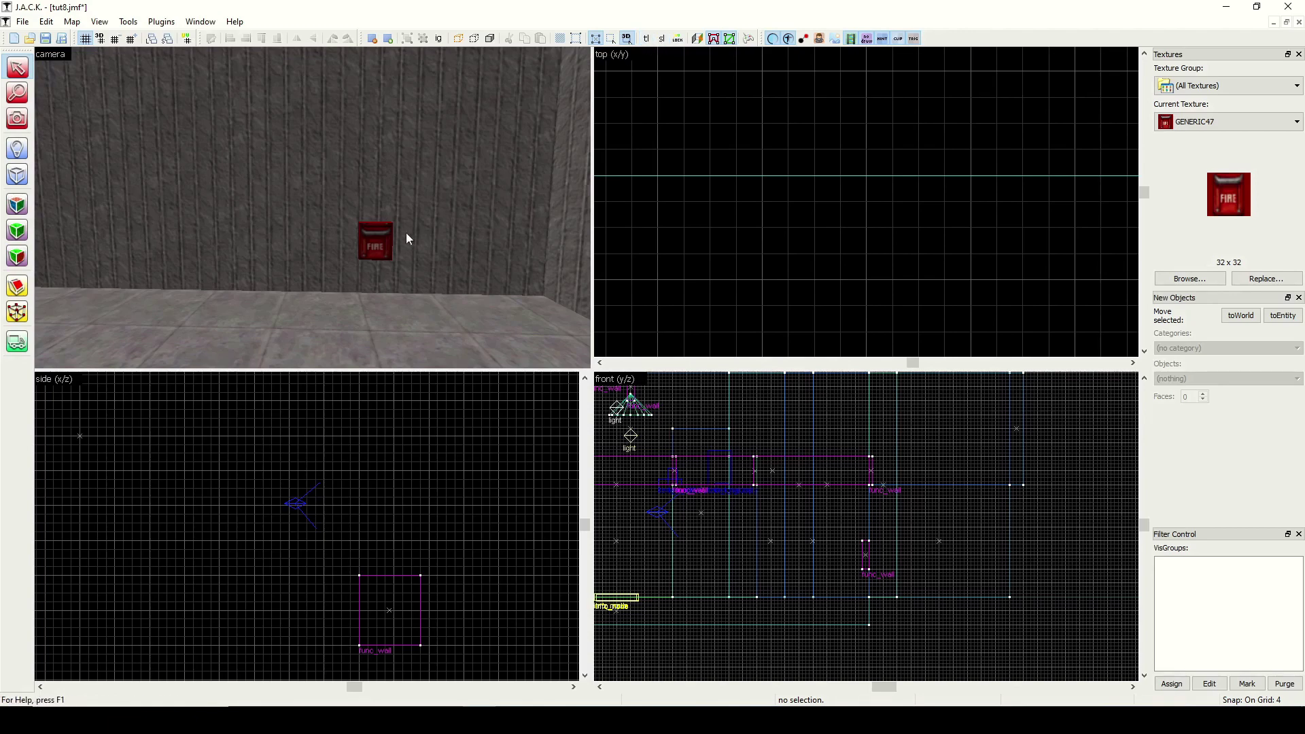
pyautogui.click(376, 241)
pyautogui.moveTo(357, 578)
pyautogui.mouseDown()
pyautogui.moveTo(187, 381)
pyautogui.moveTo(182, 397)
pyautogui.mouseUp()
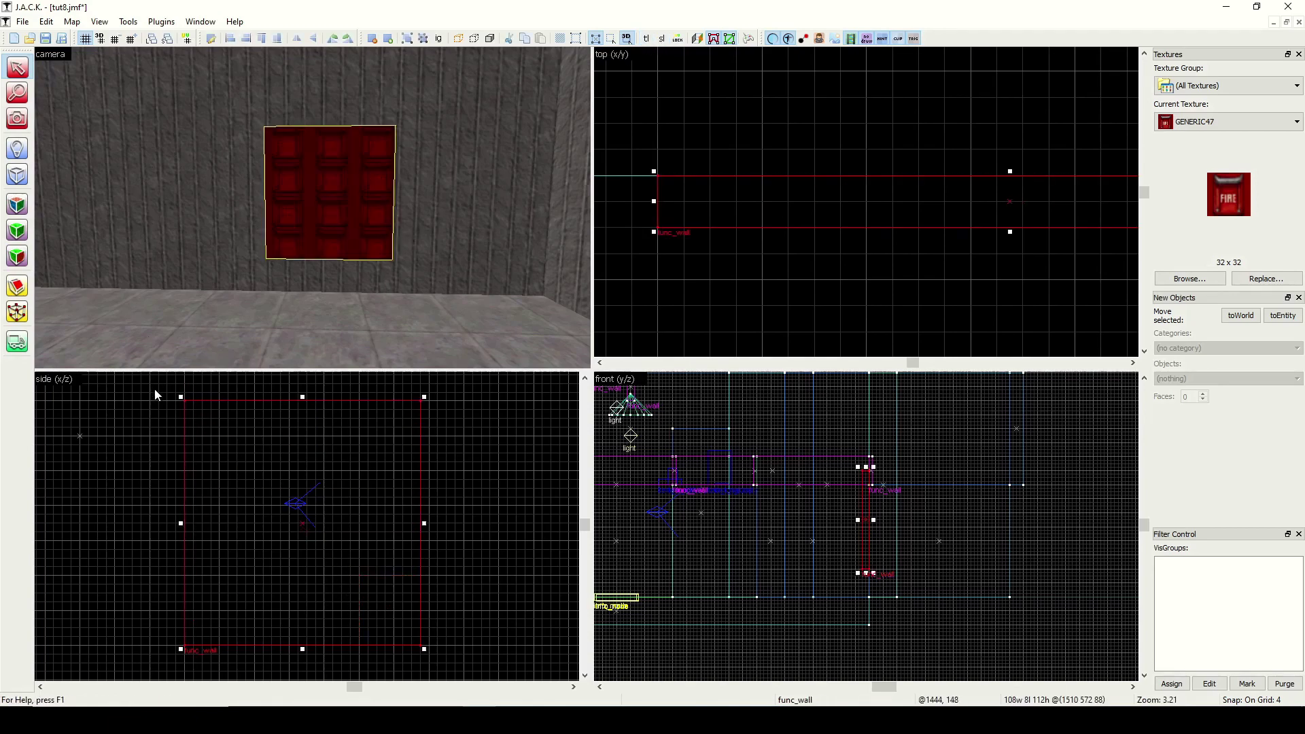
# Shift the texture on the fire block's front face to X -5 and Y 7.
pyautogui.click(17, 204)
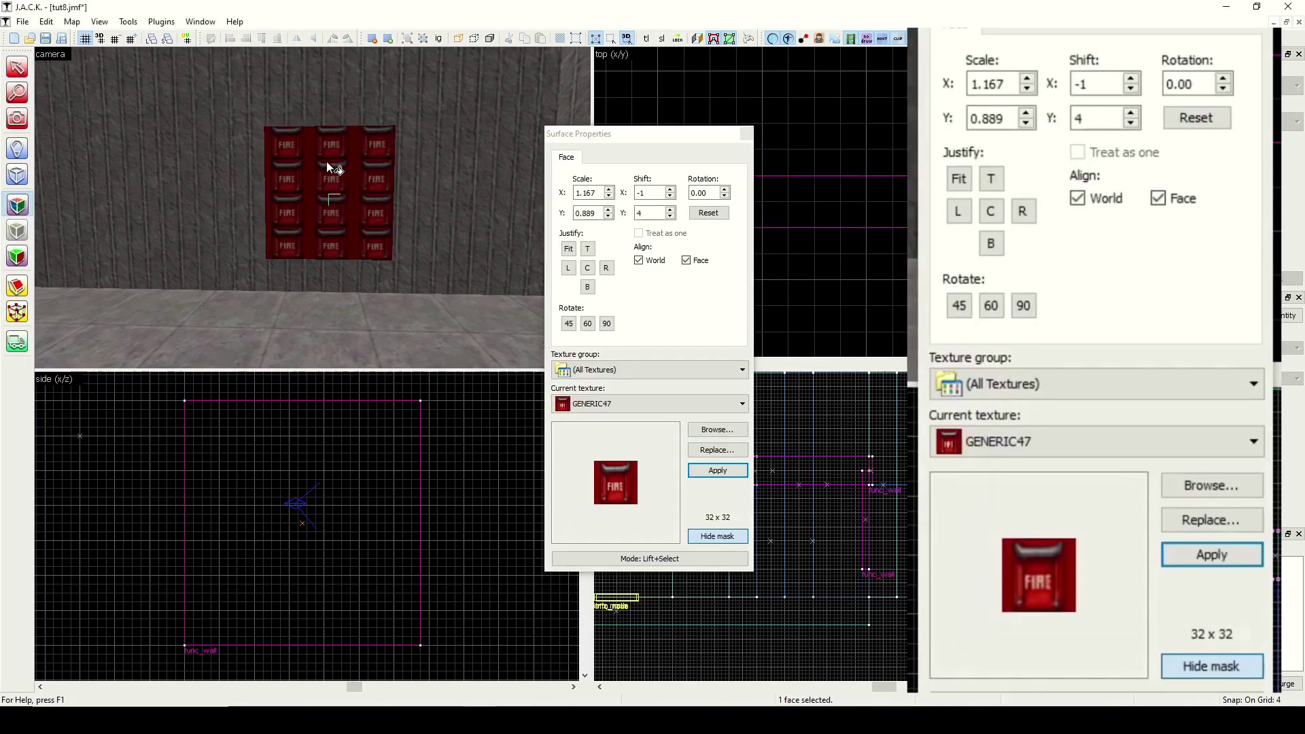
pyautogui.click(671, 190)
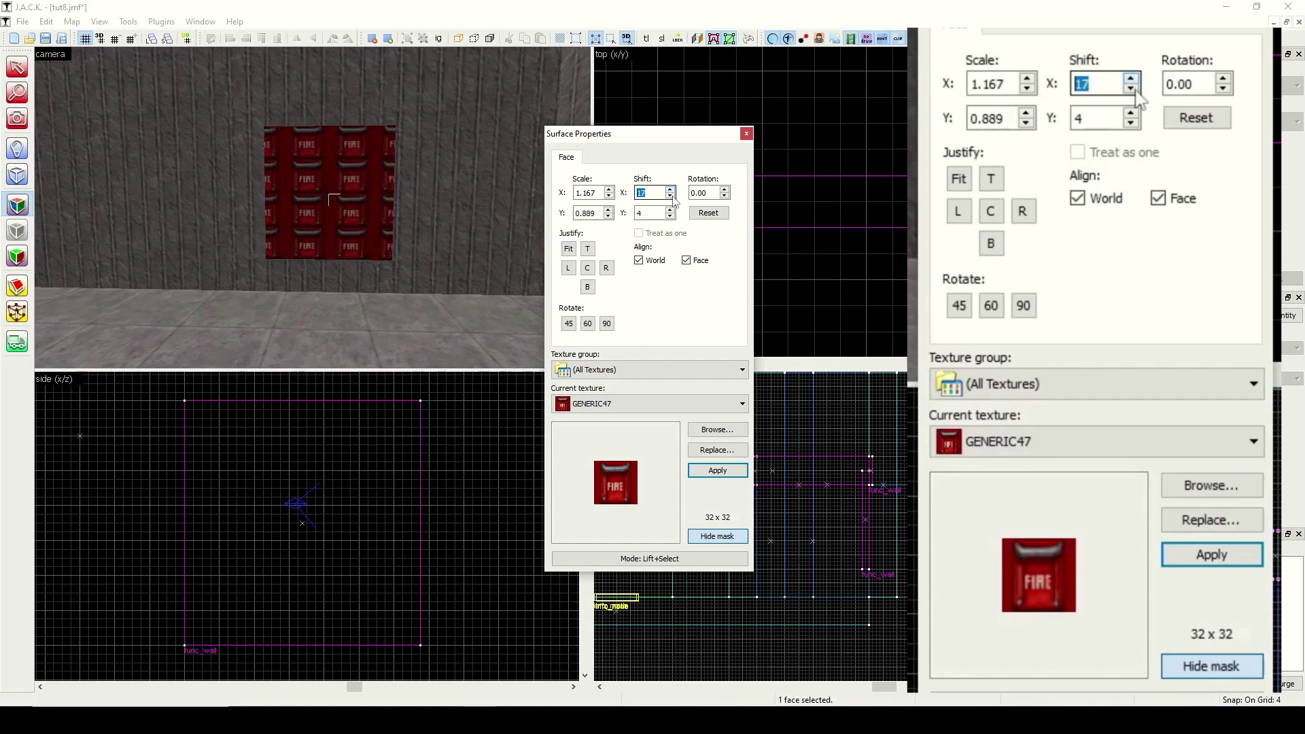
pyautogui.click(673, 197)
pyautogui.moveTo(674, 199); pyautogui.dragTo(674, 219)
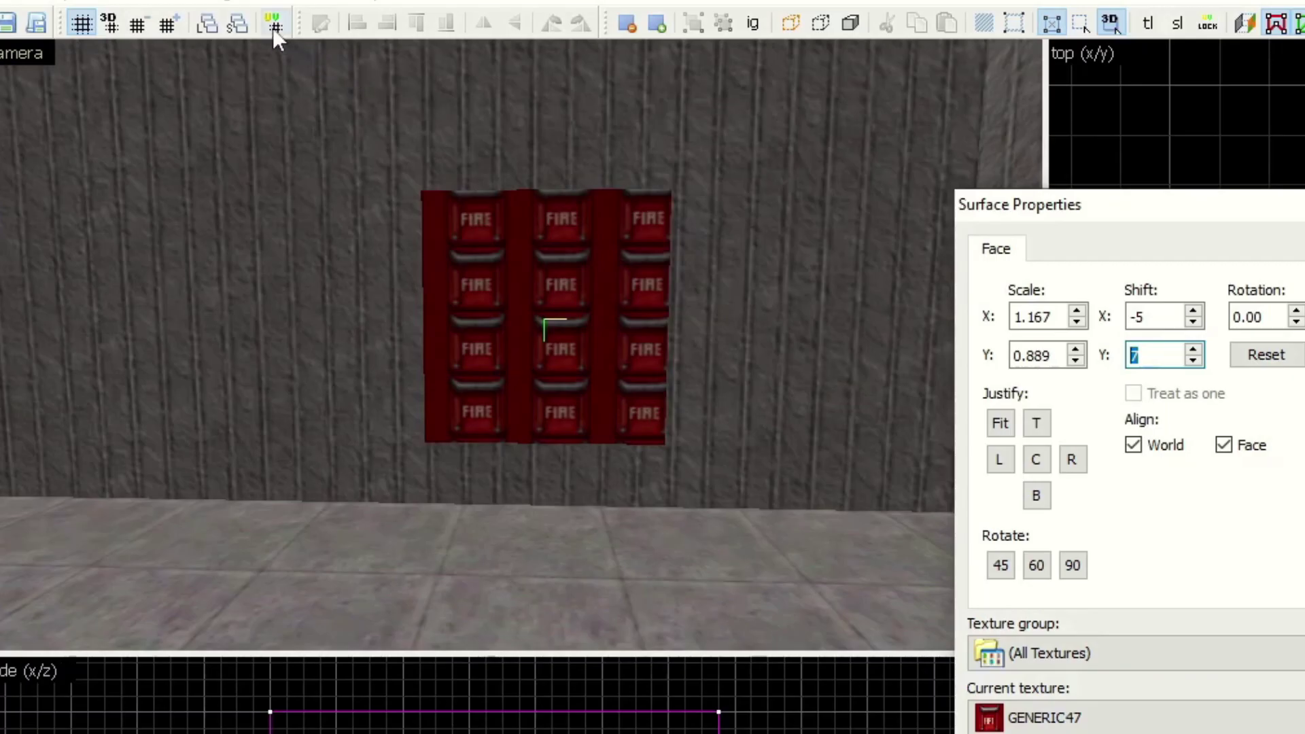
# Show the texture grid in the 3D view and try justifying the fire texture left, right, top, bottom and centre.
pyautogui.click(274, 28)
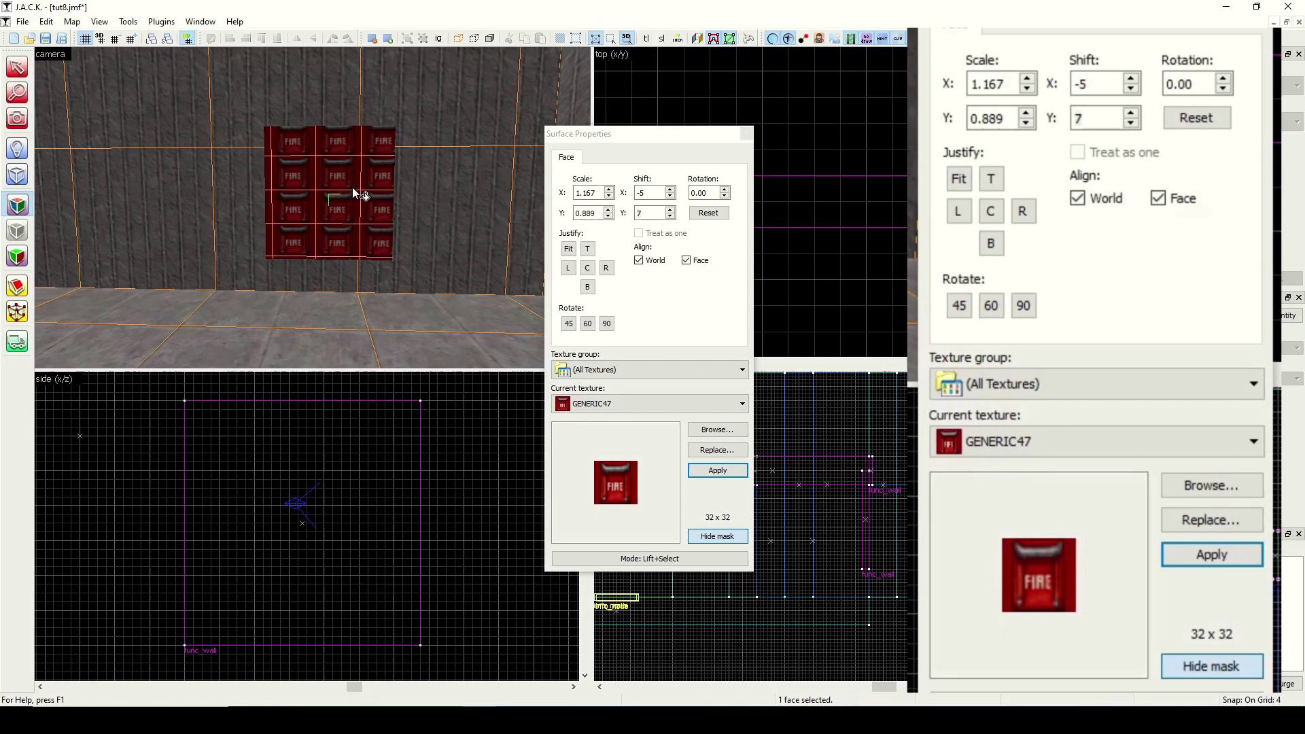
pyautogui.click(570, 269)
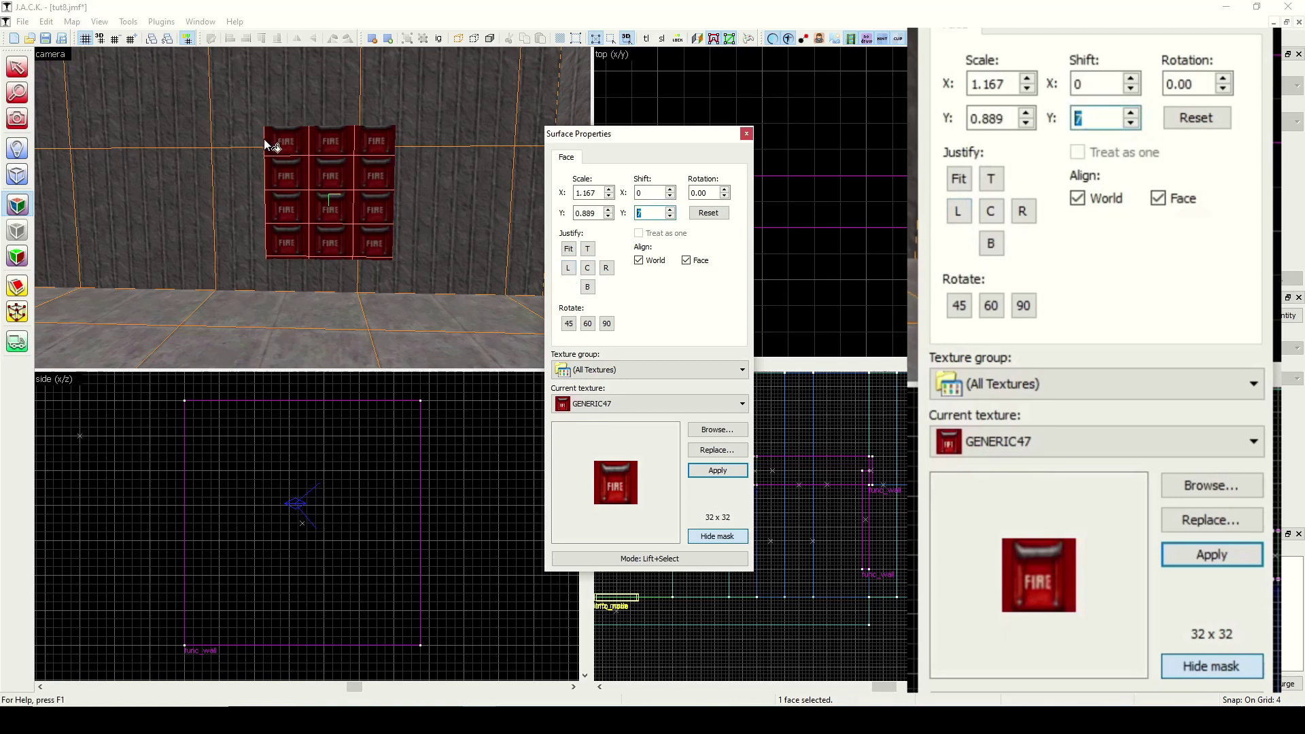
pyautogui.click(607, 270)
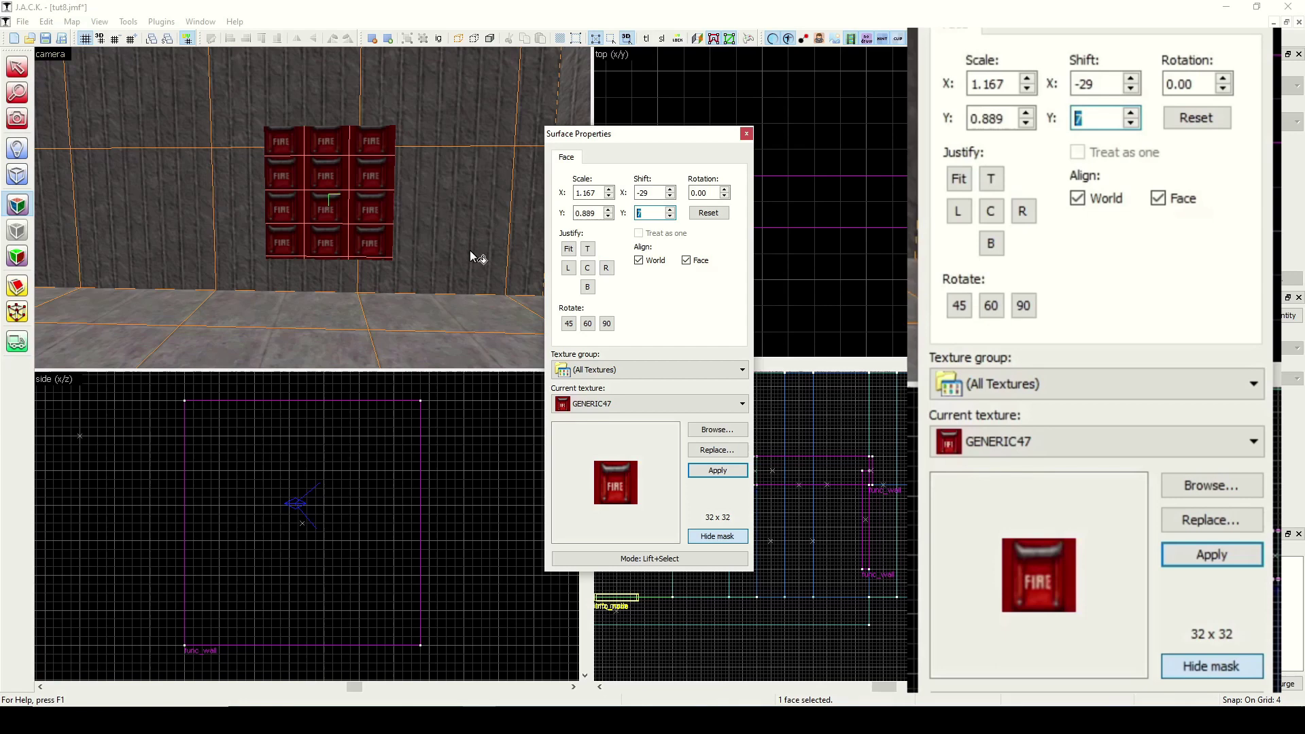
pyautogui.click(587, 249)
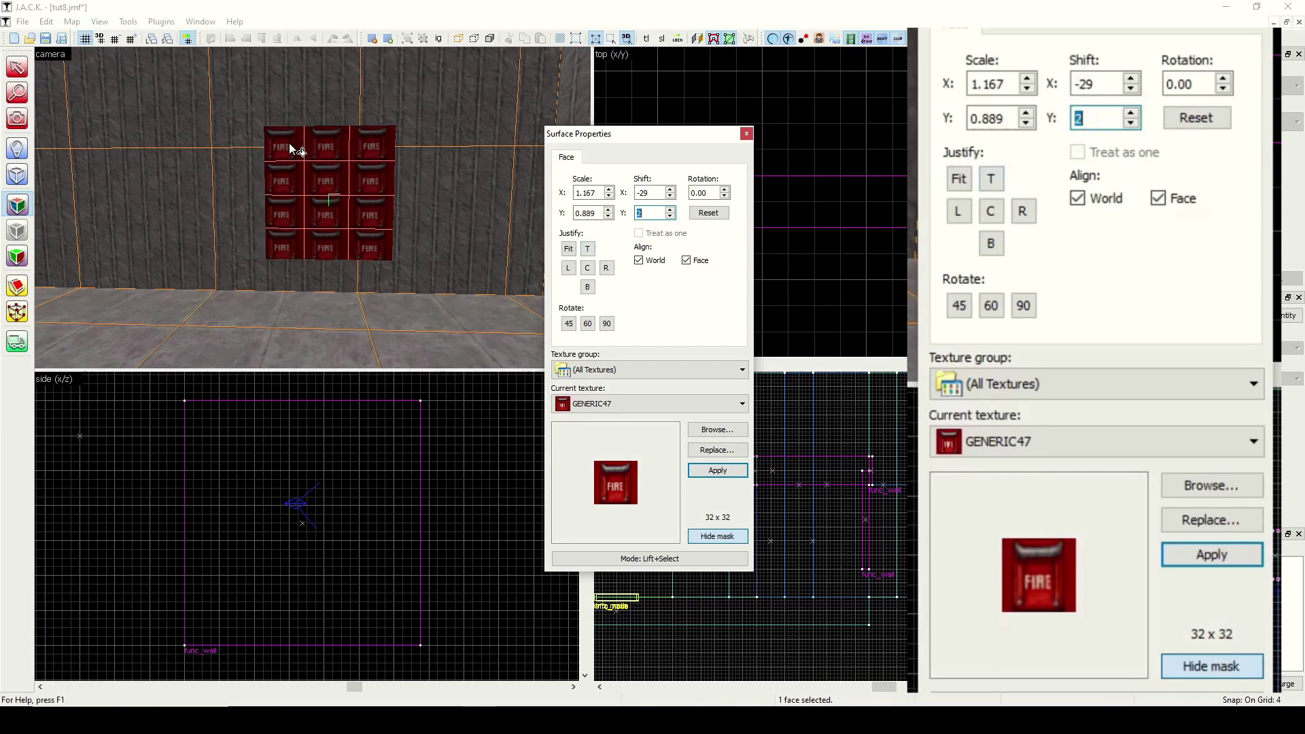
pyautogui.click(587, 287)
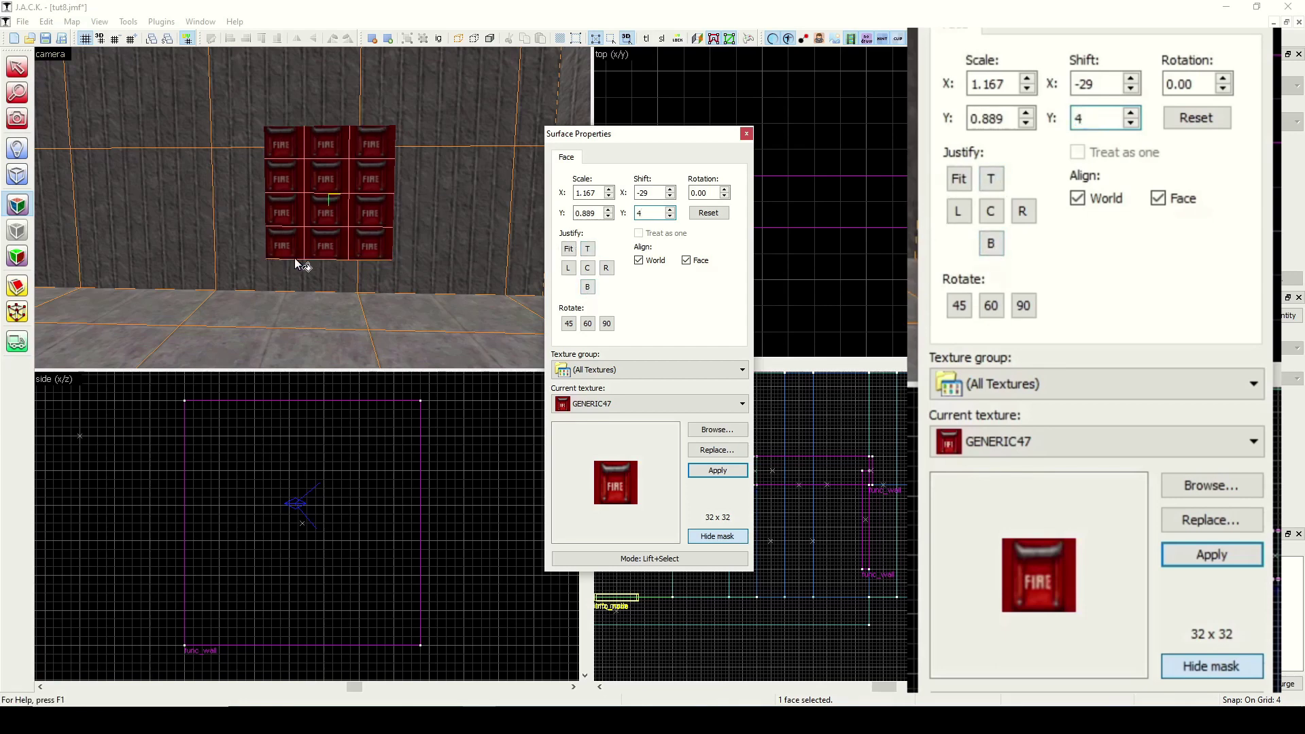
pyautogui.click(593, 269)
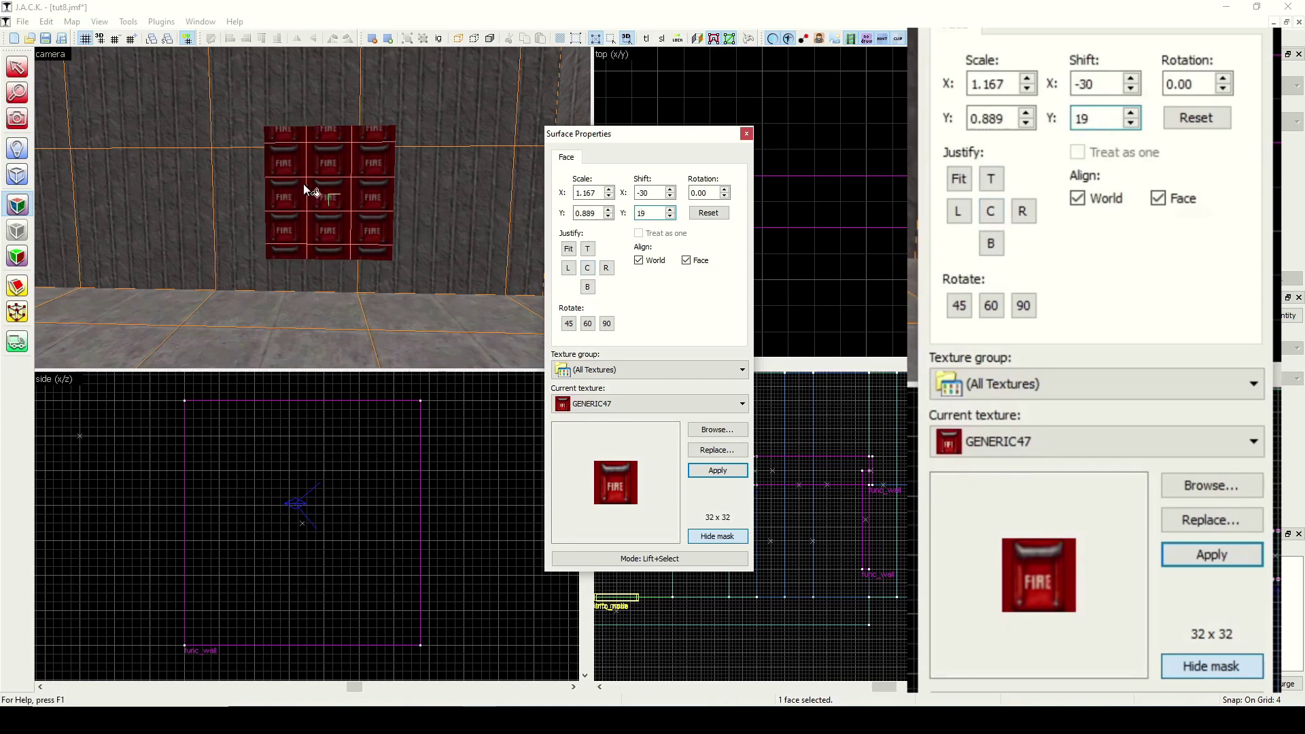
# Fit the fire texture to the whole front face, and reset its scale and shift to the defaults.
pyautogui.click(568, 251)
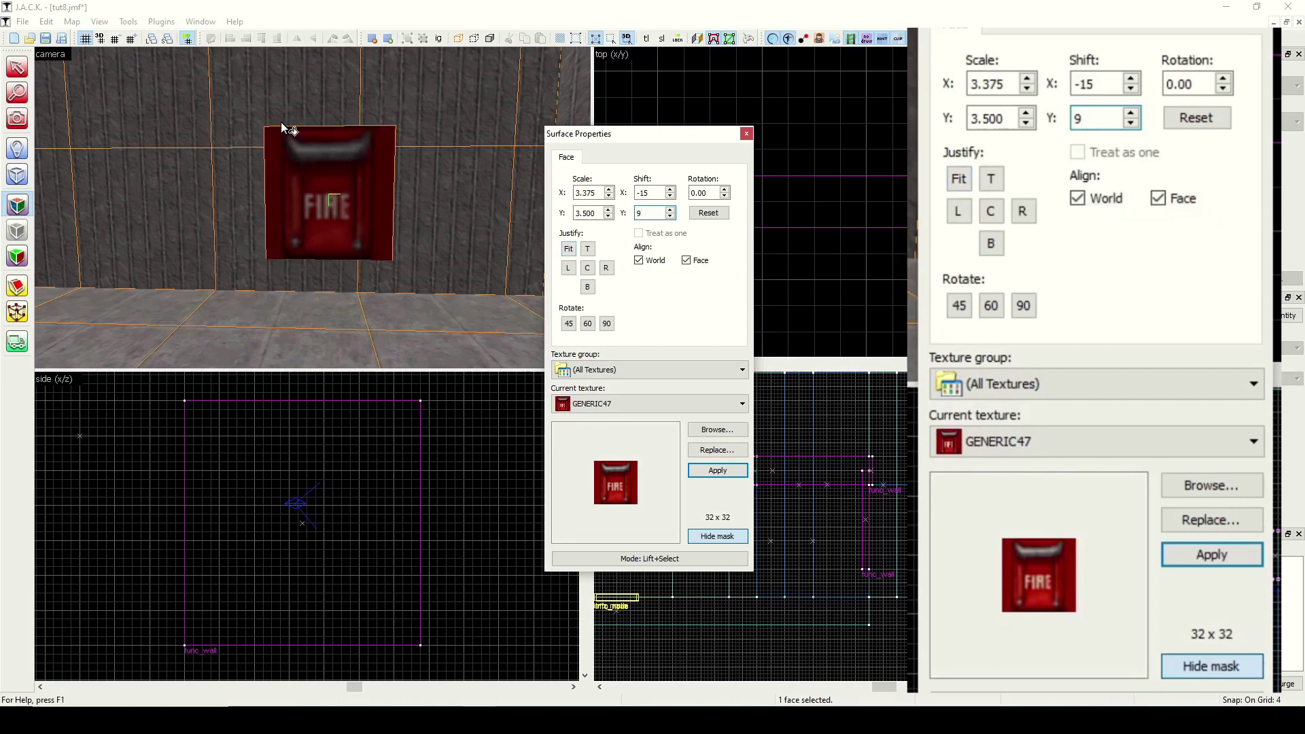
pyautogui.click(710, 213)
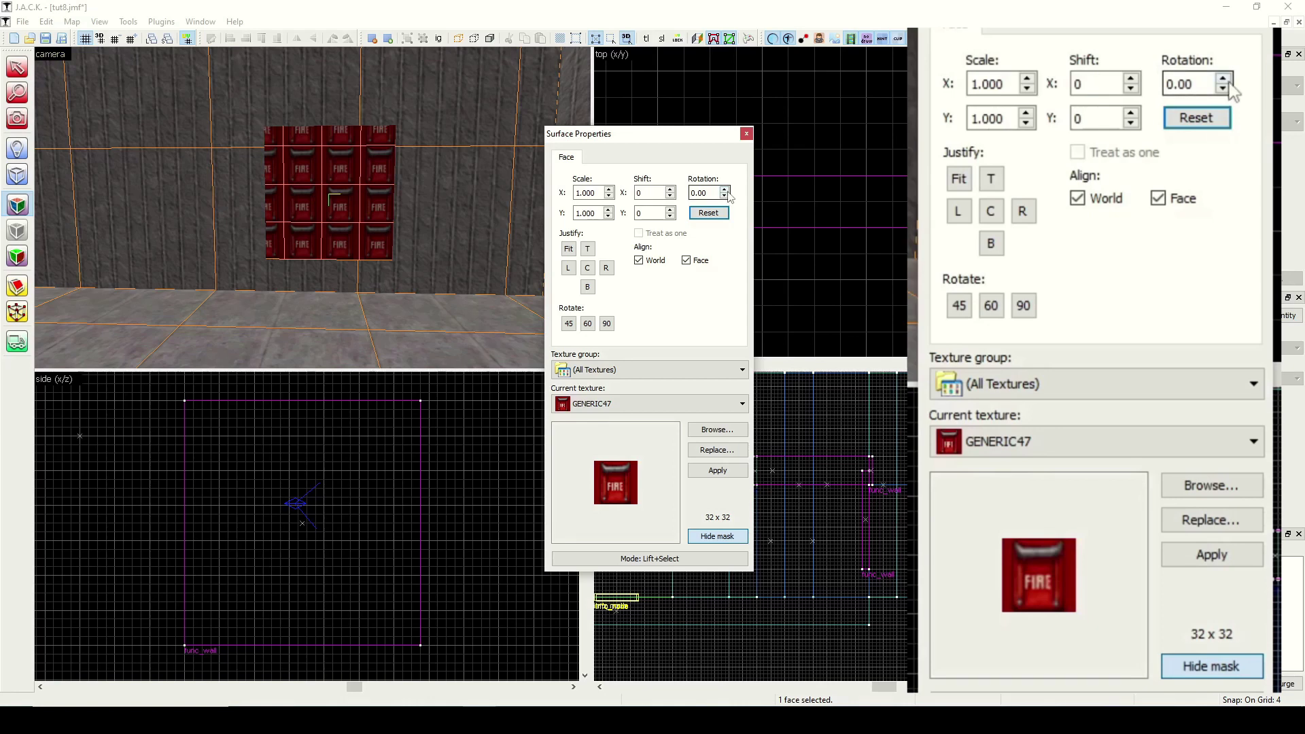
# Try rotating the fire texture in single-degree steps up to 17 degrees, and reset the rotation.
pyautogui.click(725, 191)
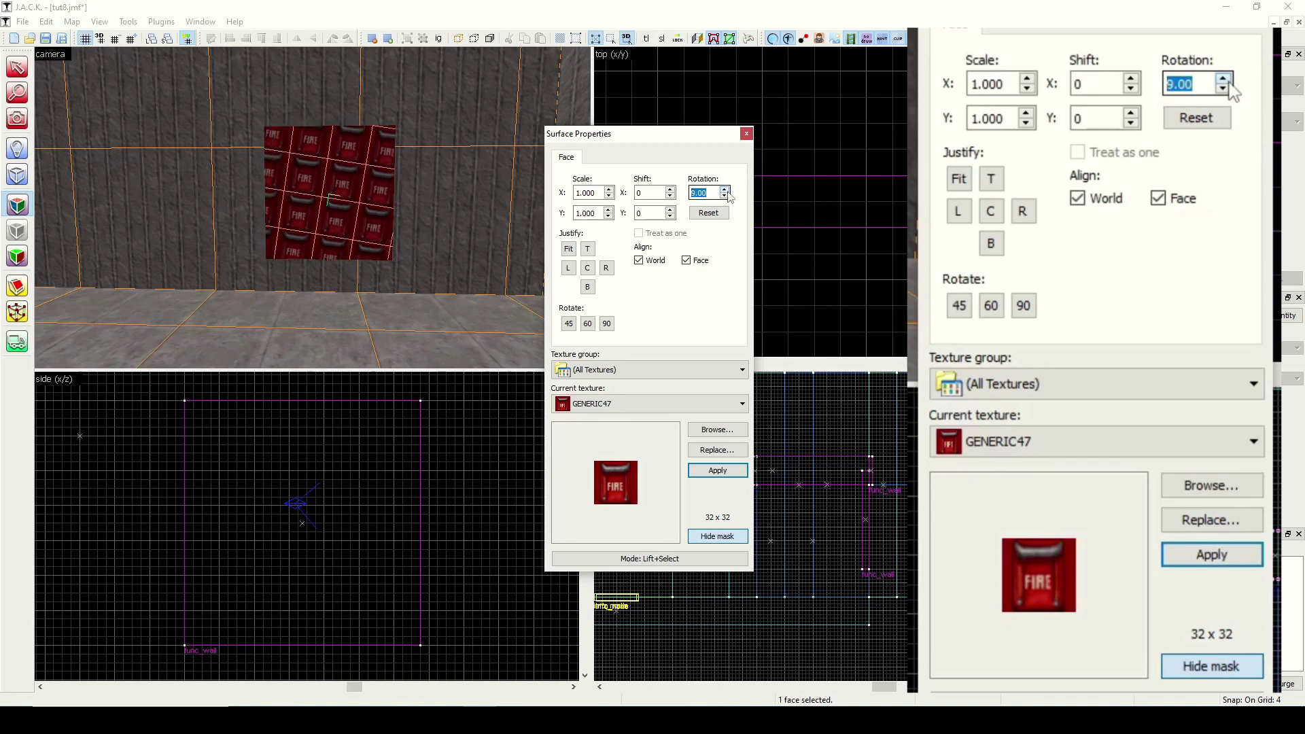
pyautogui.moveTo(725, 190); pyautogui.dragTo(729, 198)
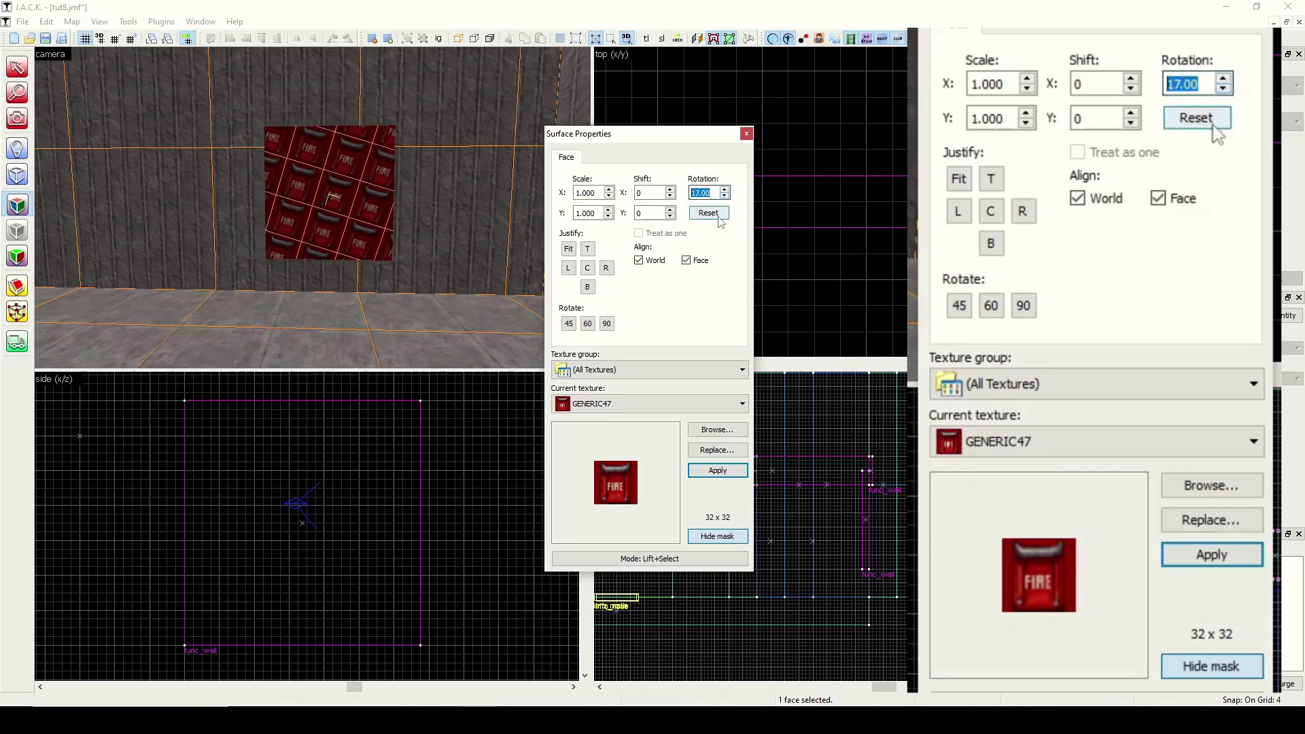
pyautogui.click(719, 215)
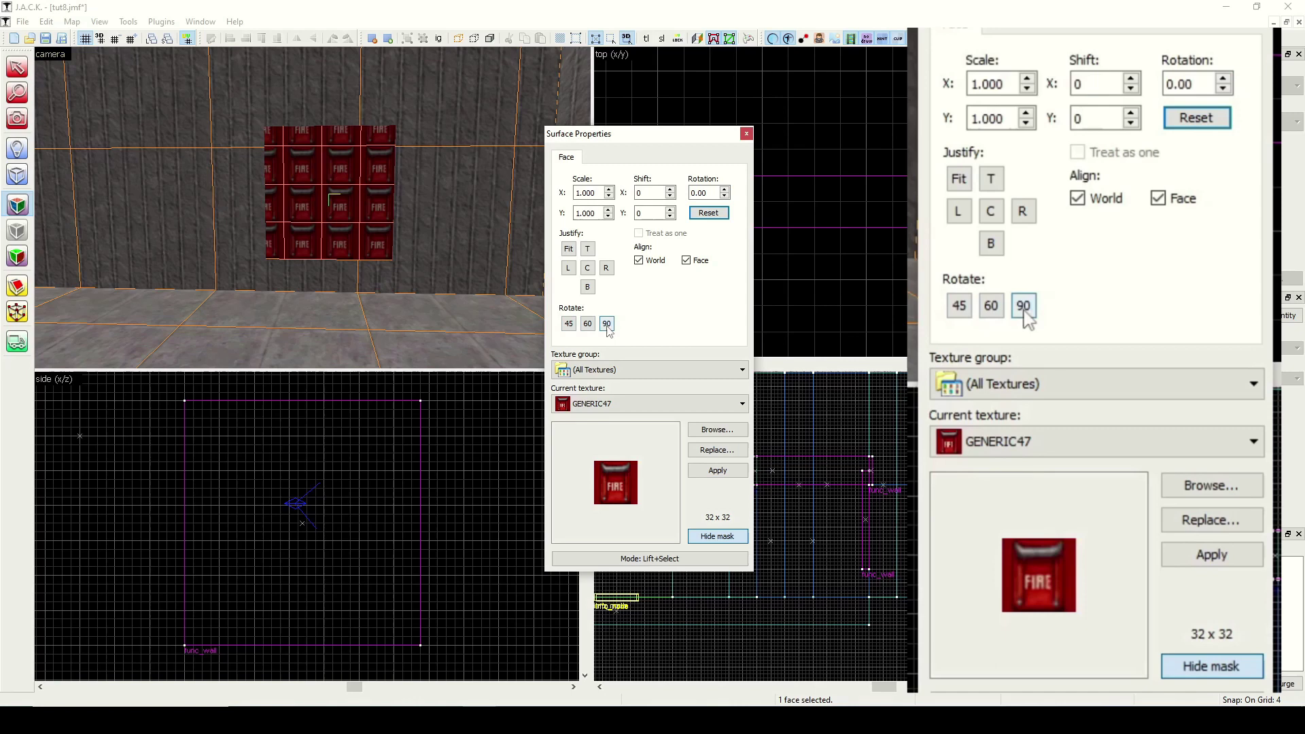
# Rotate the fire texture through a full turn in 90-degree increments.
pyautogui.click(607, 324)
pyautogui.click(607, 324)
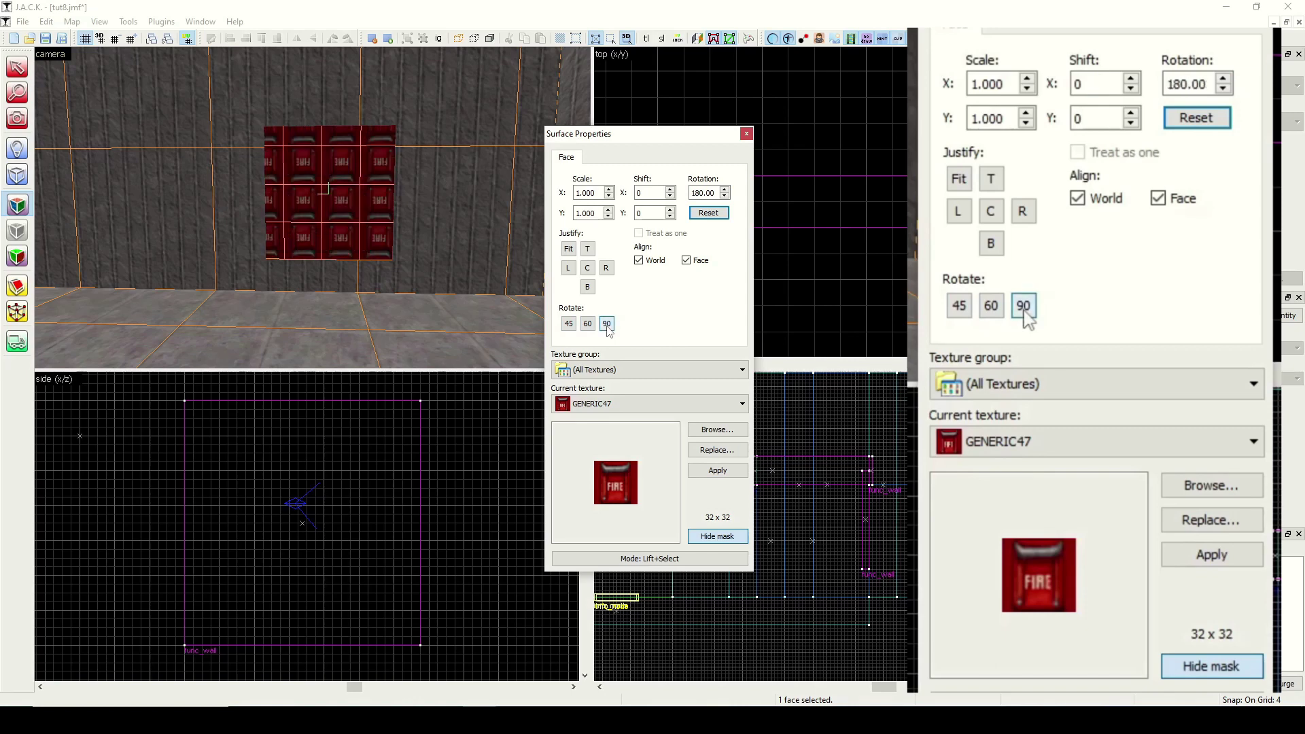
pyautogui.click(607, 325)
pyautogui.click(607, 324)
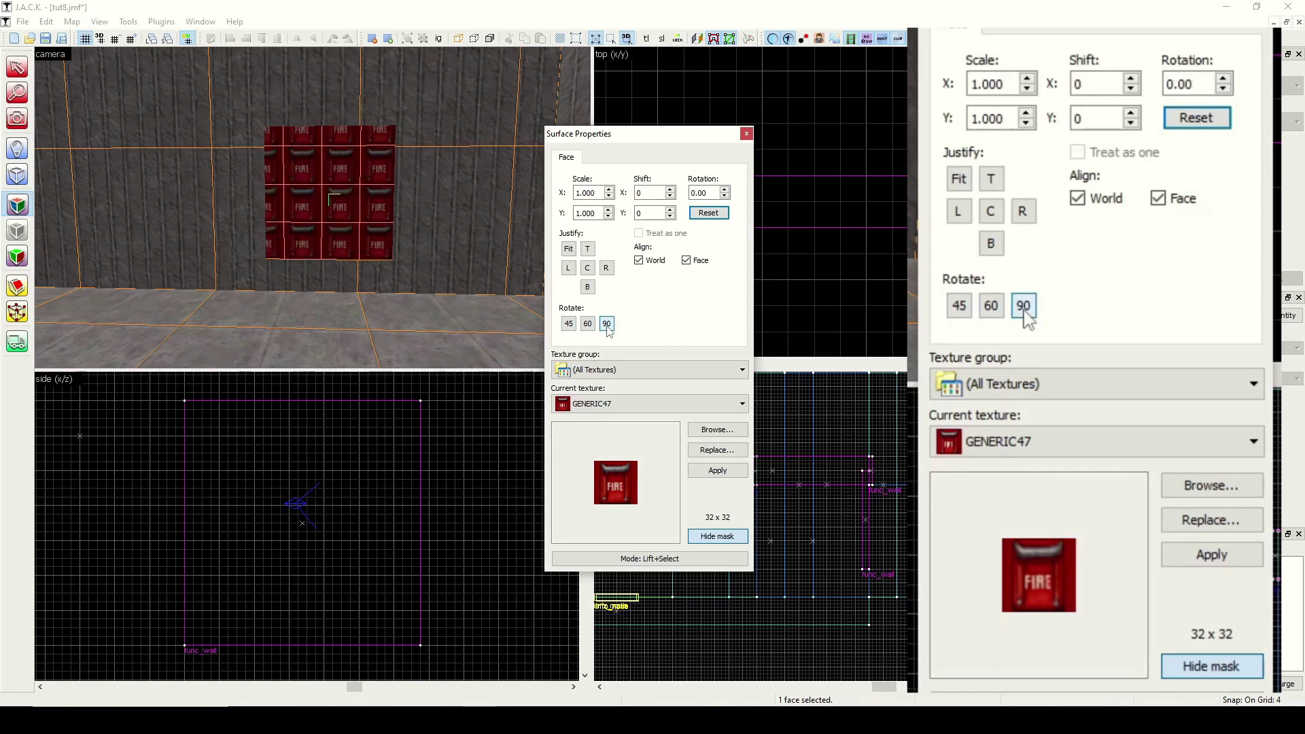
# Try rotating the fire texture in 45-degree increments, and reset the face's texture alignment.
pyautogui.click(570, 325)
pyautogui.click(569, 325)
pyautogui.click(569, 324)
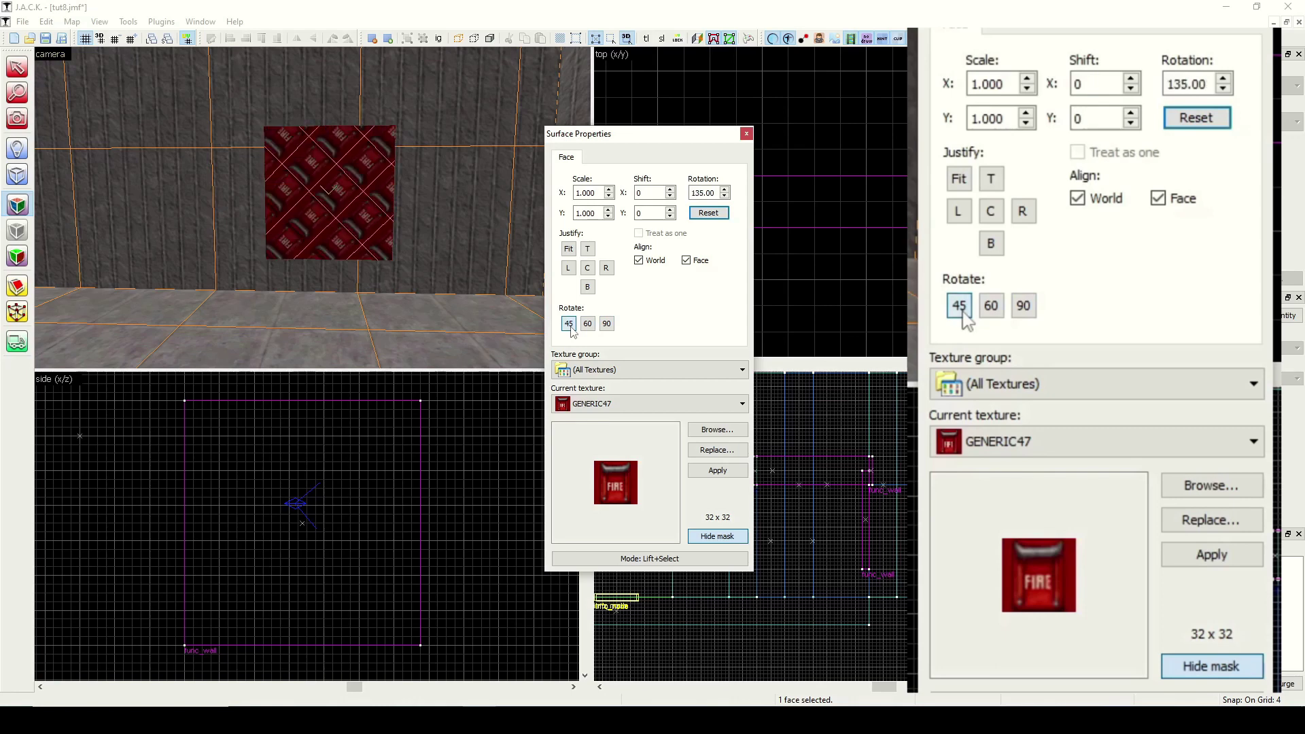
pyautogui.click(570, 325)
pyautogui.click(570, 325)
pyautogui.click(709, 215)
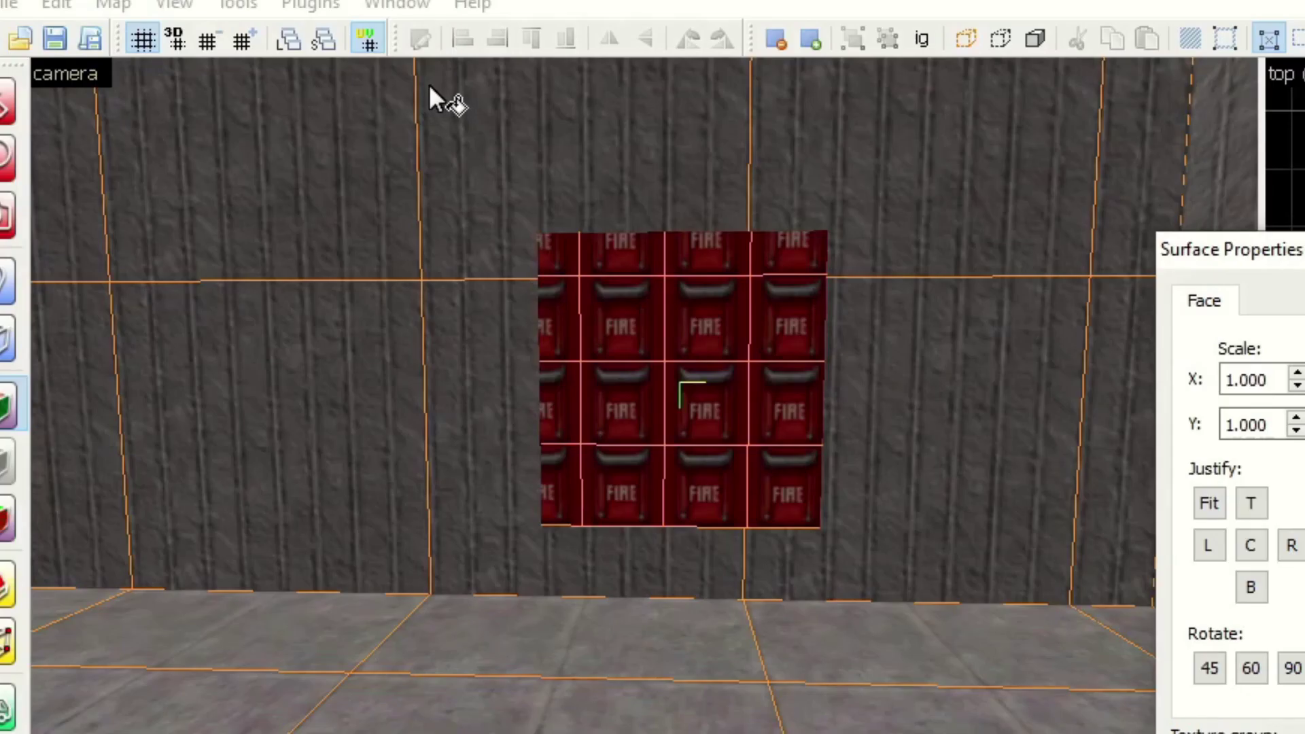
# Hide the texture grid and move the camera to view the angled concrete wall beside the corridor.
pyautogui.click(365, 40)
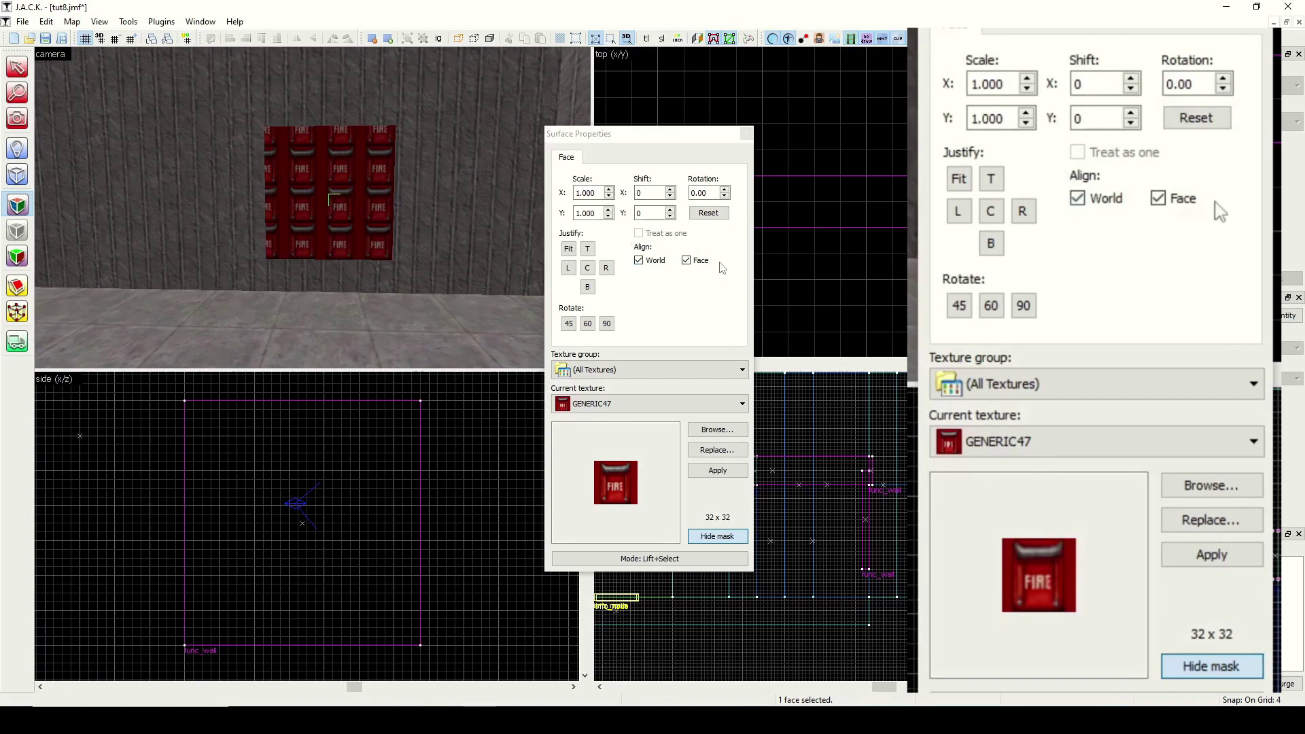
pyautogui.click(17, 119)
pyautogui.moveTo(325, 207)
pyautogui.mouseDown()
pyautogui.moveTo(313, 207)
pyautogui.moveTo(325, 202)
pyautogui.mouseUp()
pyautogui.press('w')
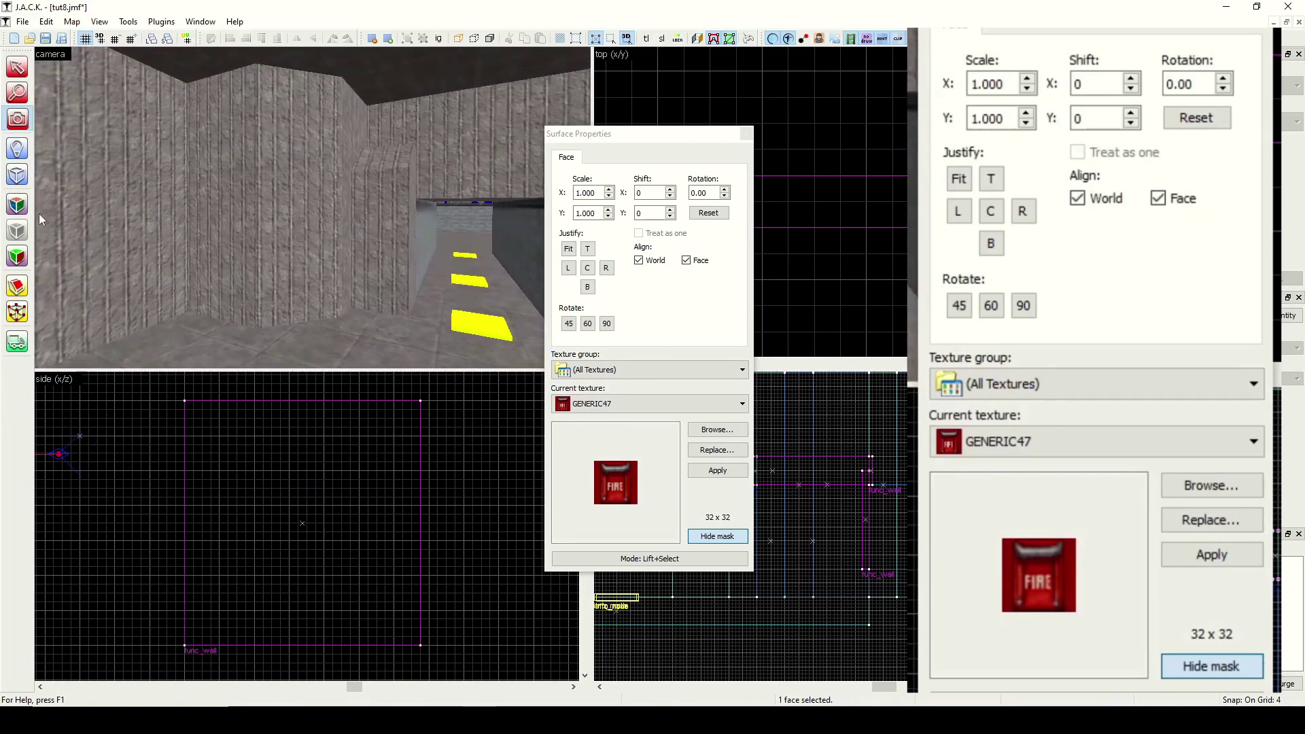
# Select the angled concrete wall's middle face for texture editing and show the red selection mask.
pyautogui.click(17, 204)
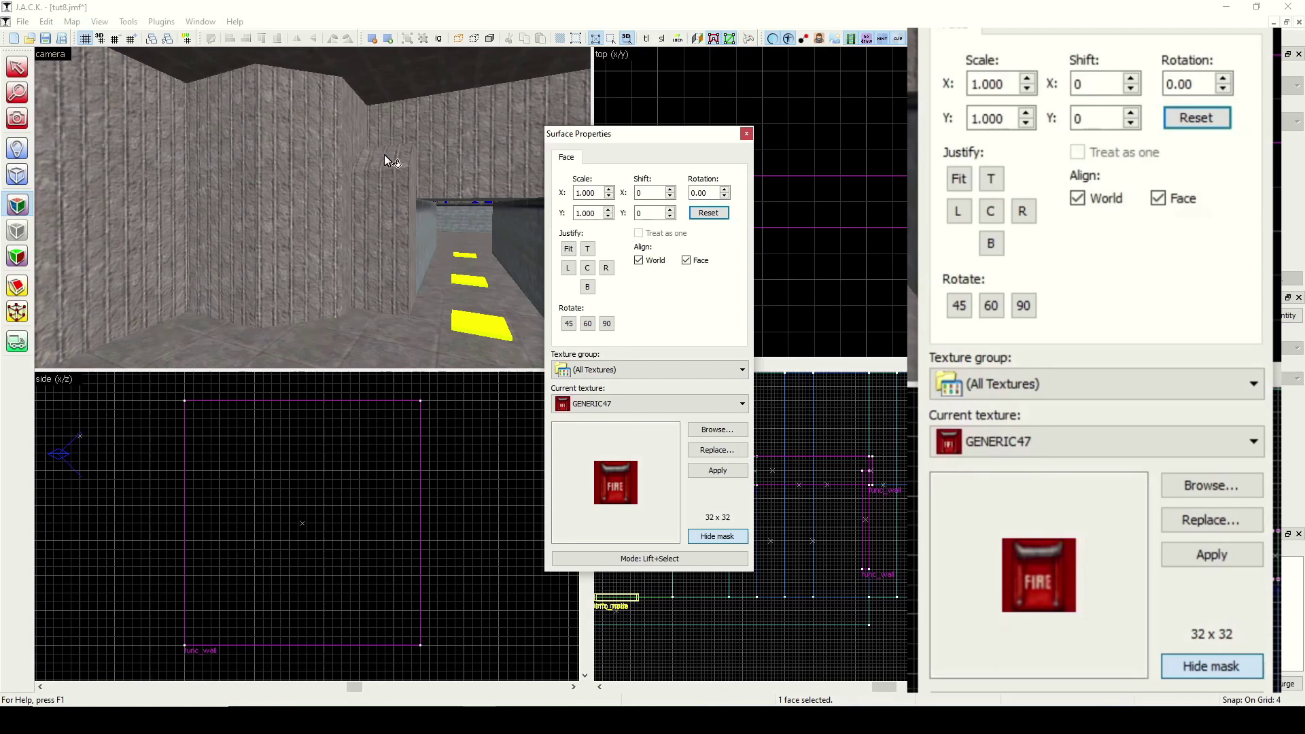
pyautogui.click(300, 191)
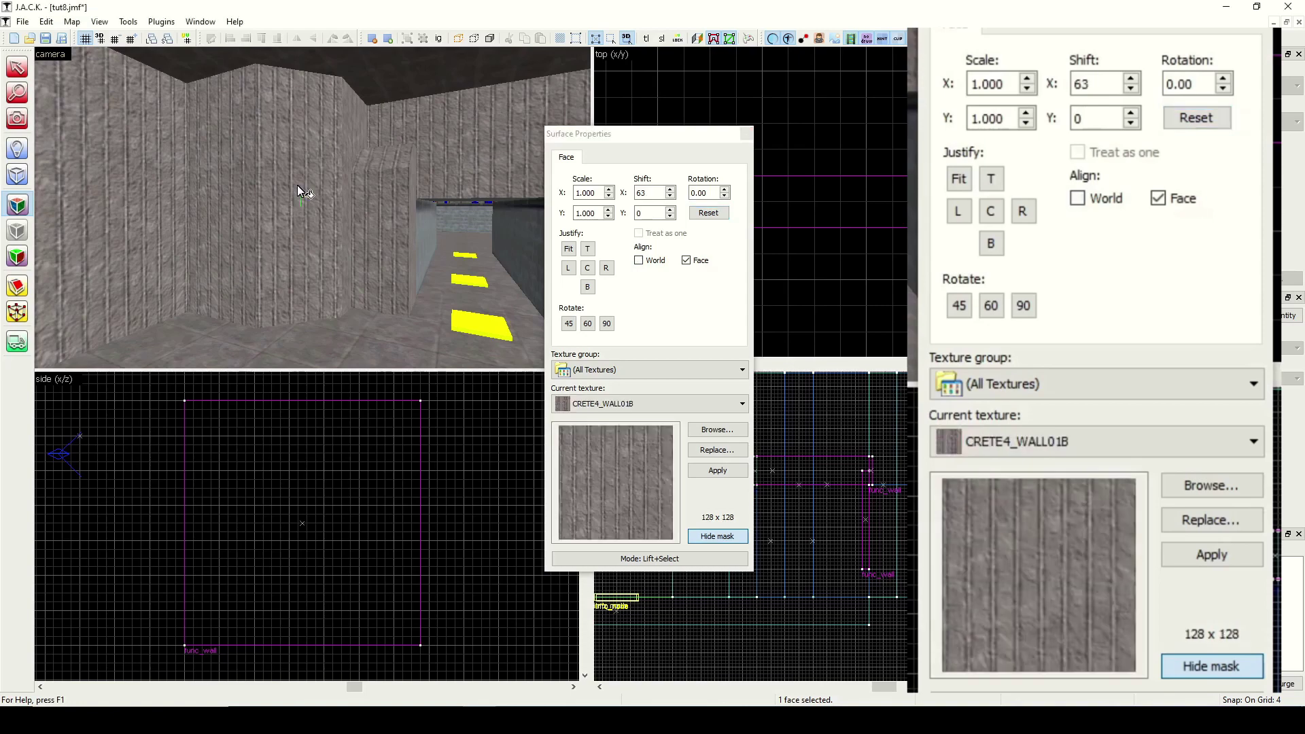
pyautogui.click(715, 540)
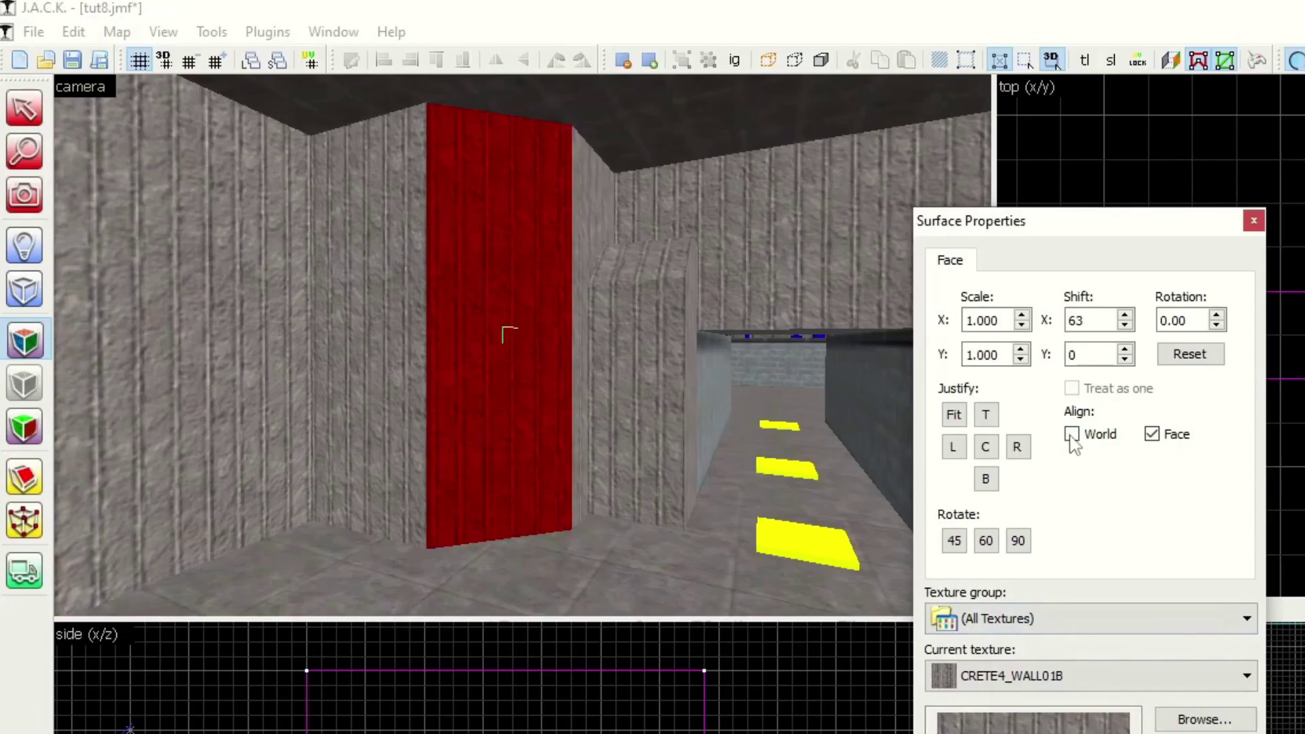
# Try switching the angled wall face between world and face texture alignment, and close the surface properties.
pyautogui.click(1072, 434)
pyautogui.click(1161, 438)
pyautogui.click(1072, 435)
pyautogui.click(1155, 439)
pyautogui.press('Escape')
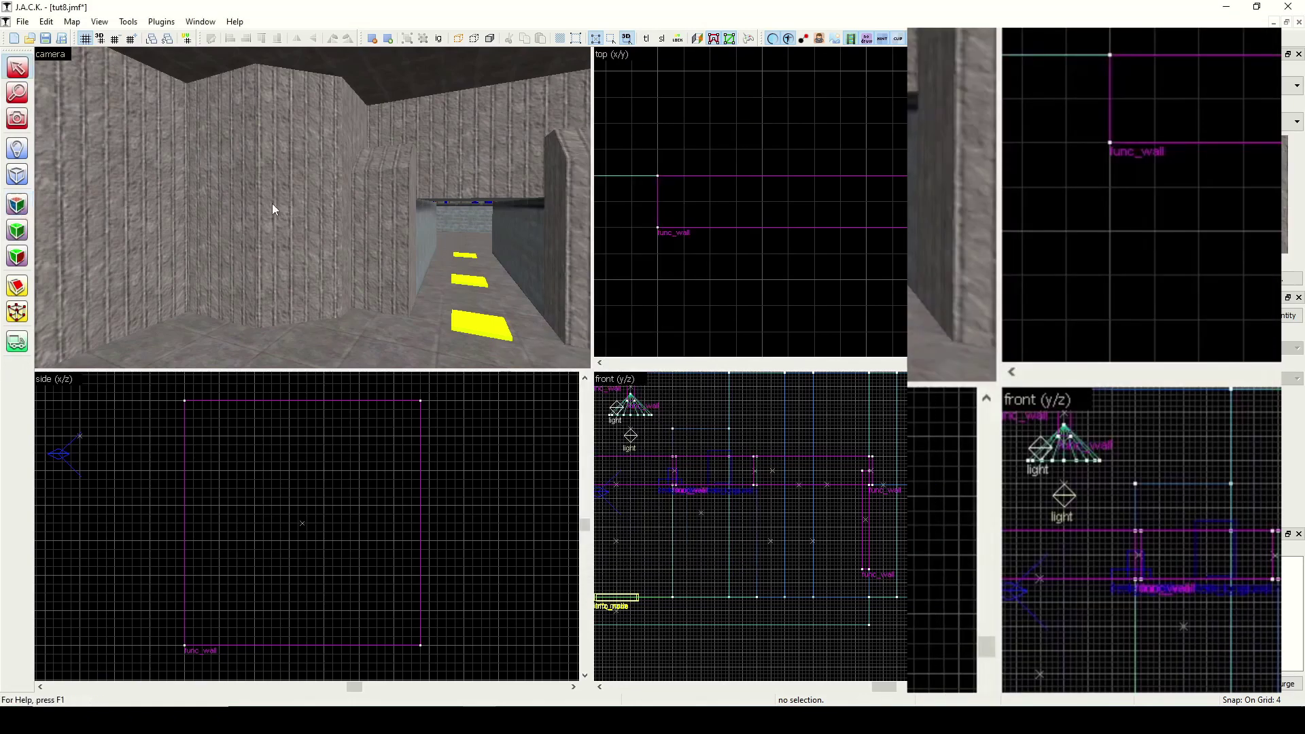
# Select the angled wall's two adjacent faces, treat them as one, and fit the CRETE4_WALL01B texture across them.
pyautogui.keyDown('shift'); pyautogui.click(244, 207); pyautogui.keyUp('shift')
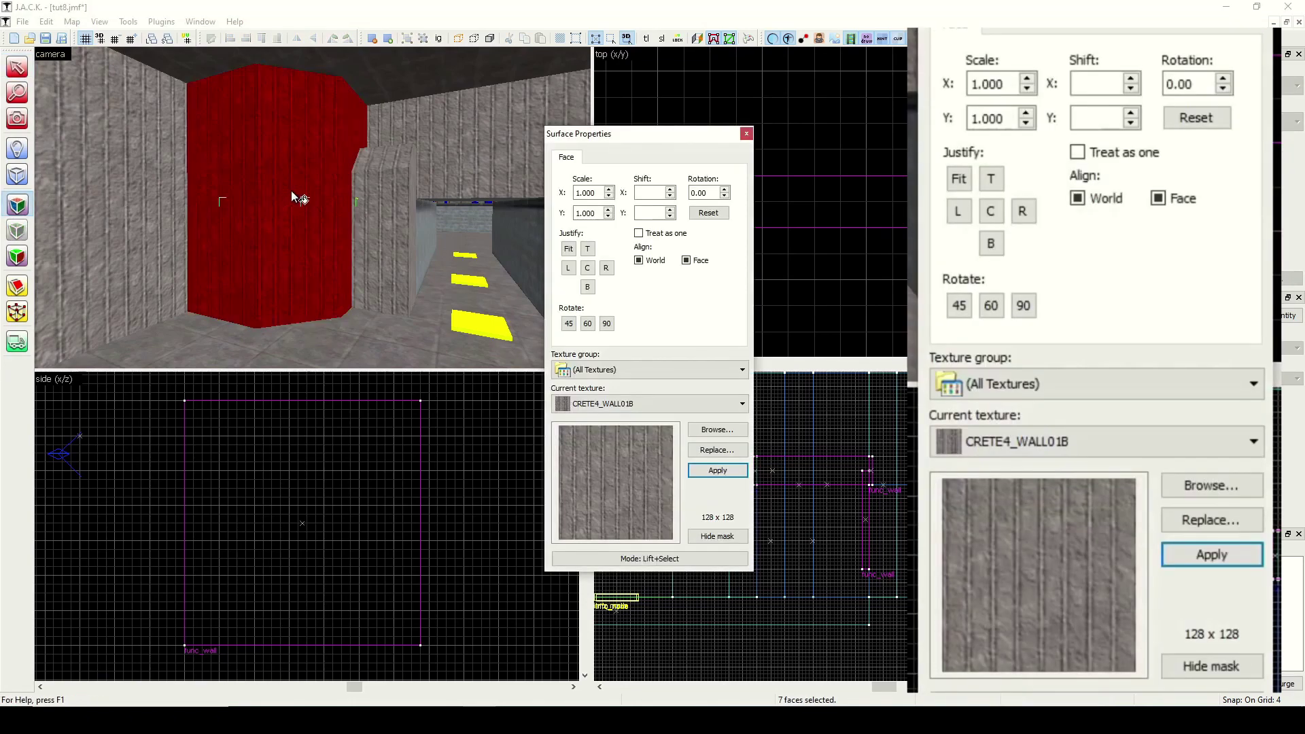
pyautogui.click(291, 193)
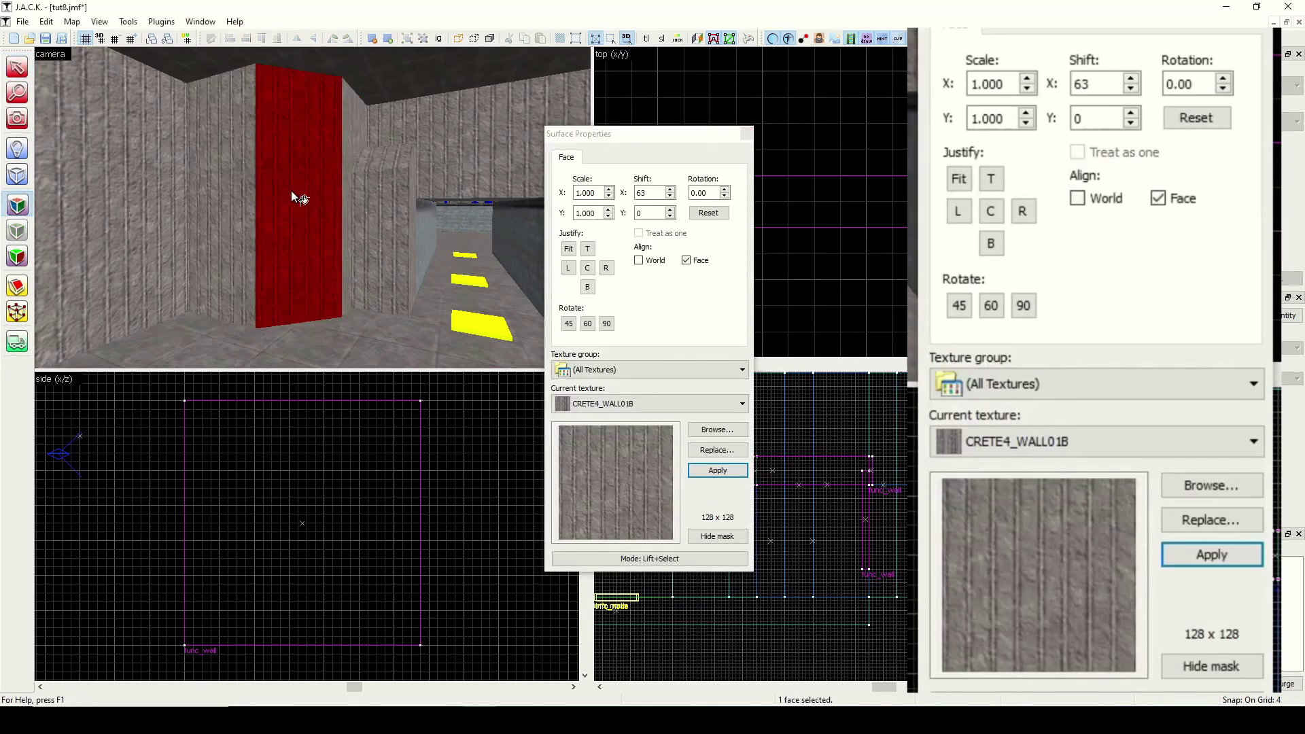
pyautogui.keyDown('ctrl'); pyautogui.click(234, 217); pyautogui.keyUp('ctrl')
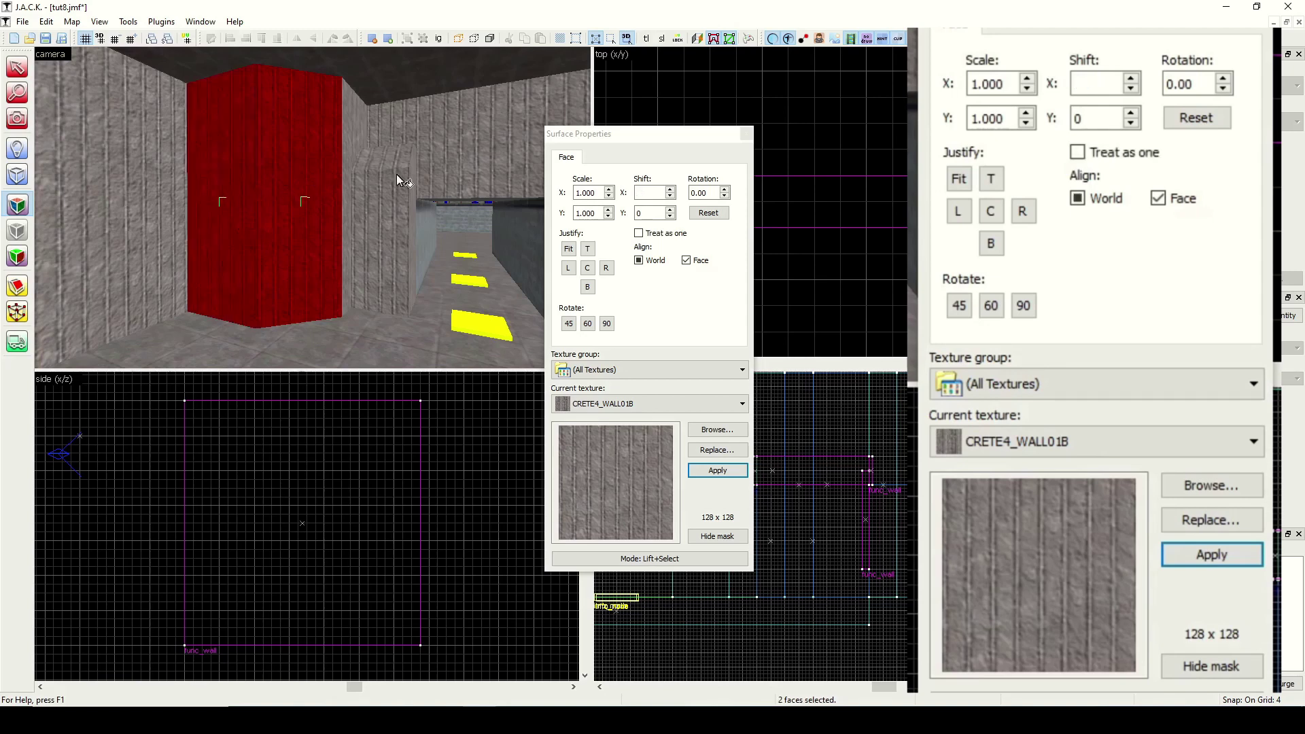
pyautogui.click(639, 233)
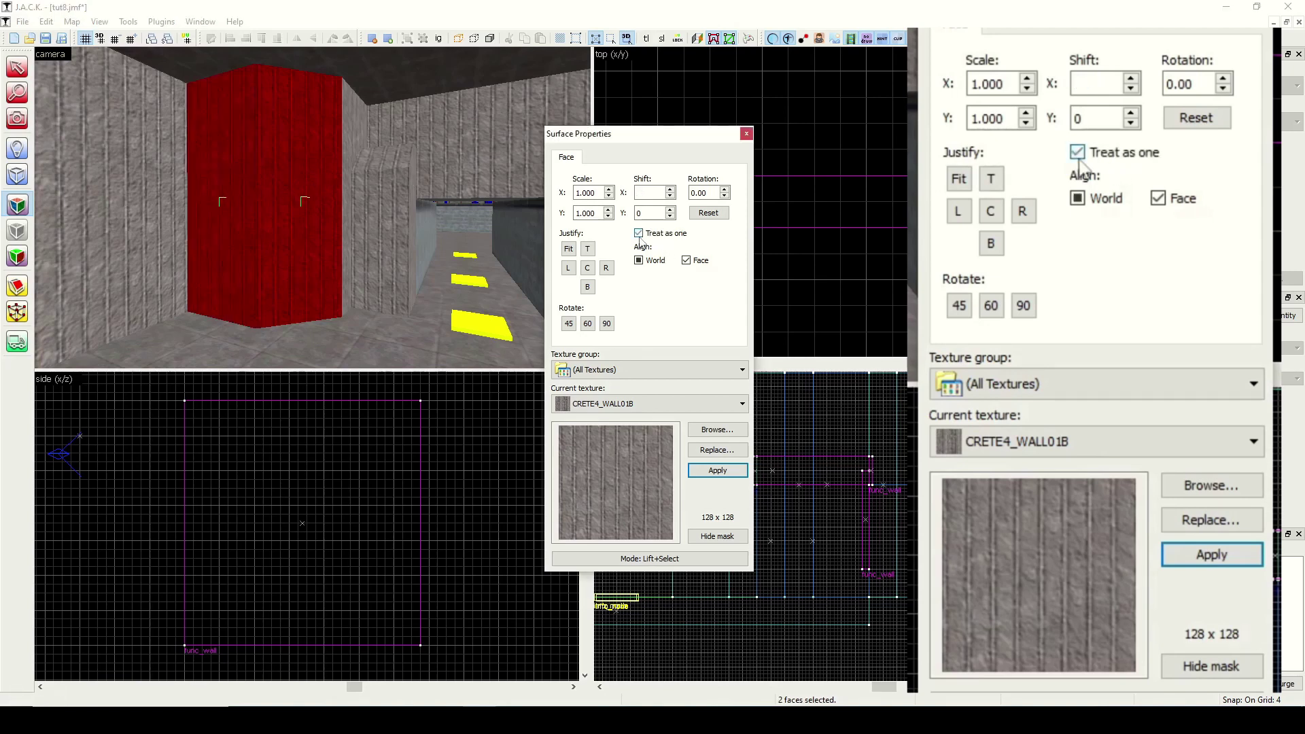
pyautogui.click(565, 253)
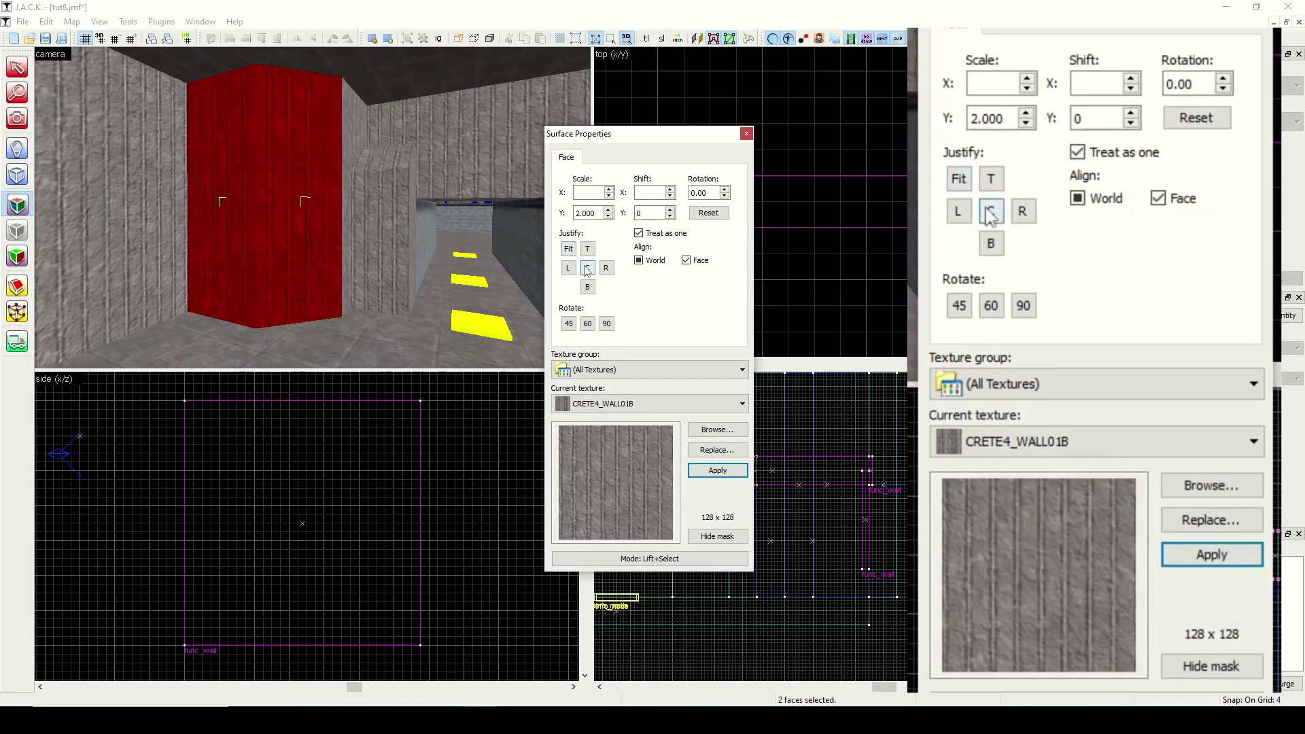
# Reset the texture scale, shift and rotation of the two selected angled wall faces.
pyautogui.click(696, 215)
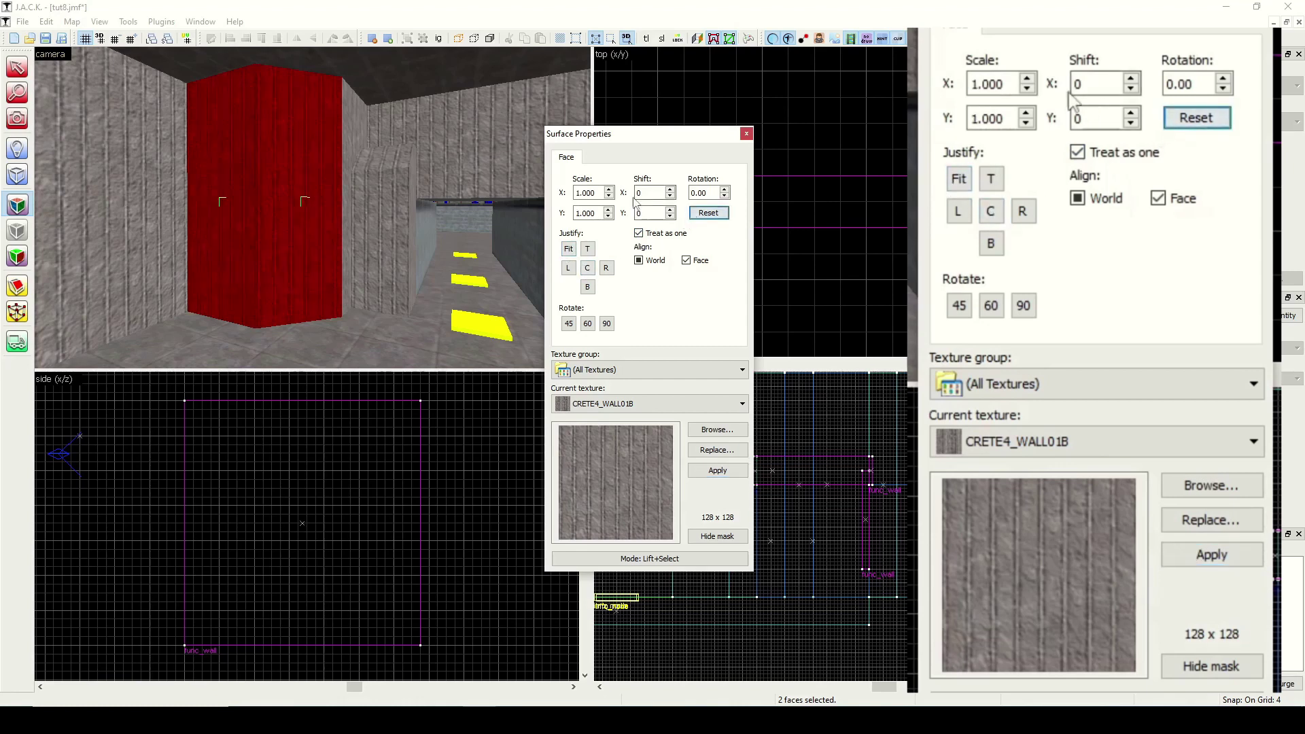
pyautogui.click(610, 190)
pyautogui.click(709, 213)
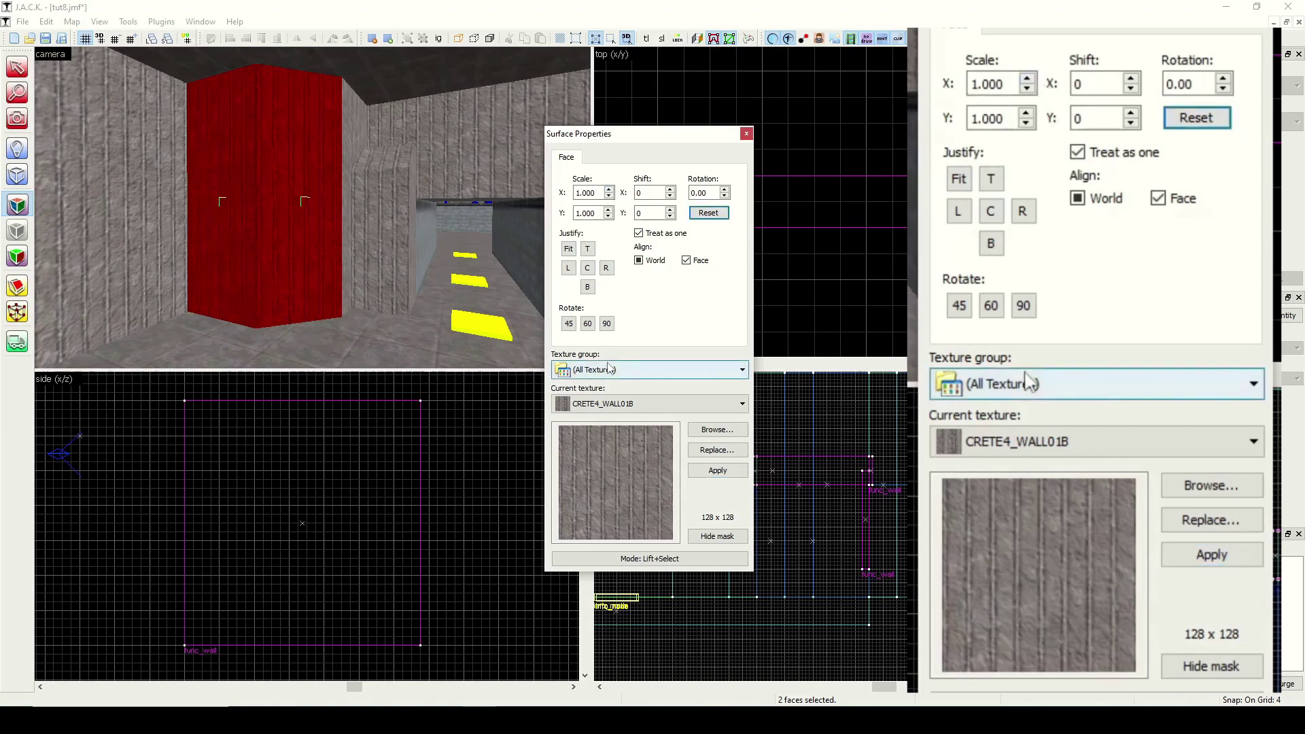
# Restrict the texture group to valve/xeno.wad and look through its list of textures.
pyautogui.click(628, 370)
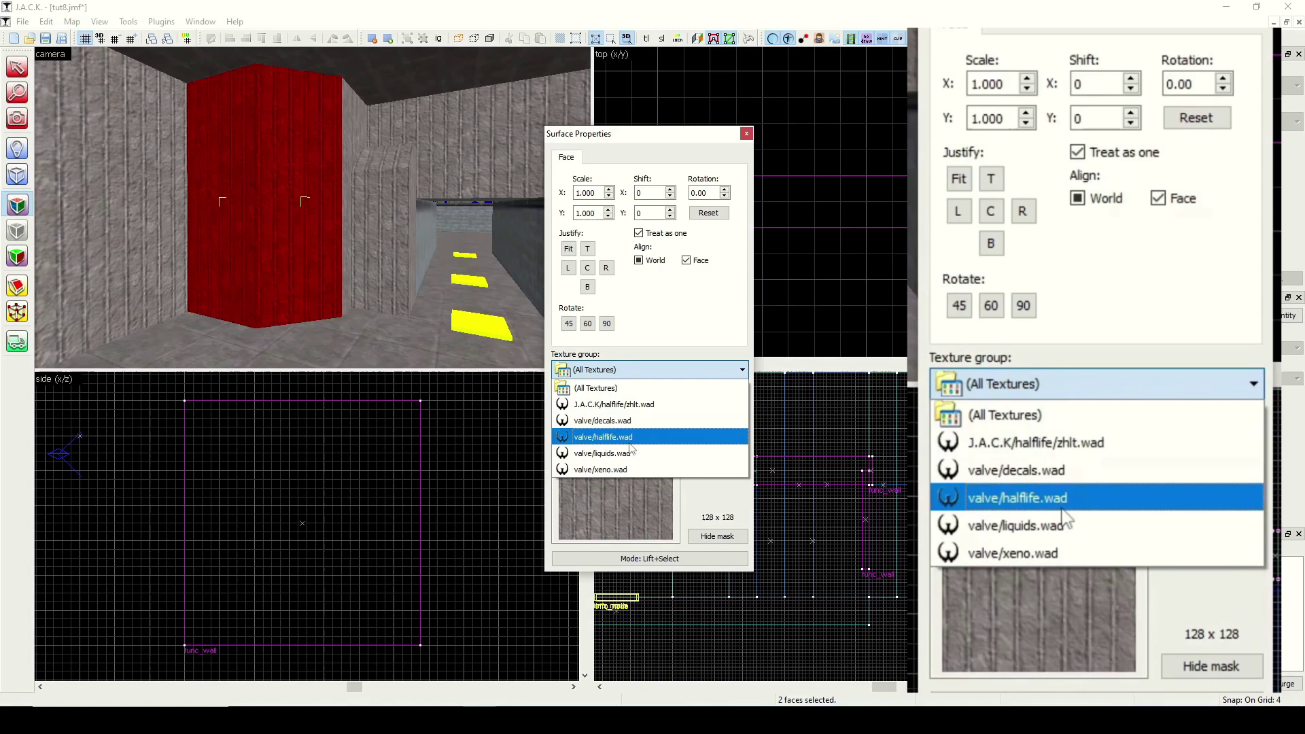
pyautogui.click(629, 470)
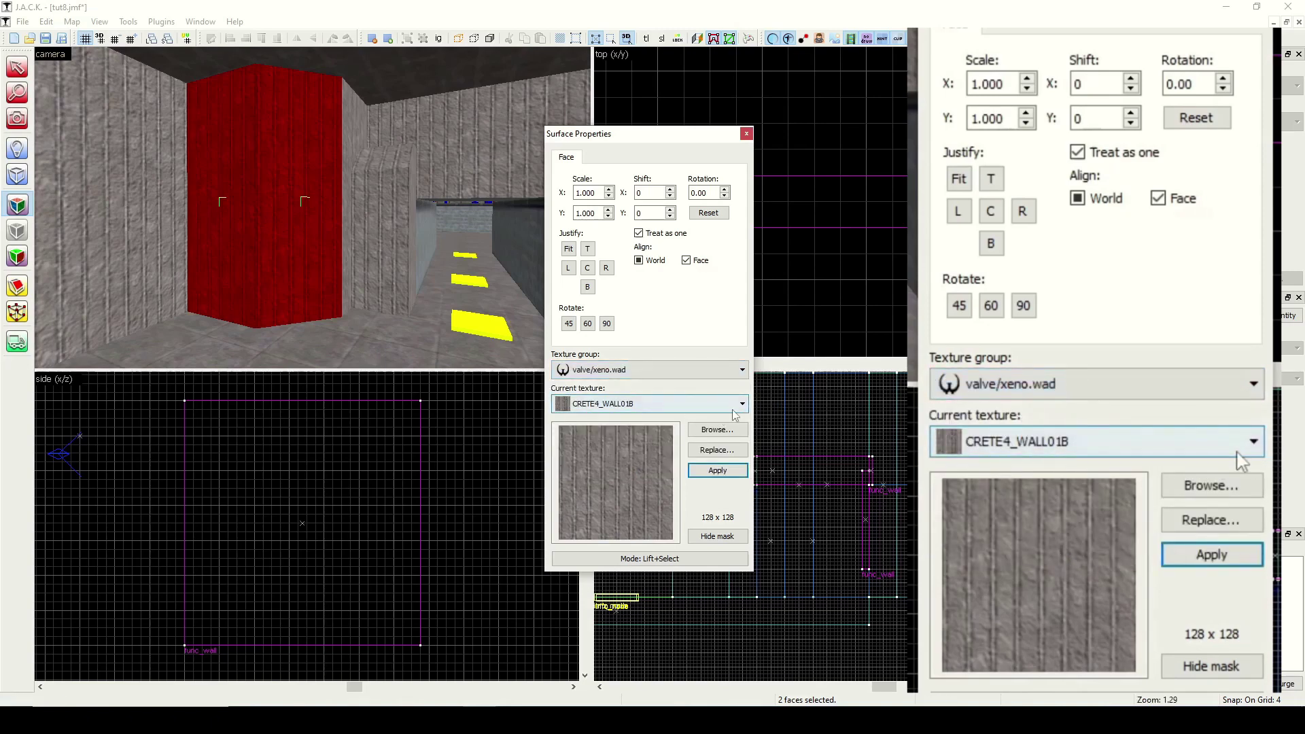
pyautogui.click(739, 408)
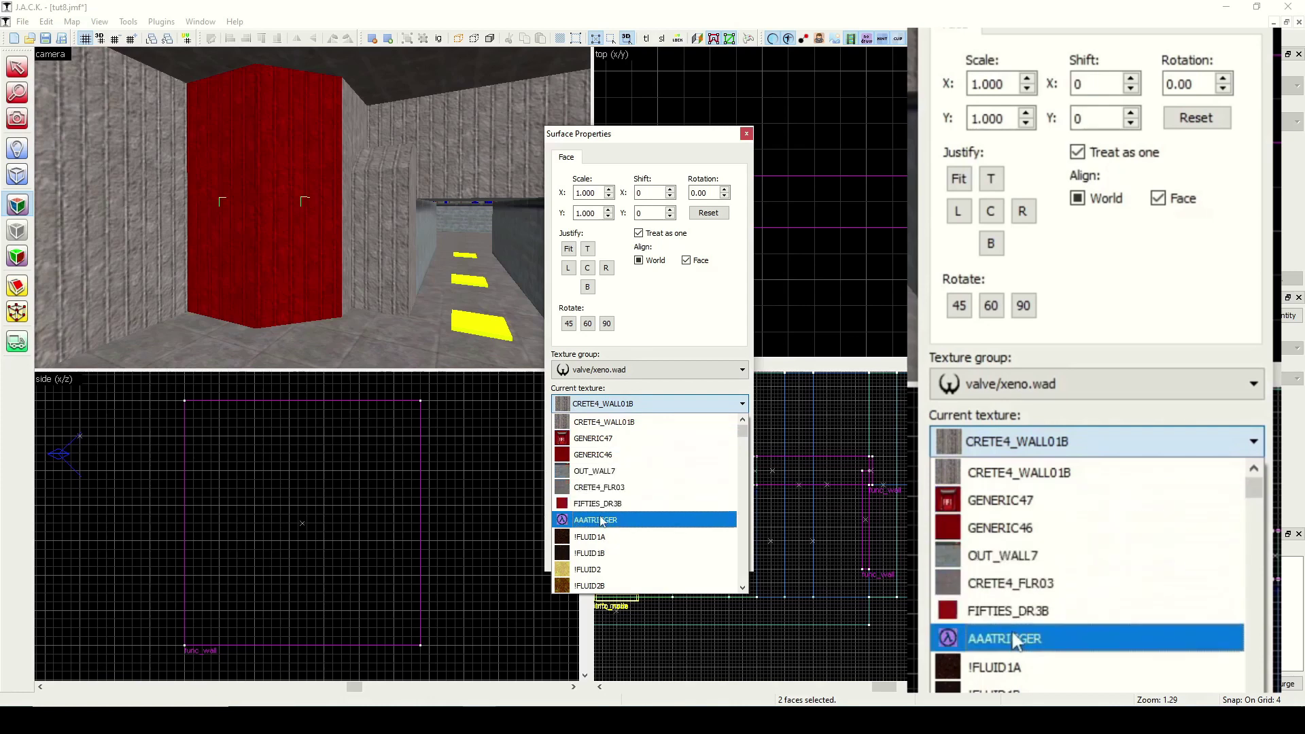
pyautogui.scroll(-2, 602, 507)
pyautogui.scroll(-10, 602, 507)
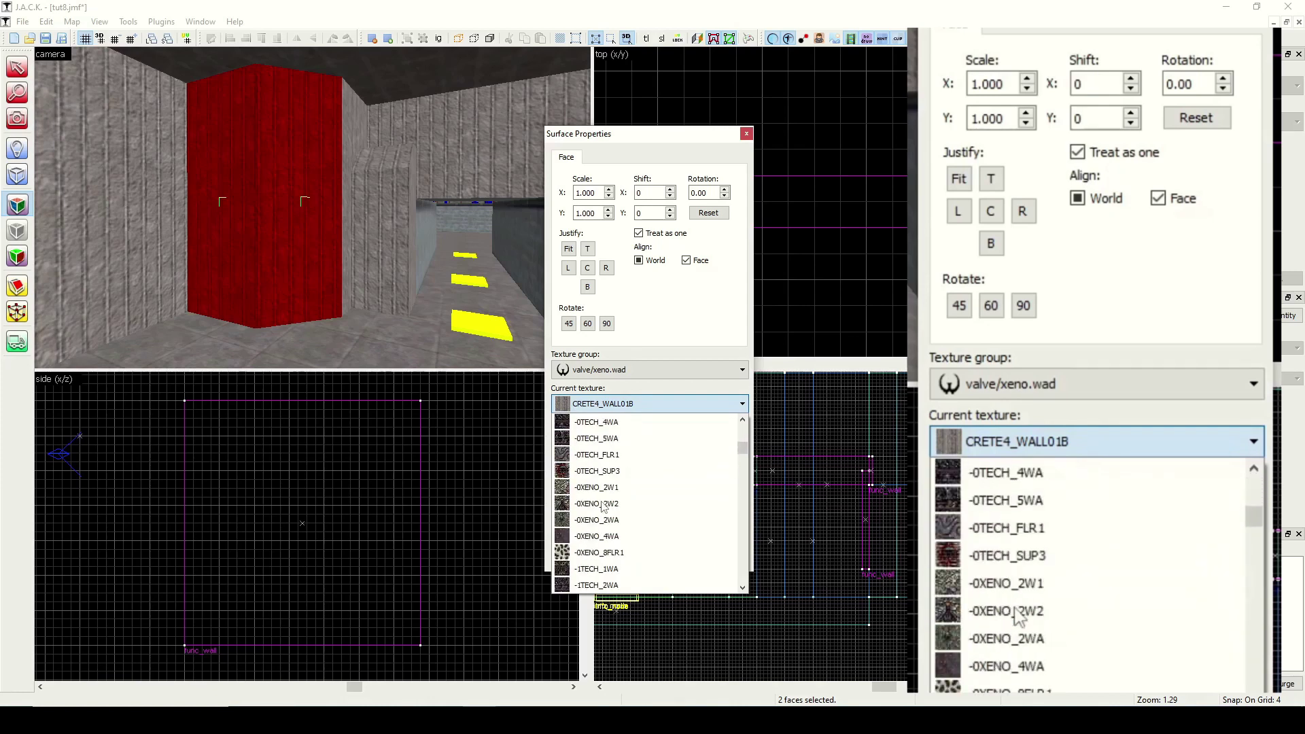
# Browse the textures visually, and try the only-used-textures display on valve/xeno.wad and on all textures.
pyautogui.click(637, 346)
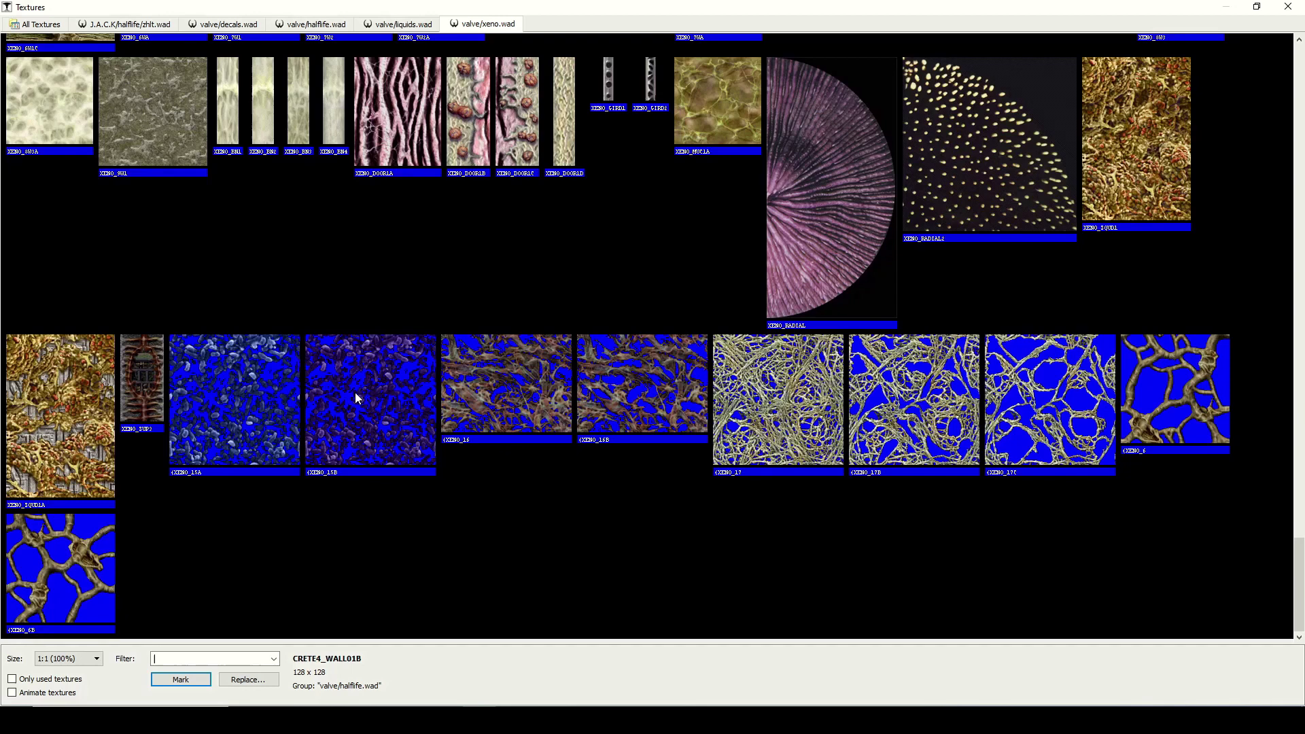
pyautogui.click(23, 684)
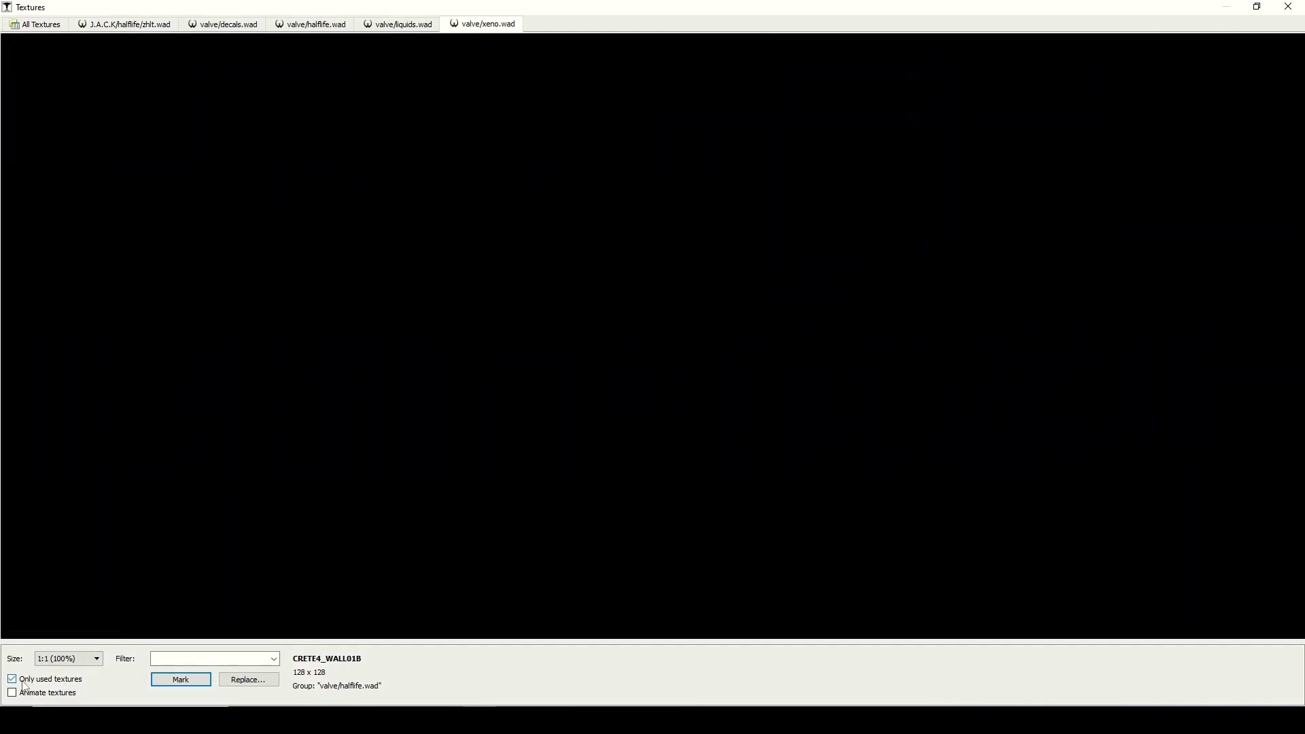
pyautogui.click(31, 24)
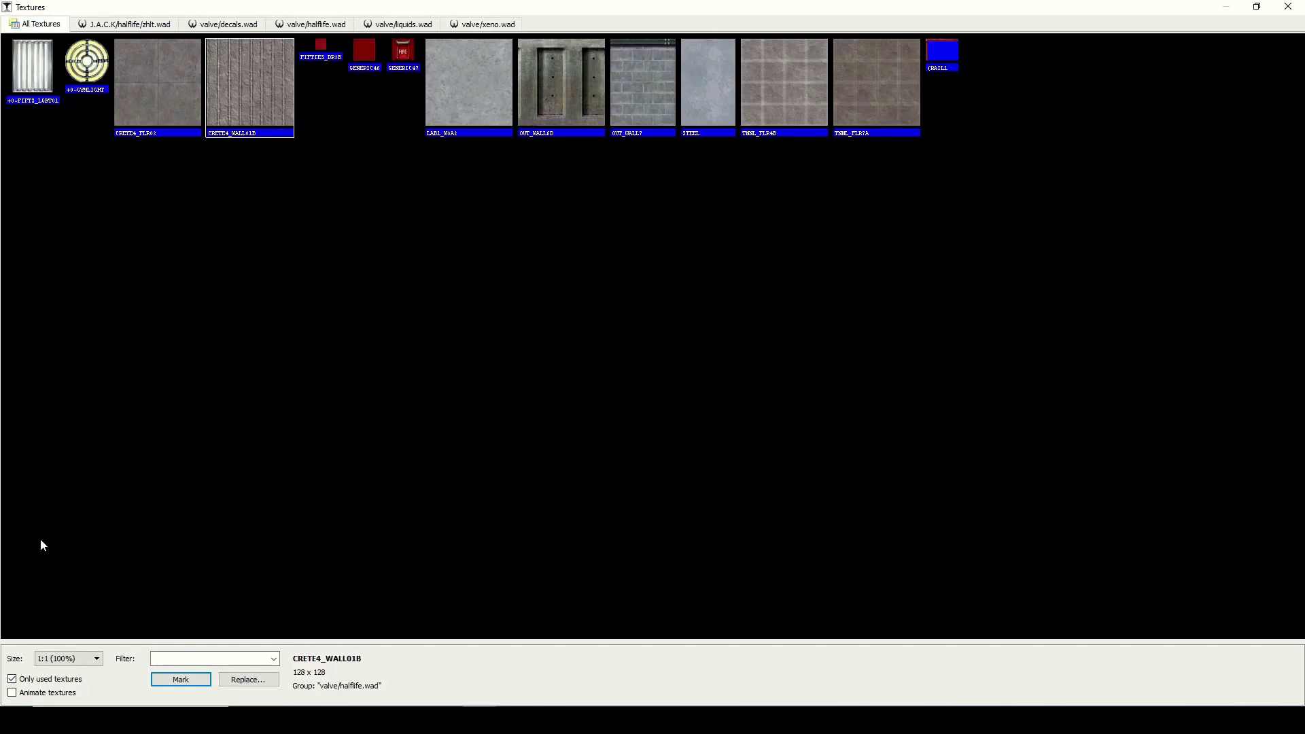
pyautogui.click(12, 679)
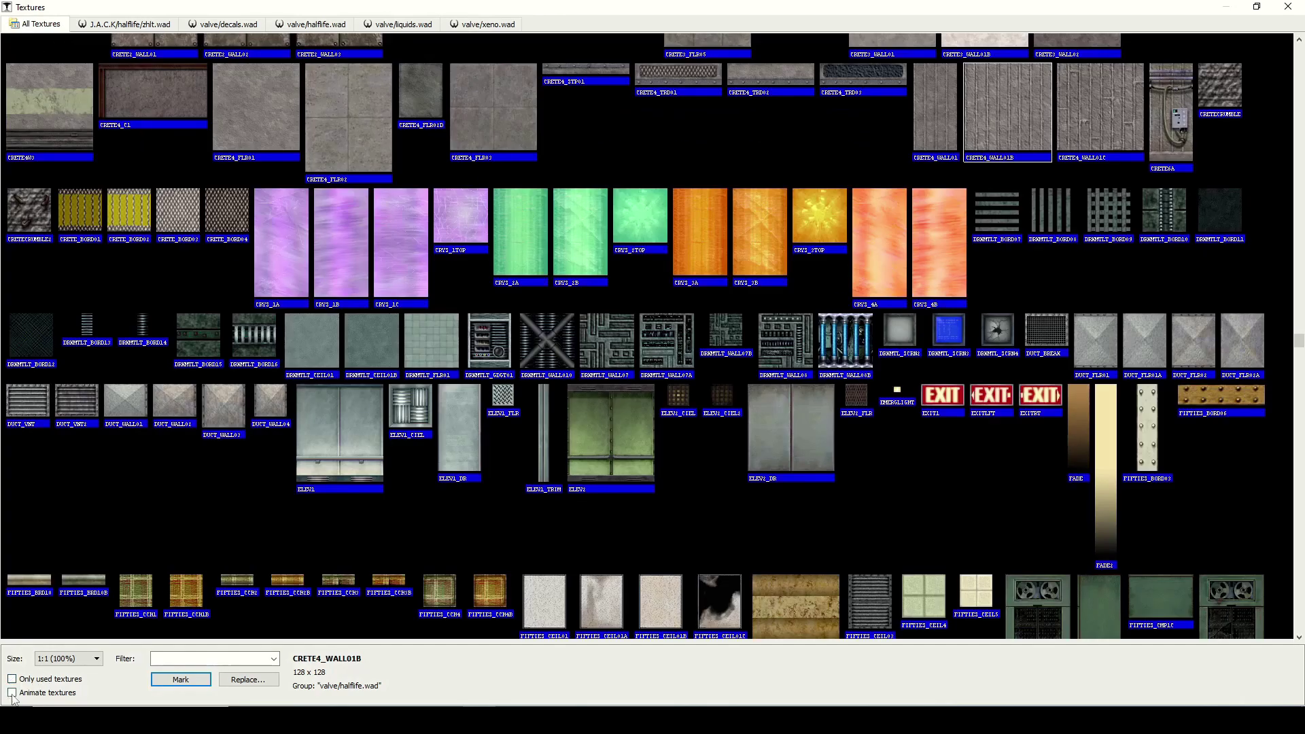
# Preview animated textures whose names match the filter "+1", and turn the animation off.
pyautogui.click(12, 693)
pyautogui.click(166, 659)
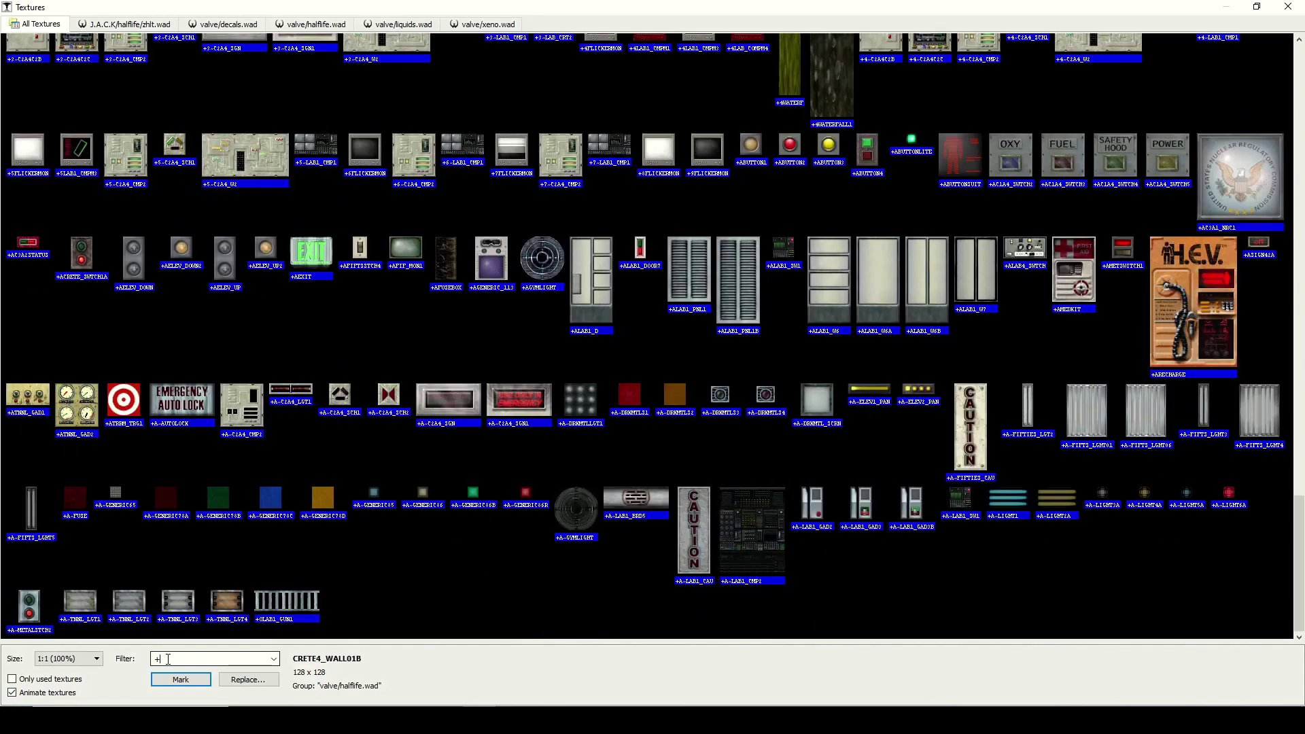
pyautogui.write('1')
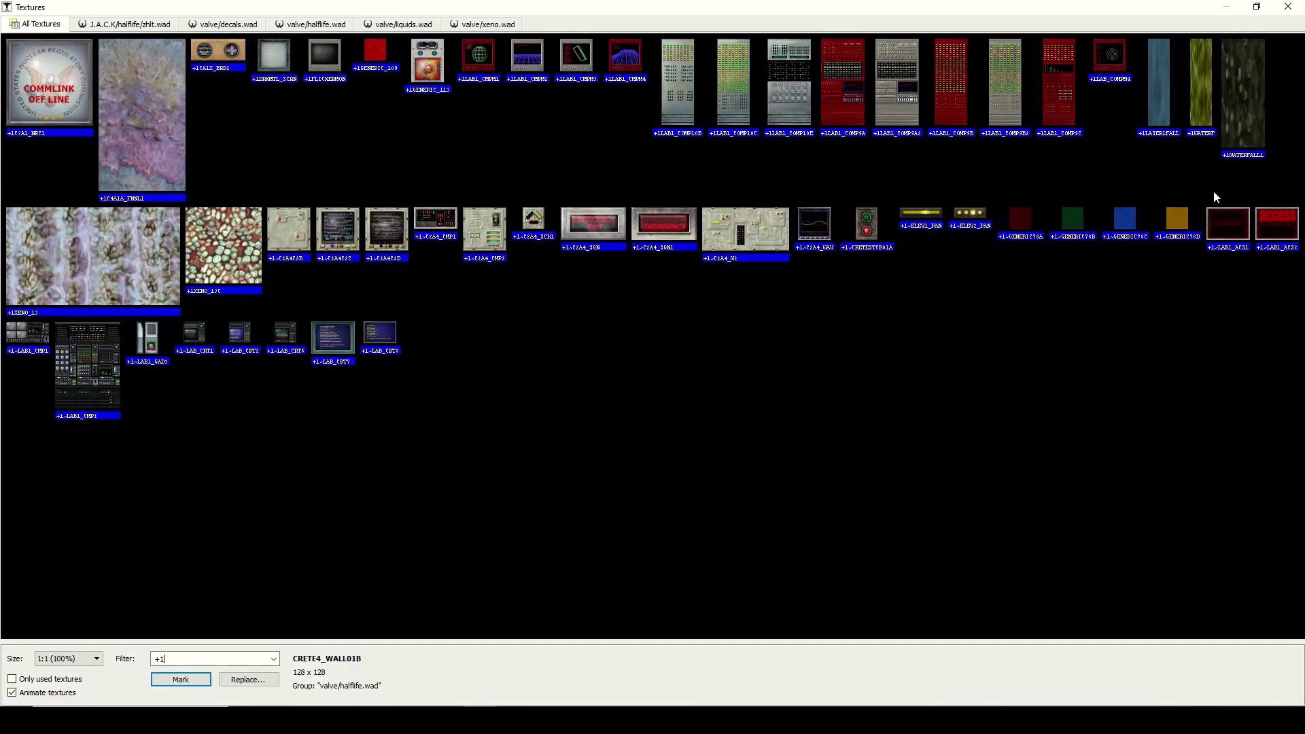
pyautogui.click(63, 688)
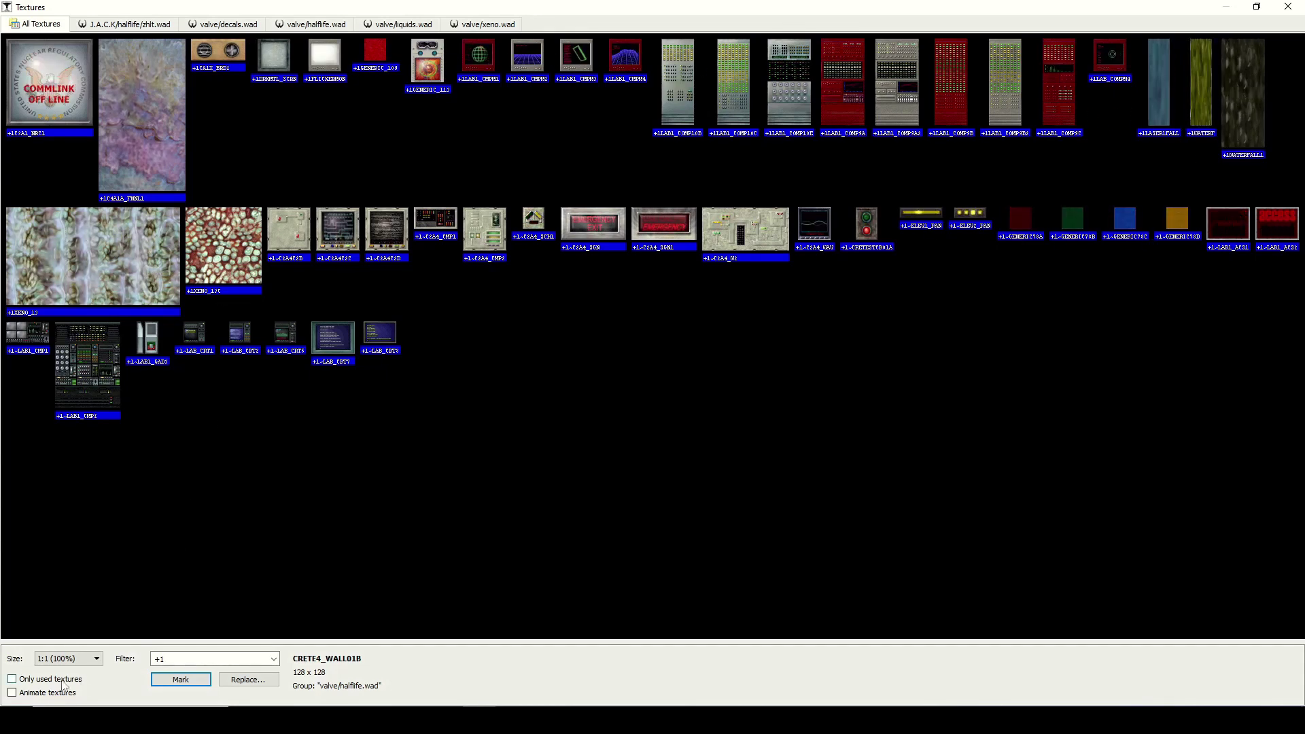
# Show only the used textures without a name filter, mark every face using CRETE4_WALL01B, and close the texture browser.
pyautogui.click(62, 681)
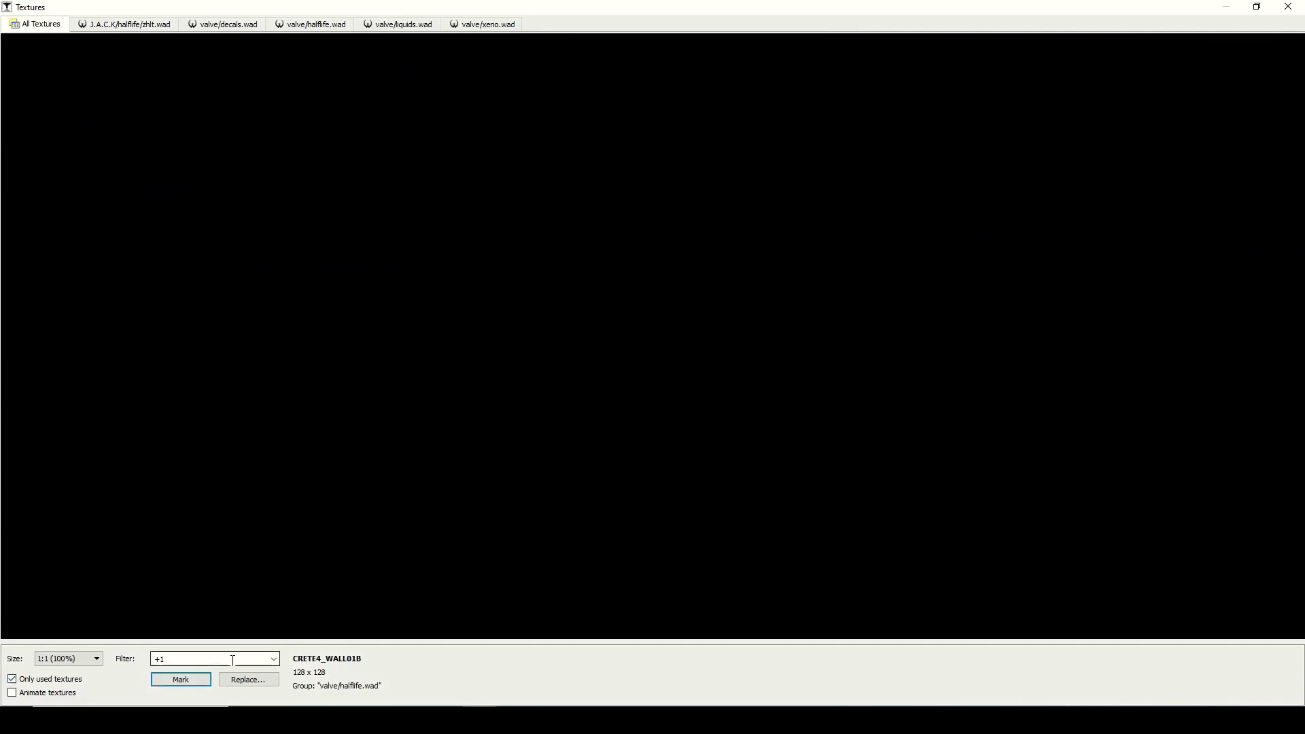
pyautogui.moveTo(233, 659); pyautogui.dragTo(99, 658)
pyautogui.press('BackSpace')
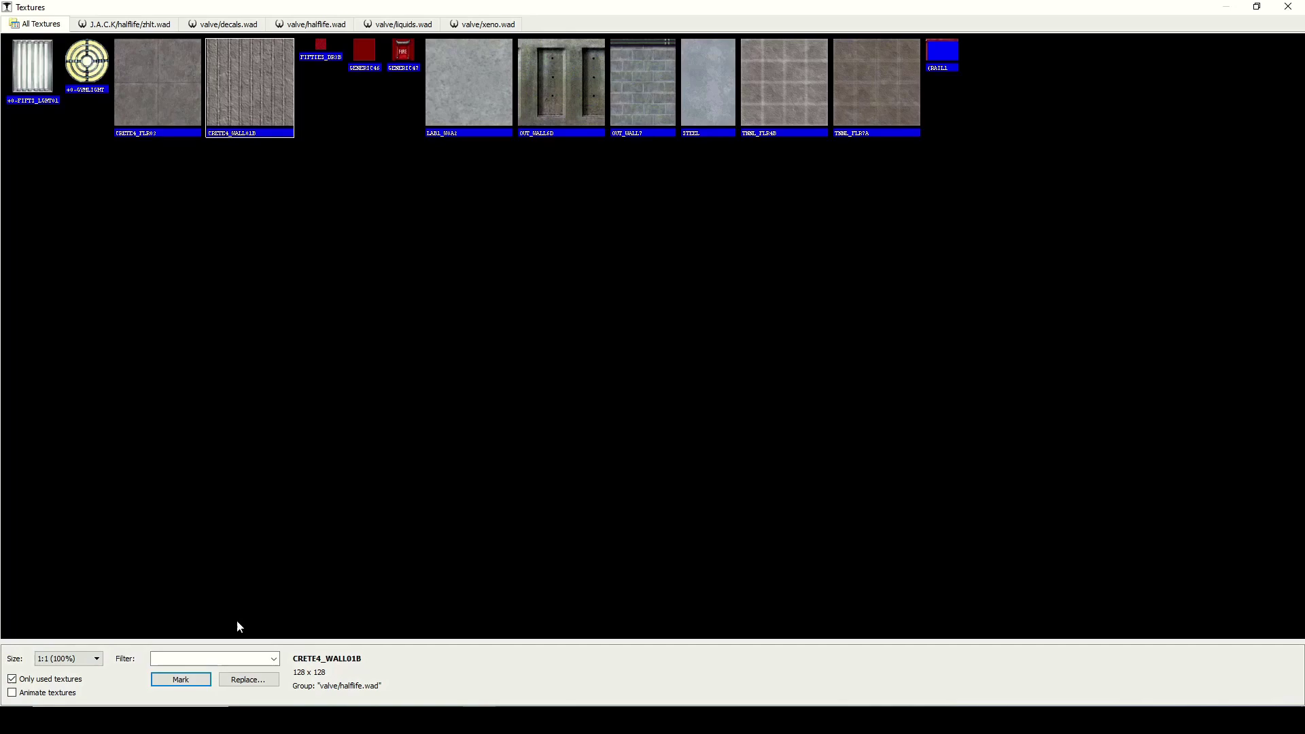
pyautogui.click(181, 680)
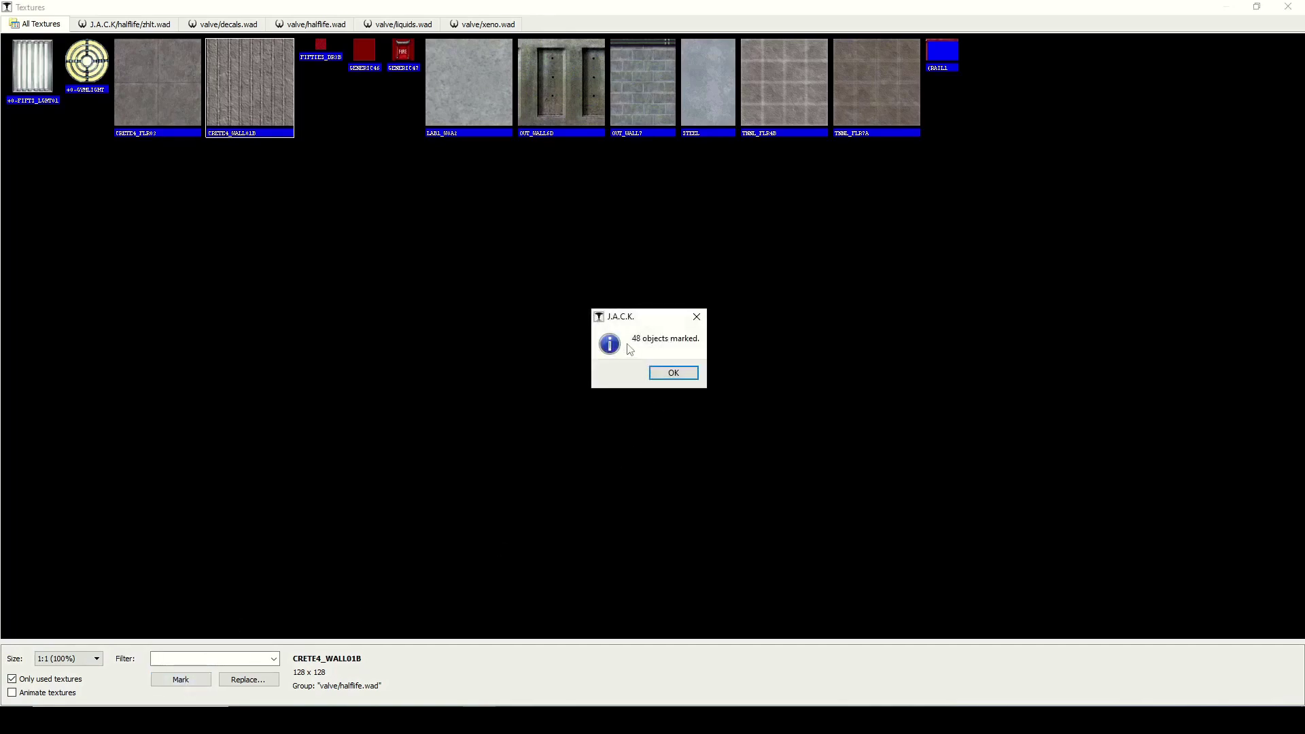
pyautogui.click(685, 373)
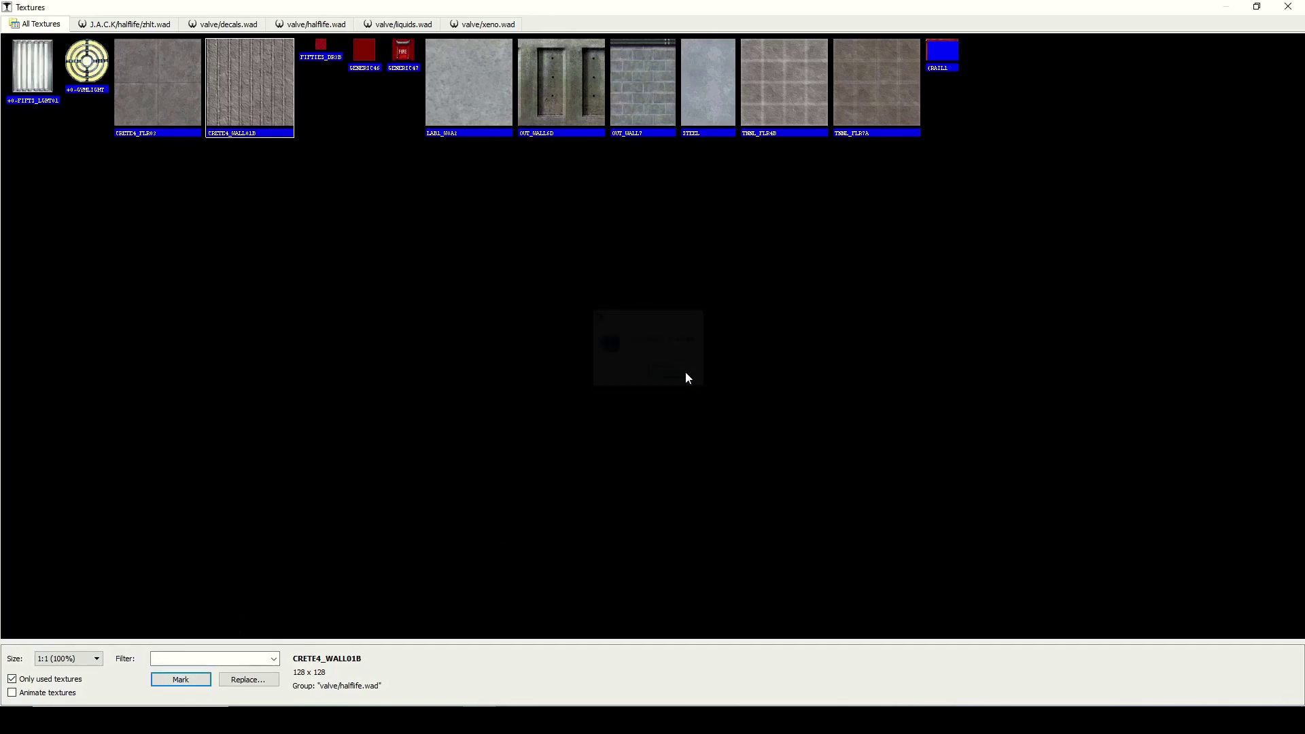
pyautogui.click(1281, 6)
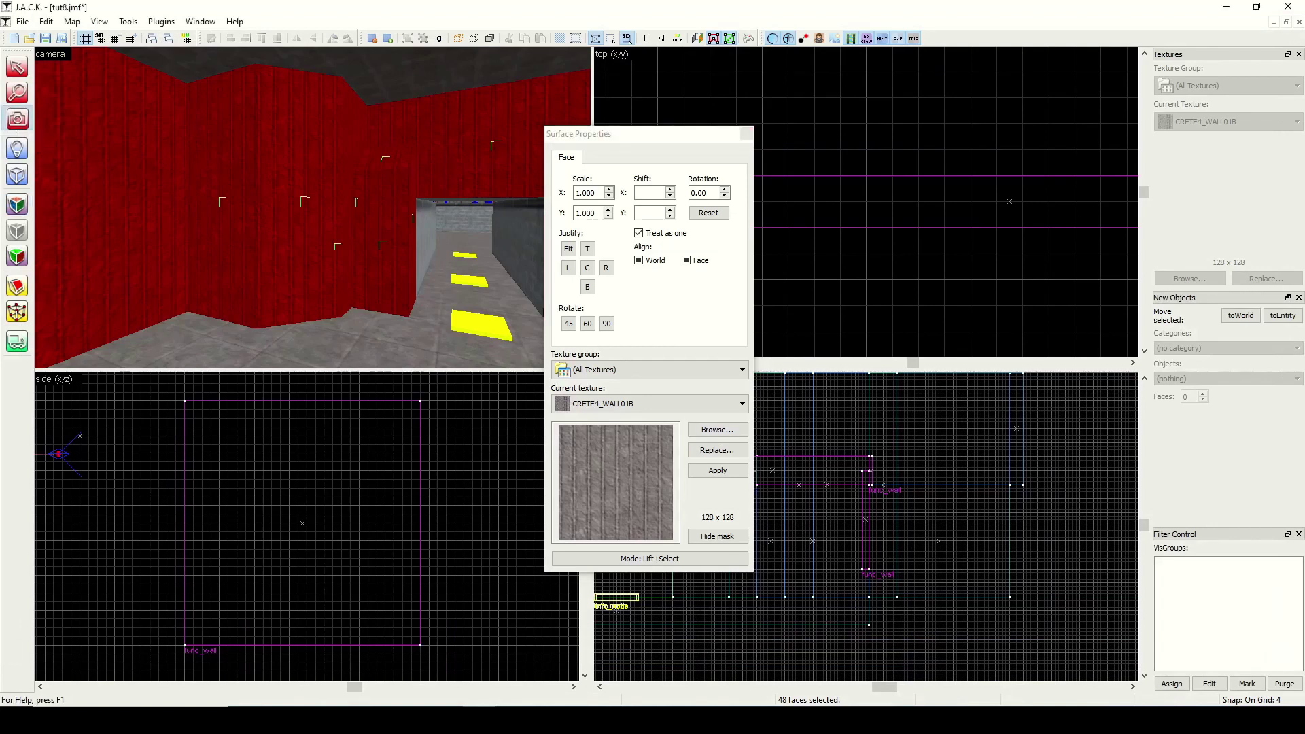
# Look around the room at the marked CRETE4_WALL01B faces, clear the selection and restart face texture editing.
pyautogui.press('z')
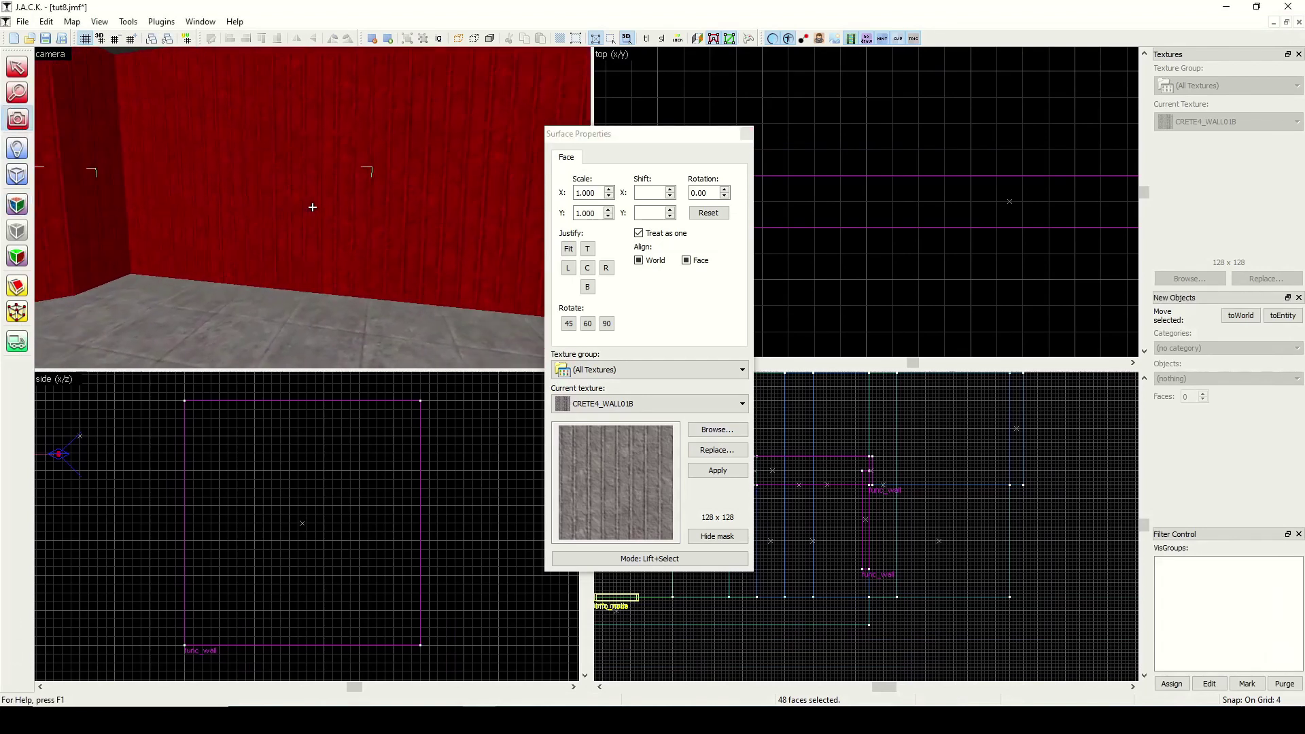
pyautogui.press('Left')
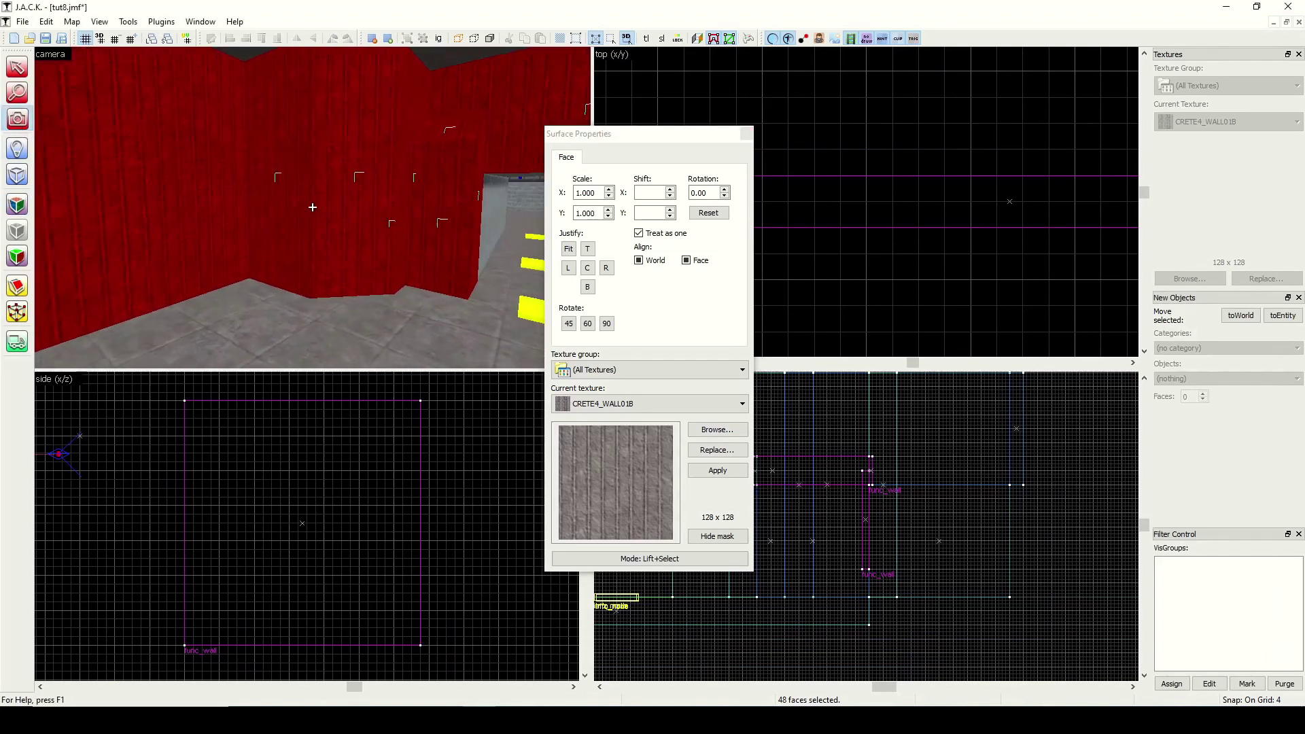
pyautogui.press('z')
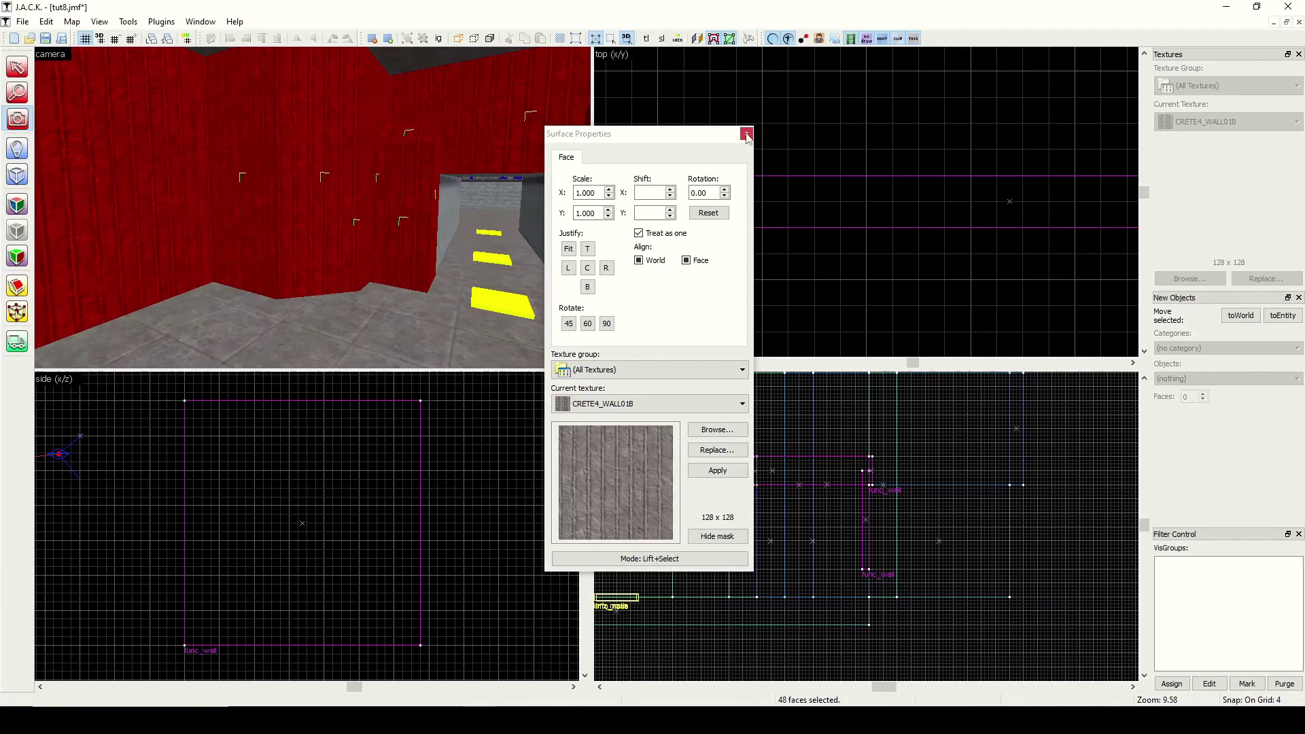
pyautogui.click(746, 134)
pyautogui.hotkey('shift', 'a')
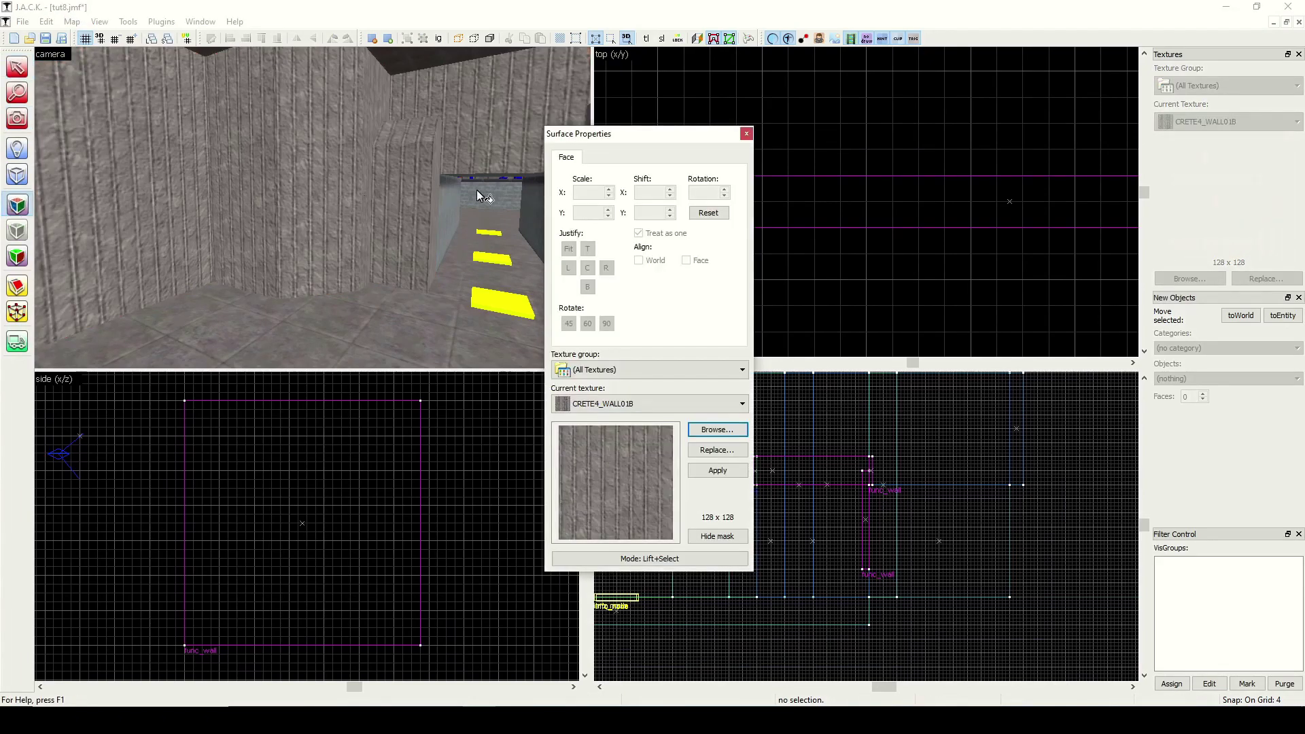
pyautogui.click(703, 450)
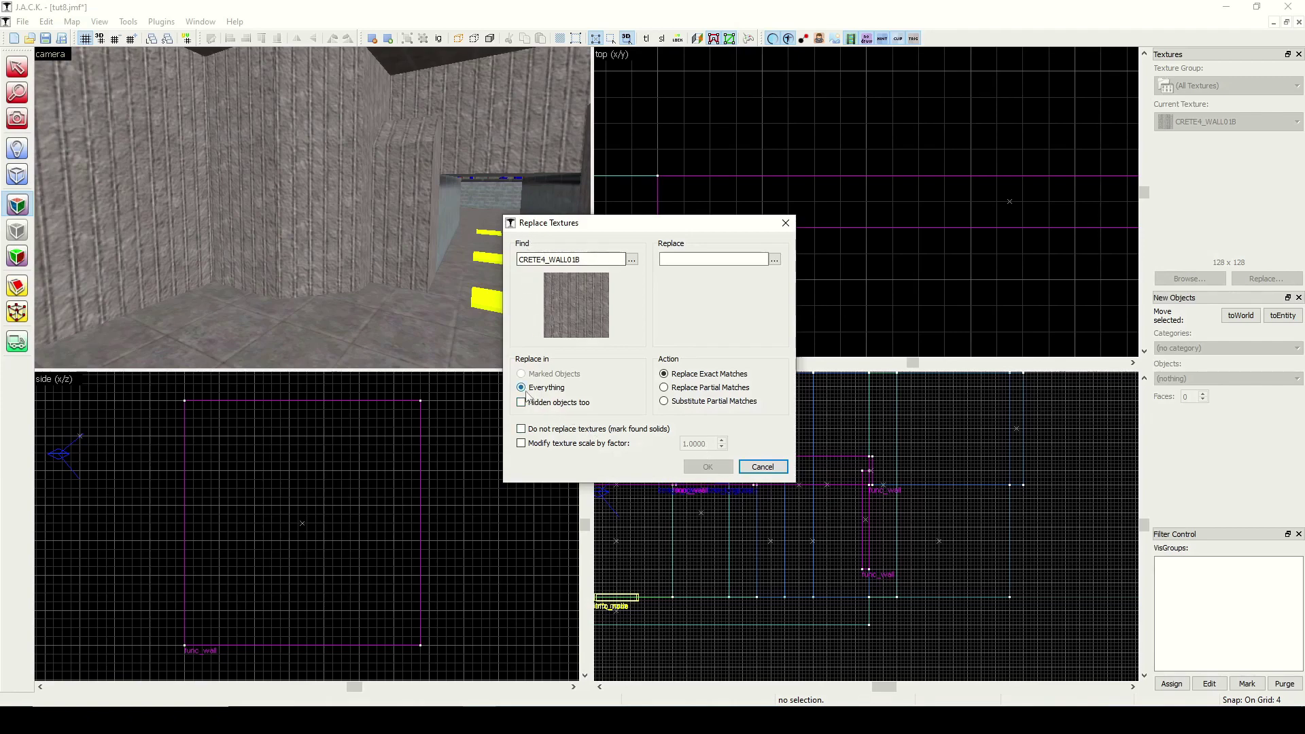
pyautogui.click(23, 217)
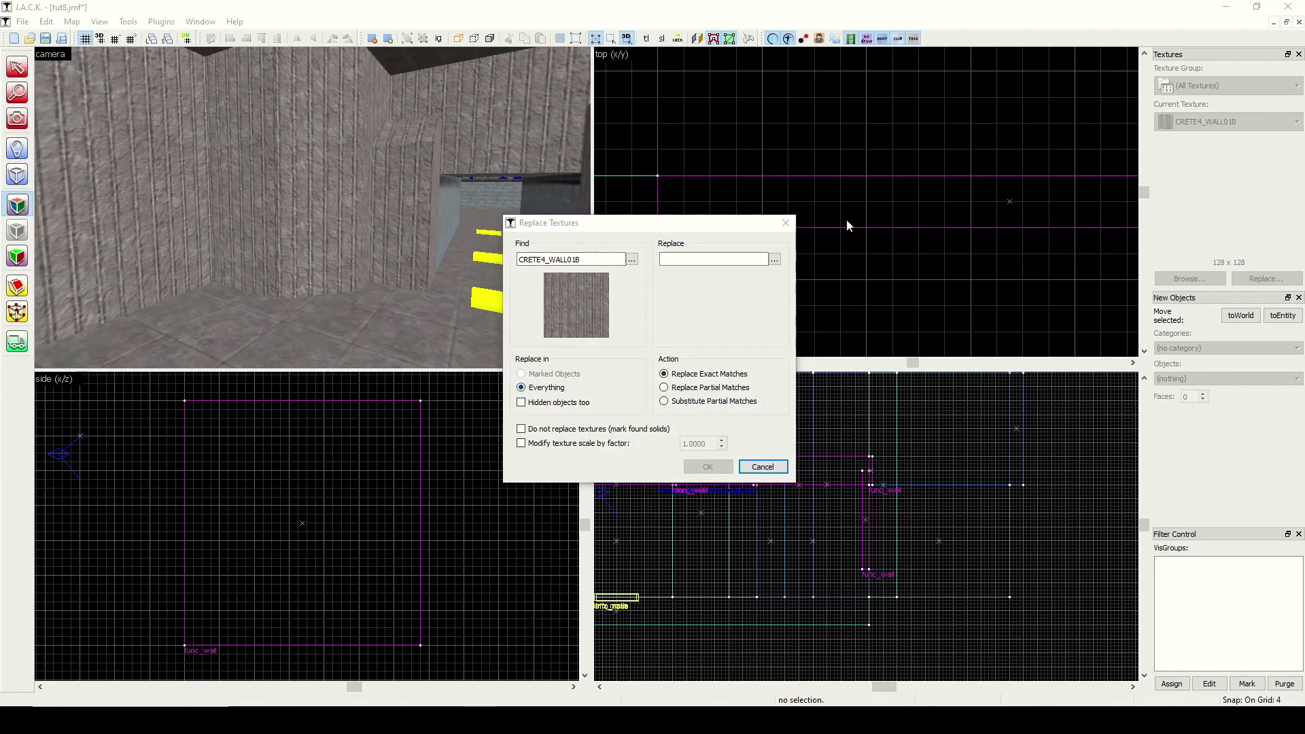
pyautogui.click(786, 223)
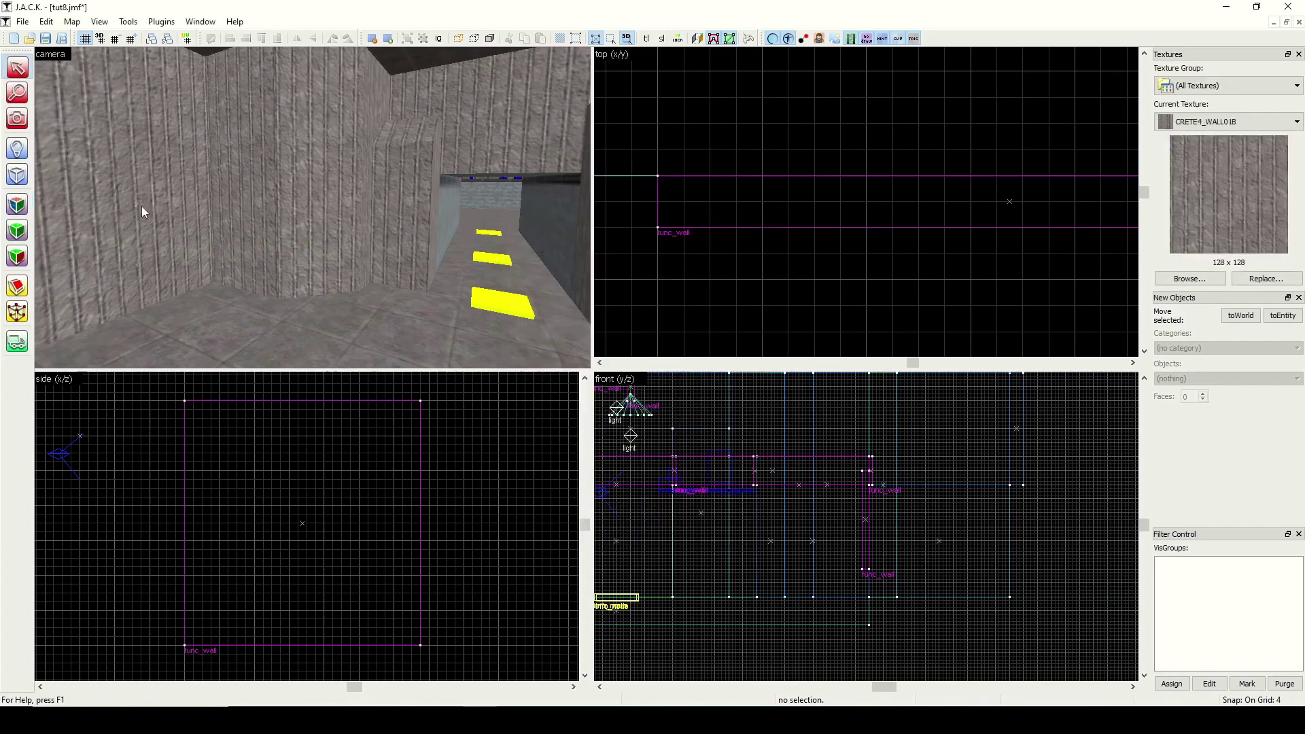
# Select six faces together for texture editing, including the side wall, floor, angled wall and front of the block beside the corridor.
pyautogui.click(110, 236)
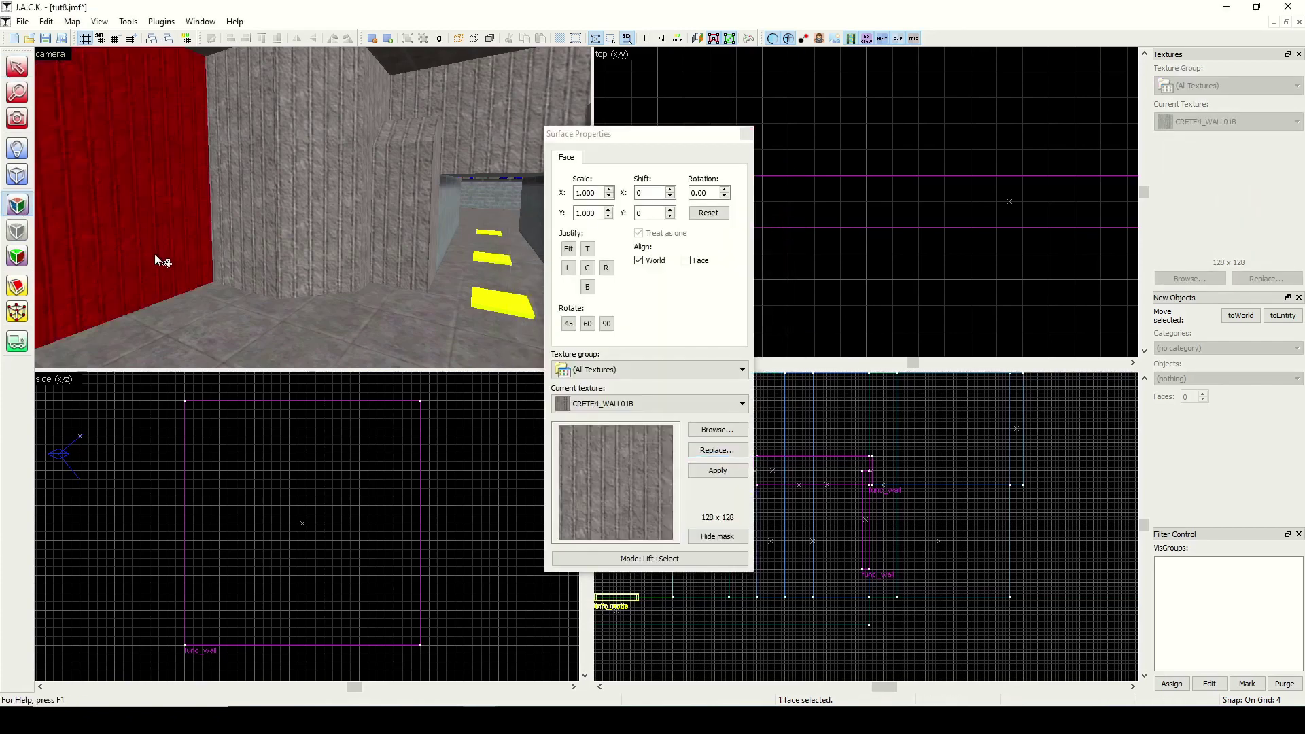
pyautogui.keyDown('ctrl'); pyautogui.click(192, 337); pyautogui.keyUp('ctrl')
pyautogui.keyDown('ctrl'); pyautogui.click(259, 272); pyautogui.keyUp('ctrl')
pyautogui.keyDown('ctrl'); pyautogui.click(320, 245); pyautogui.keyUp('ctrl')
pyautogui.keyDown('ctrl'); pyautogui.click(440, 248); pyautogui.keyUp('ctrl')
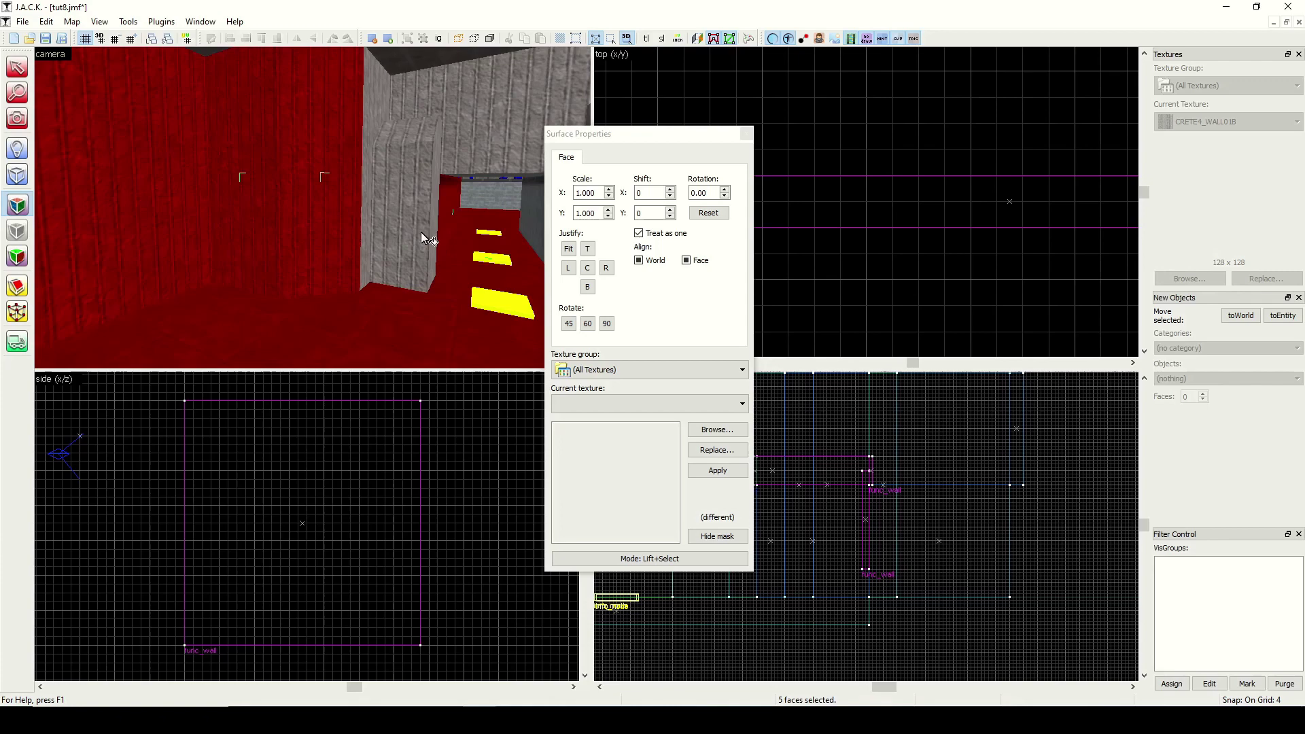
pyautogui.keyDown('ctrl'); pyautogui.click(422, 235); pyautogui.keyUp('ctrl')
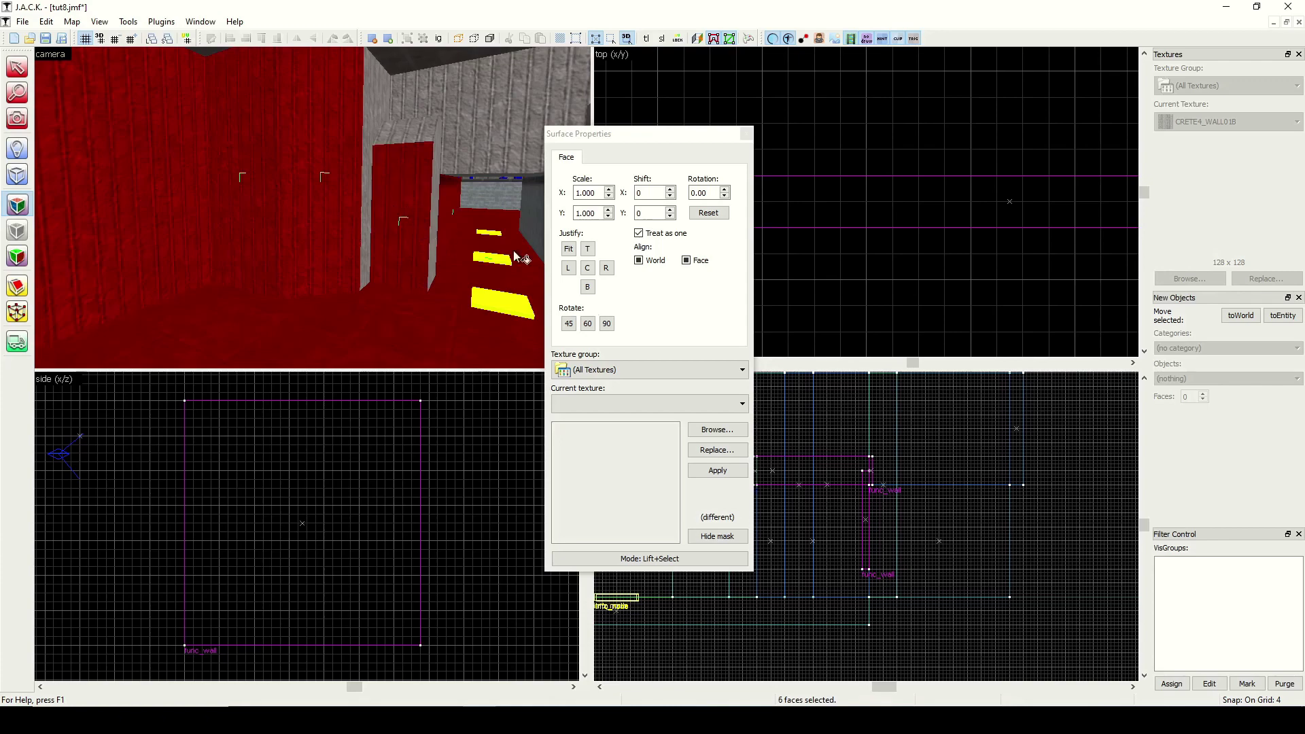
# Mark all exact CRETE4_WALL01B matches in everything, hidden objects included, using Replace Textures without replacing any texture.
pyautogui.click(718, 450)
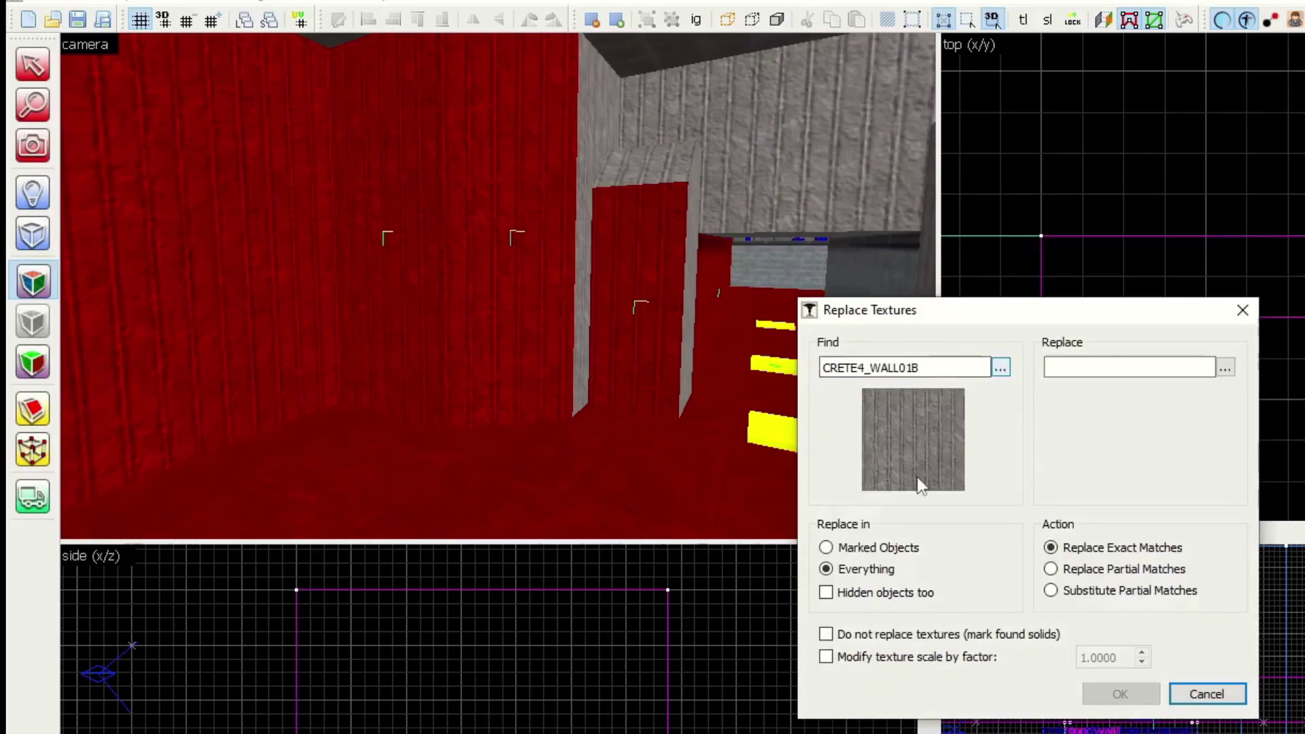
pyautogui.click(847, 551)
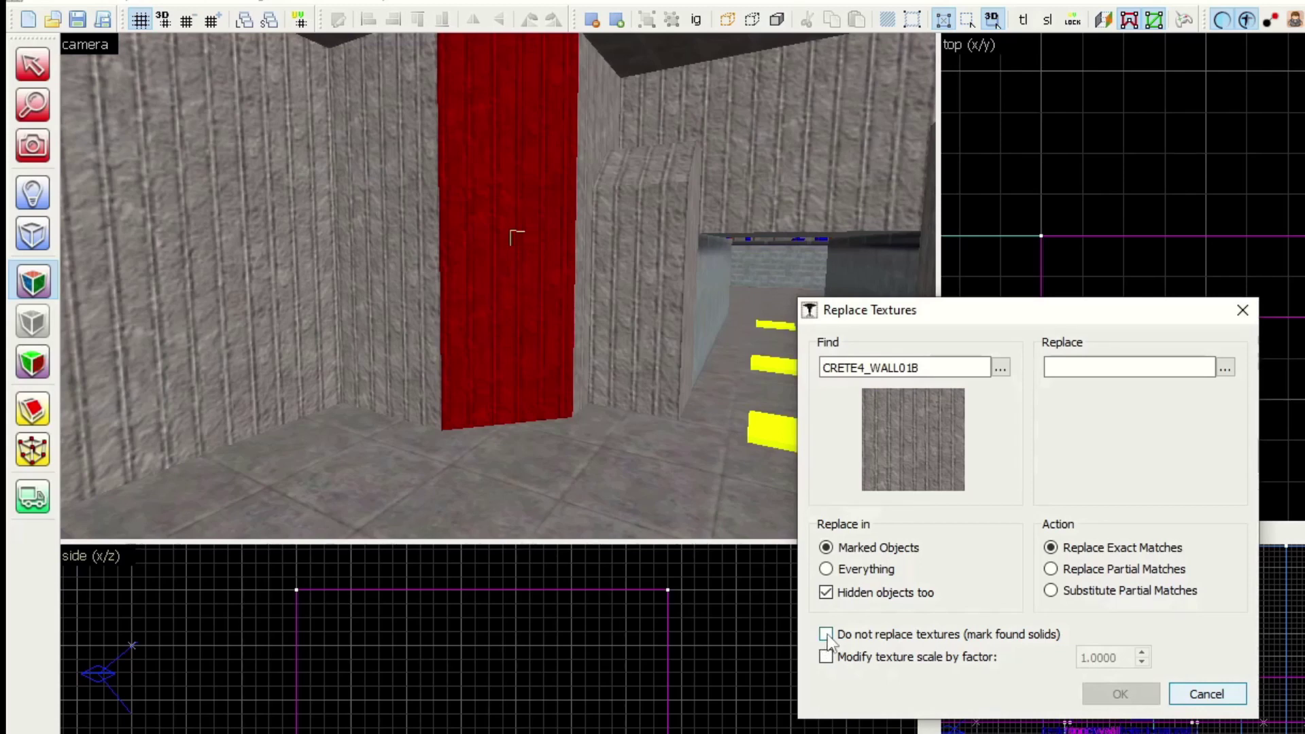
pyautogui.click(826, 634)
pyautogui.click(858, 571)
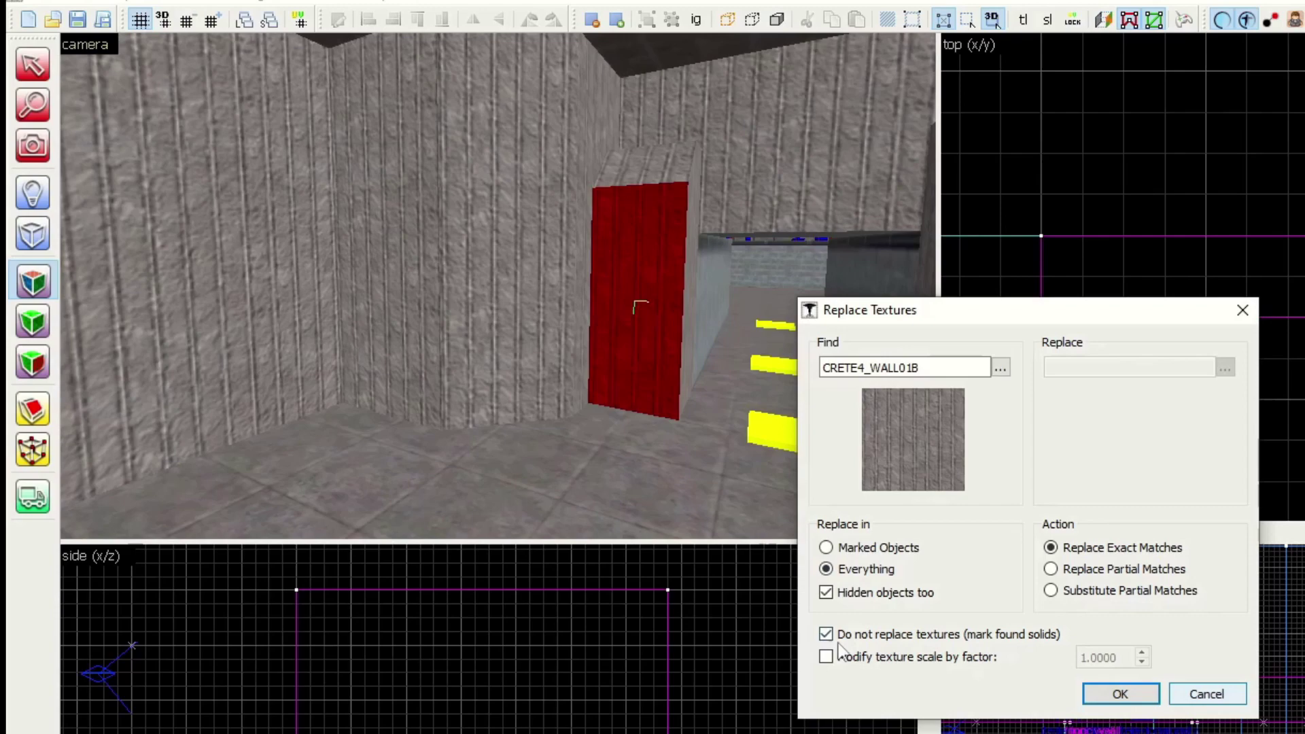
pyautogui.click(867, 638)
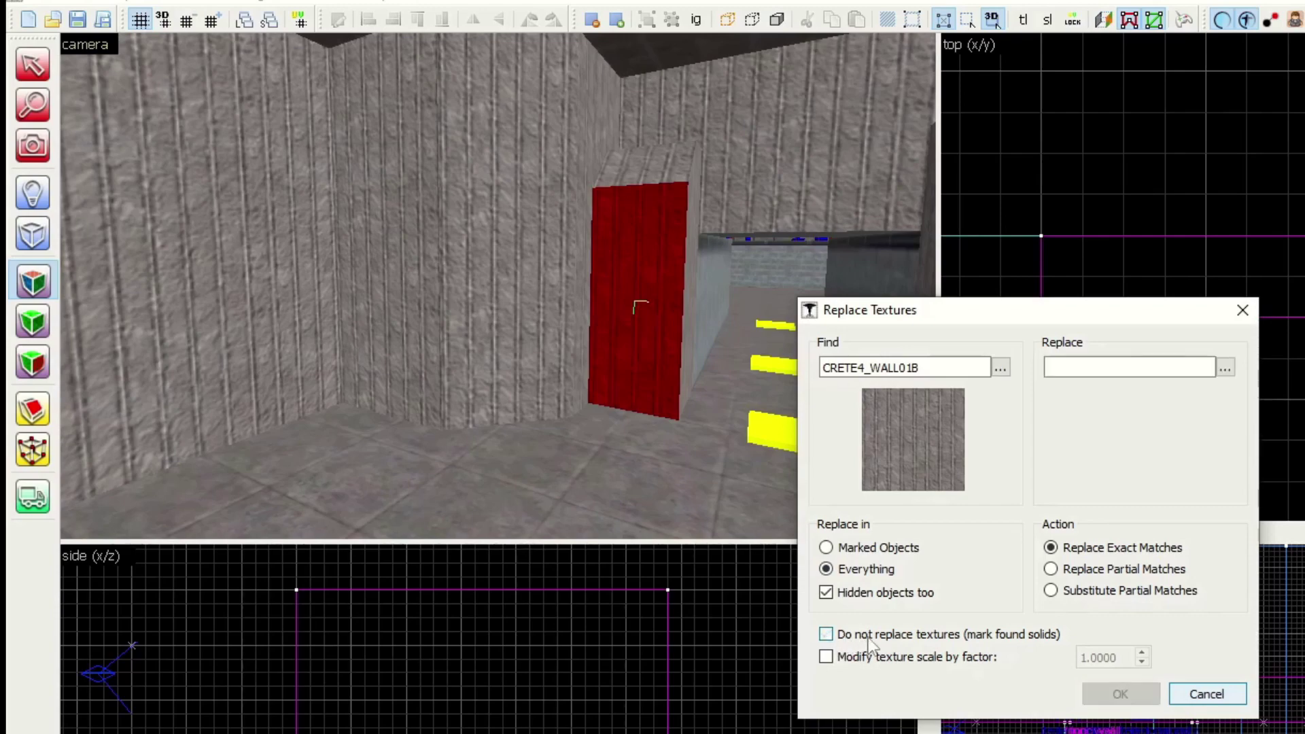
pyautogui.click(868, 638)
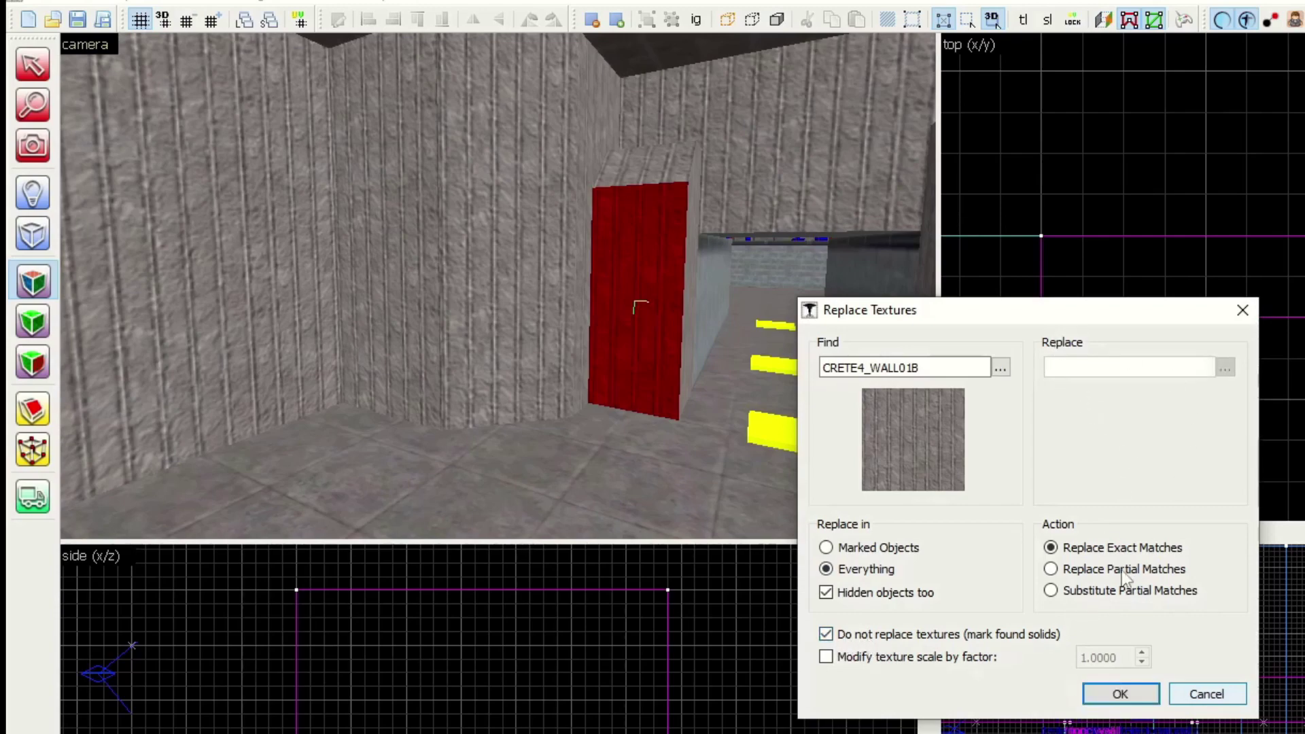
pyautogui.click(1122, 694)
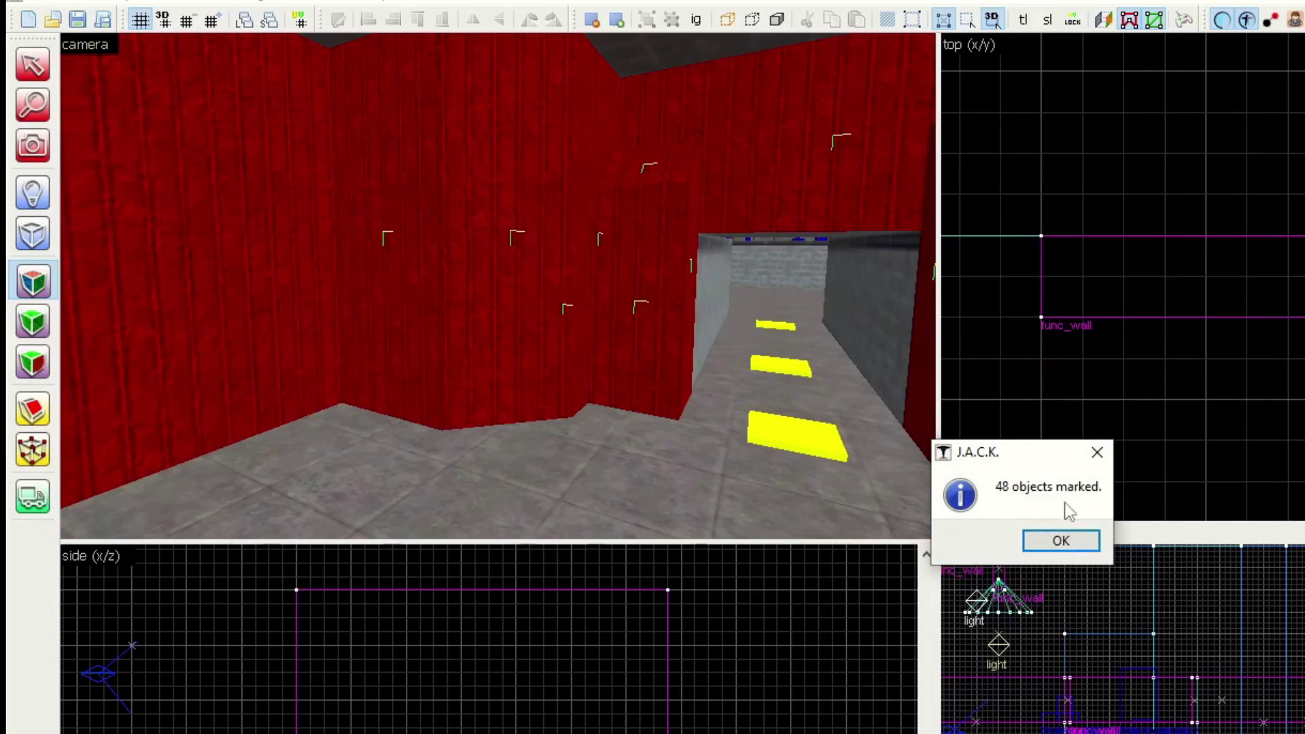
pyautogui.click(1061, 541)
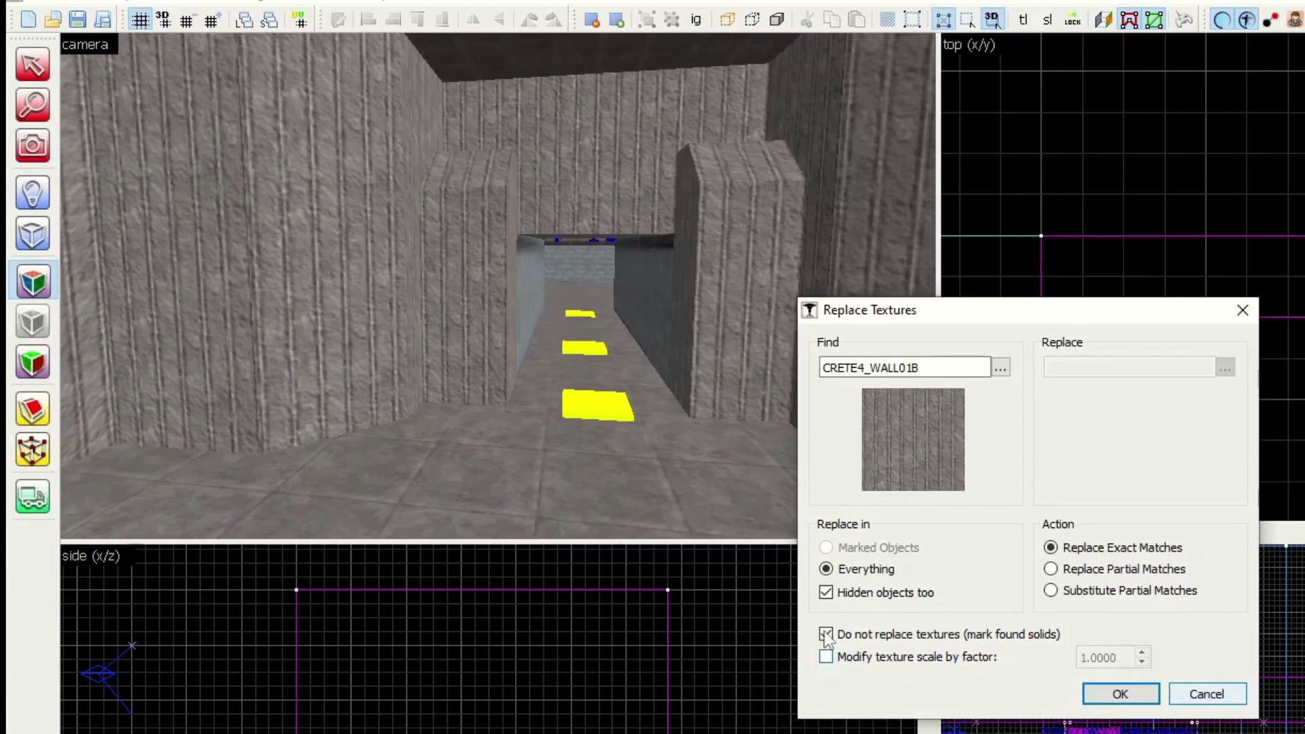
# Try replacing CRETE4_WALL01B without hidden objects and with a modified texture scale factor, and cancel the replacement.
pyautogui.click(826, 634)
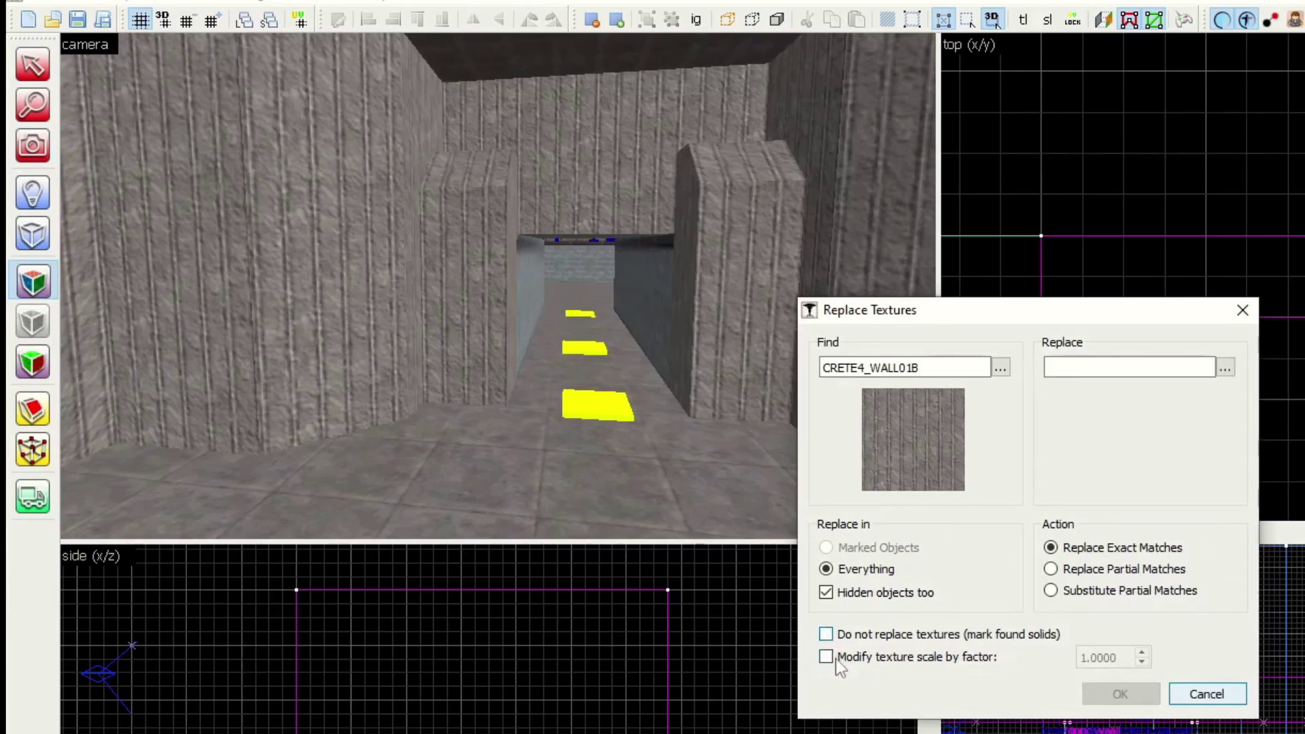
pyautogui.click(825, 592)
pyautogui.click(827, 658)
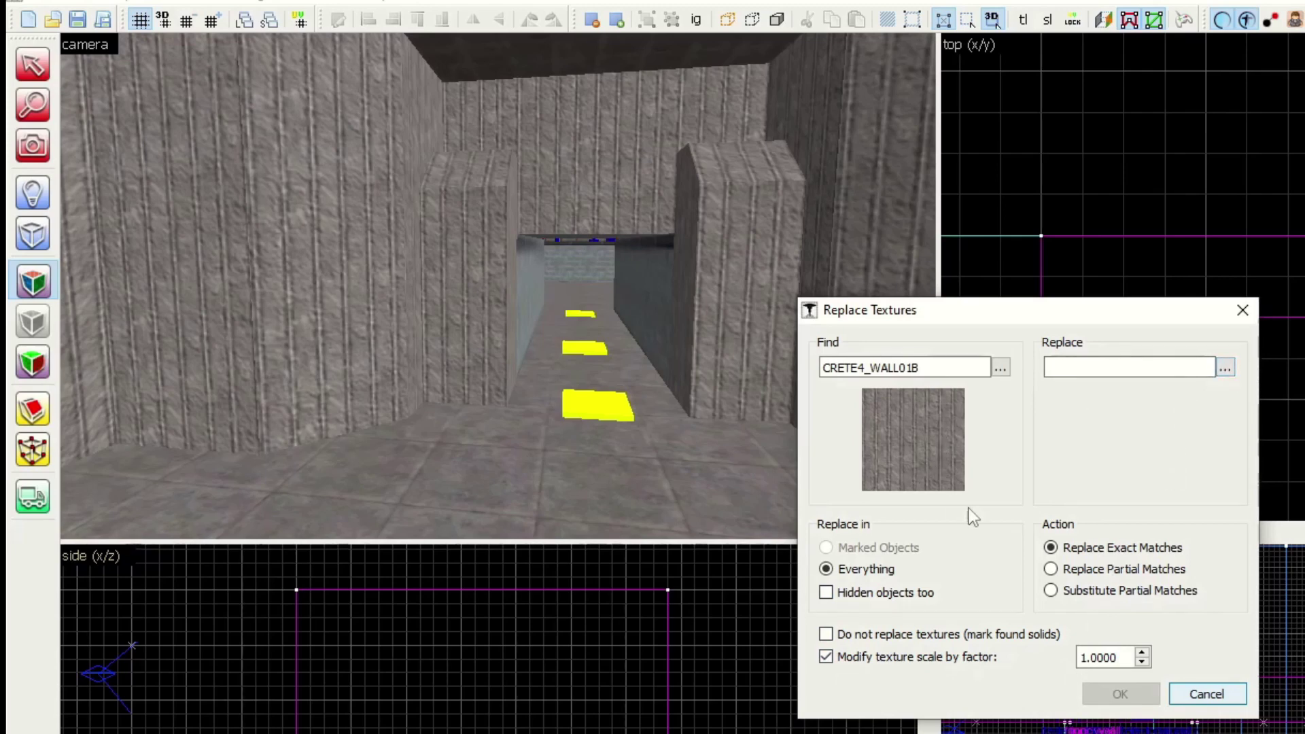
pyautogui.click(1143, 653)
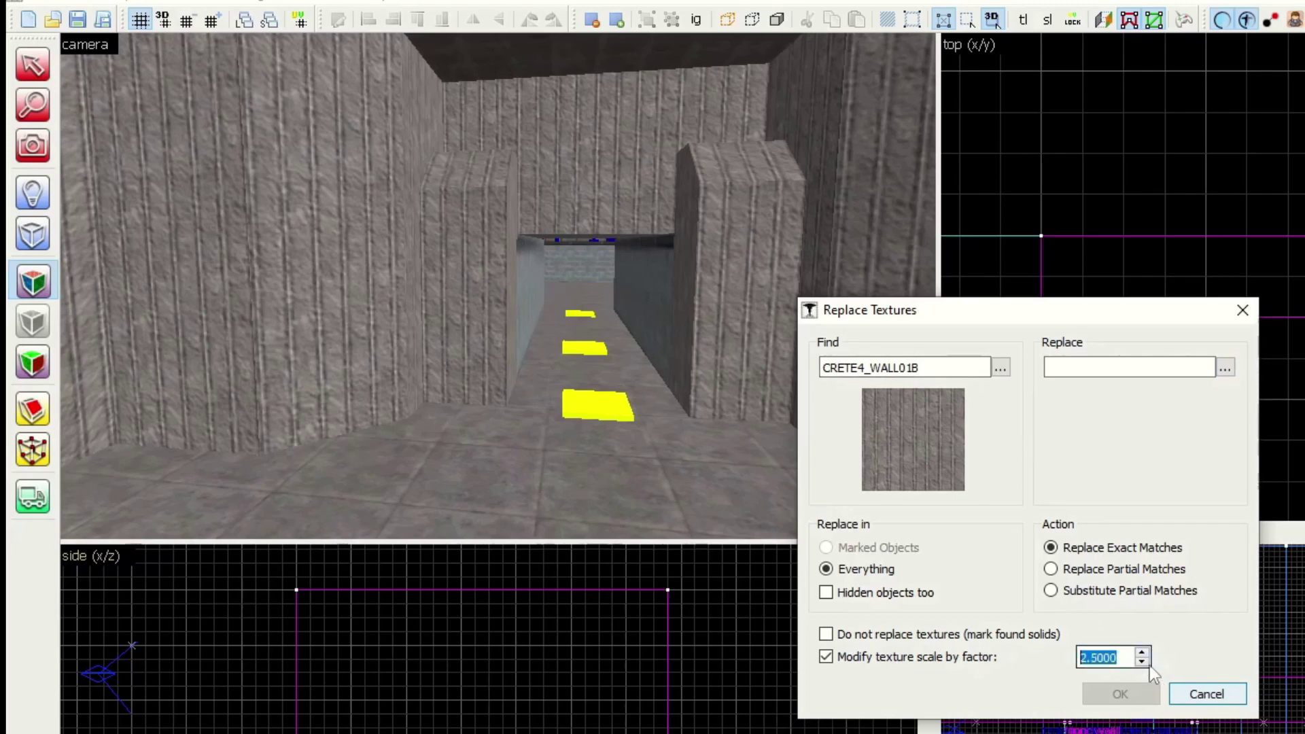
pyautogui.click(1143, 662)
pyautogui.click(1207, 693)
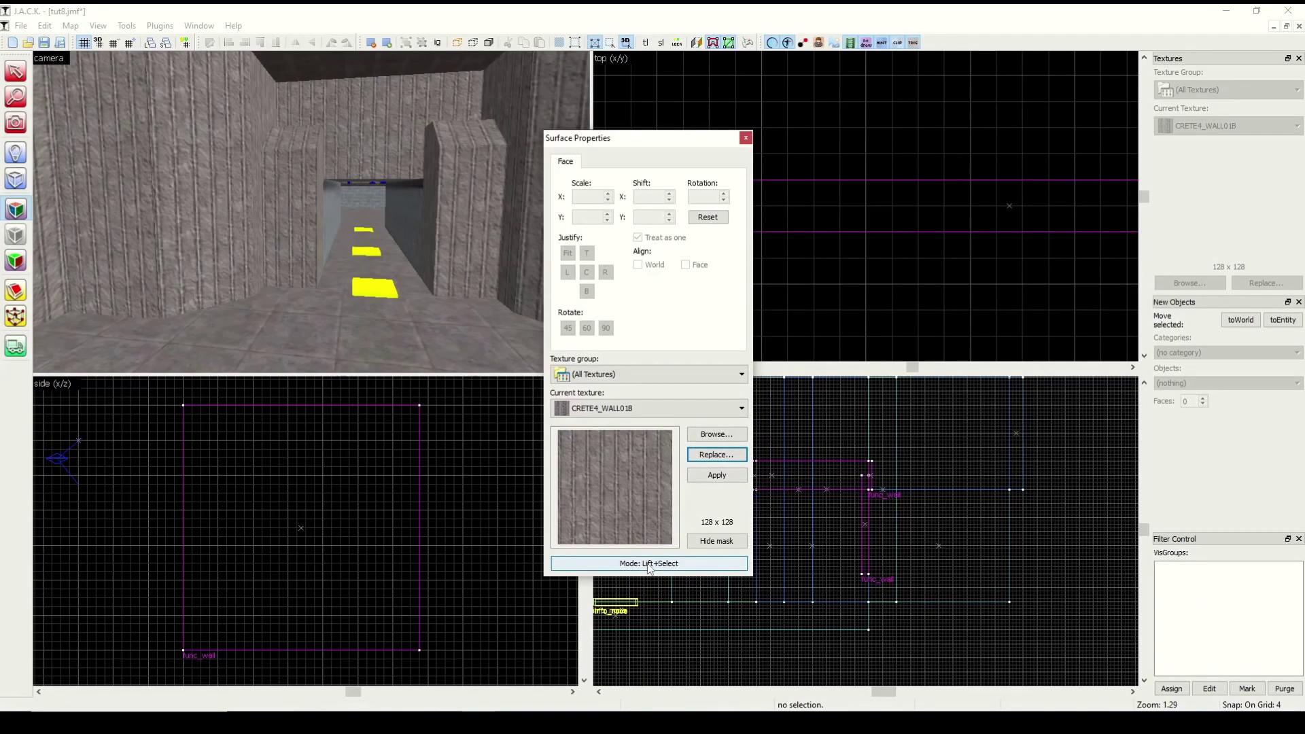
# Lift the texture from the floor in Lift mode, and select the floor face in Select mode.
pyautogui.click(649, 565)
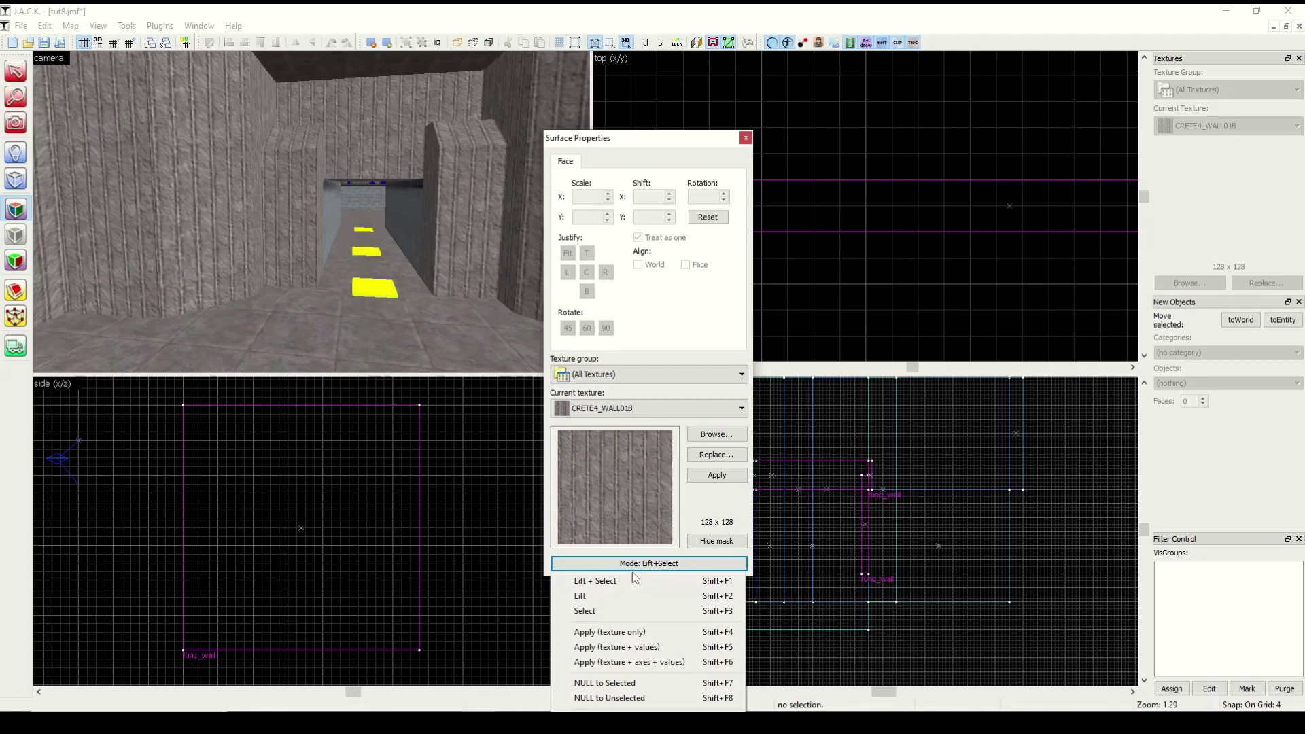
pyautogui.click(612, 596)
pyautogui.click(358, 325)
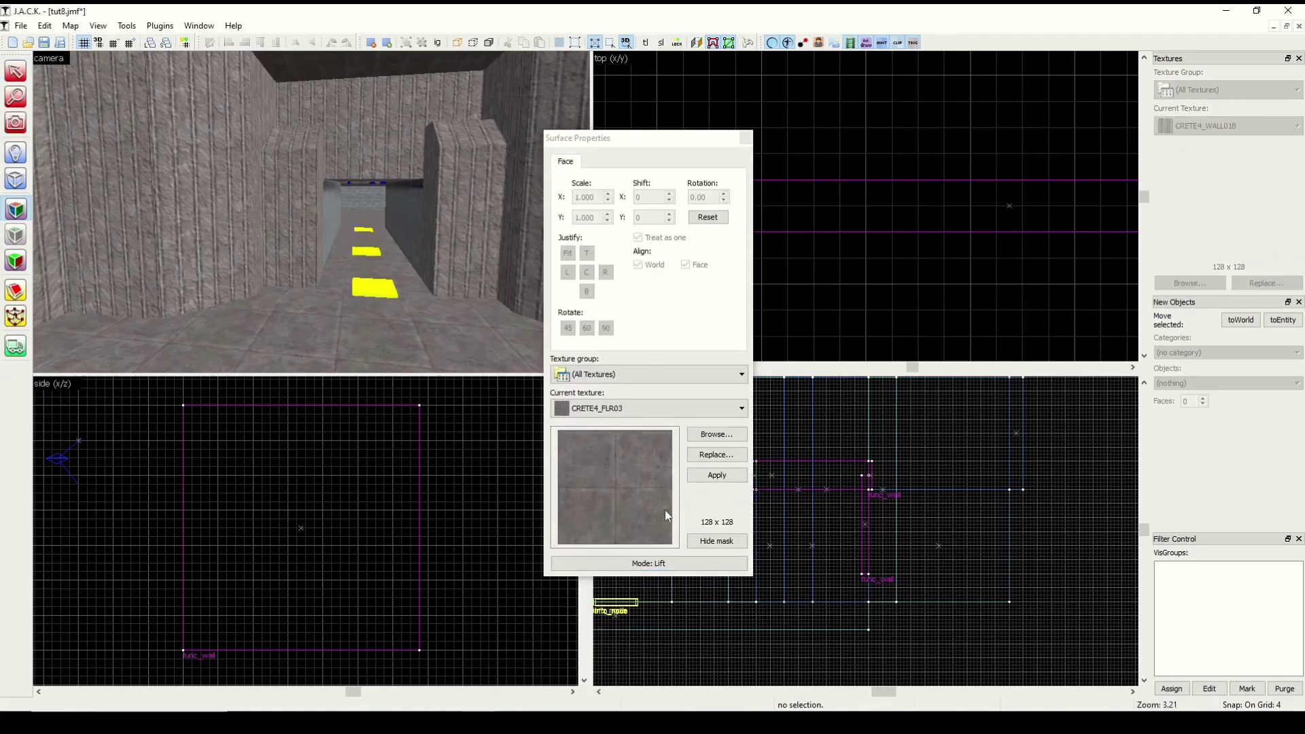
pyautogui.click(658, 564)
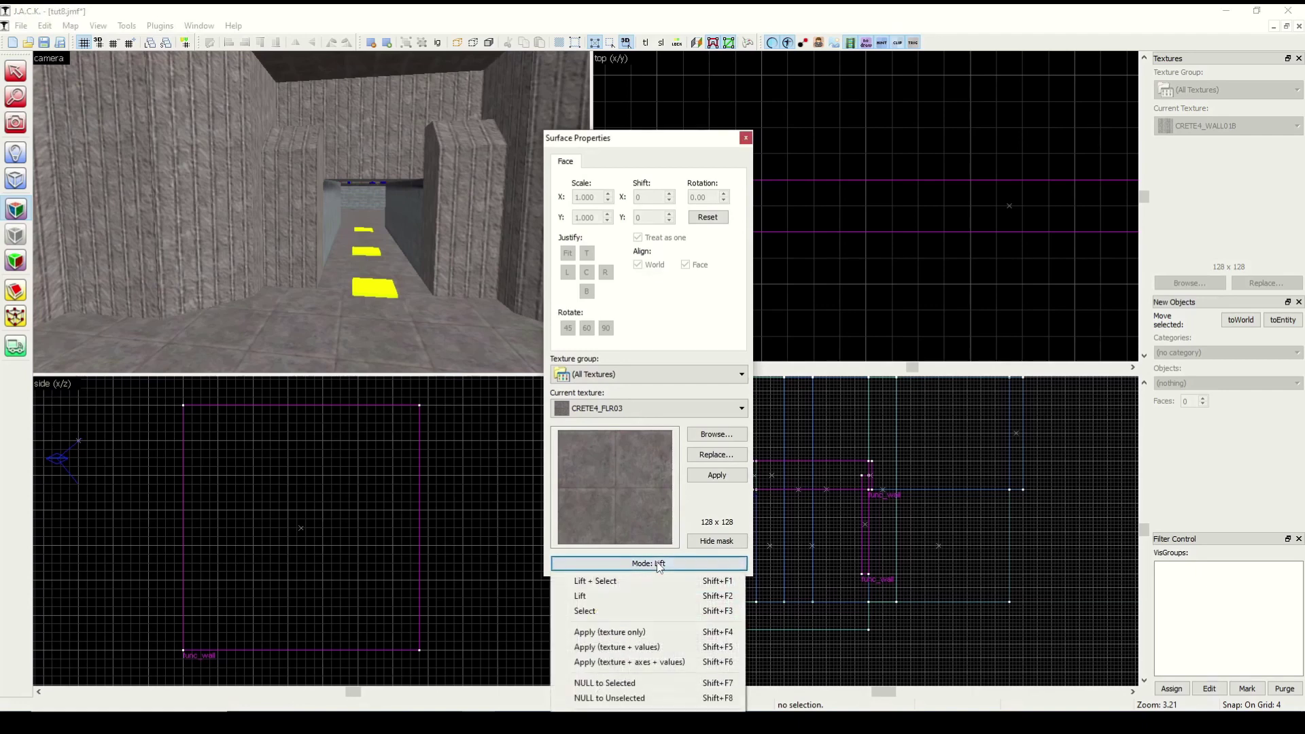
pyautogui.click(614, 611)
pyautogui.click(386, 332)
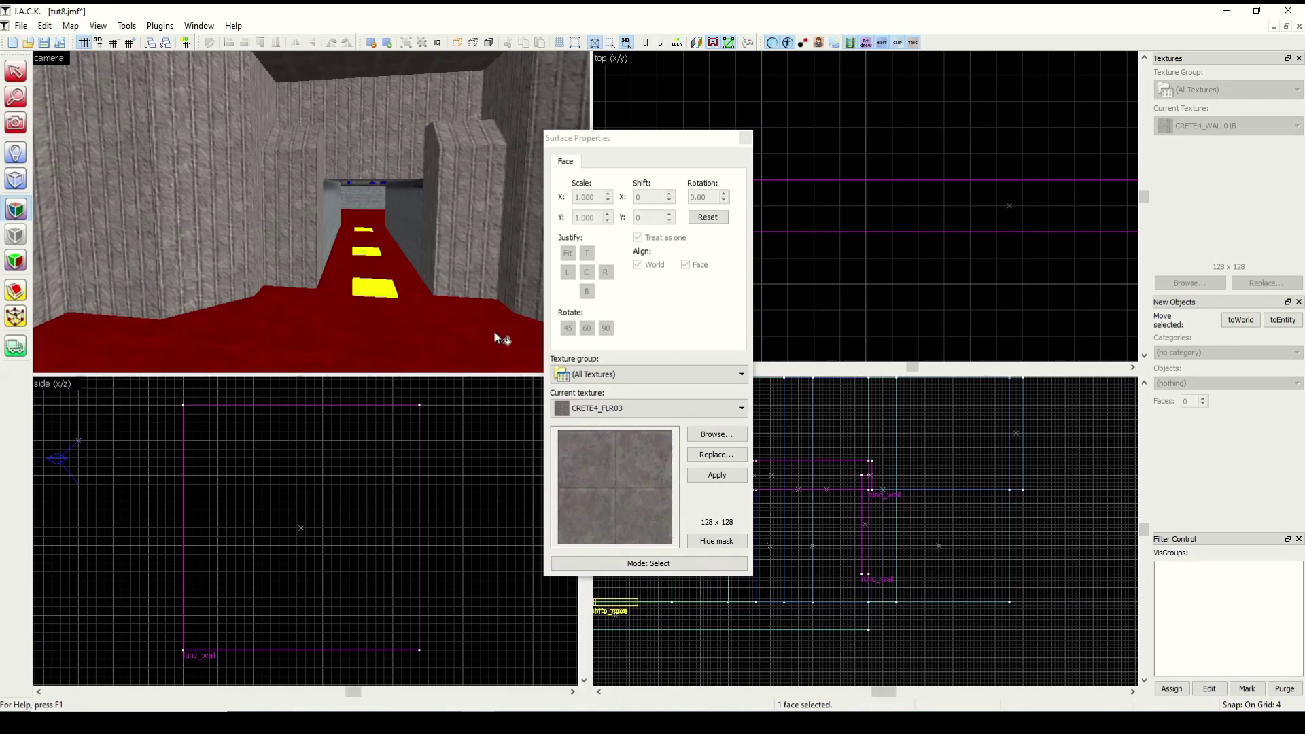
# Return to Lift+Select mode and select the wall face beside the corridor, picking up its texture.
pyautogui.click(645, 564)
pyautogui.click(619, 580)
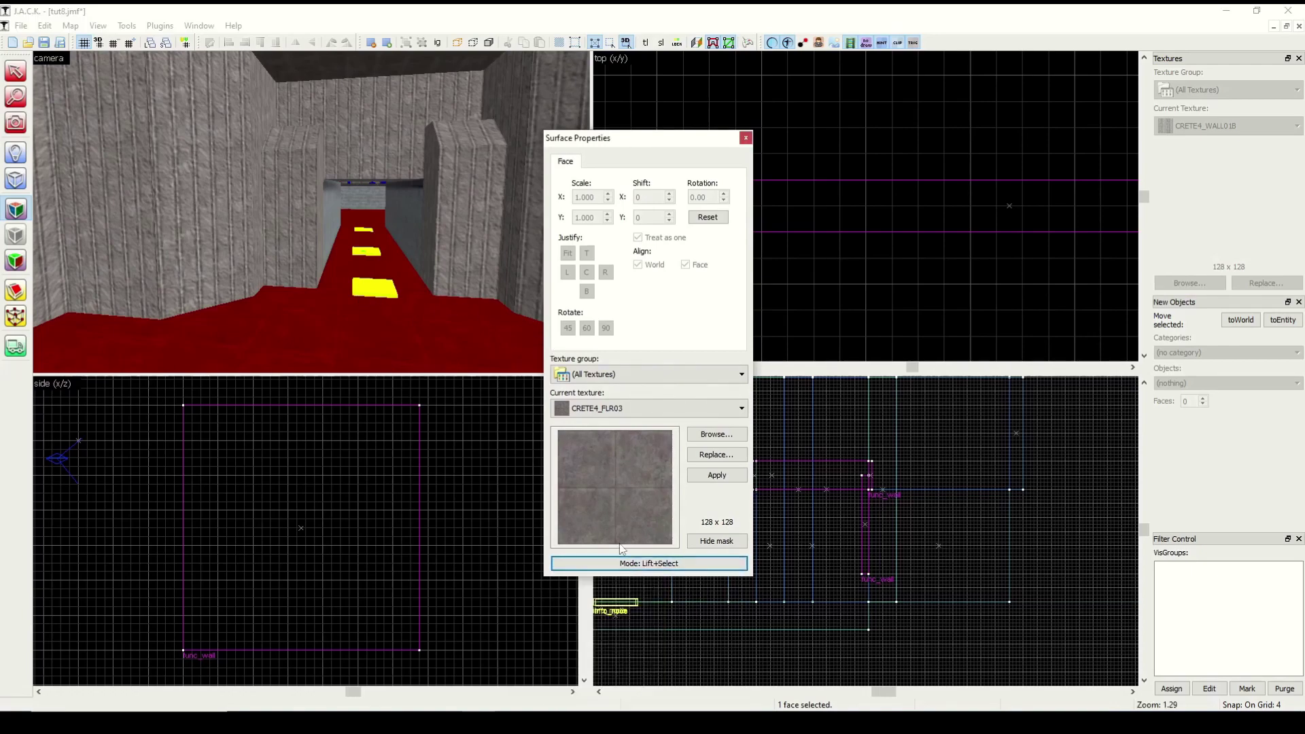
pyautogui.click(201, 184)
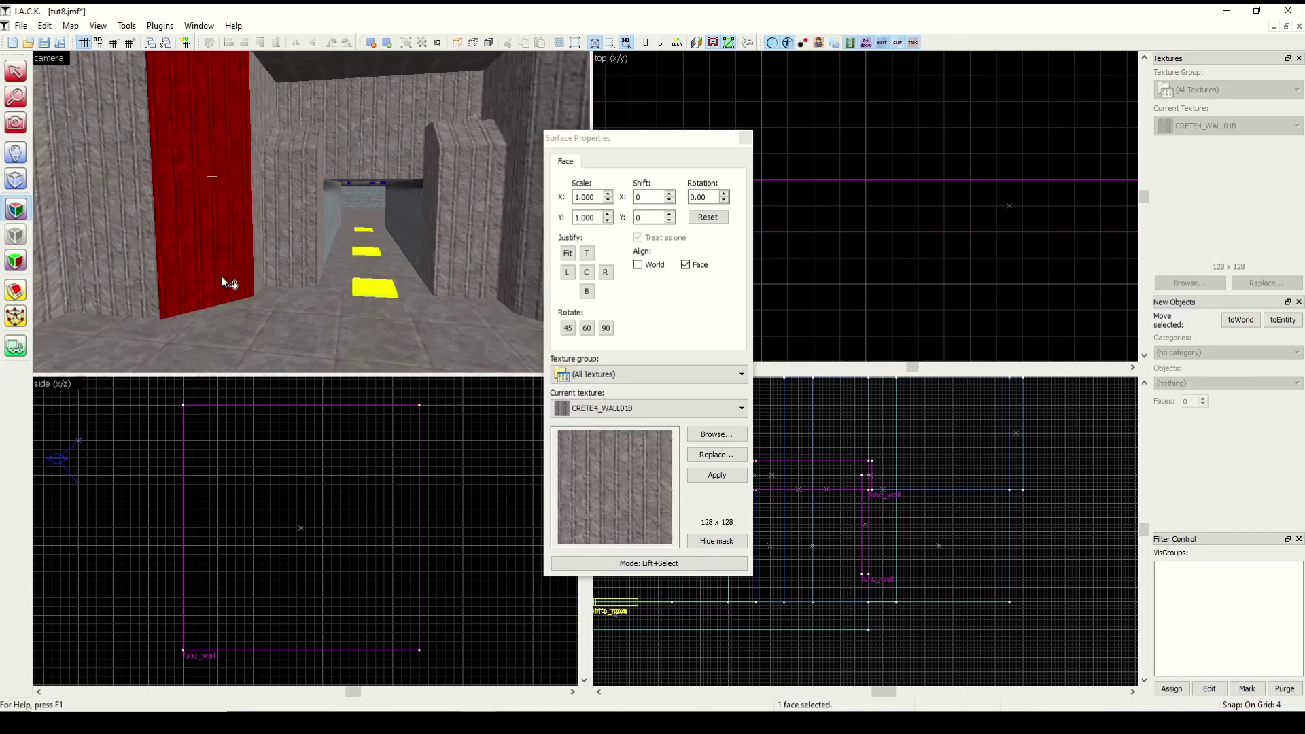
# Apply only the GENERIC47 texture to the front of the block beside the corridor using Apply (texture only) mode.
pyautogui.click(643, 563)
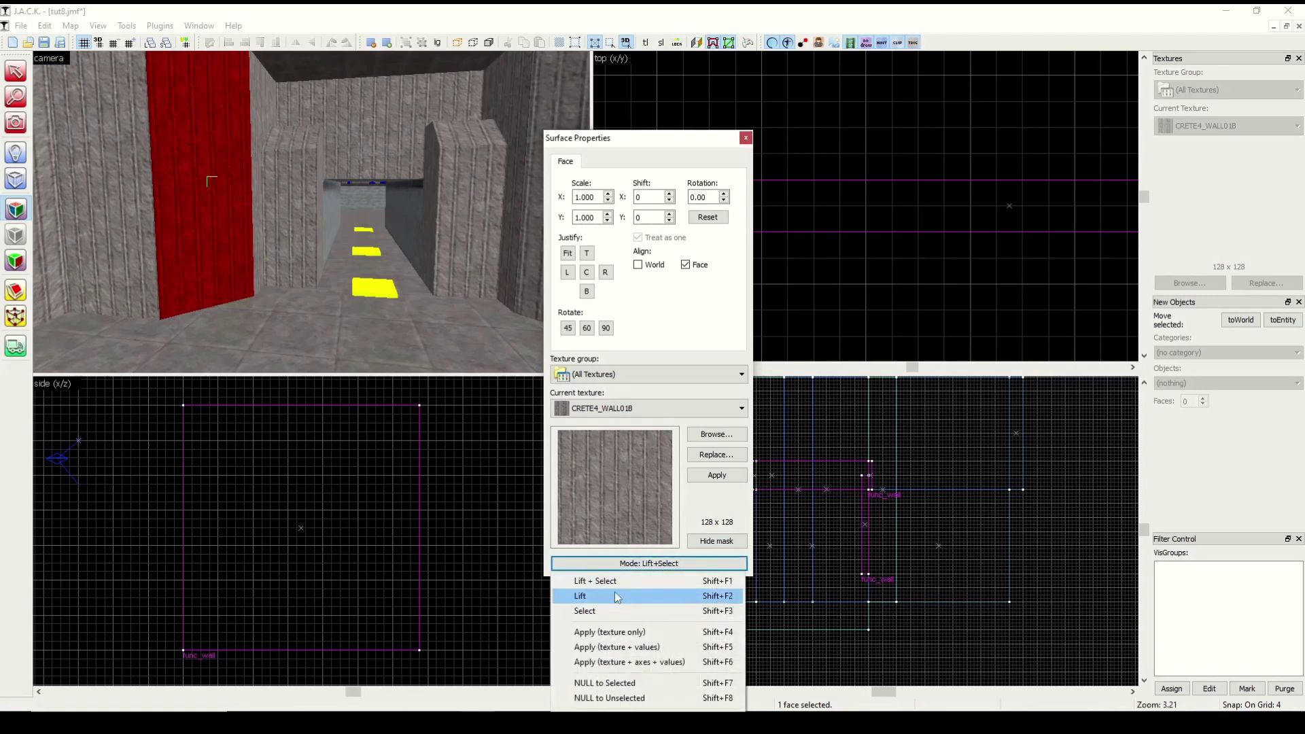
pyautogui.click(624, 632)
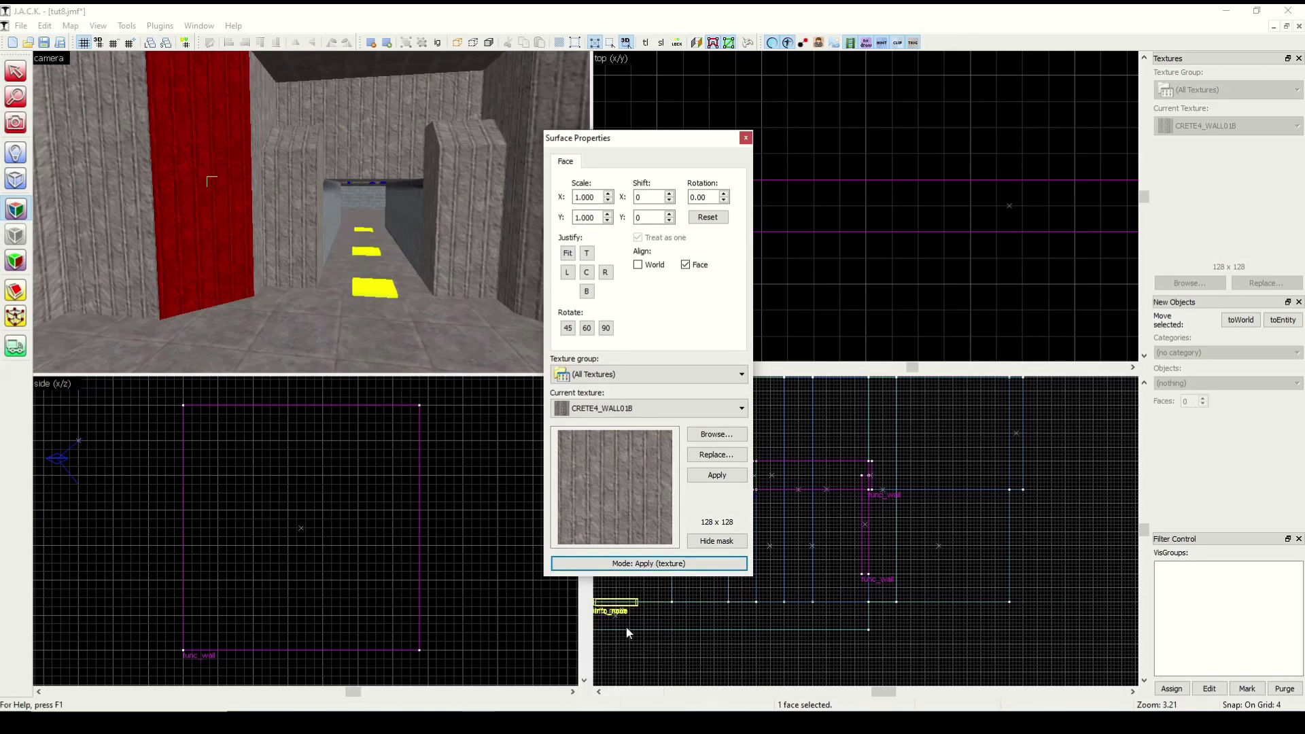
pyautogui.click(689, 408)
pyautogui.click(624, 459)
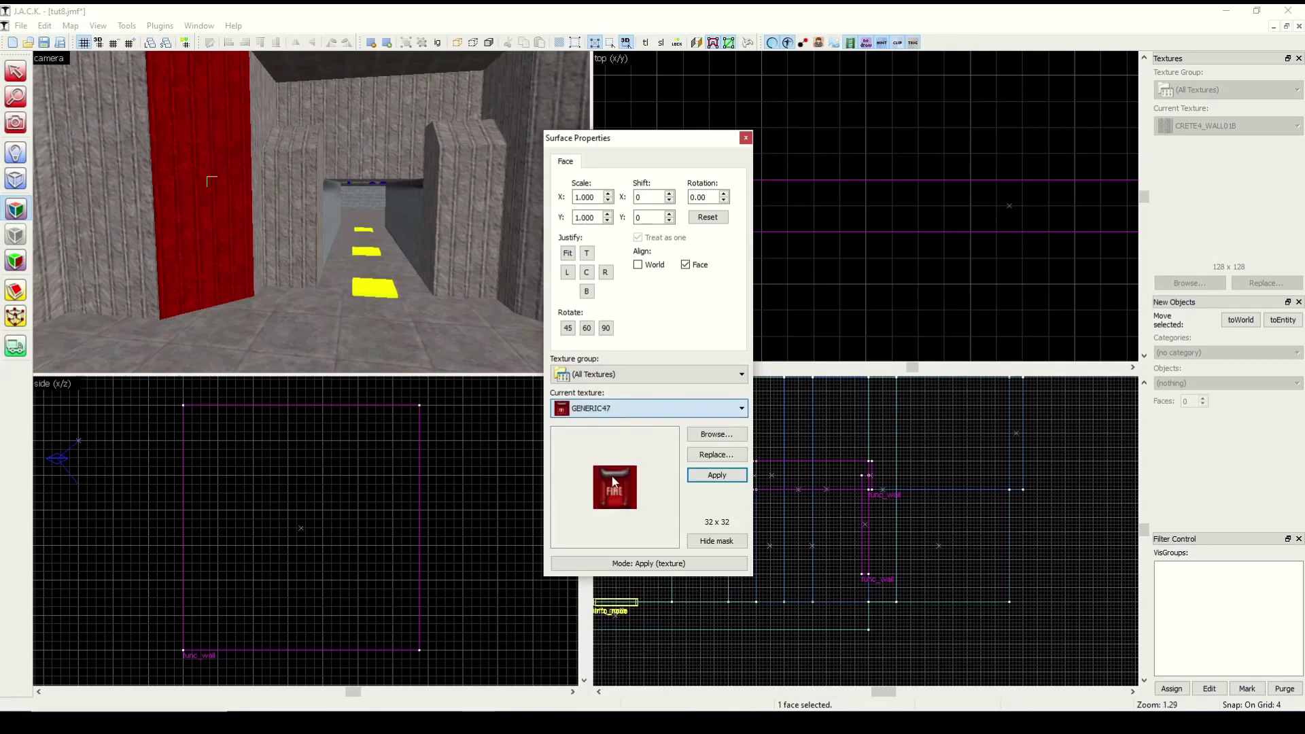
pyautogui.click(464, 197)
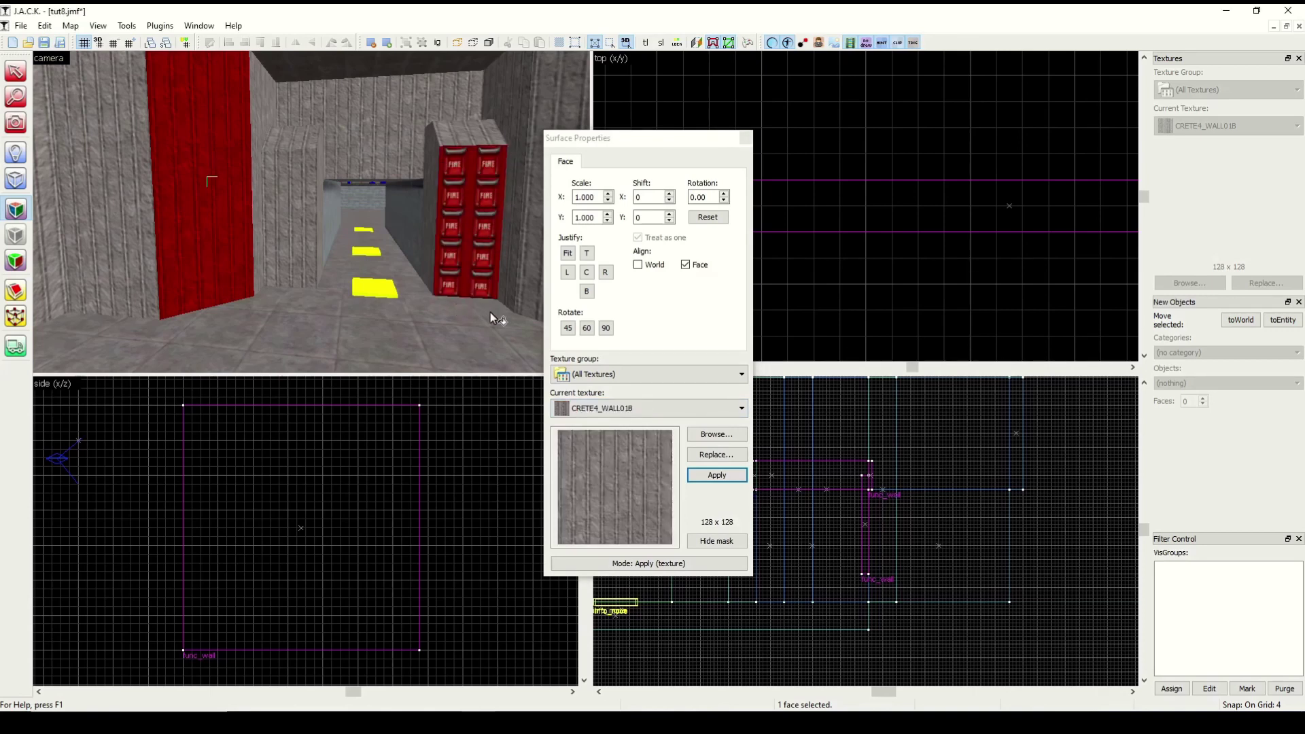
# Try NULL to Selected on the wall above the corridor, leave face editing and undo the recent texture changes.
pyautogui.click(675, 563)
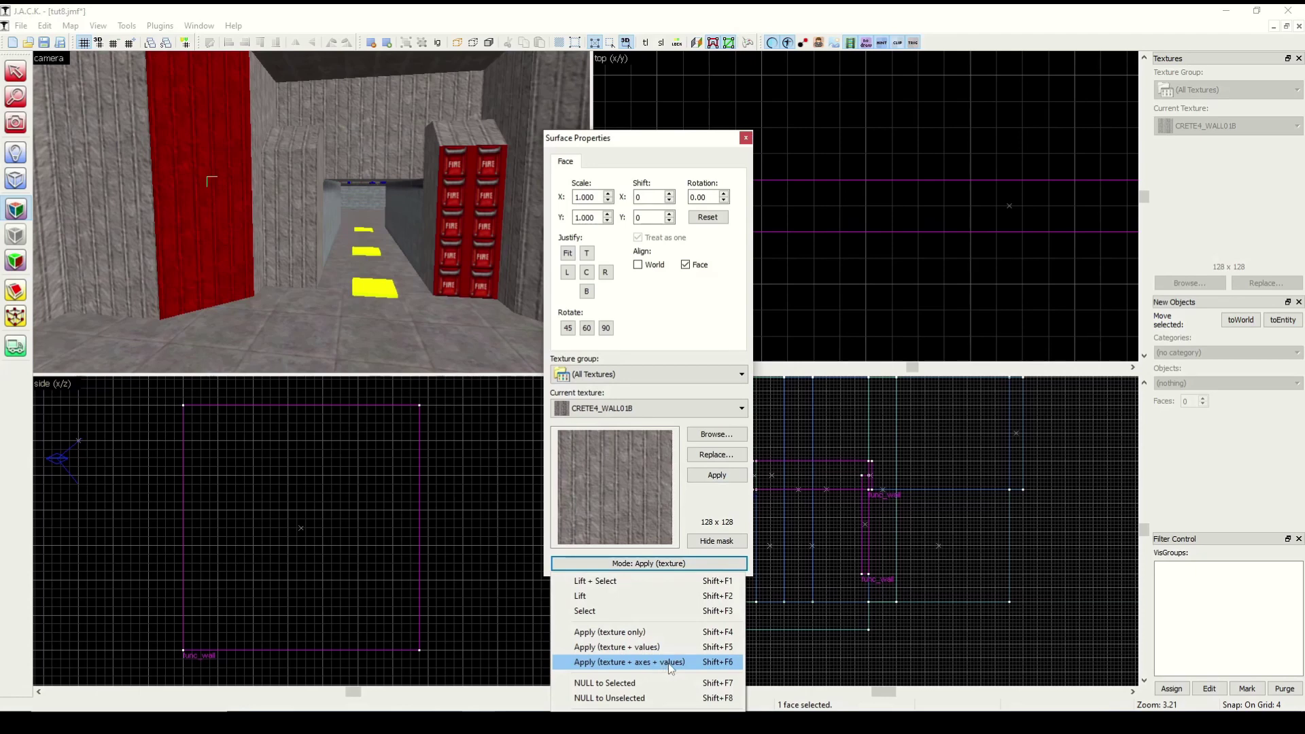
pyautogui.click(637, 681)
pyautogui.click(366, 134)
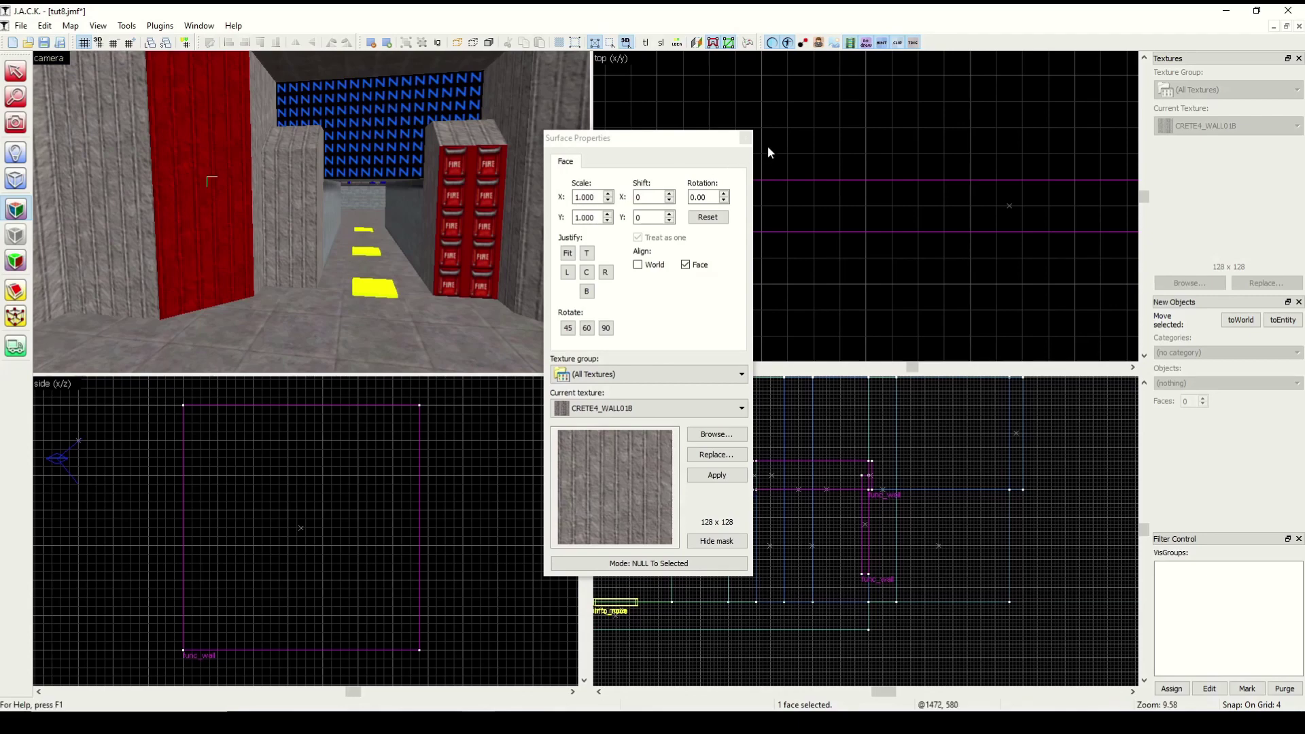
pyautogui.click(746, 138)
pyautogui.hotkey('ctrl', 'z')
pyautogui.hotkey('ctrl', 'z')
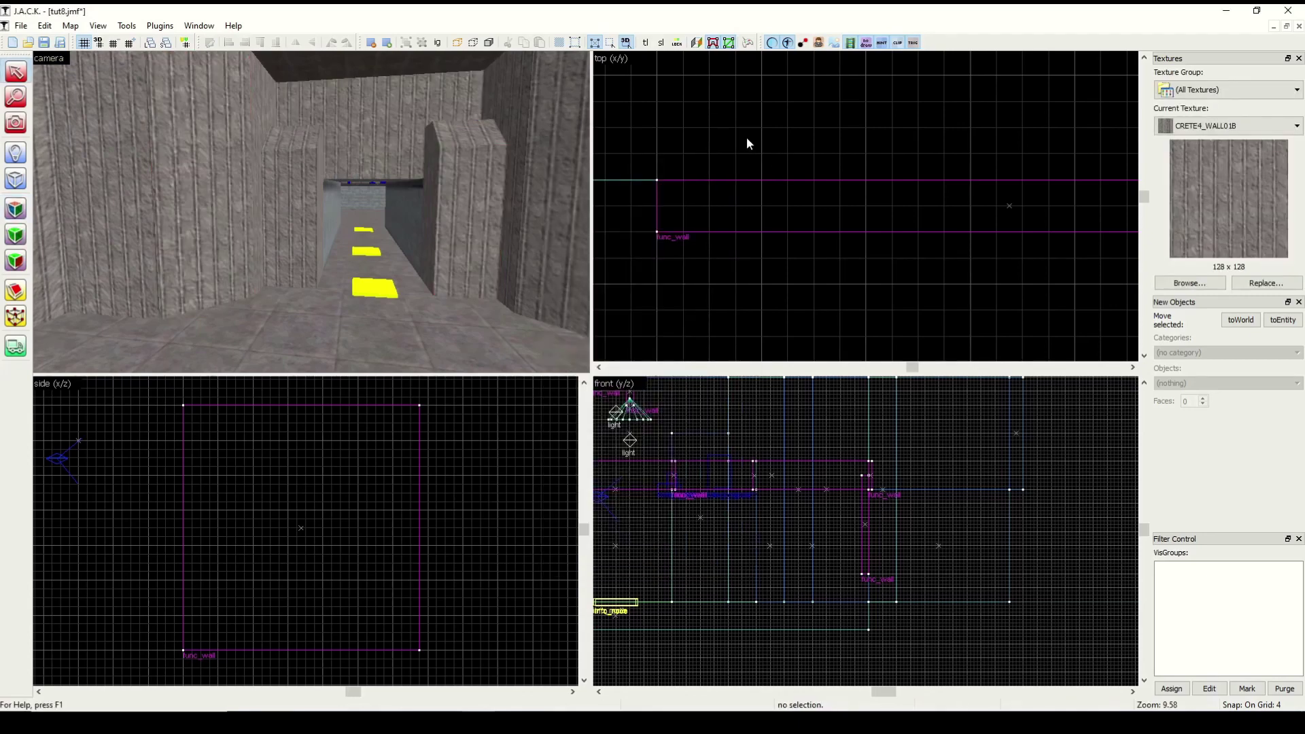
# Apply the NULL texture to the top faces of both blocks flanking the corridor using NULL to Selected mode.
pyautogui.click(17, 123)
pyautogui.moveTo(177, 193); pyautogui.dragTo(312, 211)
pyautogui.click(15, 208)
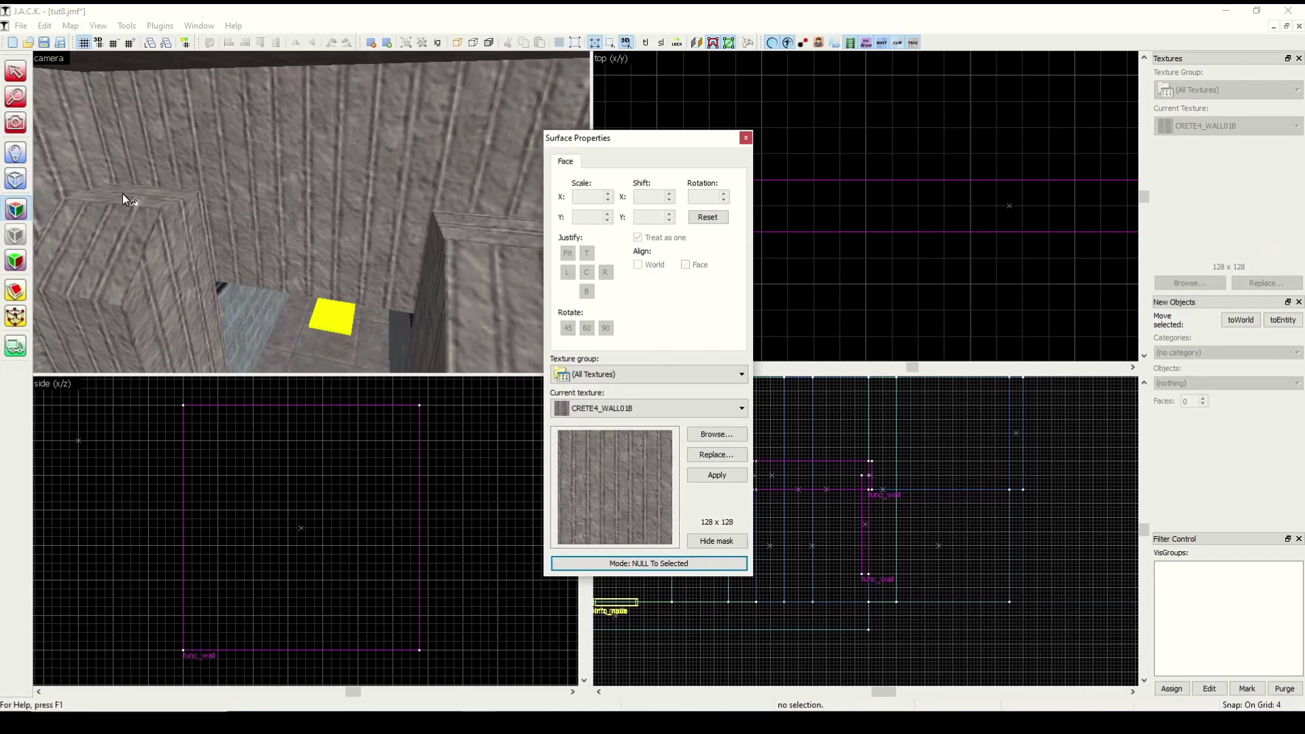
pyautogui.click(122, 193)
pyautogui.click(471, 226)
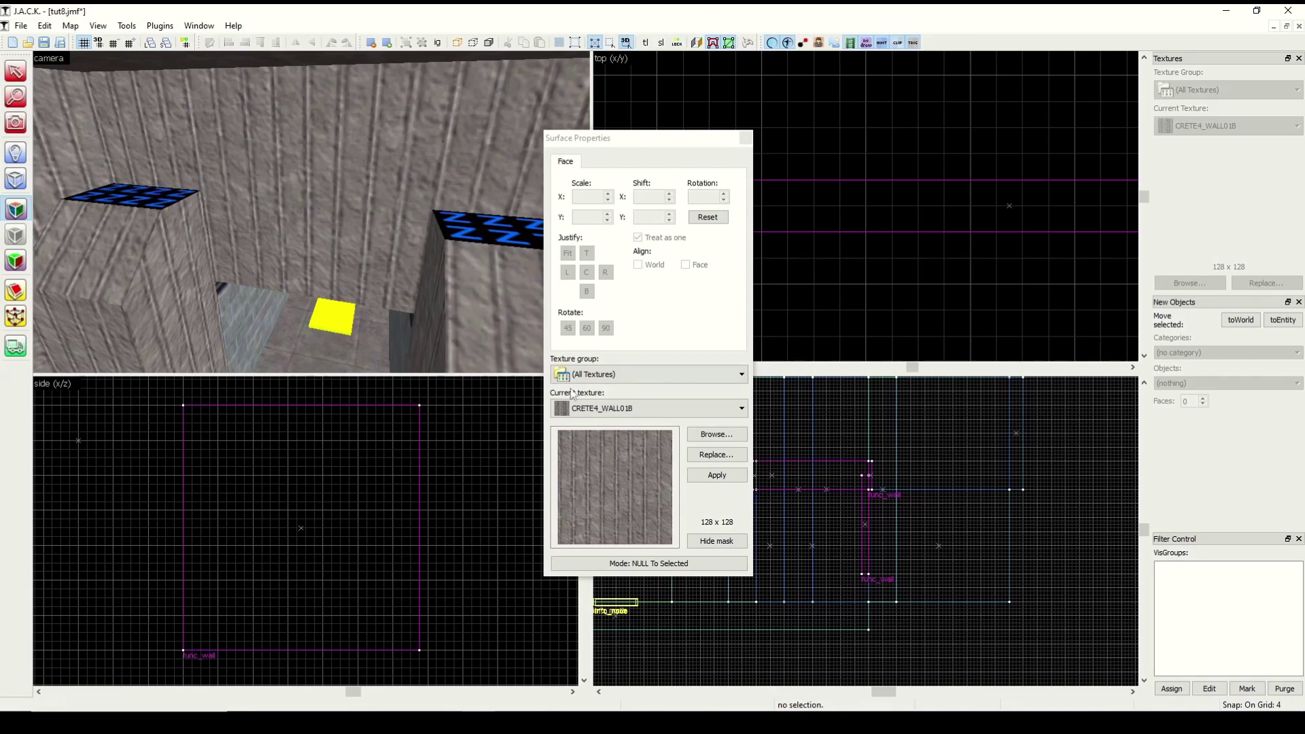
# Give one corridor block NULL on all faces except its corridor-facing side using NULL to Unselected, and inspect the block.
pyautogui.click(679, 564)
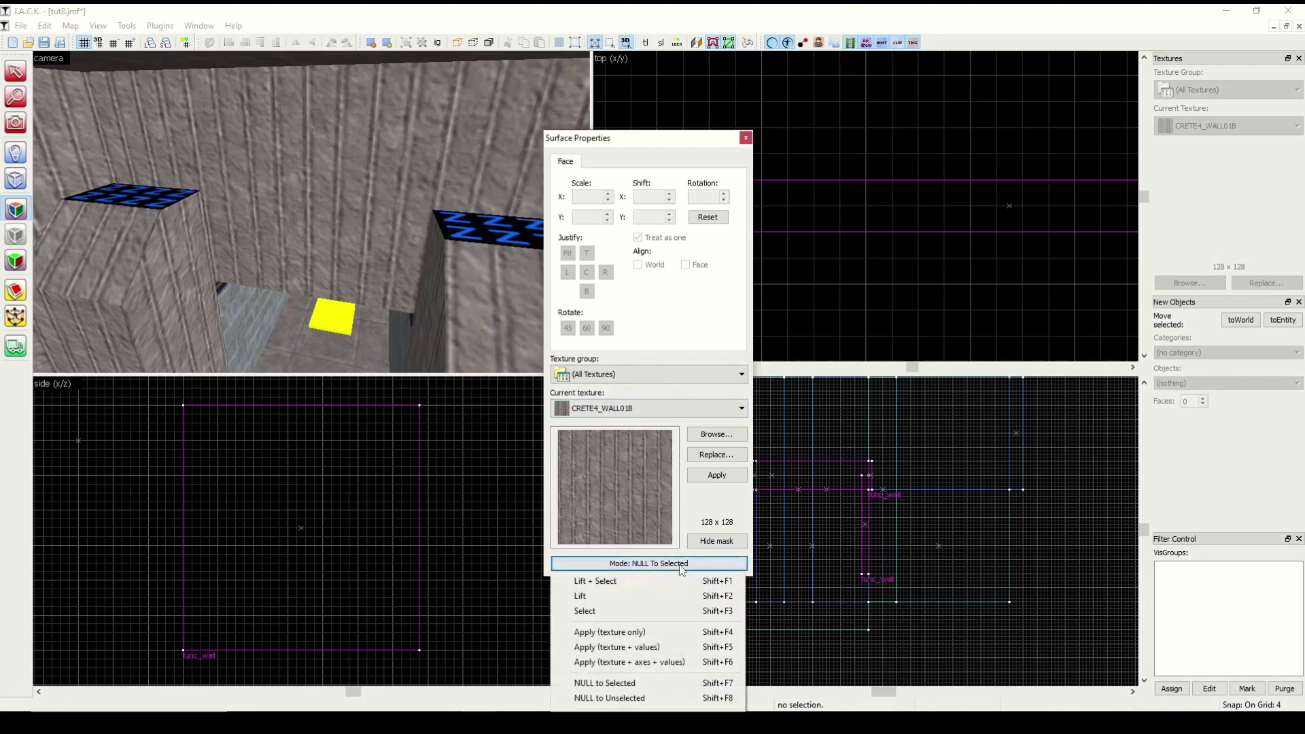
pyautogui.click(643, 699)
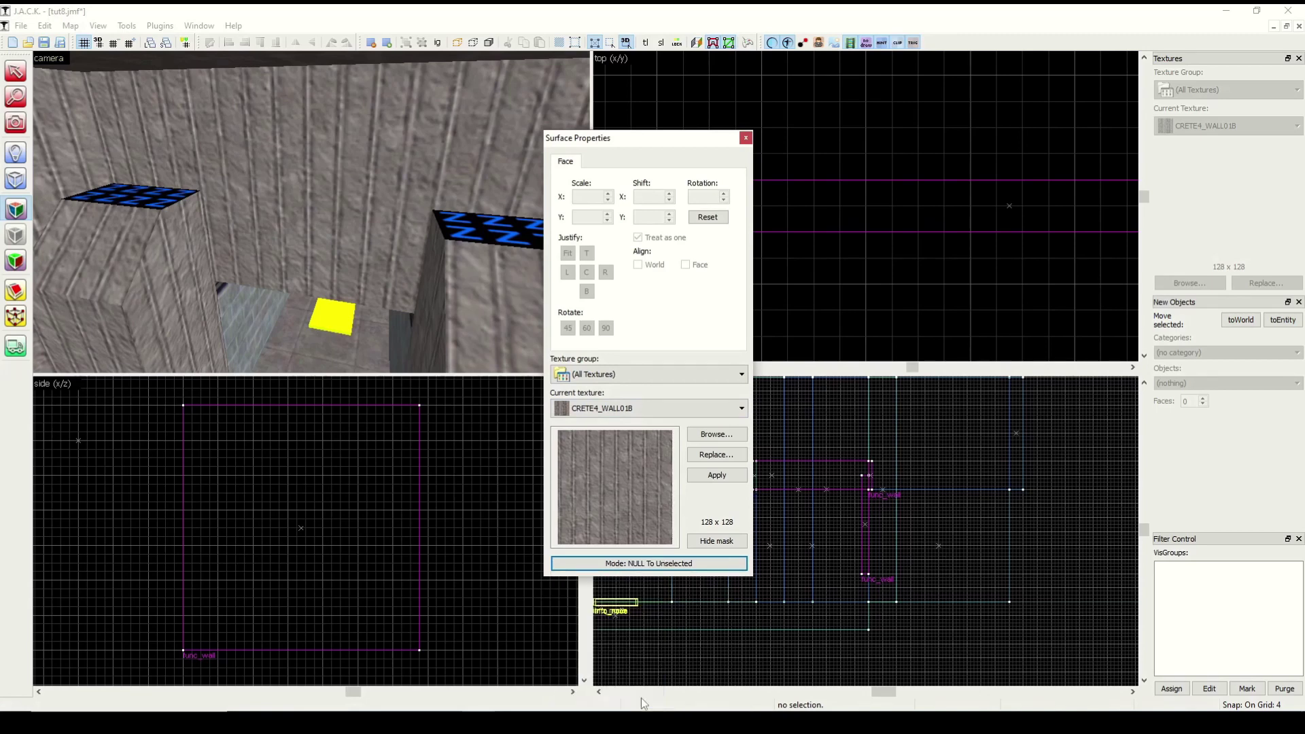
pyautogui.click(185, 345)
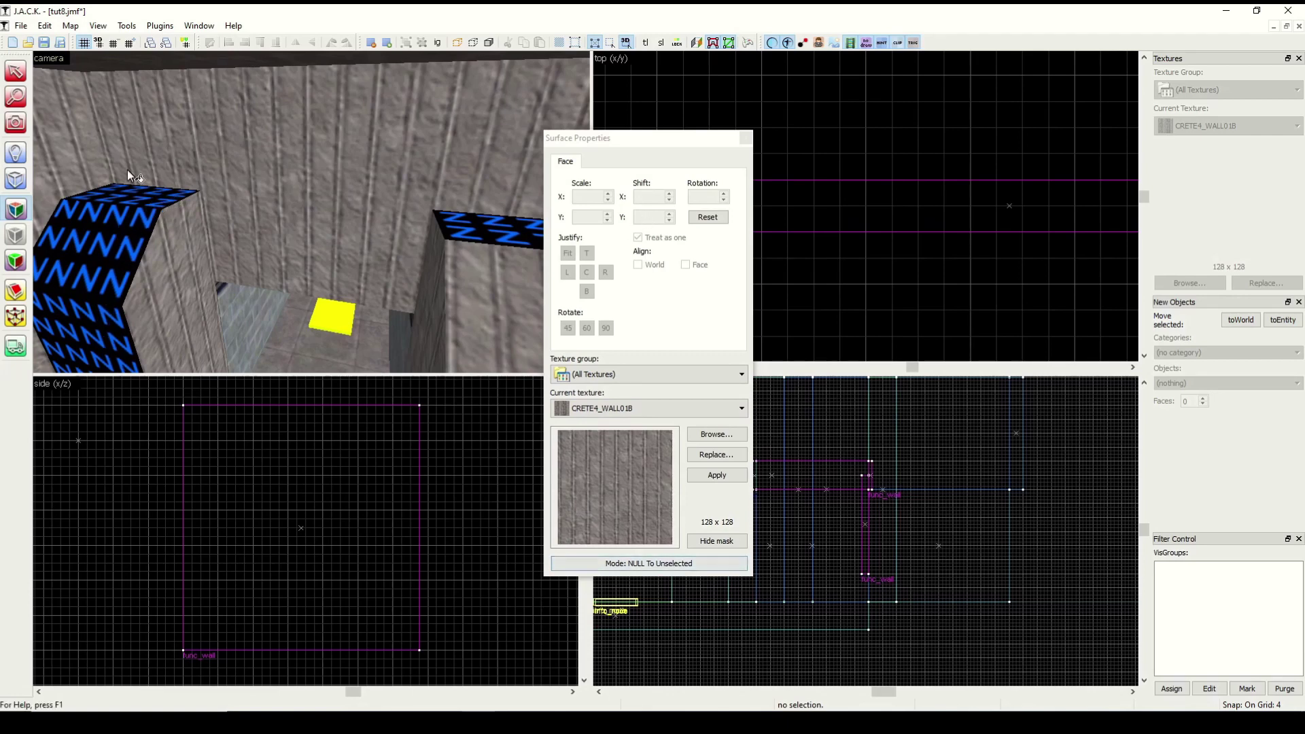
pyautogui.click(22, 123)
pyautogui.moveTo(122, 184); pyautogui.dragTo(311, 211)
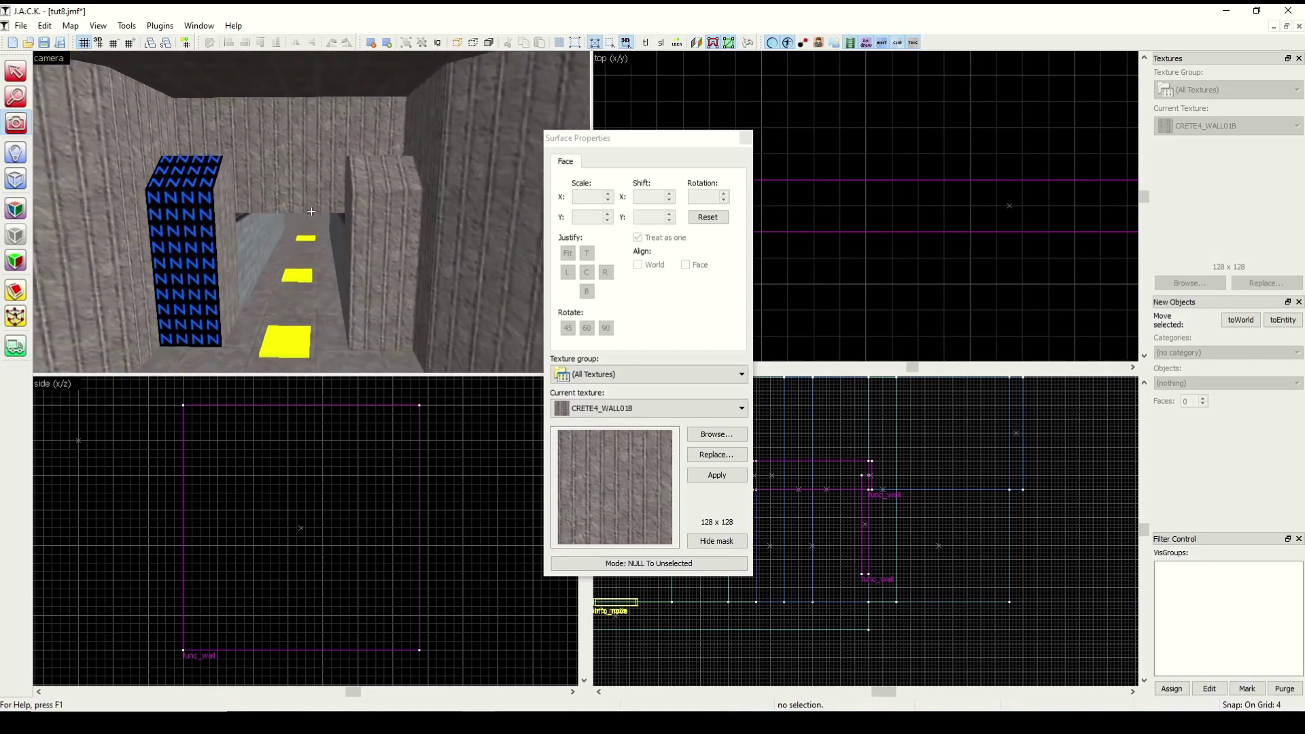
# Set the face mode to Align To View and choose EXIT1 as the current texture for the red FIRE panel.
pyautogui.click(628, 567)
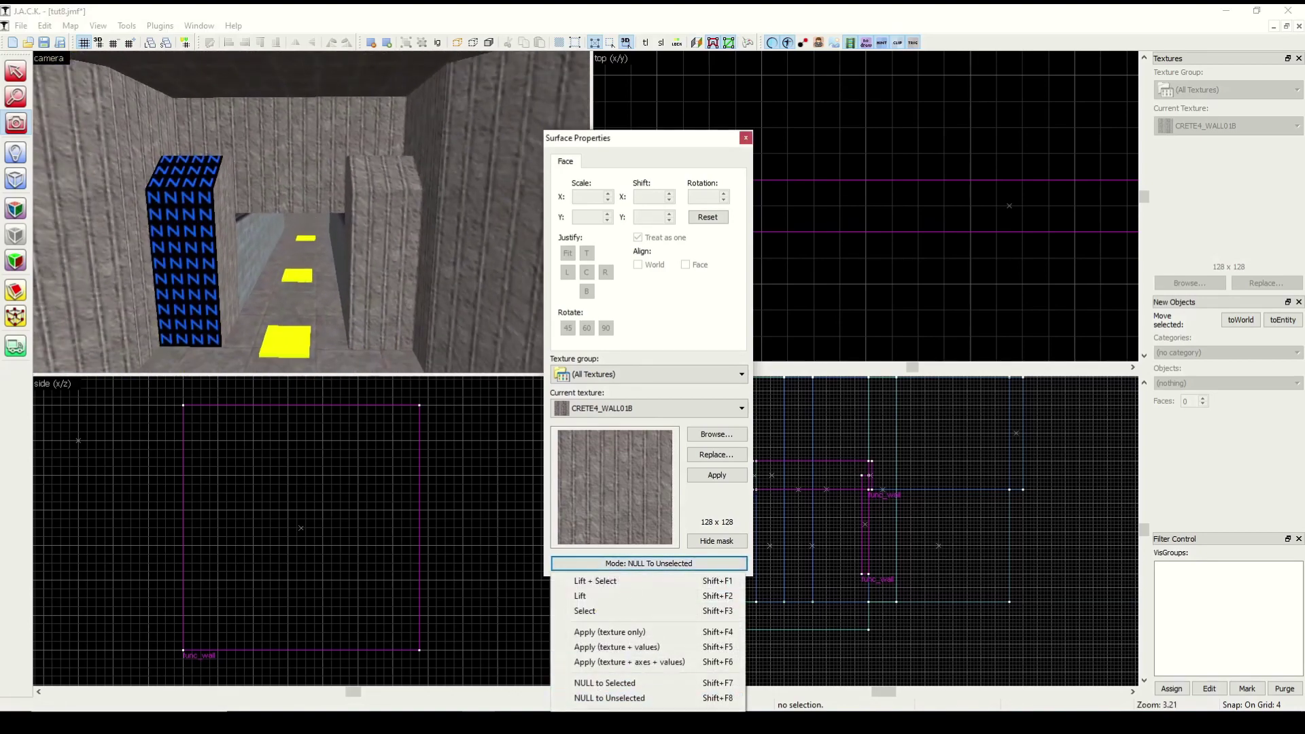
pyautogui.click(610, 720)
pyautogui.click(25, 127)
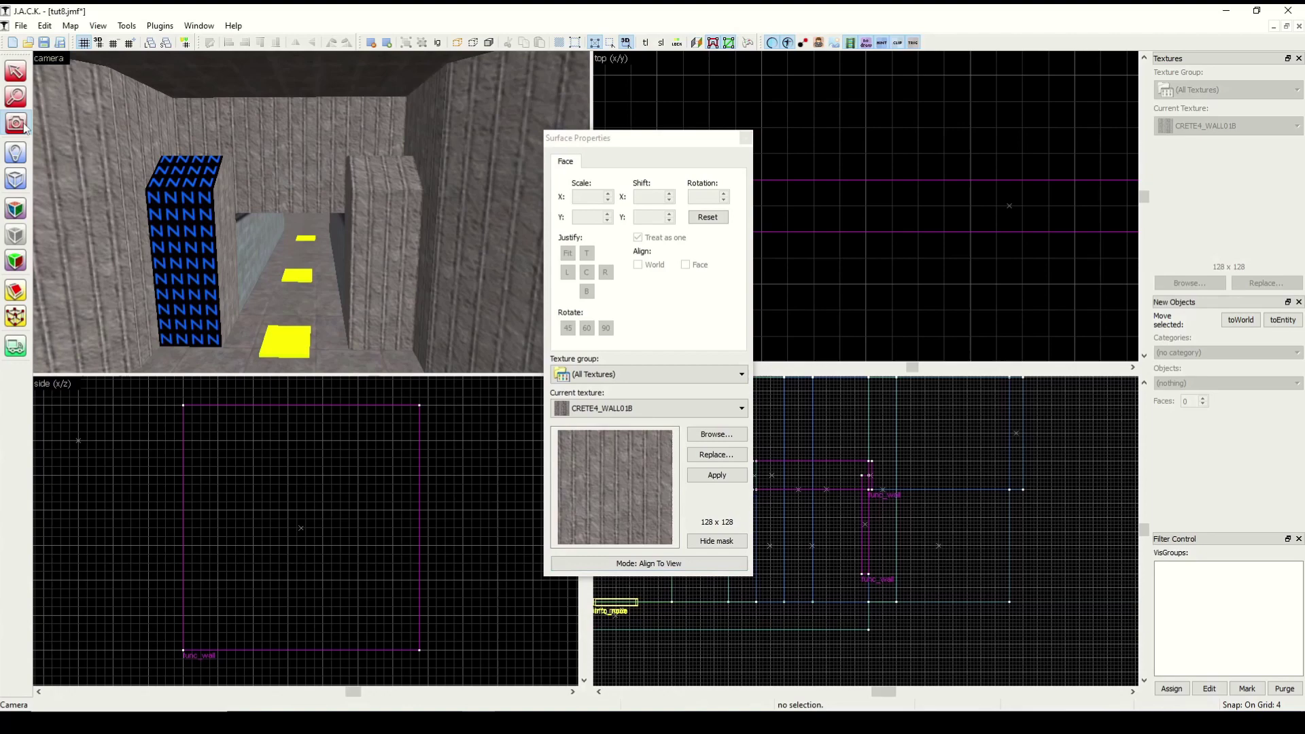
pyautogui.moveTo(163, 170); pyautogui.dragTo(307, 202)
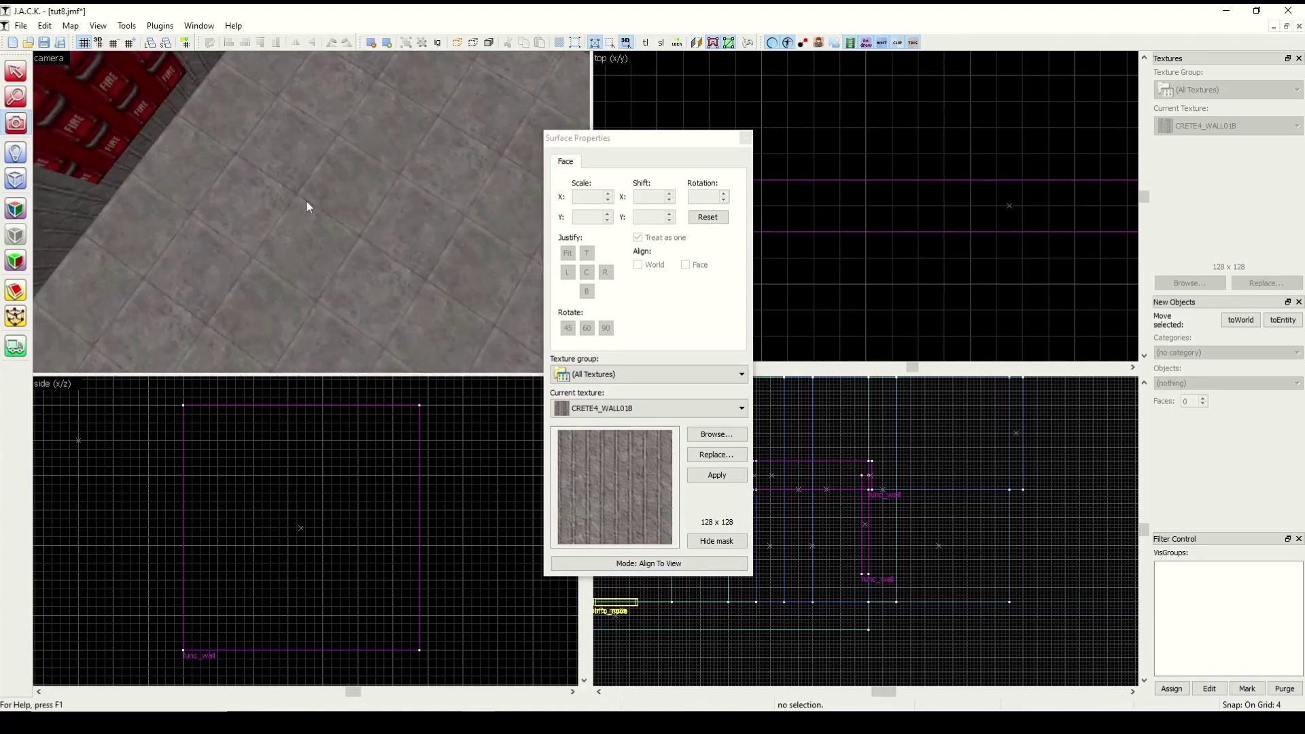
pyautogui.press('z')
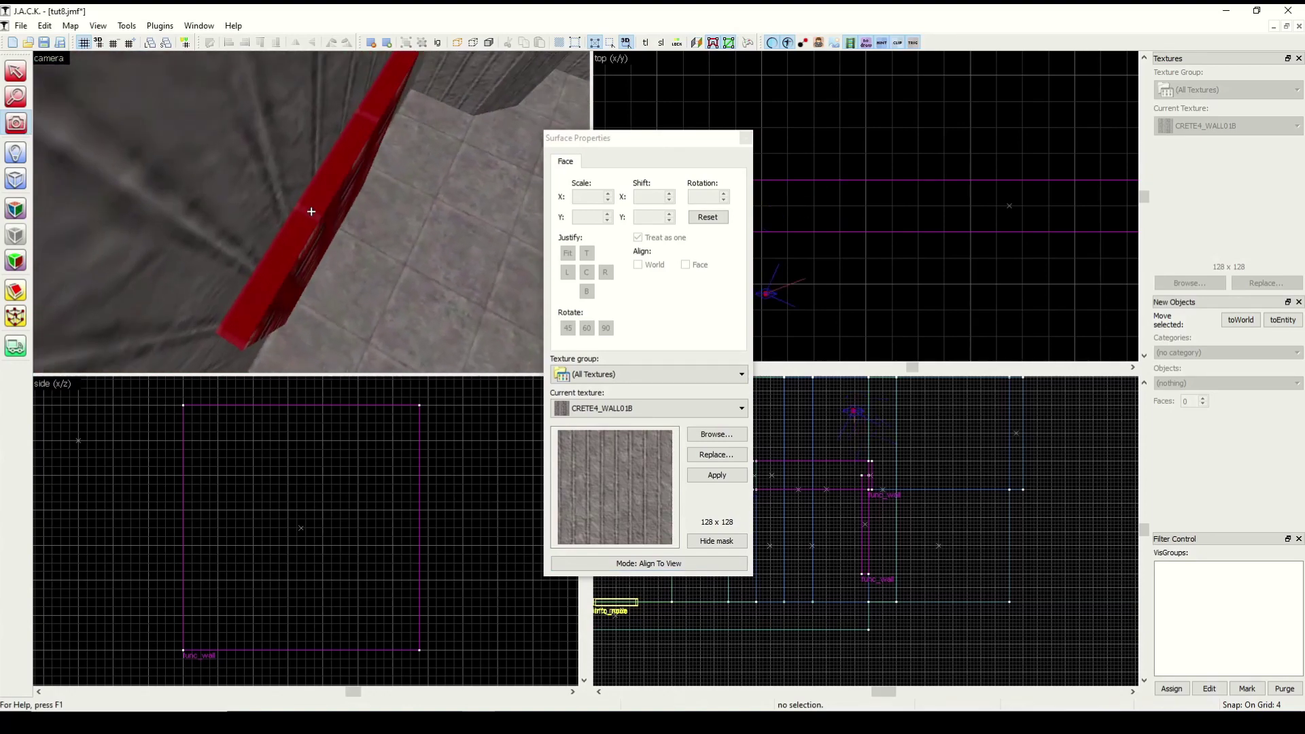
pyautogui.press('s')
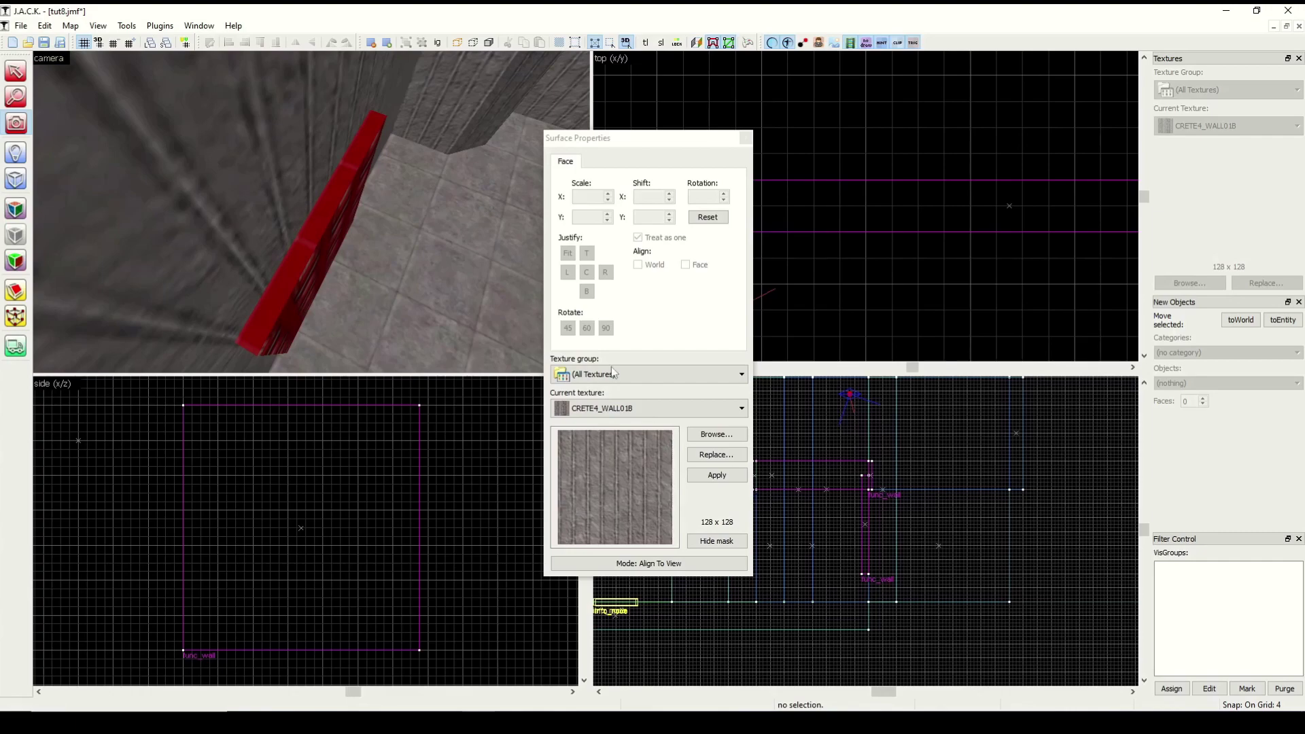
pyautogui.click(717, 433)
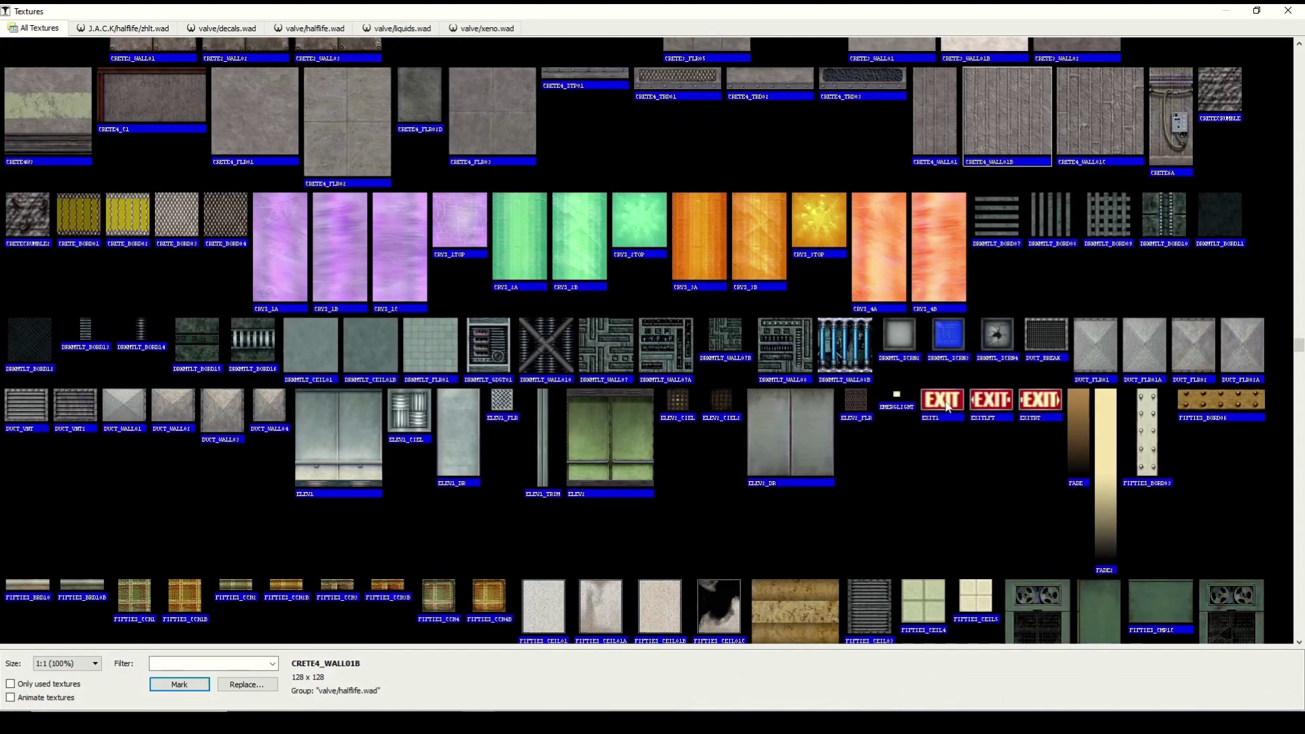
pyautogui.doubleClick(947, 403)
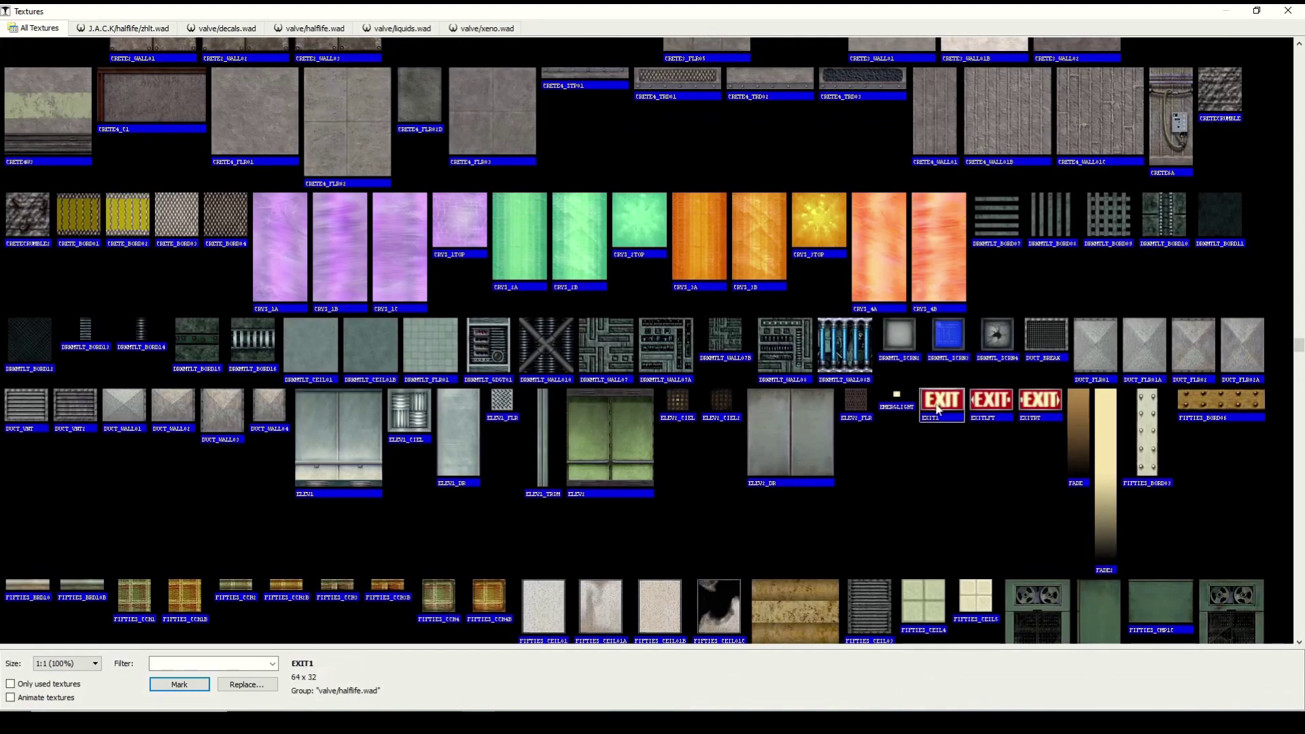
# Apply EXIT1 to the narrow top face of the red FIRE panel, aligned to the view, and close face editing.
pyautogui.click(16, 209)
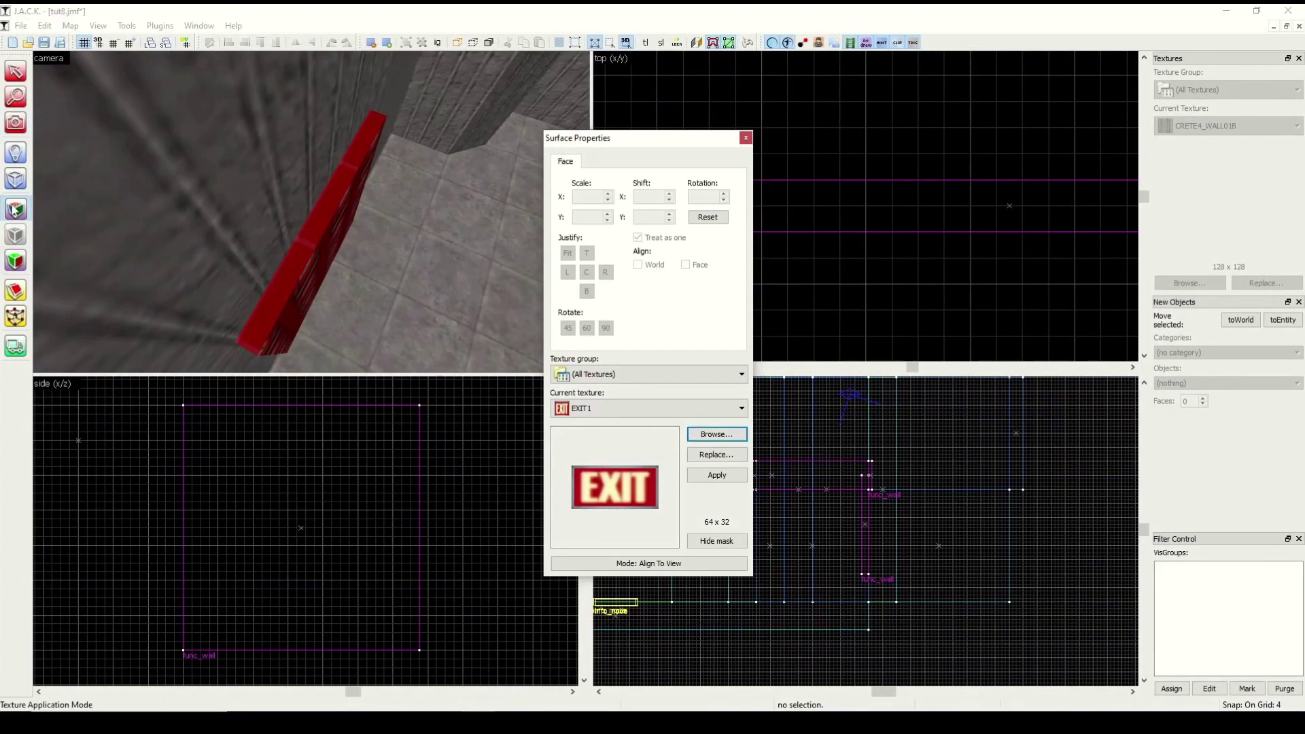
pyautogui.click(315, 230)
pyautogui.rightClick(314, 228)
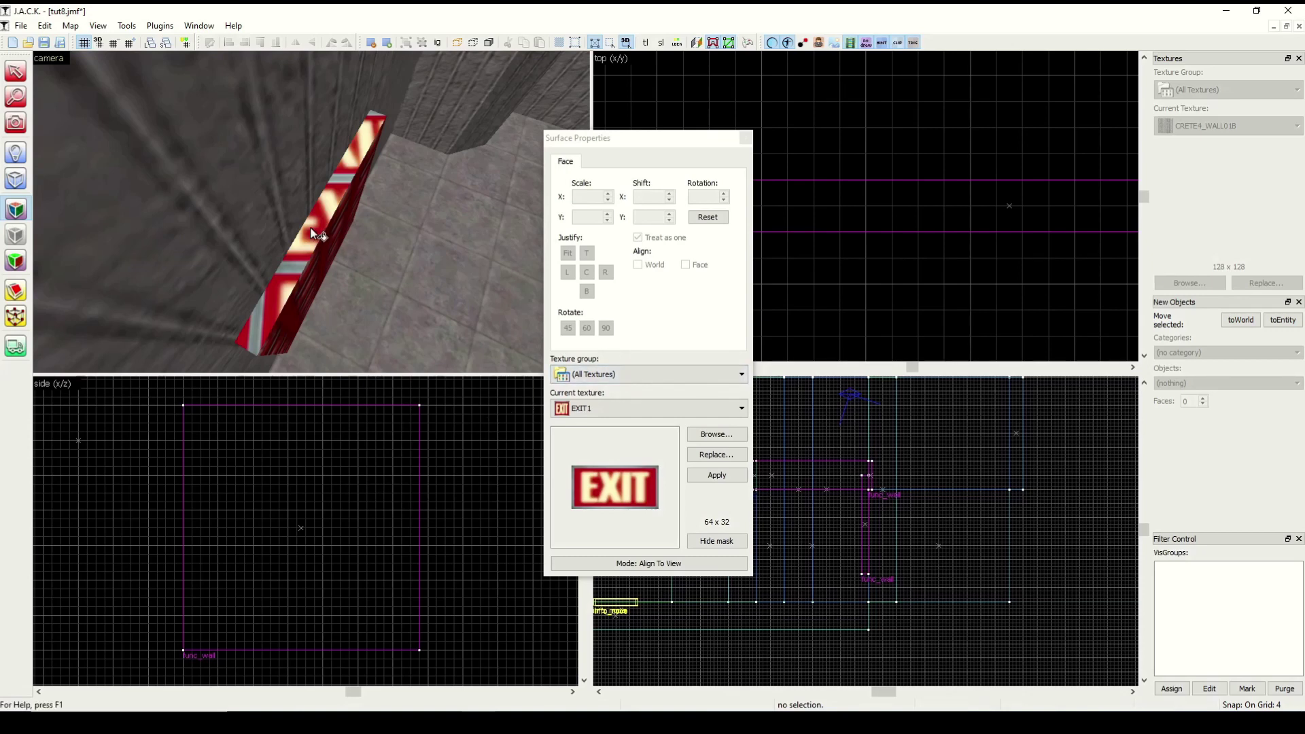
pyautogui.click(746, 138)
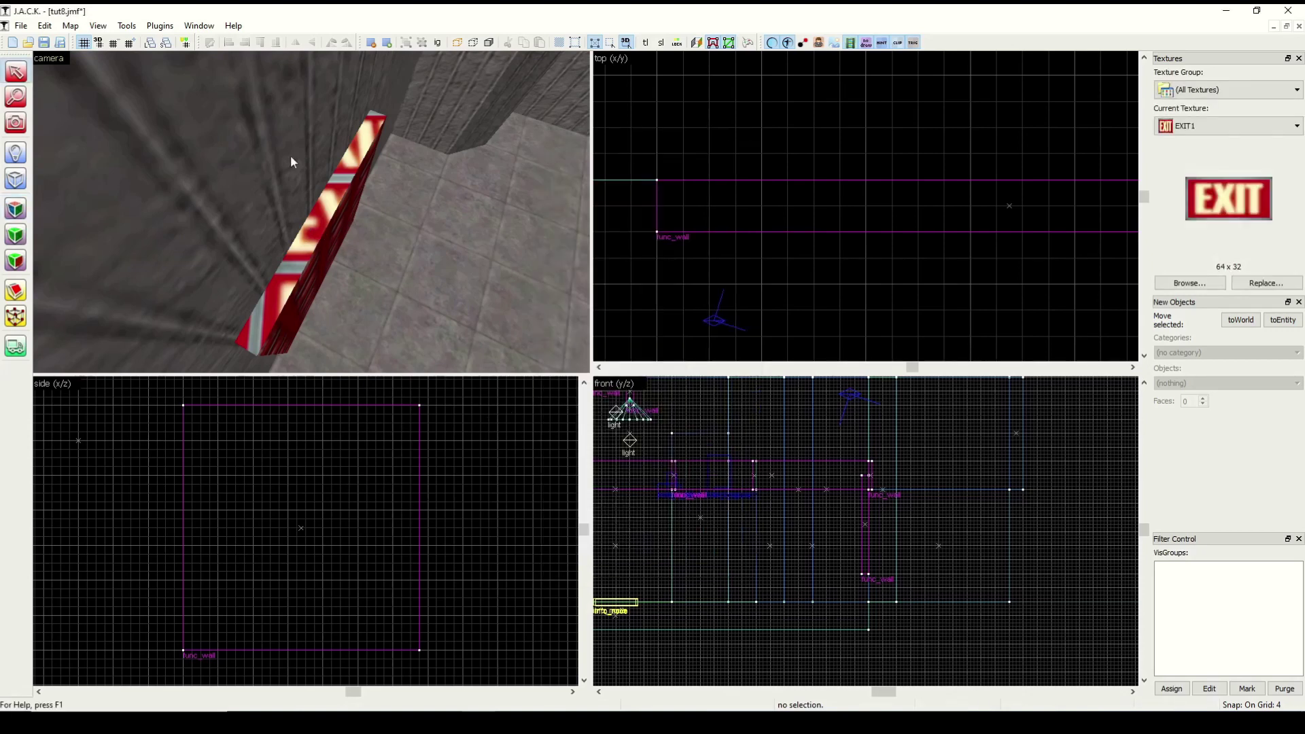
# Go to the red railing, open face editing there and set the face mode to Lift+Select.
pyautogui.click(10, 126)
pyautogui.moveTo(204, 184); pyautogui.dragTo(312, 212)
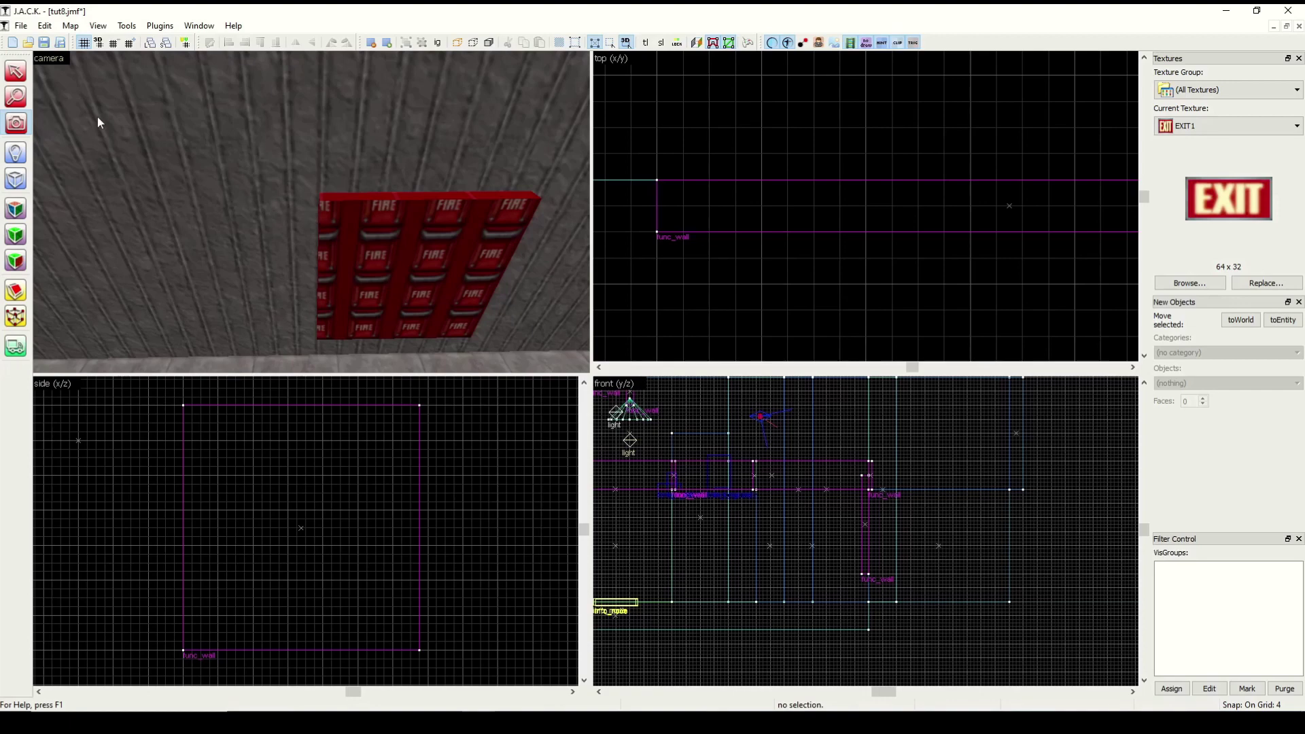
pyautogui.click(16, 73)
pyautogui.click(17, 125)
pyautogui.moveTo(102, 136); pyautogui.dragTo(312, 211)
pyautogui.click(15, 209)
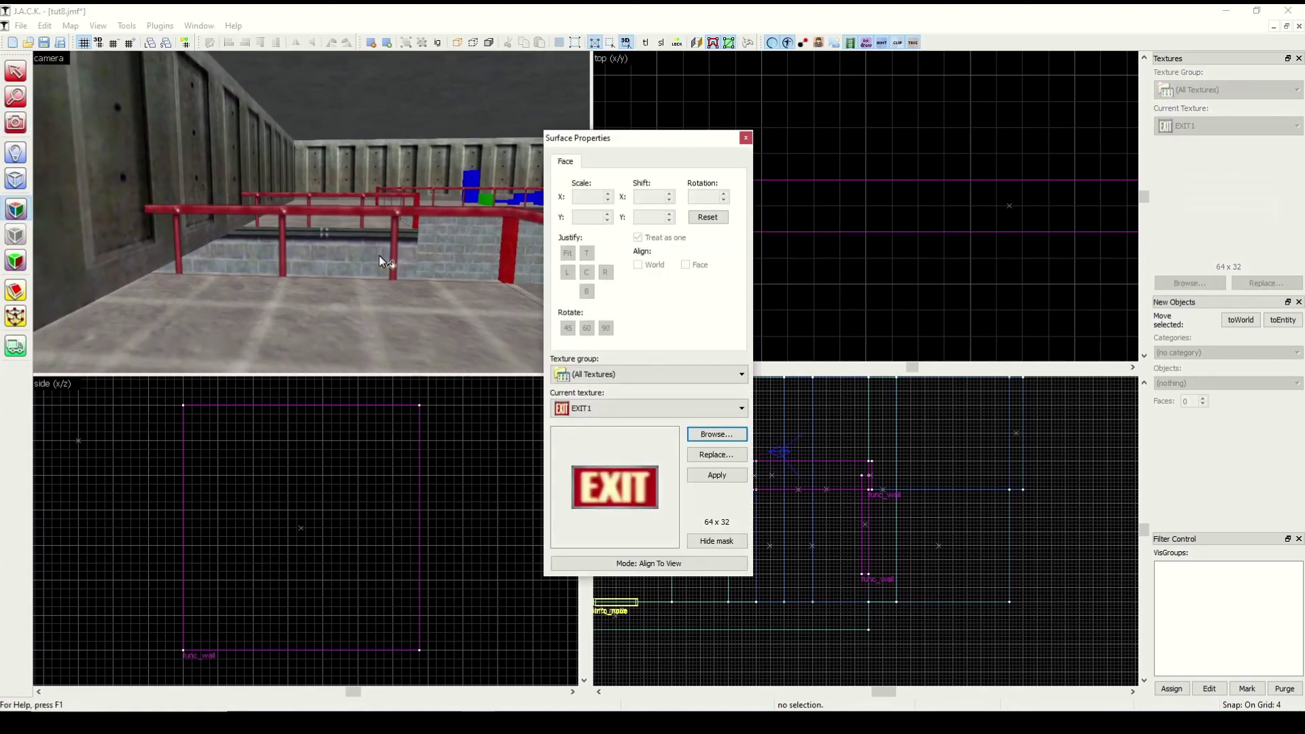
pyautogui.click(380, 255)
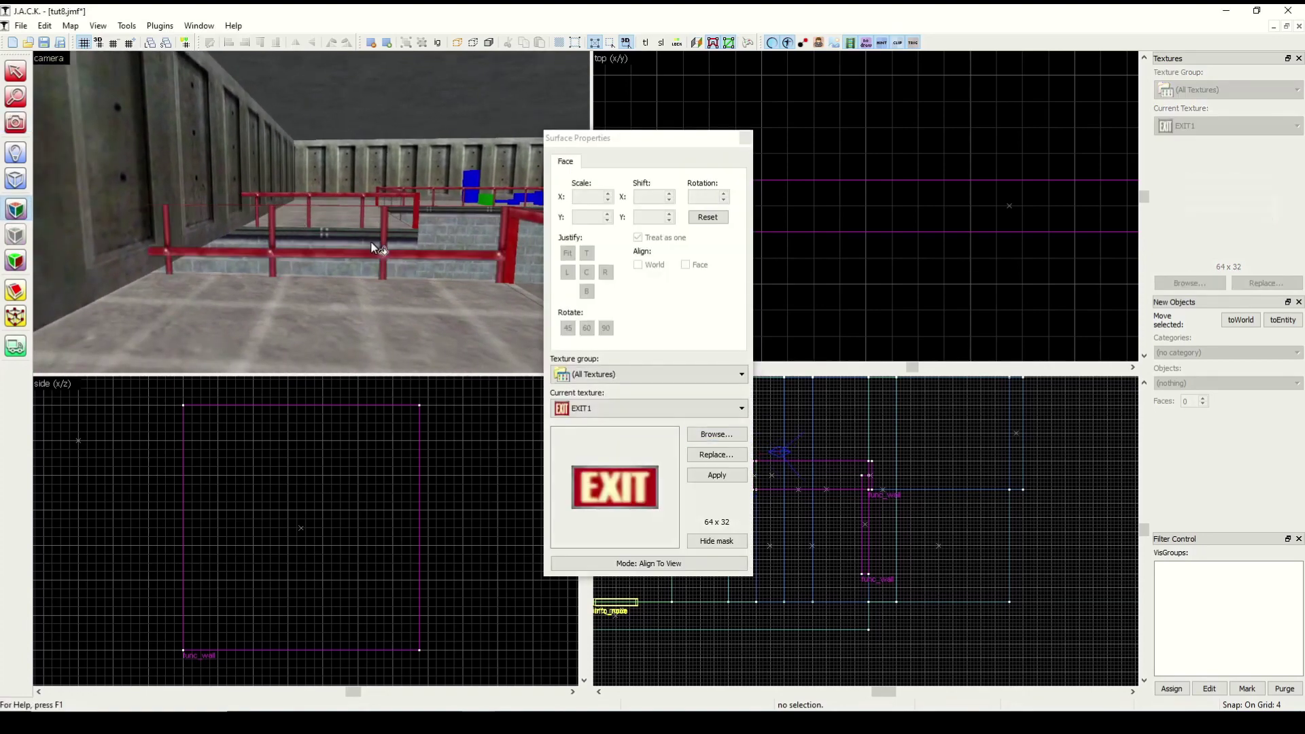
pyautogui.click(629, 564)
pyautogui.click(641, 583)
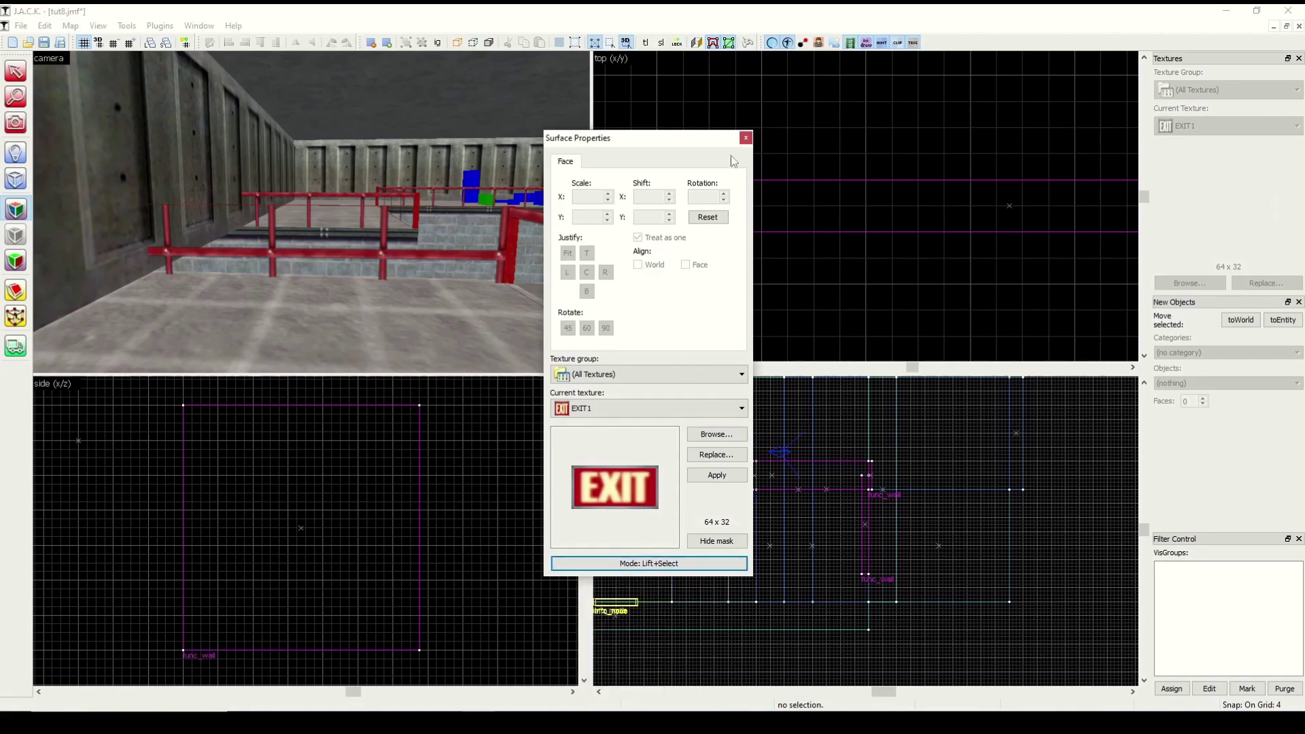
# Undo the view alignment applied to the red railing, reopen face editing and select the railing's face.
pyautogui.click(745, 138)
pyautogui.hotkey('ctrl', 'z')
pyautogui.click(16, 211)
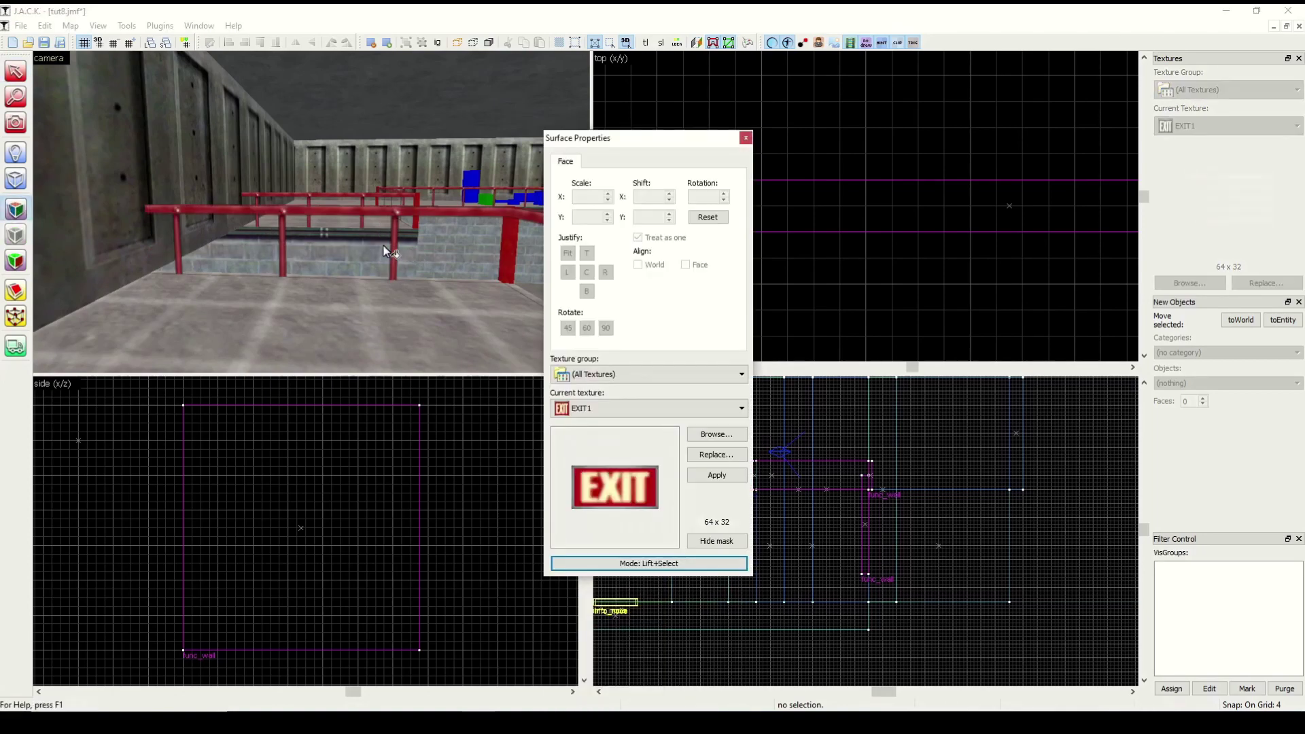
pyautogui.click(385, 247)
# Try the center, right and left justifications on the railing face's texture.
pyautogui.click(589, 277)
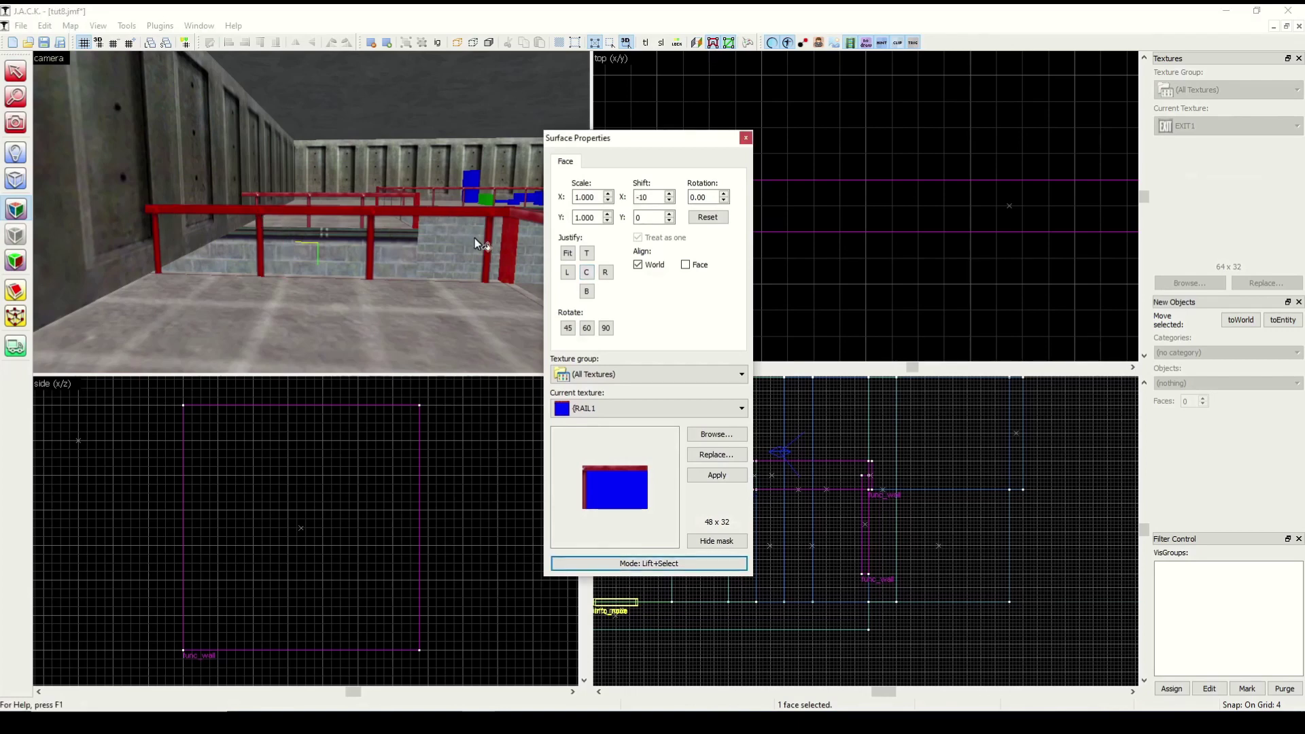
pyautogui.click(606, 274)
pyautogui.click(569, 274)
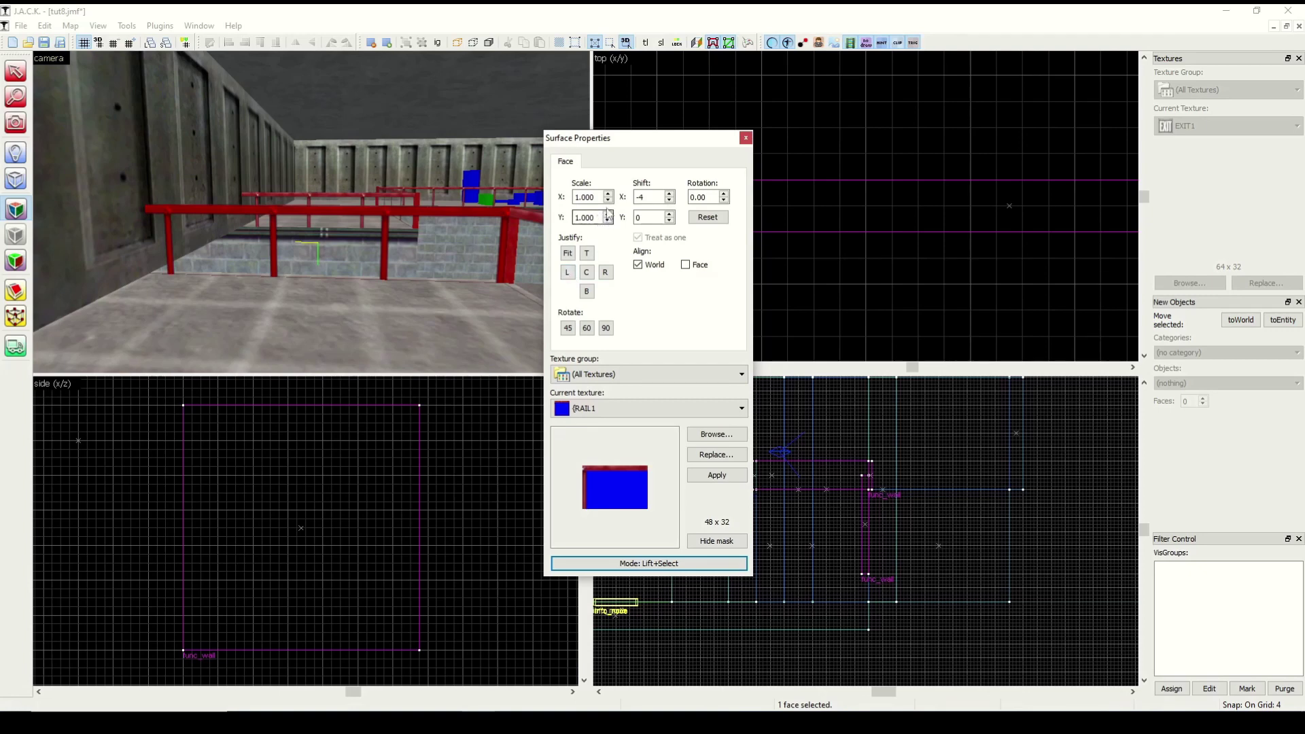
# Try various X shift values in both directions to slide the railing posts along the face.
pyautogui.click(670, 194)
pyautogui.click(671, 194)
pyautogui.click(670, 199)
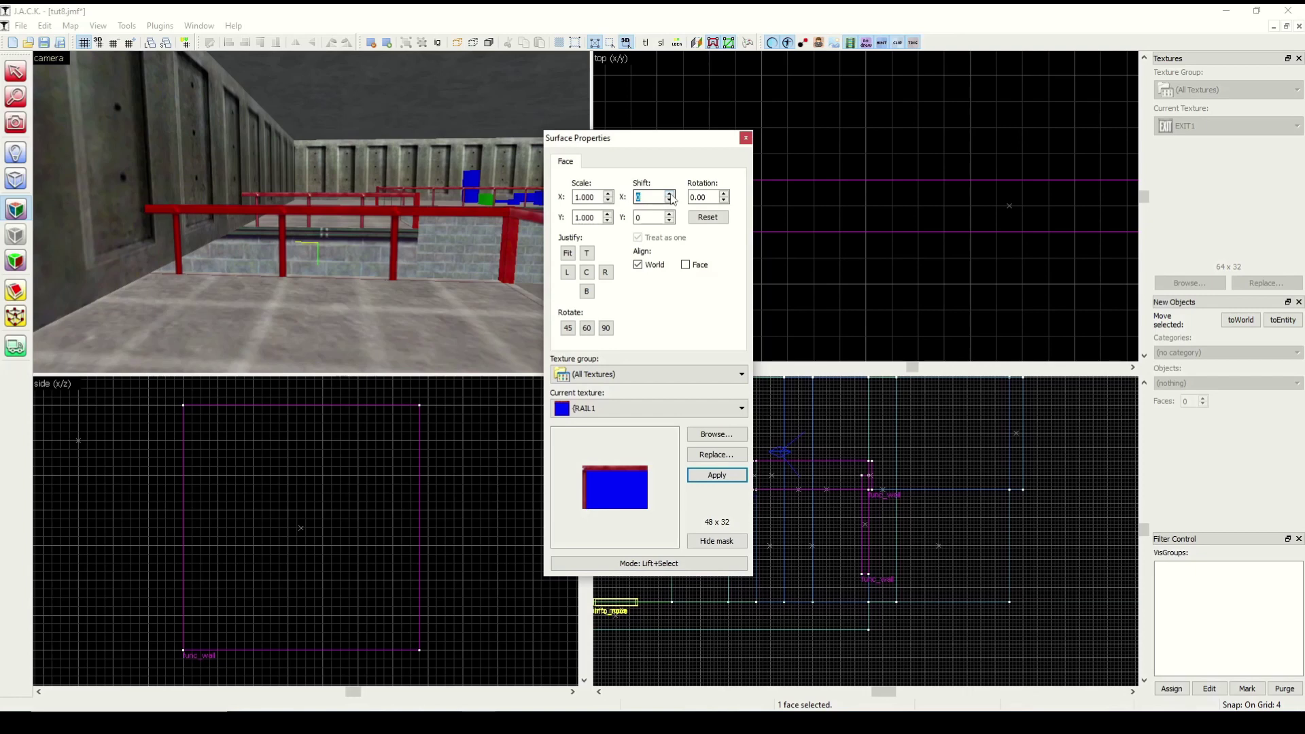
pyautogui.click(670, 199)
pyautogui.click(670, 199)
pyautogui.click(670, 199)
pyautogui.click(670, 199)
pyautogui.click(671, 199)
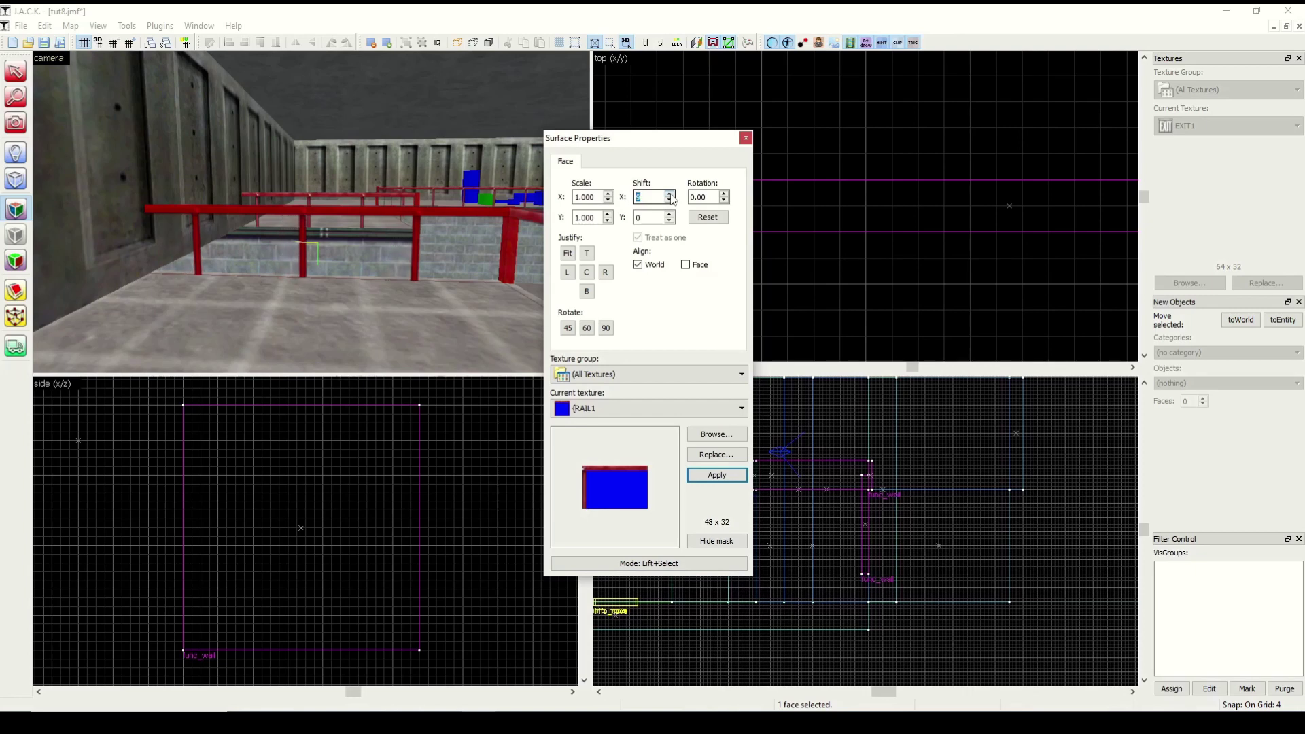
pyautogui.click(670, 199)
pyautogui.click(670, 199)
pyautogui.click(670, 199)
pyautogui.click(670, 199)
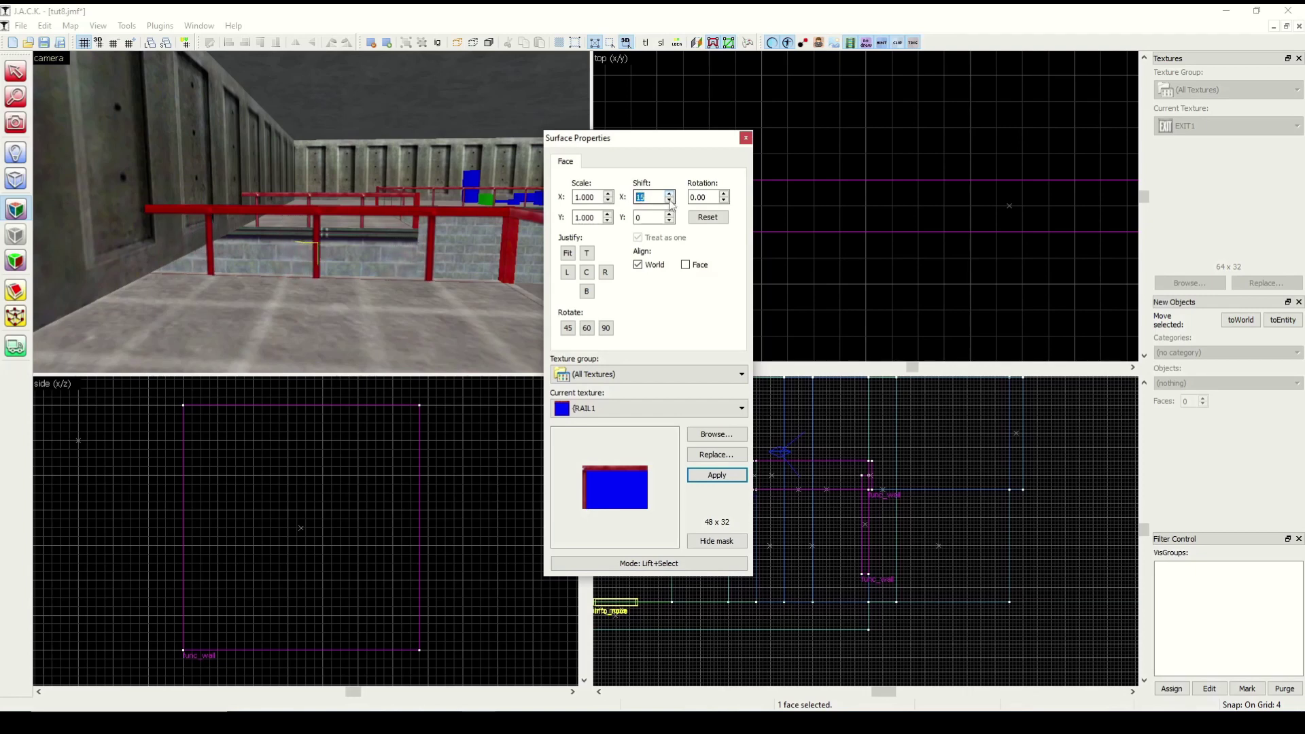
pyautogui.click(670, 203)
pyautogui.click(669, 203)
pyautogui.click(670, 204)
pyautogui.click(669, 203)
pyautogui.click(669, 203)
pyautogui.click(669, 204)
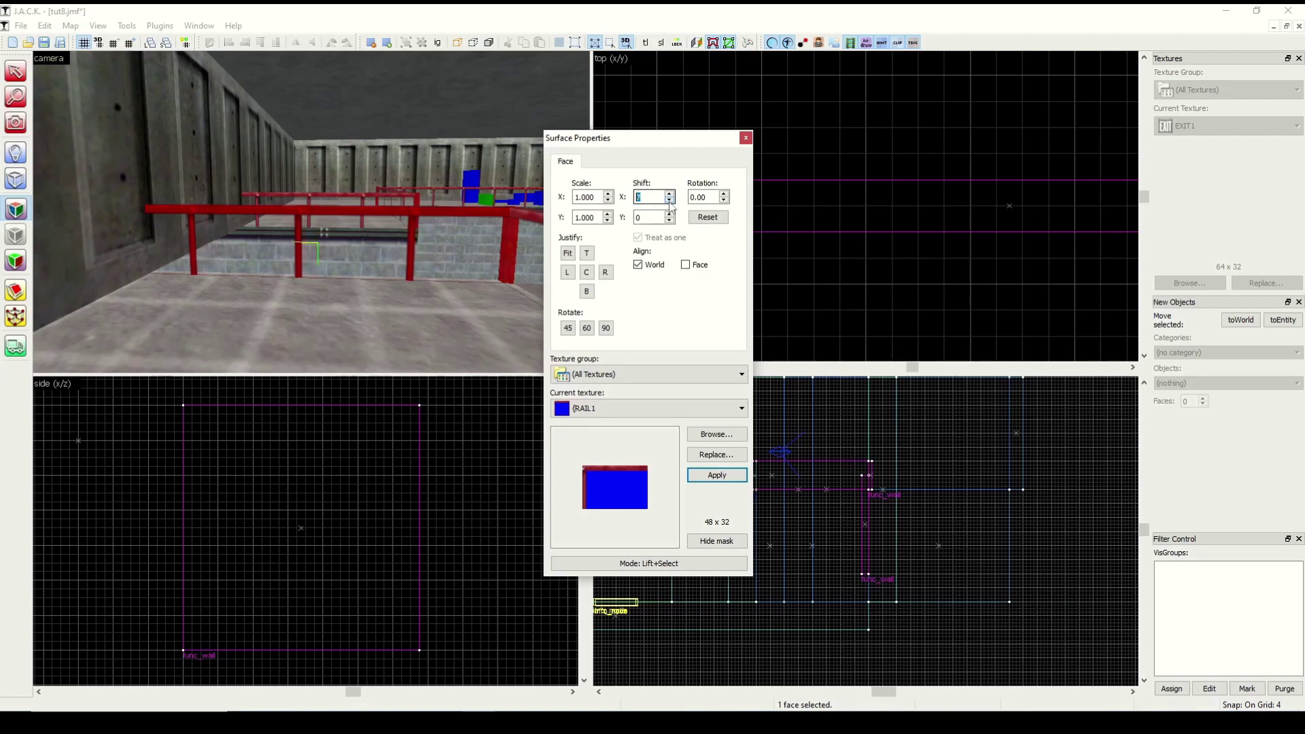
pyautogui.click(669, 203)
pyautogui.click(669, 203)
pyautogui.click(670, 203)
pyautogui.click(669, 203)
pyautogui.click(670, 203)
pyautogui.click(670, 203)
pyautogui.click(670, 203)
pyautogui.click(670, 203)
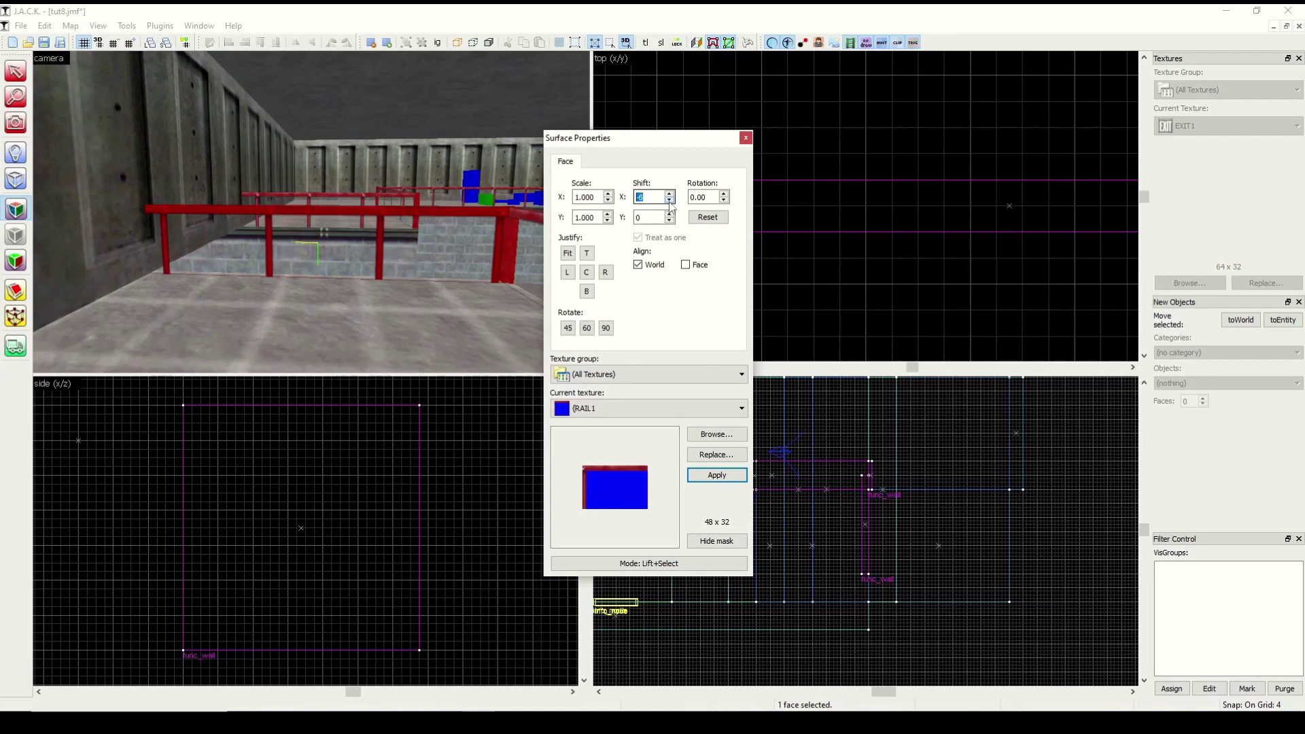
pyautogui.click(669, 203)
pyautogui.click(669, 203)
pyautogui.click(670, 203)
pyautogui.click(669, 194)
pyautogui.click(669, 193)
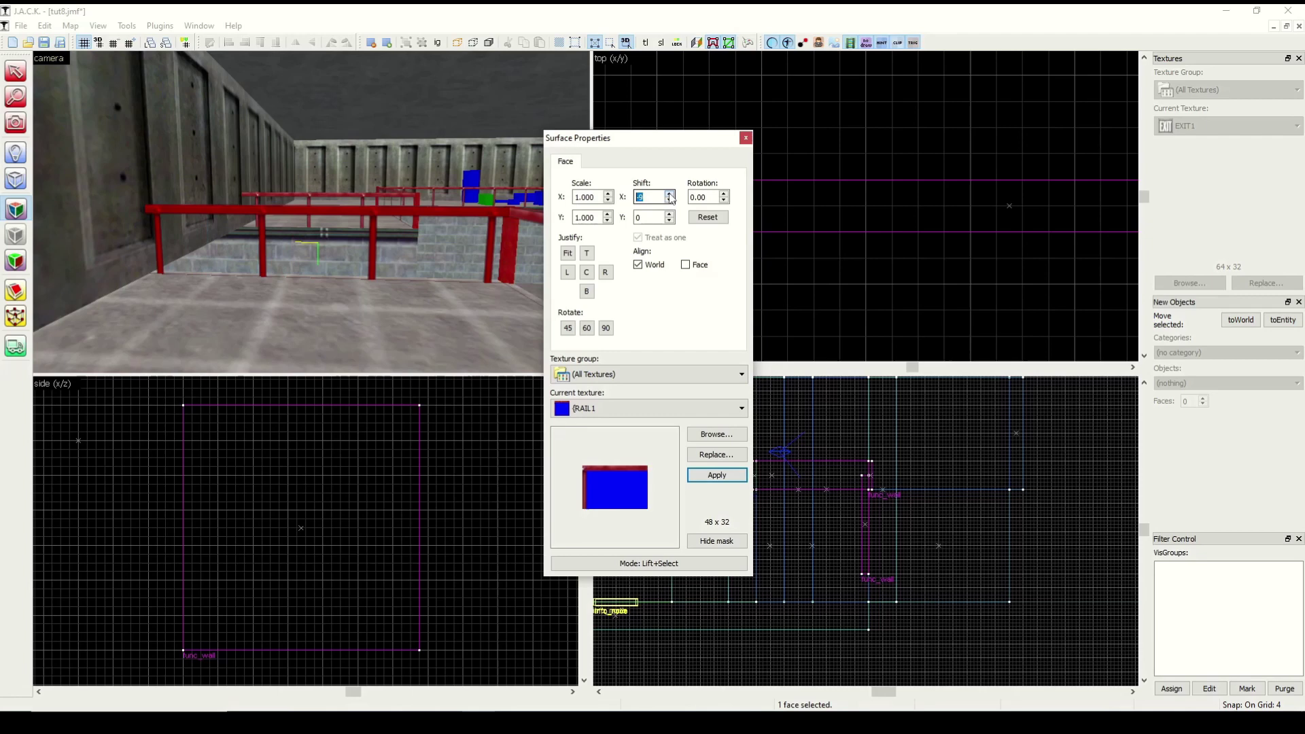
pyautogui.click(670, 194)
pyautogui.click(669, 194)
pyautogui.click(670, 193)
pyautogui.click(670, 193)
pyautogui.click(669, 194)
pyautogui.click(670, 194)
pyautogui.click(670, 194)
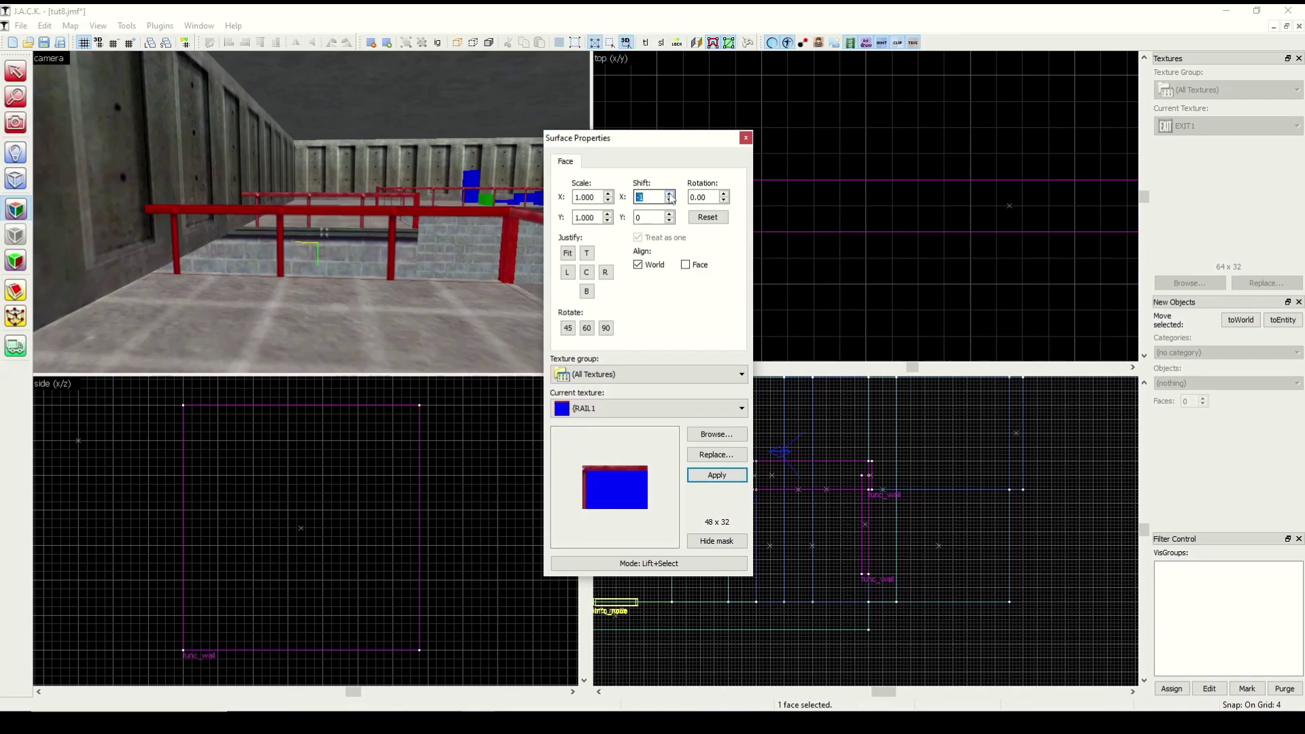
pyautogui.click(670, 194)
pyautogui.click(669, 193)
# Justify the railing texture to center, raise its X shift to 13 and close face editing.
pyautogui.write('10')
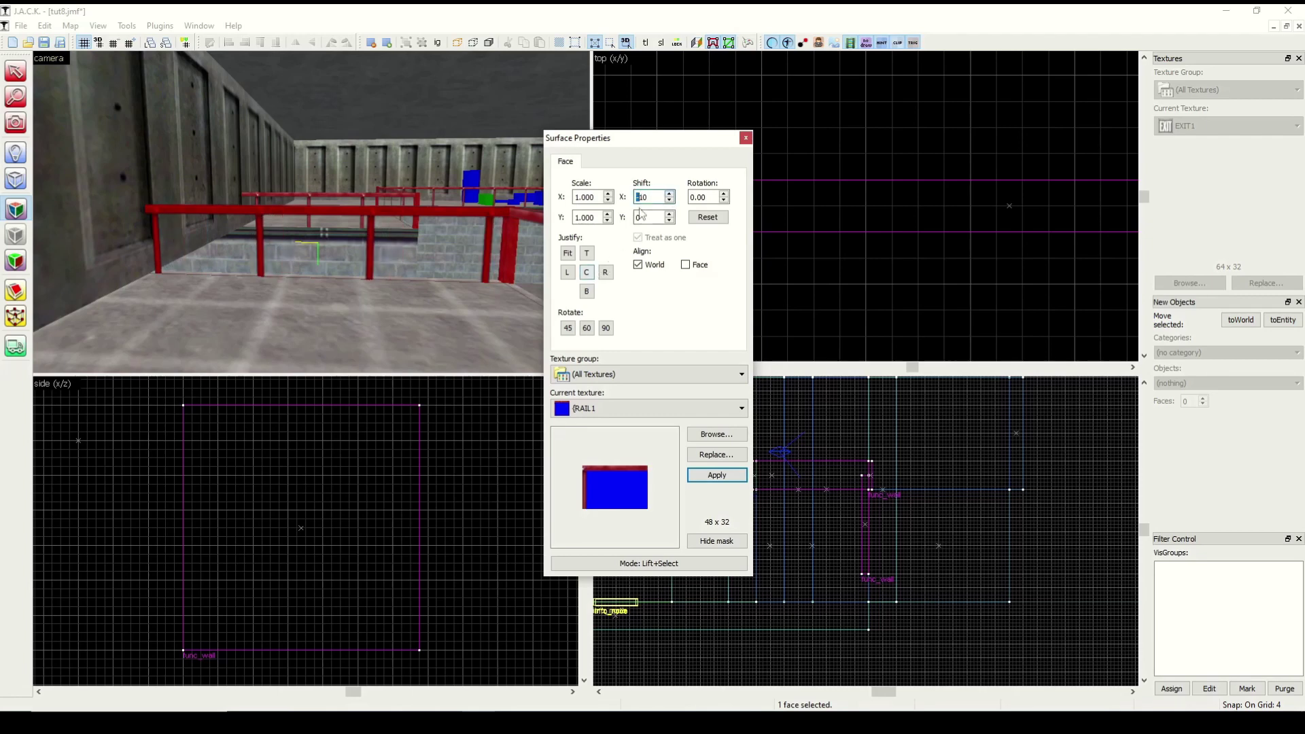
pyautogui.click(670, 194)
pyautogui.click(670, 194)
pyautogui.click(670, 194)
pyautogui.click(670, 193)
pyautogui.click(671, 194)
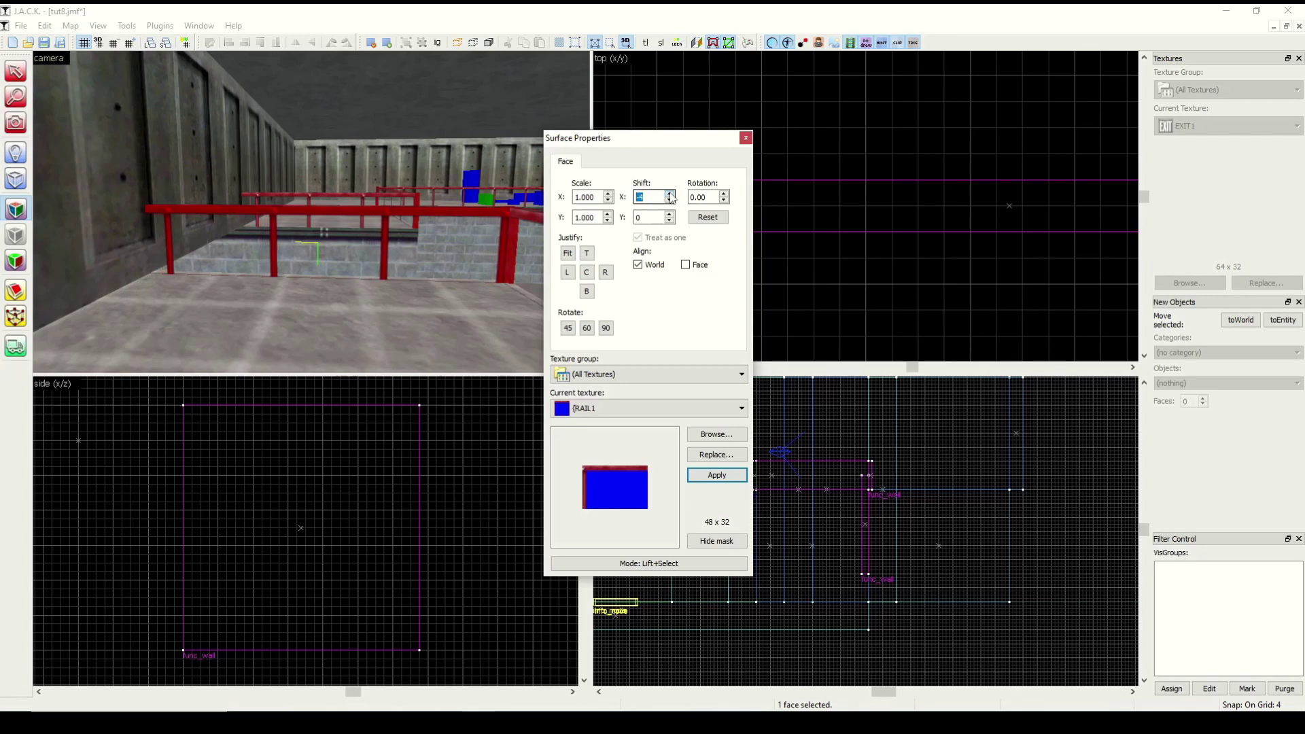
pyautogui.click(670, 193)
pyautogui.click(670, 194)
pyautogui.click(670, 194)
pyautogui.click(670, 194)
pyautogui.click(670, 194)
pyautogui.click(670, 194)
pyautogui.click(670, 194)
pyautogui.click(670, 194)
pyautogui.click(670, 194)
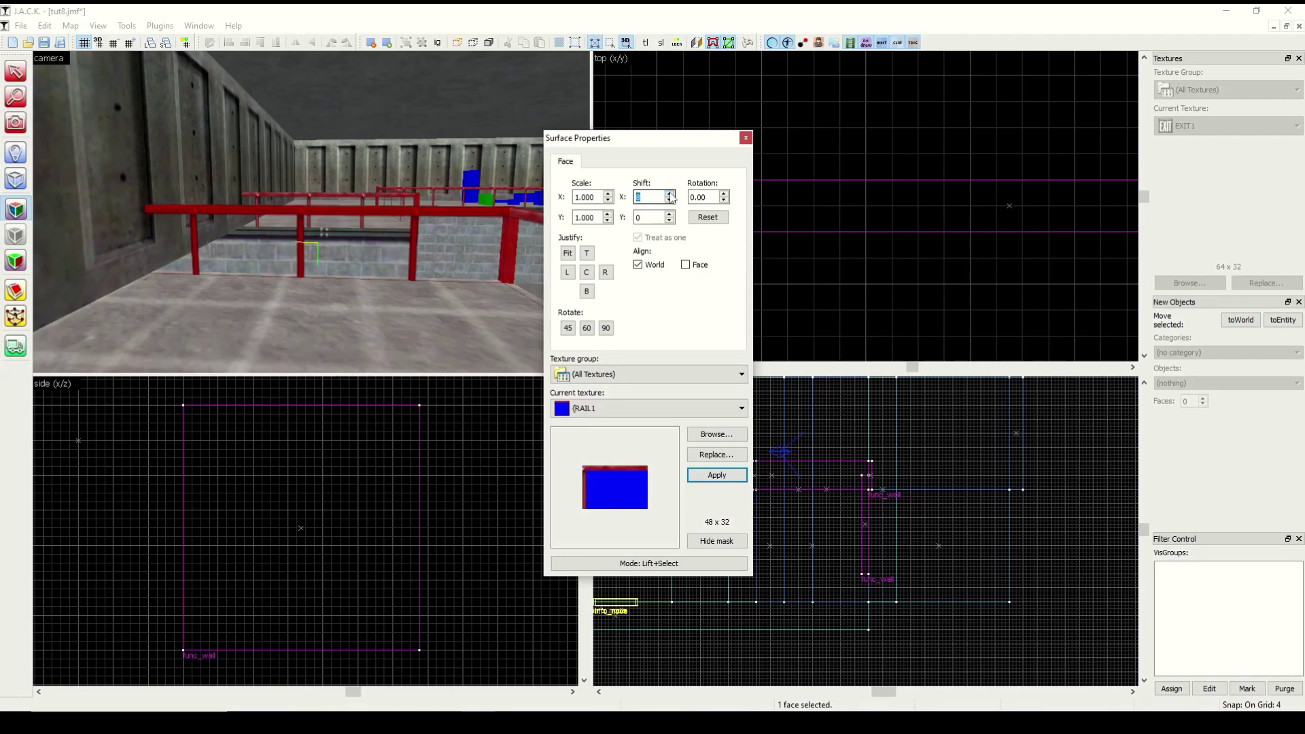
pyautogui.click(669, 194)
pyautogui.click(669, 193)
pyautogui.click(670, 193)
pyautogui.click(745, 139)
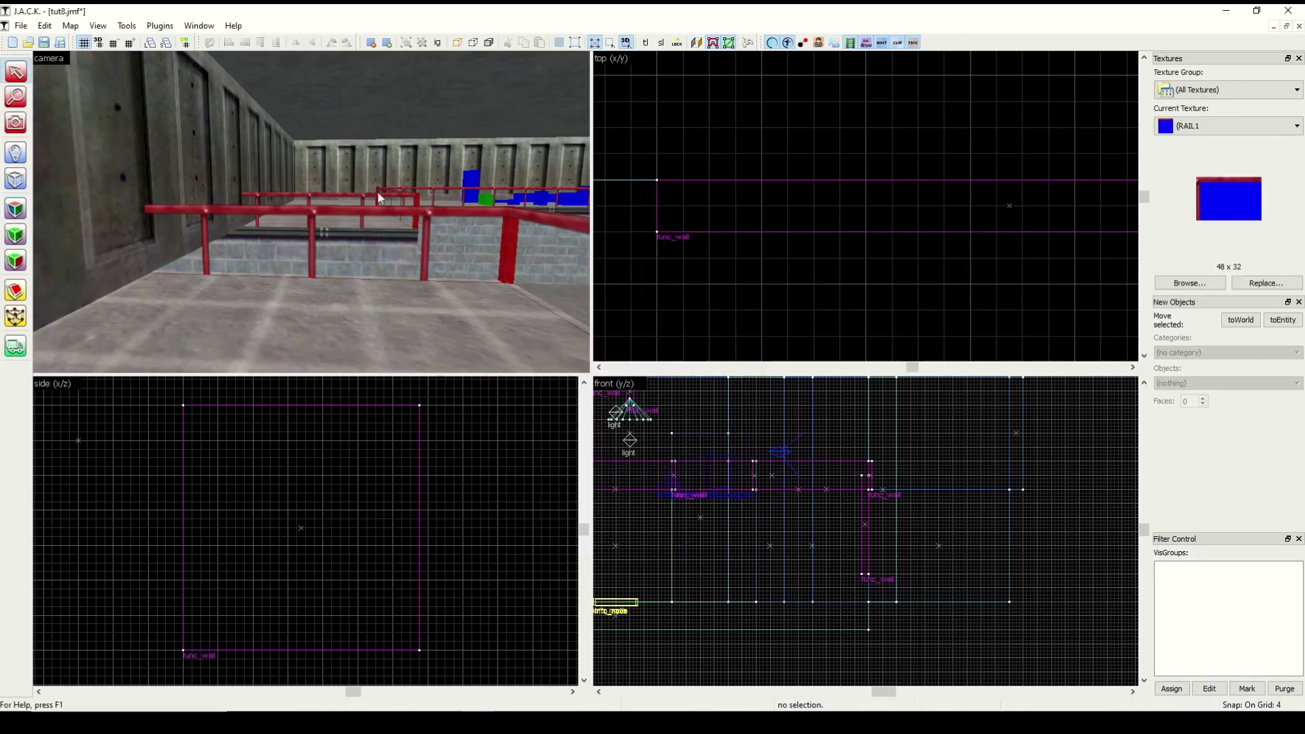
# Reopen face editing and check the texture settings of the shifted railing and of another railing around the pit.
pyautogui.click(16, 123)
pyautogui.moveTo(311, 210); pyautogui.dragTo(310, 211)
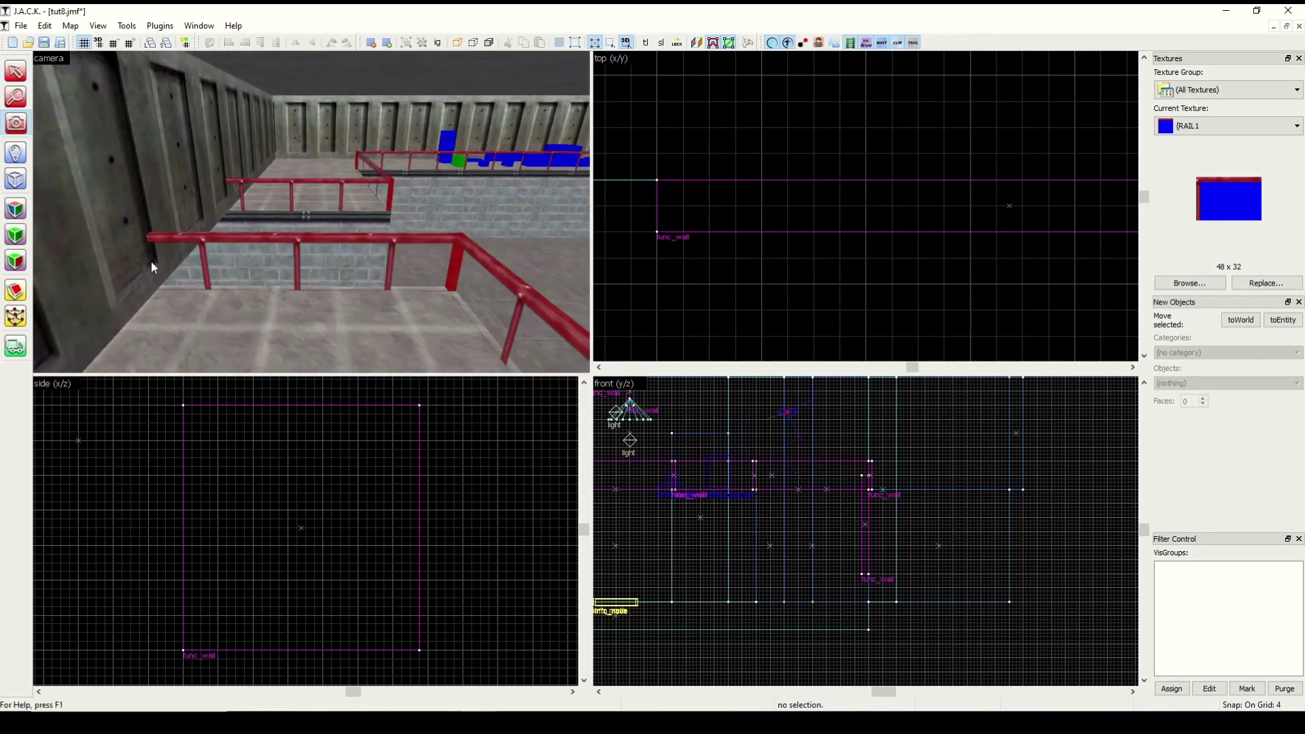
pyautogui.click(15, 209)
pyautogui.click(328, 239)
pyautogui.rightClick(324, 195)
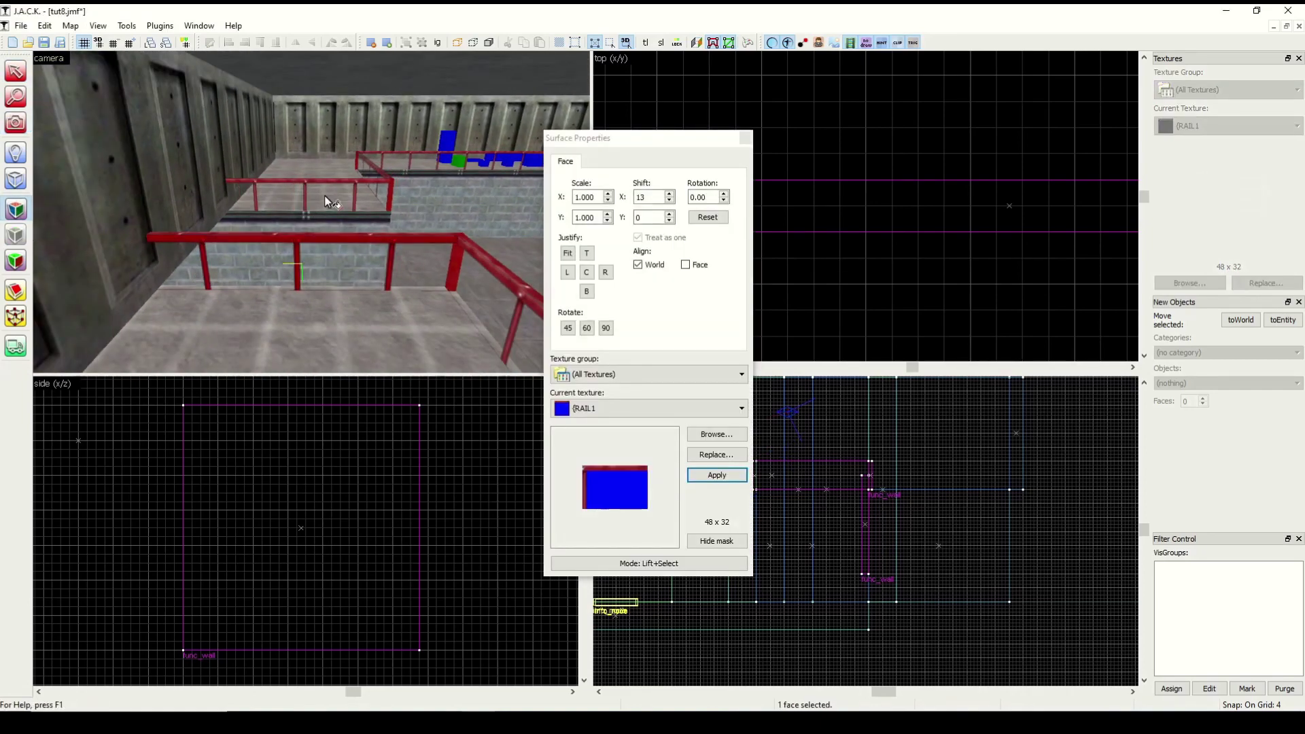
pyautogui.hotkey('shift', 'c')
pyautogui.moveTo(84, 145); pyautogui.dragTo(312, 211)
pyautogui.hotkey('shift', 'a')
pyautogui.click(258, 238)
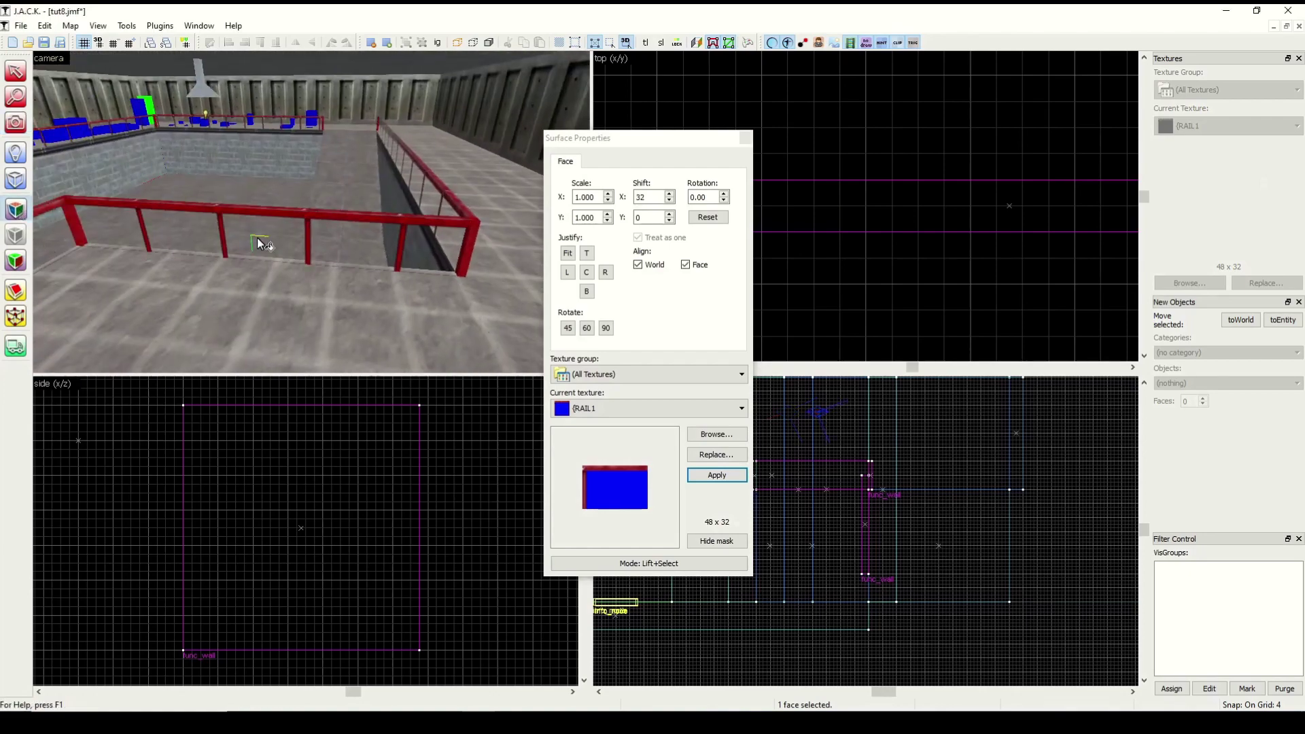
# Select the face of the long railing along the pit edge and set its X shift to -2.
pyautogui.press('d')
pyautogui.press('w')
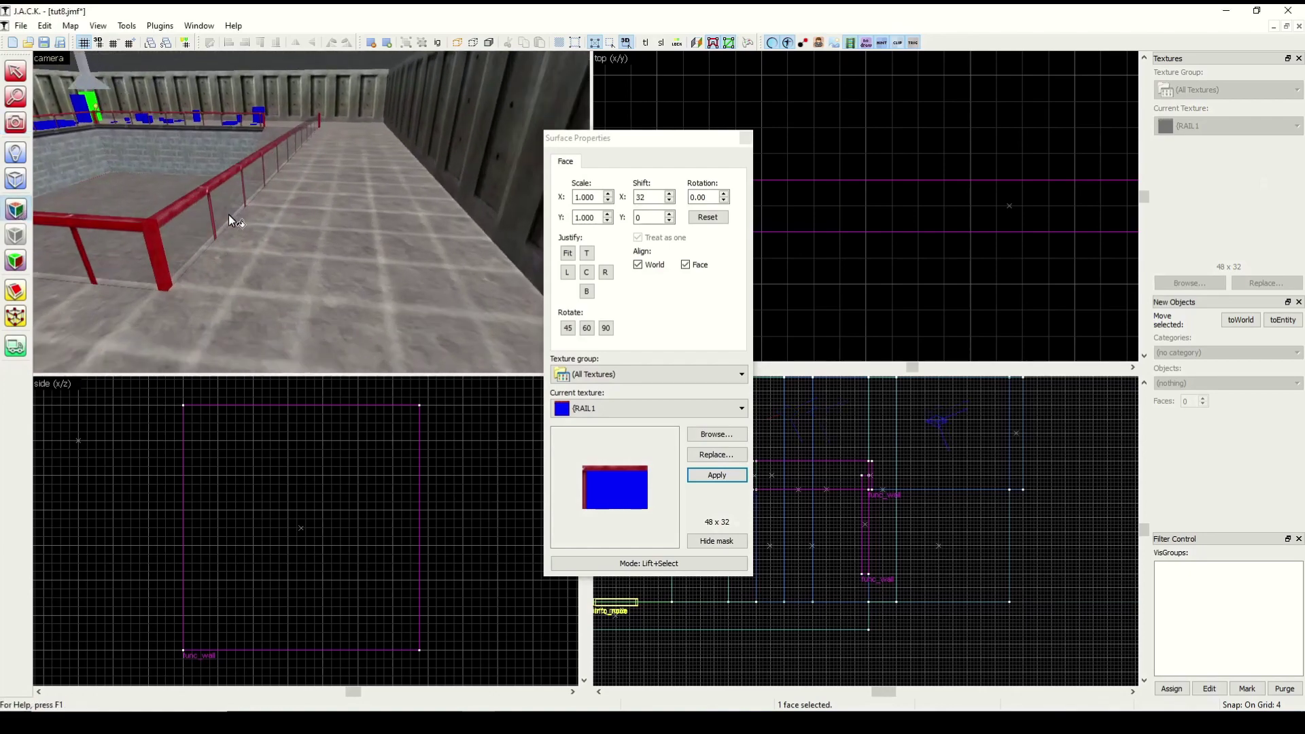
pyautogui.click(16, 123)
pyautogui.press('Left')
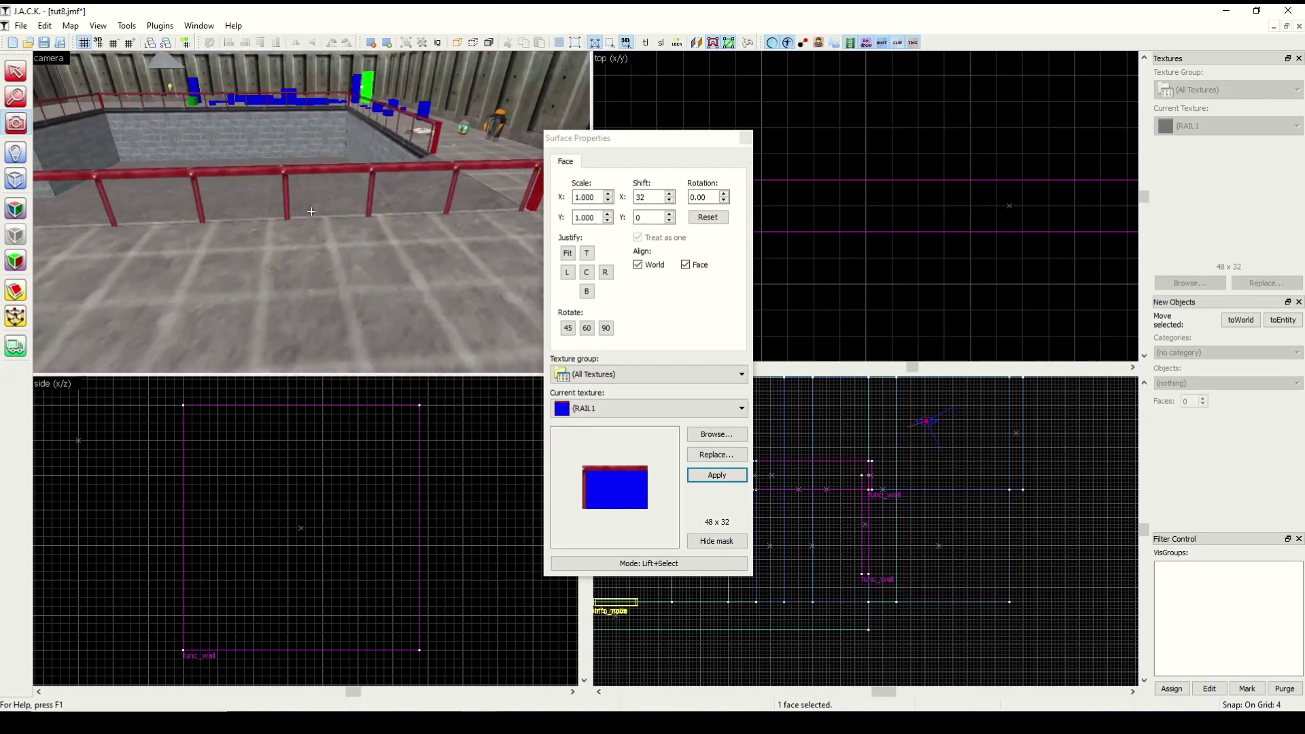
pyautogui.press('Left')
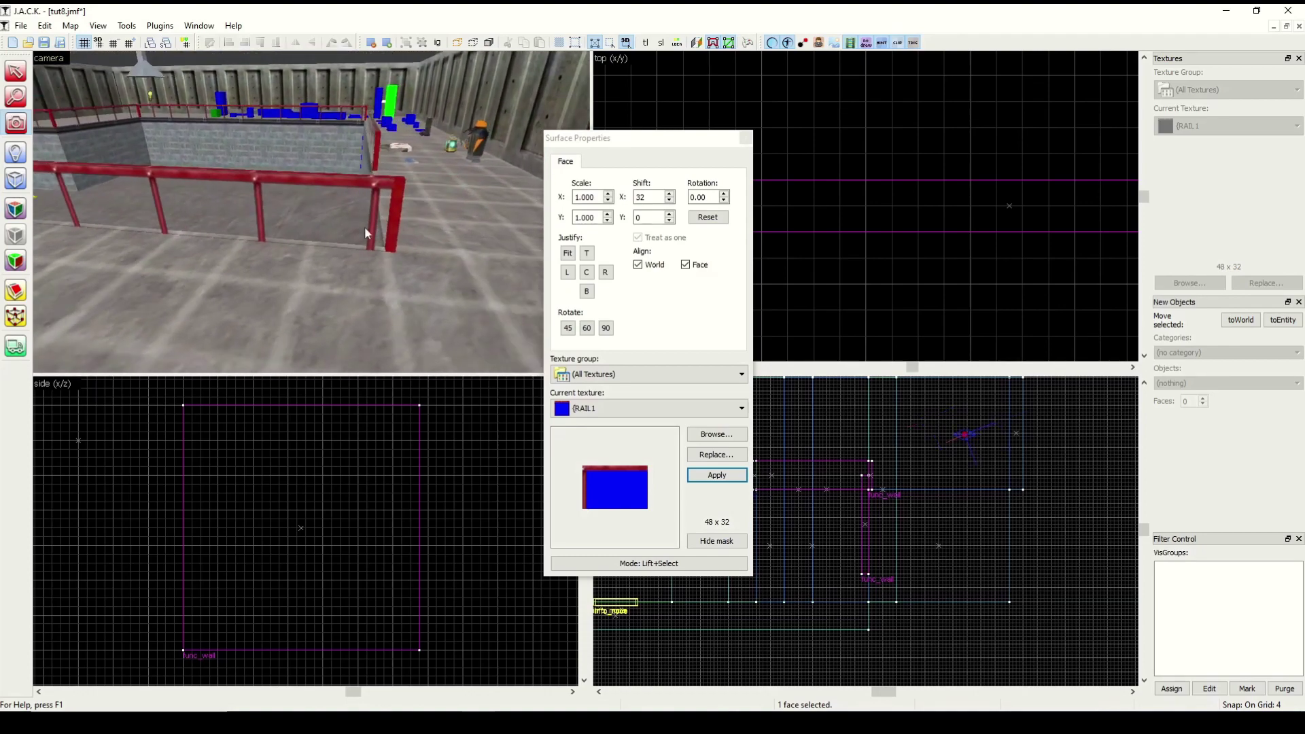
pyautogui.click(15, 209)
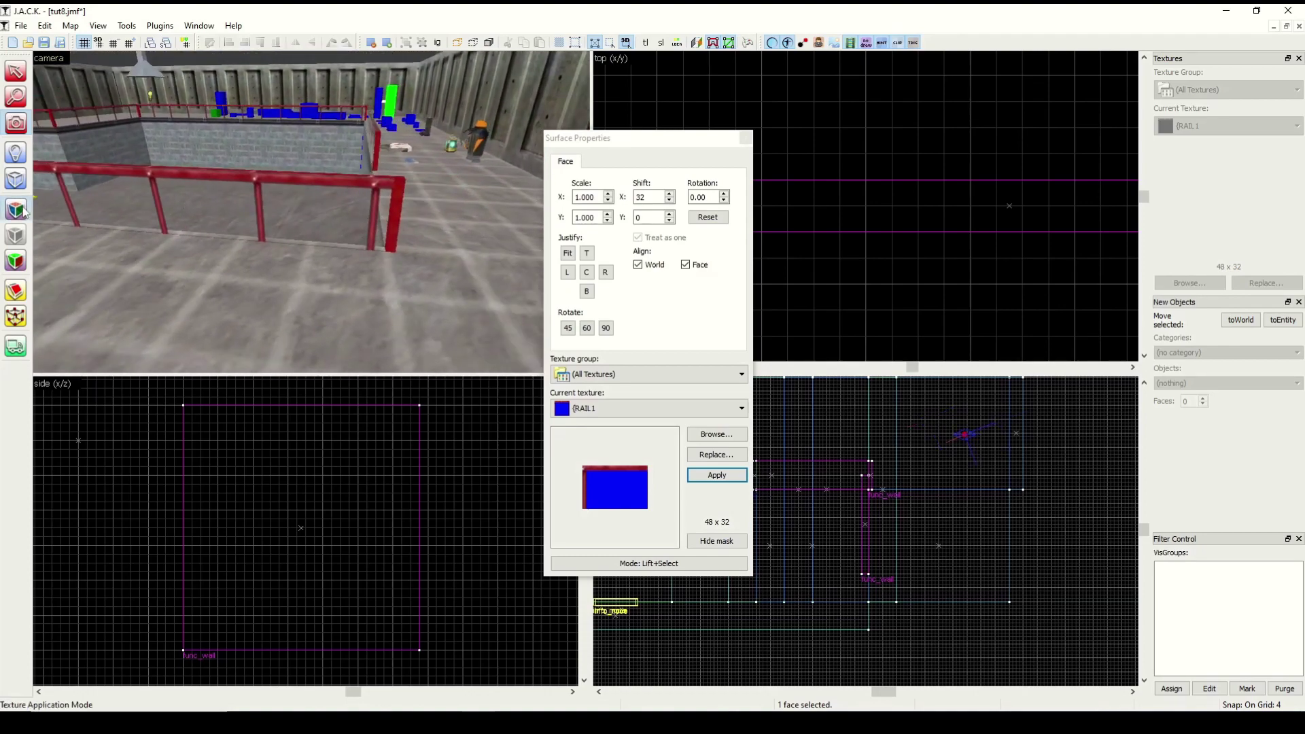
pyautogui.click(669, 201)
pyautogui.click(670, 200)
pyautogui.click(670, 201)
pyautogui.click(670, 200)
pyautogui.click(670, 200)
pyautogui.click(669, 200)
pyautogui.click(670, 200)
pyautogui.click(669, 201)
pyautogui.click(671, 201)
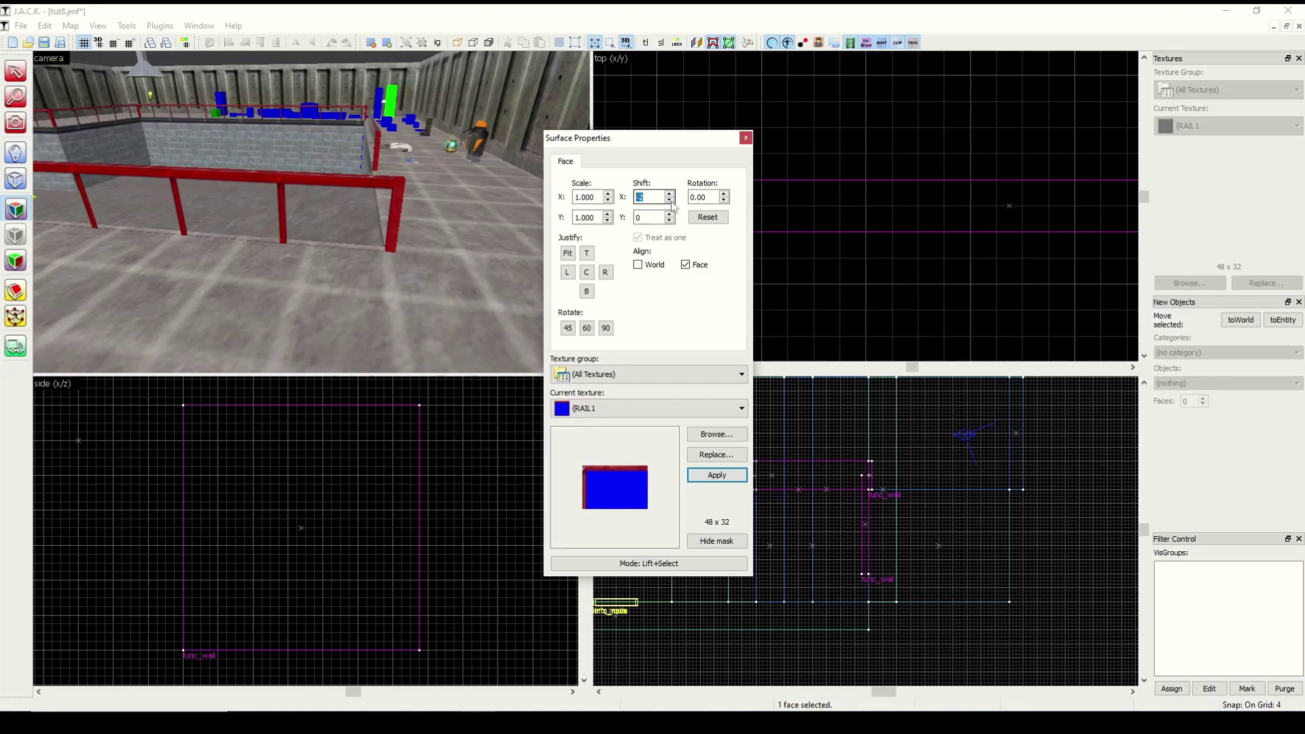
# Justify the {RAIL1 texture to center on the long railing's face.
pyautogui.click(16, 123)
pyautogui.moveTo(220, 175); pyautogui.dragTo(311, 212)
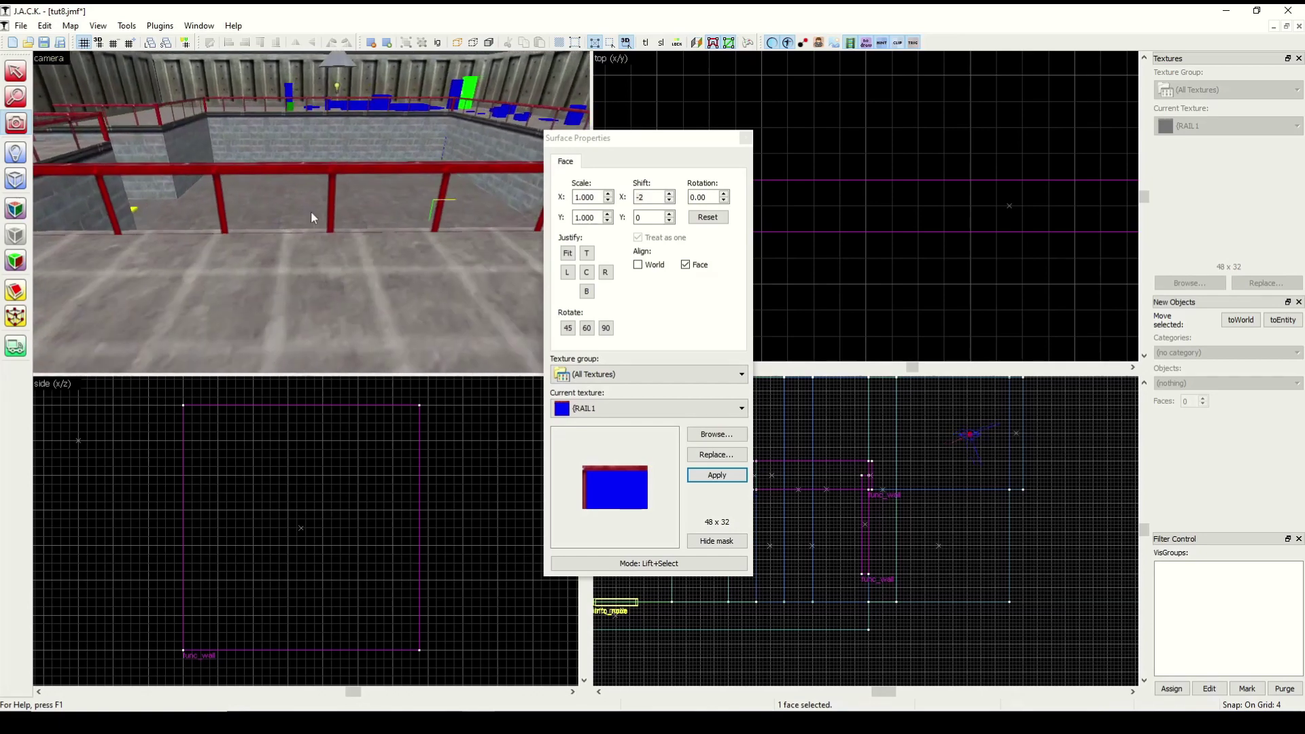
pyautogui.click(586, 273)
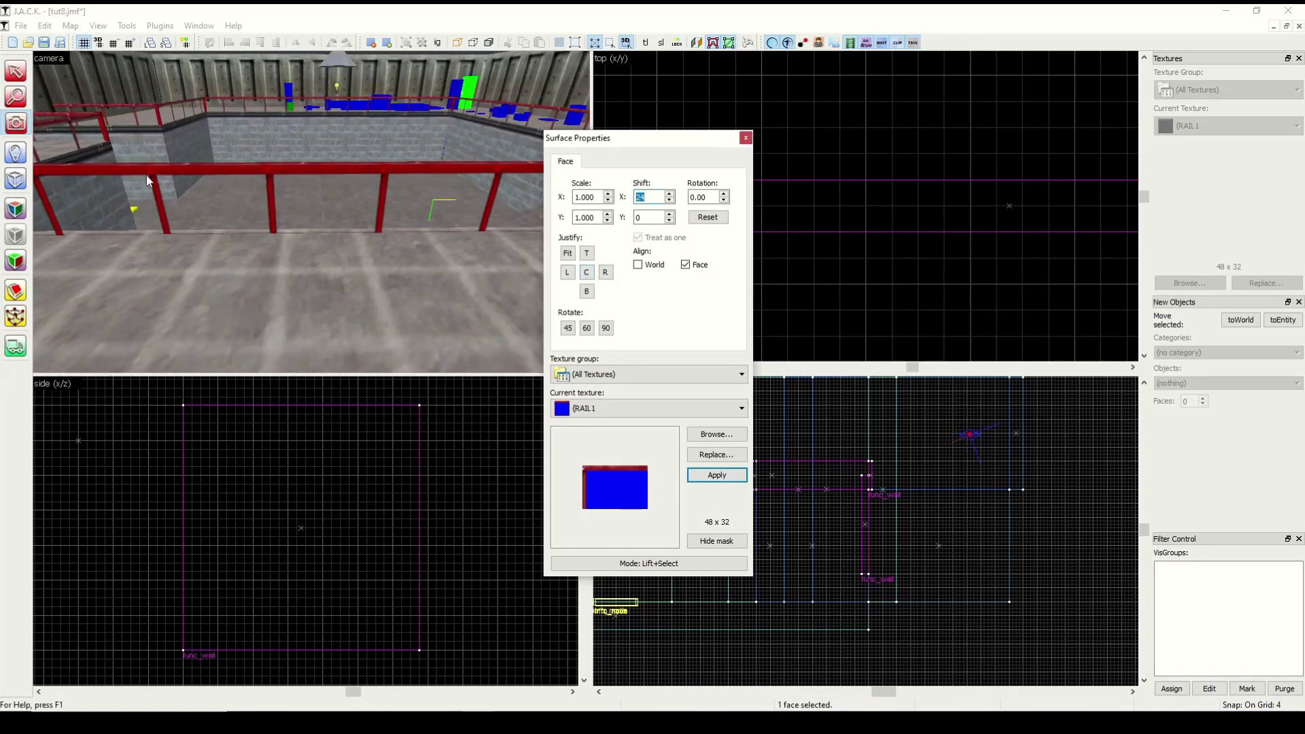
# Select the face of the next railing along the pit's ledge and justify its texture to center.
pyautogui.moveTo(125, 177); pyautogui.dragTo(312, 212)
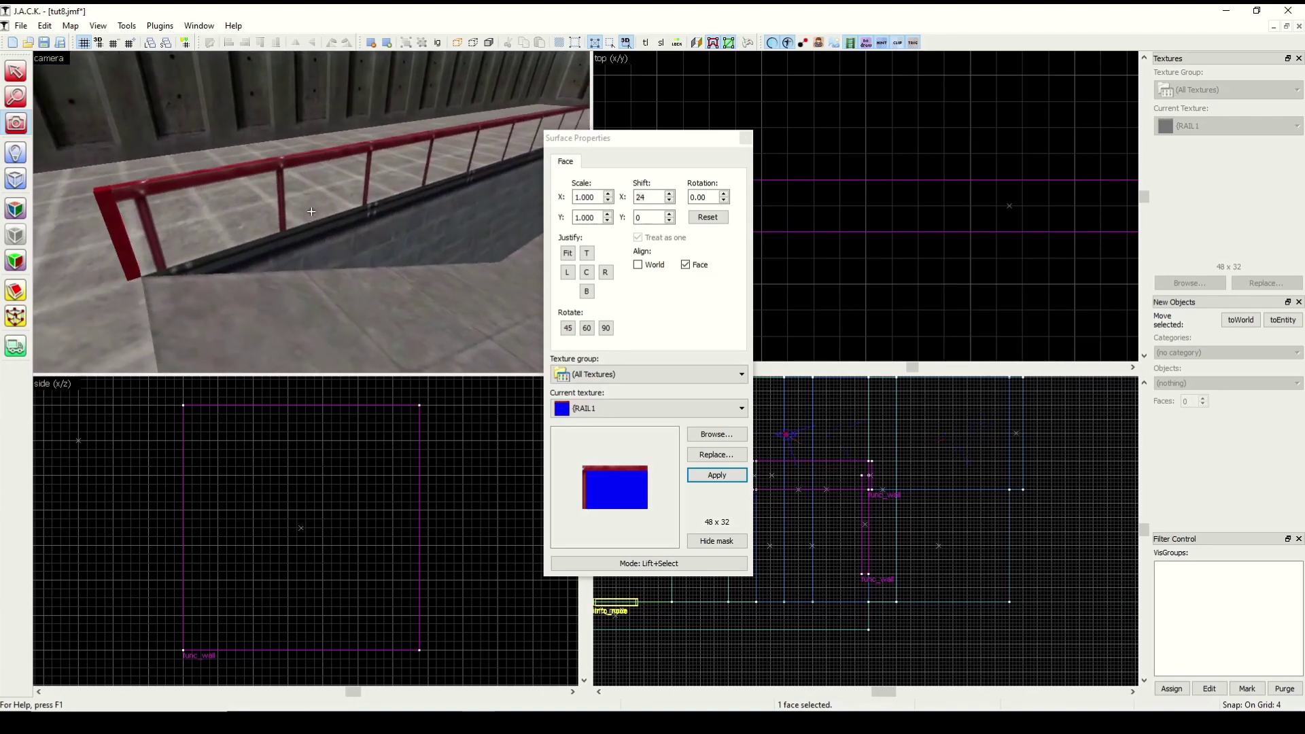
pyautogui.click(15, 209)
pyautogui.click(204, 214)
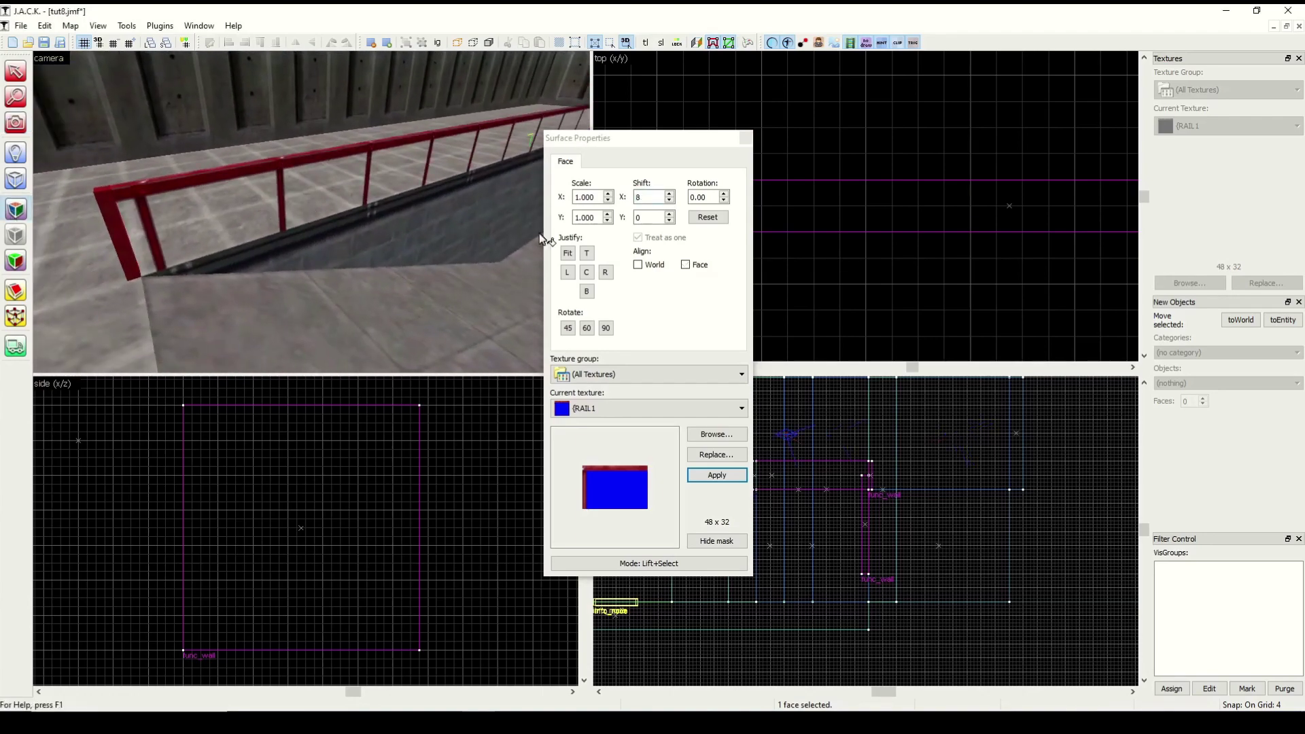
pyautogui.click(588, 275)
# Center the texture on the short railing above the brick wall, set its X shift to -32 and close face editing.
pyautogui.click(19, 122)
pyautogui.moveTo(312, 212); pyautogui.dragTo(311, 214)
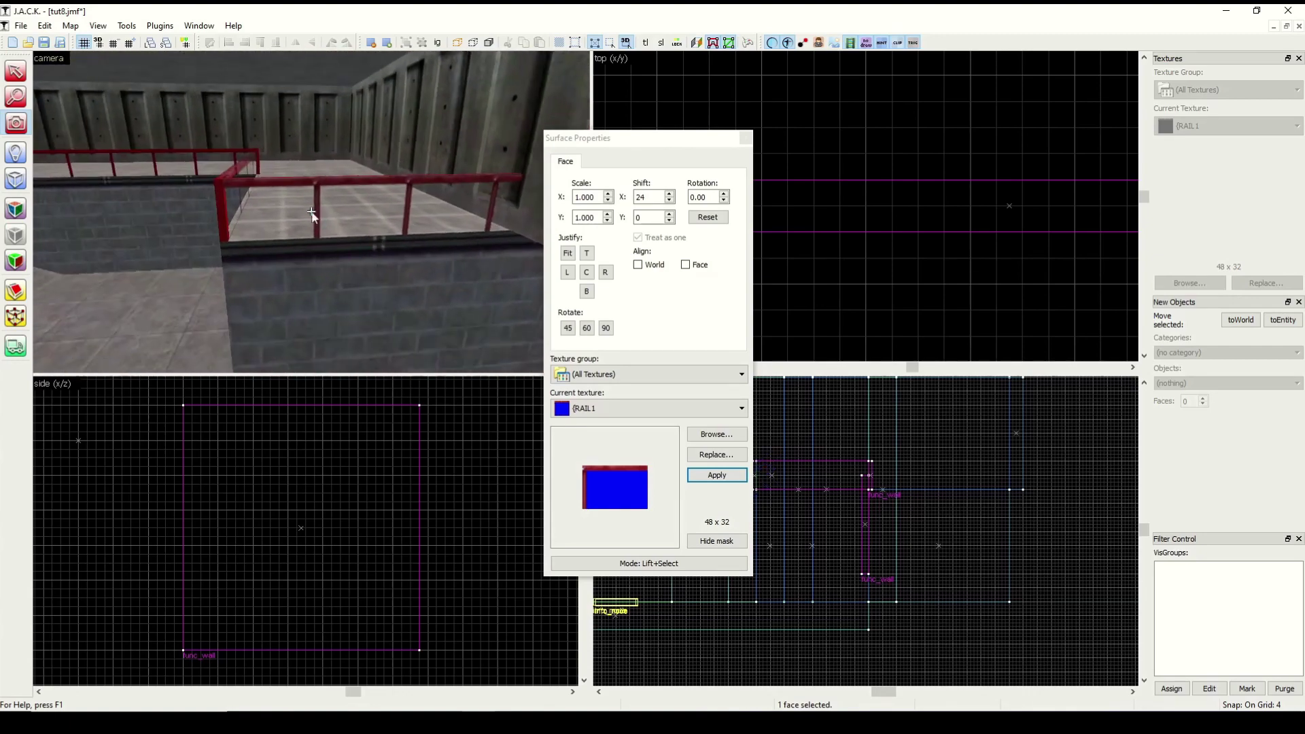
pyautogui.click(24, 210)
pyautogui.click(332, 210)
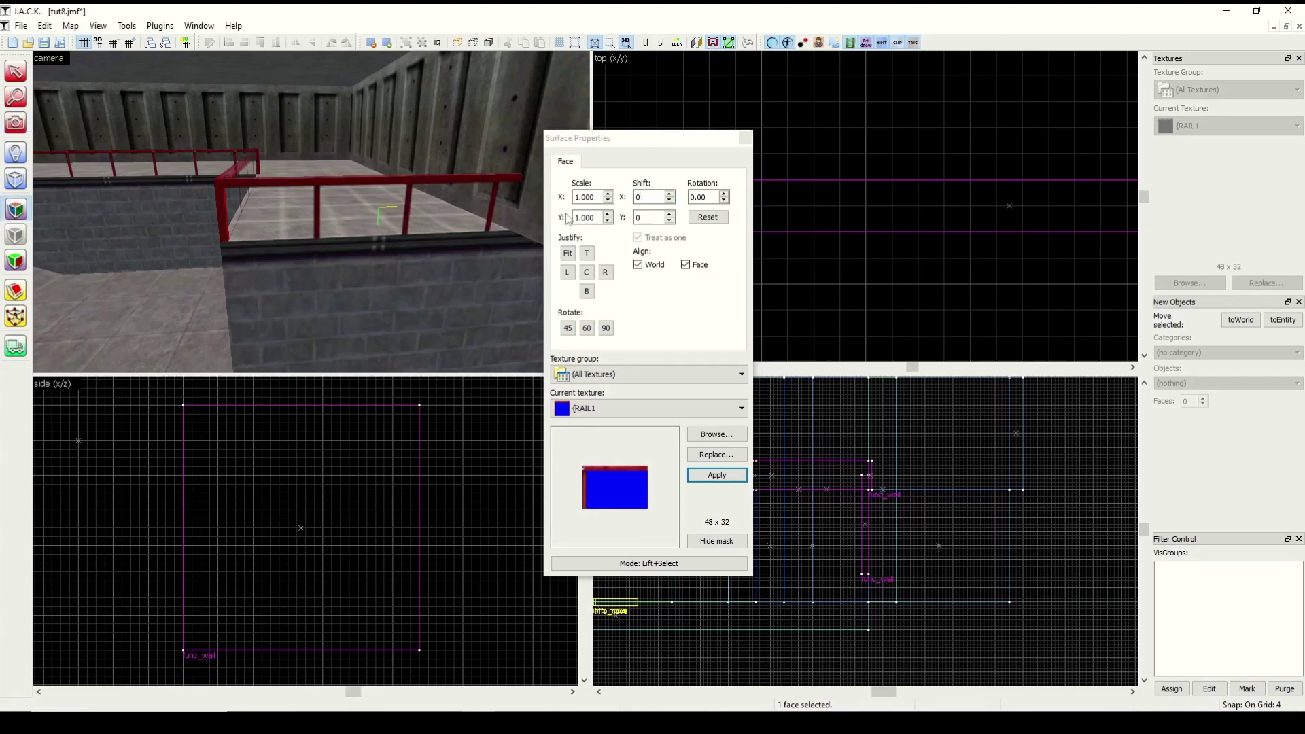
pyautogui.click(589, 272)
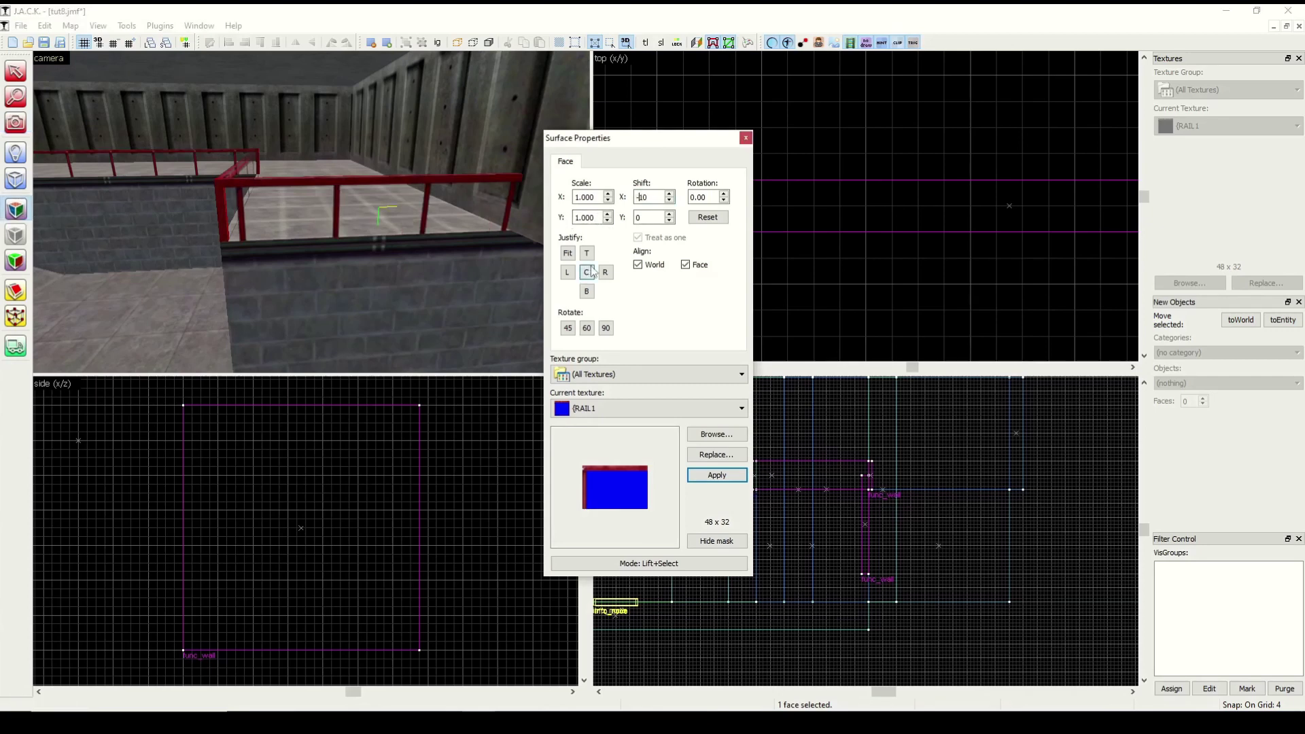
pyautogui.click(669, 200)
pyautogui.click(670, 200)
pyautogui.moveTo(670, 202); pyautogui.dragTo(670, 204)
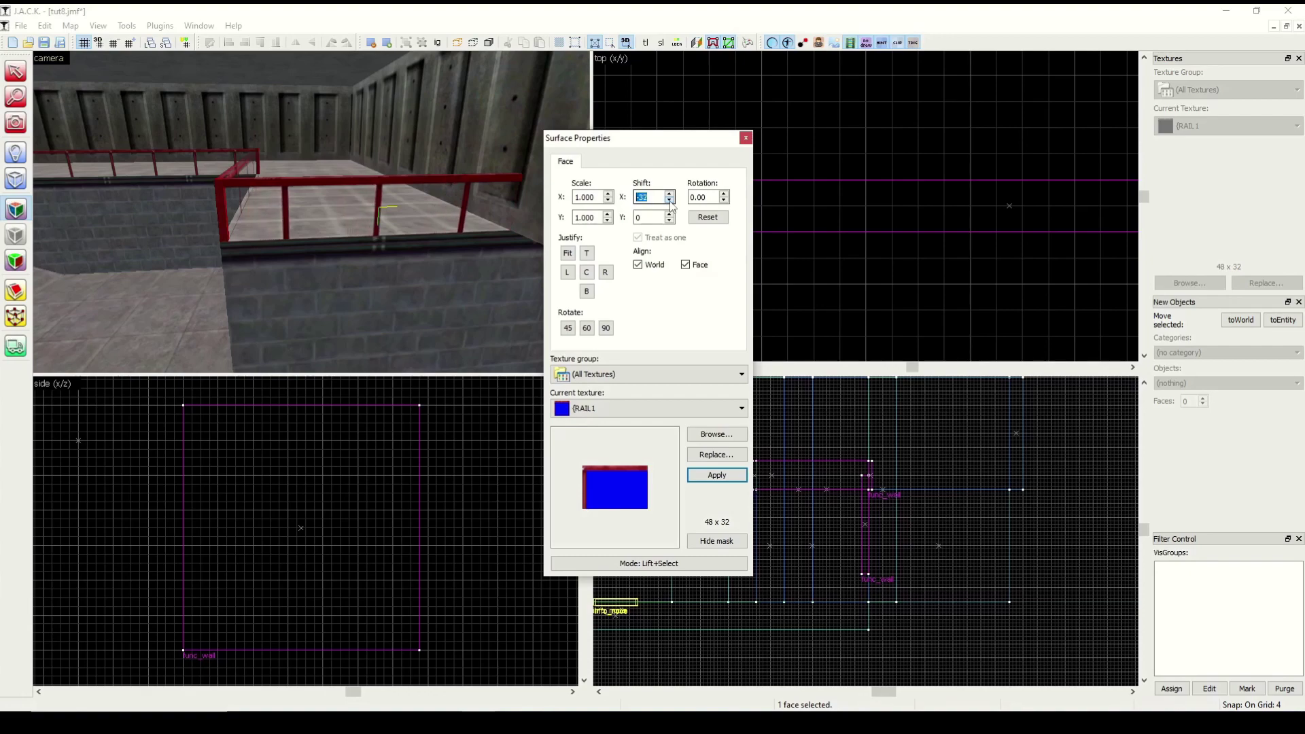
pyautogui.click(745, 138)
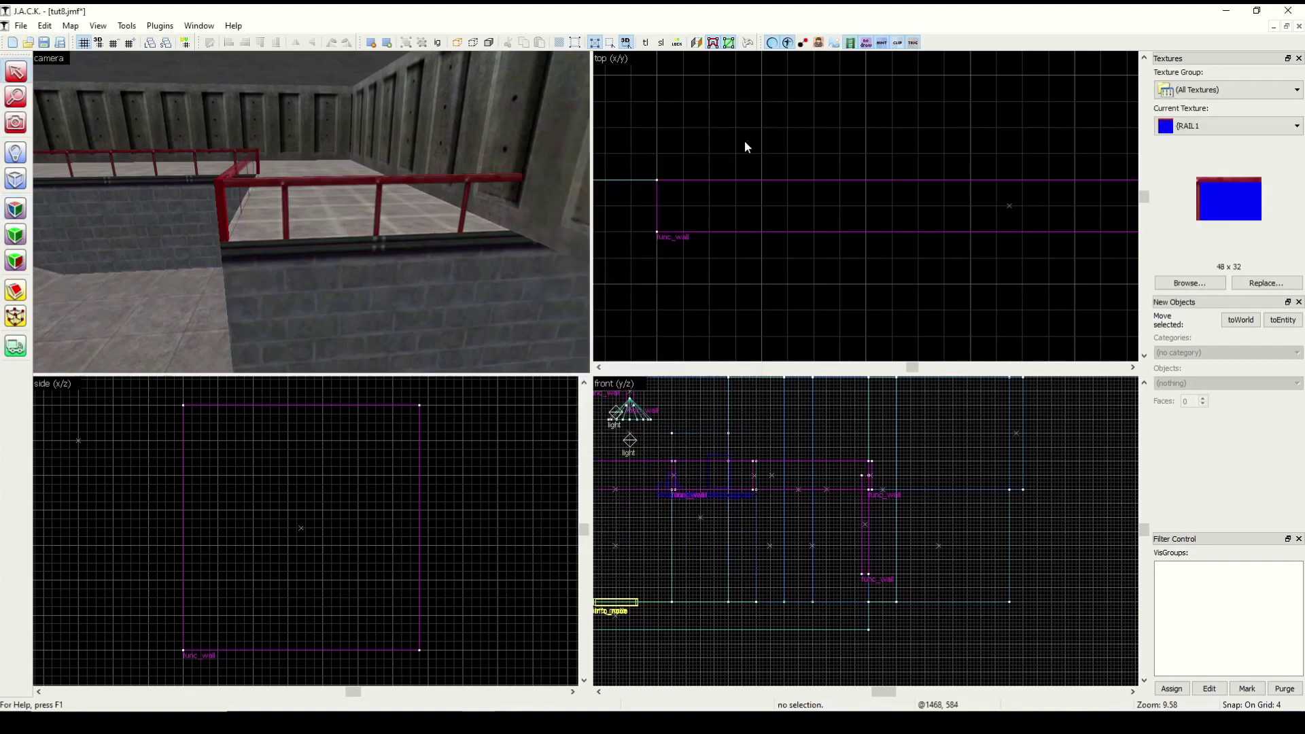
# Select the red corner post at the ramp's upper end and copy it along the X axis to the ramp's lower end.
pyautogui.click(16, 123)
pyautogui.press('w')
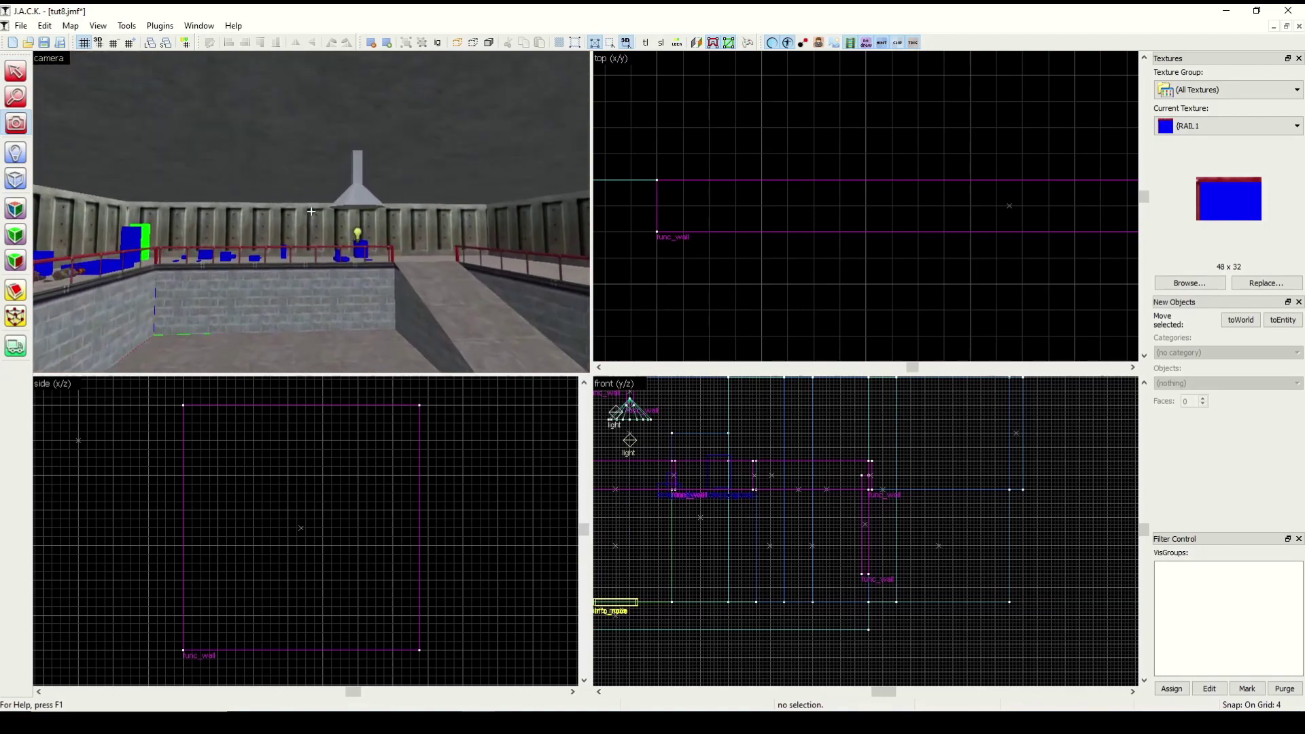
pyautogui.moveTo(311, 211); pyautogui.dragTo(312, 213)
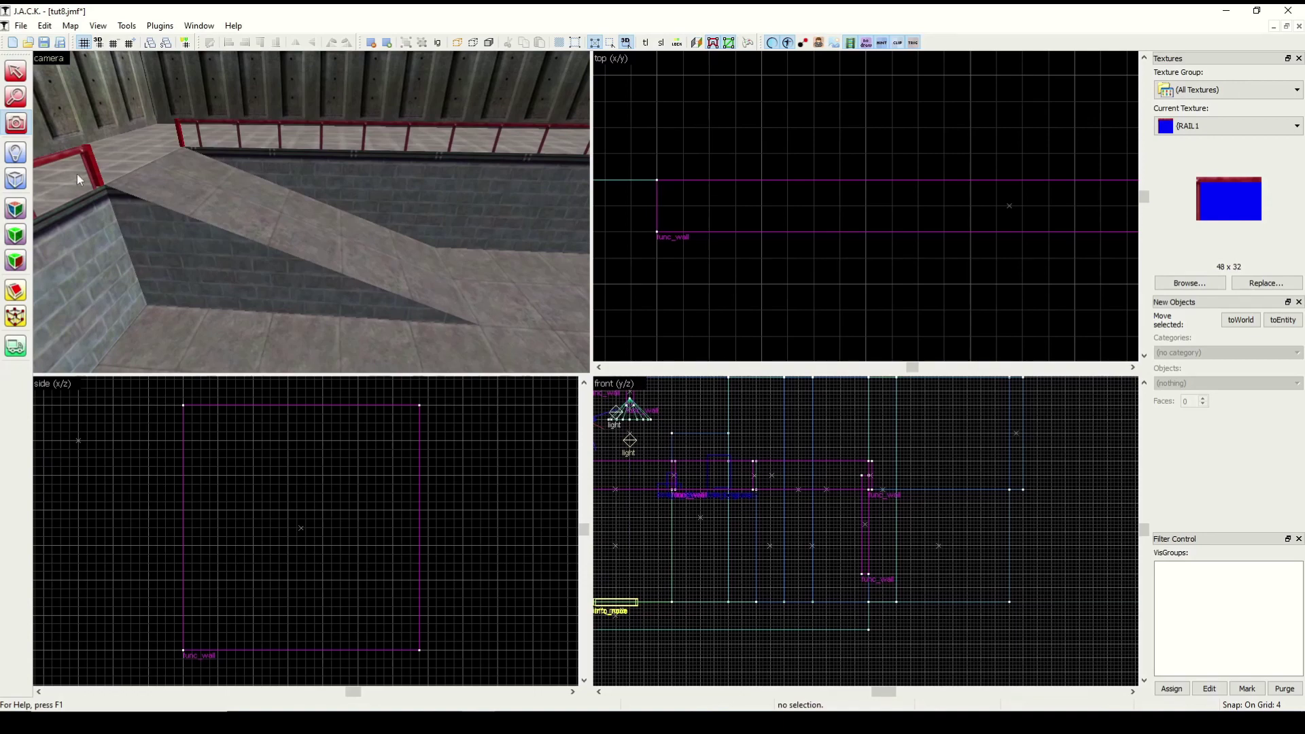
pyautogui.hotkey('shift', 's')
pyautogui.click(96, 157)
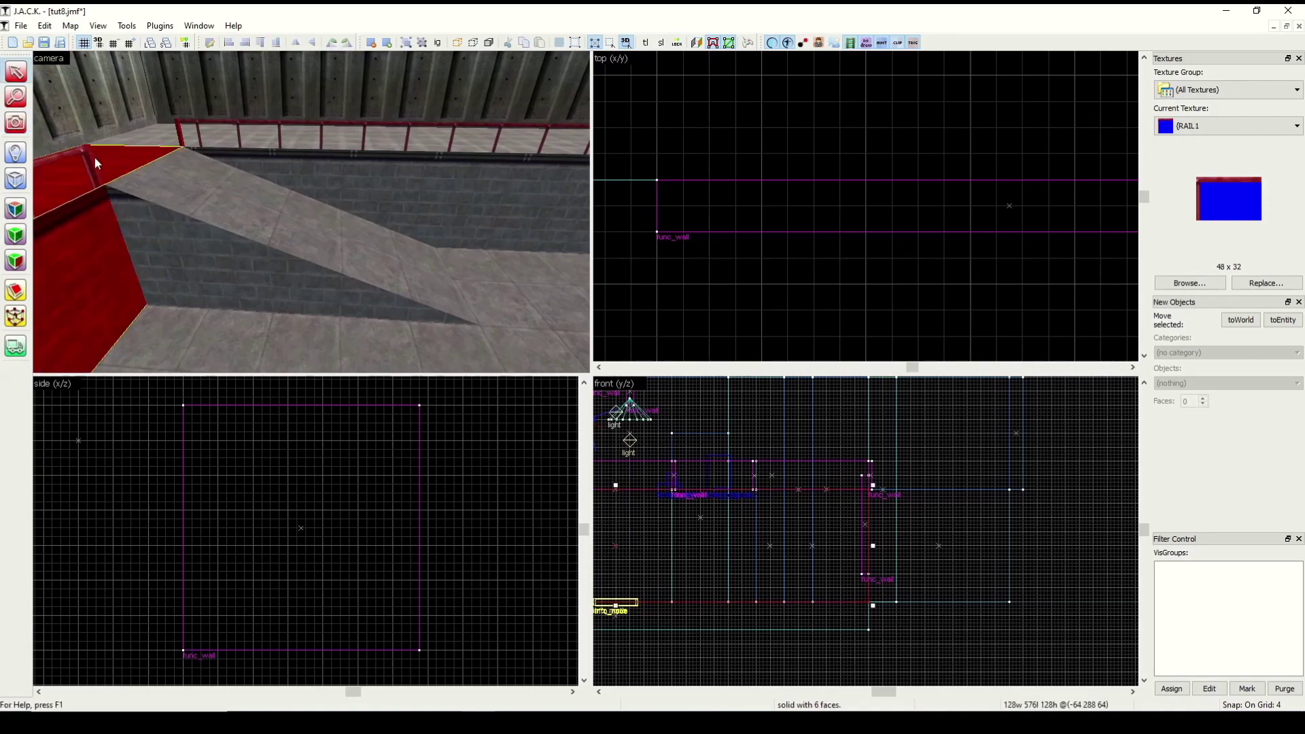
pyautogui.click(94, 164)
pyautogui.hotkey('ctrl', 'shift', 'e')
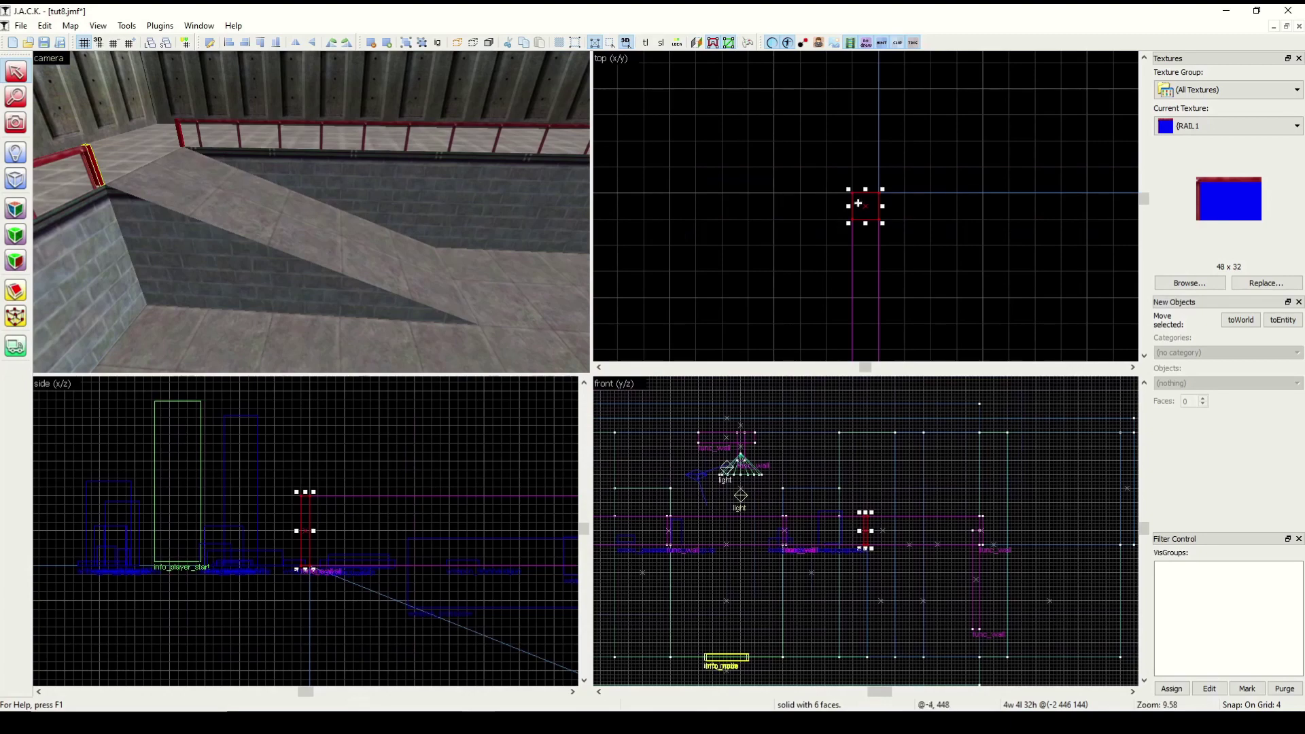
pyautogui.scroll(-5, 886, 203)
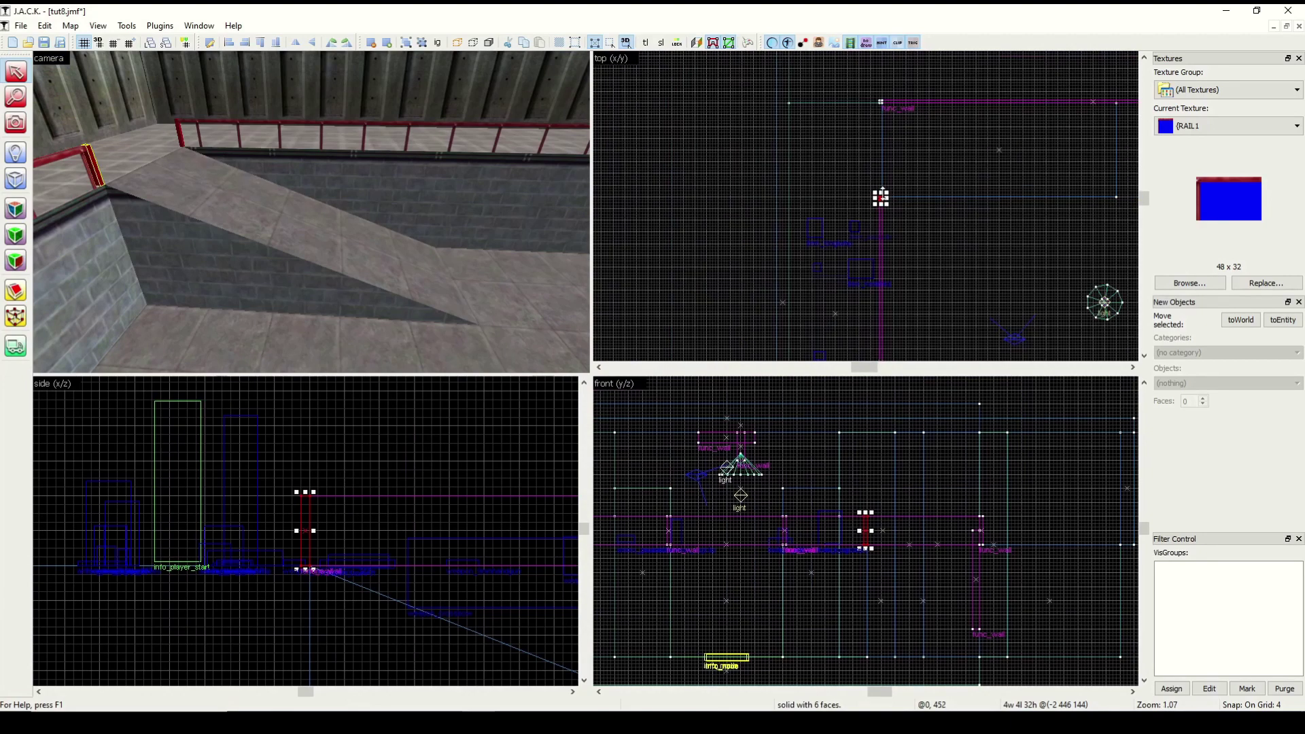
pyautogui.scroll(3, 864, 212)
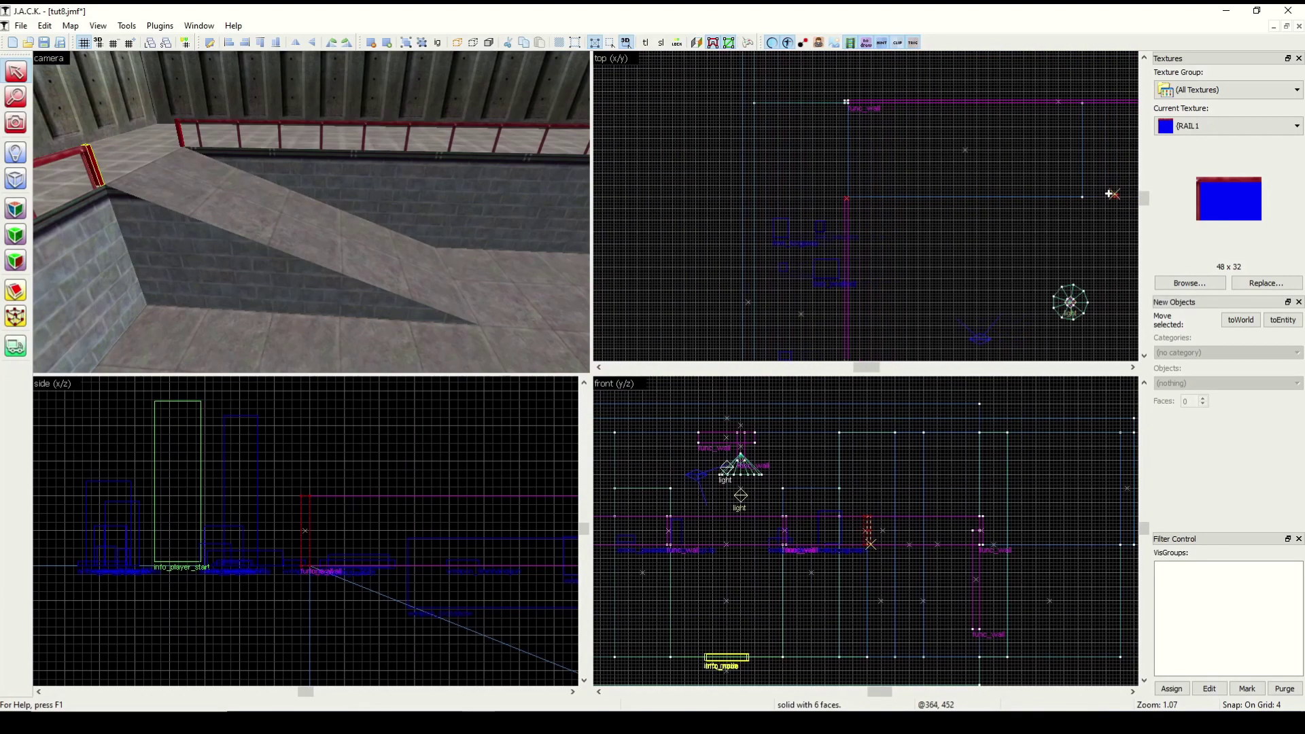
pyautogui.moveTo(864, 212); pyautogui.dragTo(1210, 188)
pyautogui.click(1077, 191)
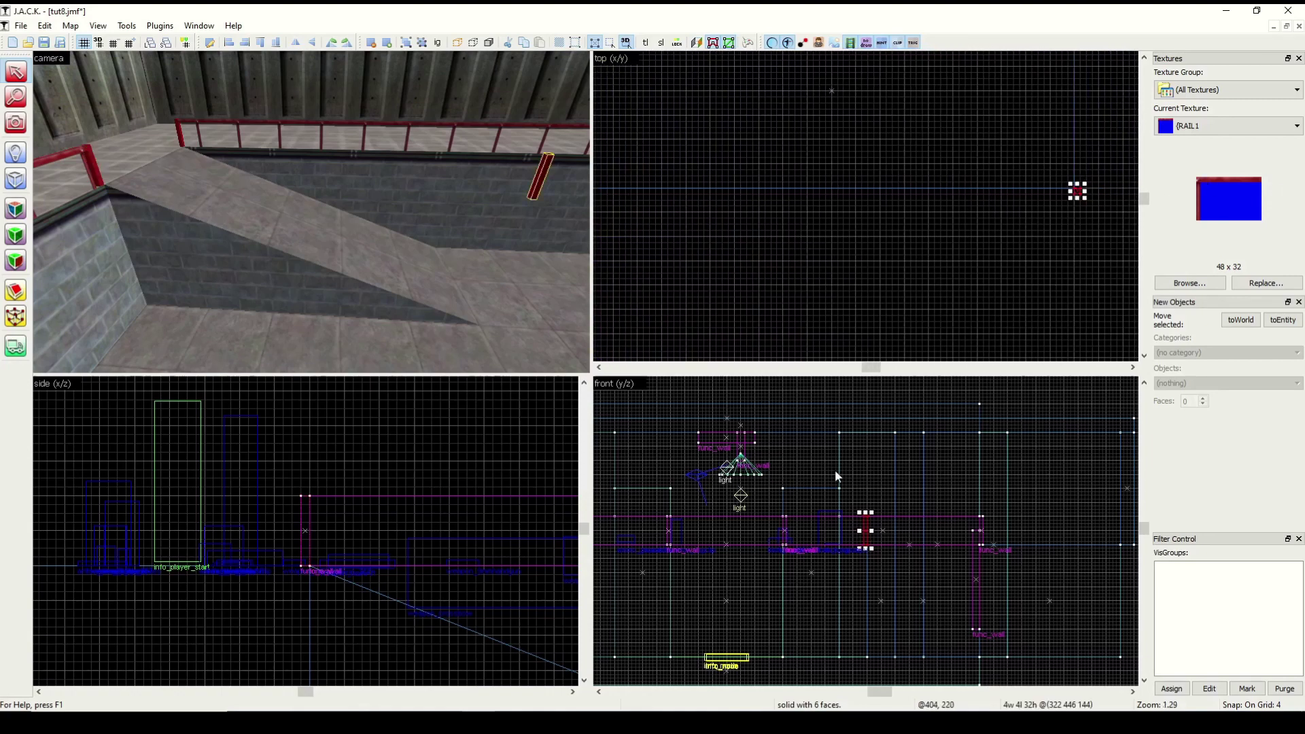
# Lower the copied post 128 units onto the pit floor at the foot of the ramp and deselect it.
pyautogui.press('Down')
pyautogui.press('Down')
pyautogui.press('Down')
pyautogui.press('Down')
pyautogui.press('Down')
pyautogui.press('Down')
pyautogui.press('Down')
pyautogui.press('Down')
pyautogui.press('Down')
pyautogui.press('Down')
pyautogui.press('Down')
pyautogui.press('Down')
pyautogui.press('Down')
pyautogui.press('Down')
pyautogui.press('Down')
pyautogui.press('Down')
pyautogui.press('Down')
pyautogui.press('Down')
pyautogui.press('Down')
pyautogui.press('Down')
pyautogui.press('Down')
pyautogui.press('Down')
pyautogui.press('Down')
pyautogui.press('Down')
pyautogui.press('Down')
pyautogui.press('Down')
pyautogui.press('Down')
pyautogui.press('Down')
pyautogui.press('Down')
pyautogui.press('Down')
pyautogui.press('Down')
pyautogui.press('Down')
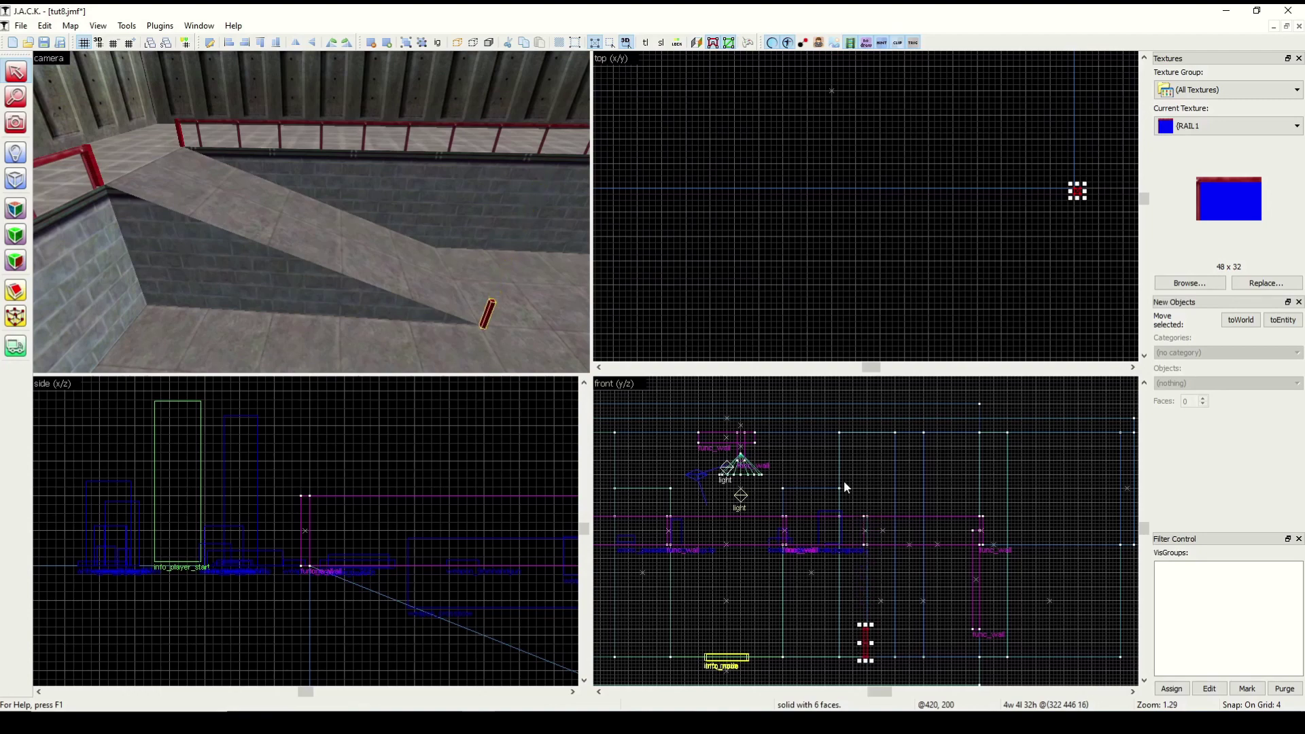
pyautogui.click(760, 260)
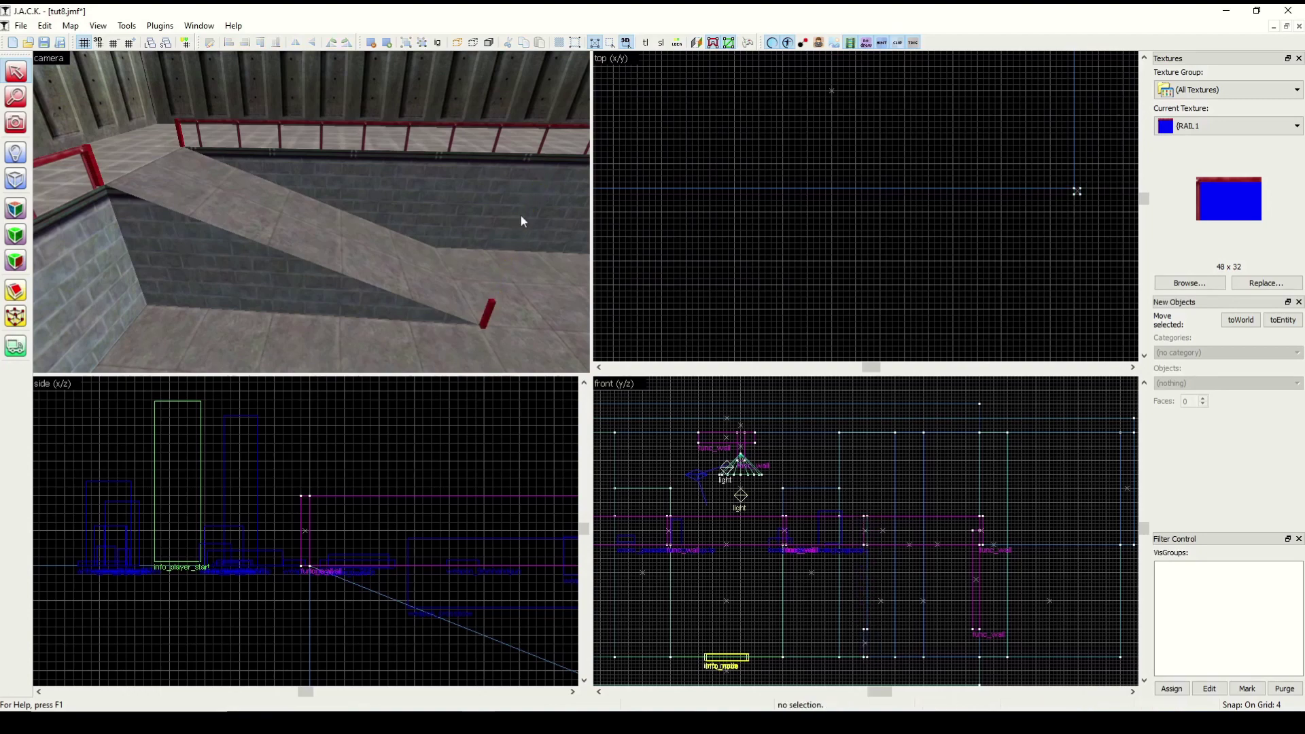
# Turn on texture lock, copy the long back railing to the ramp's edge and shorten the copy to 320 units.
pyautogui.click(328, 130)
pyautogui.scroll(-4, 747, 235)
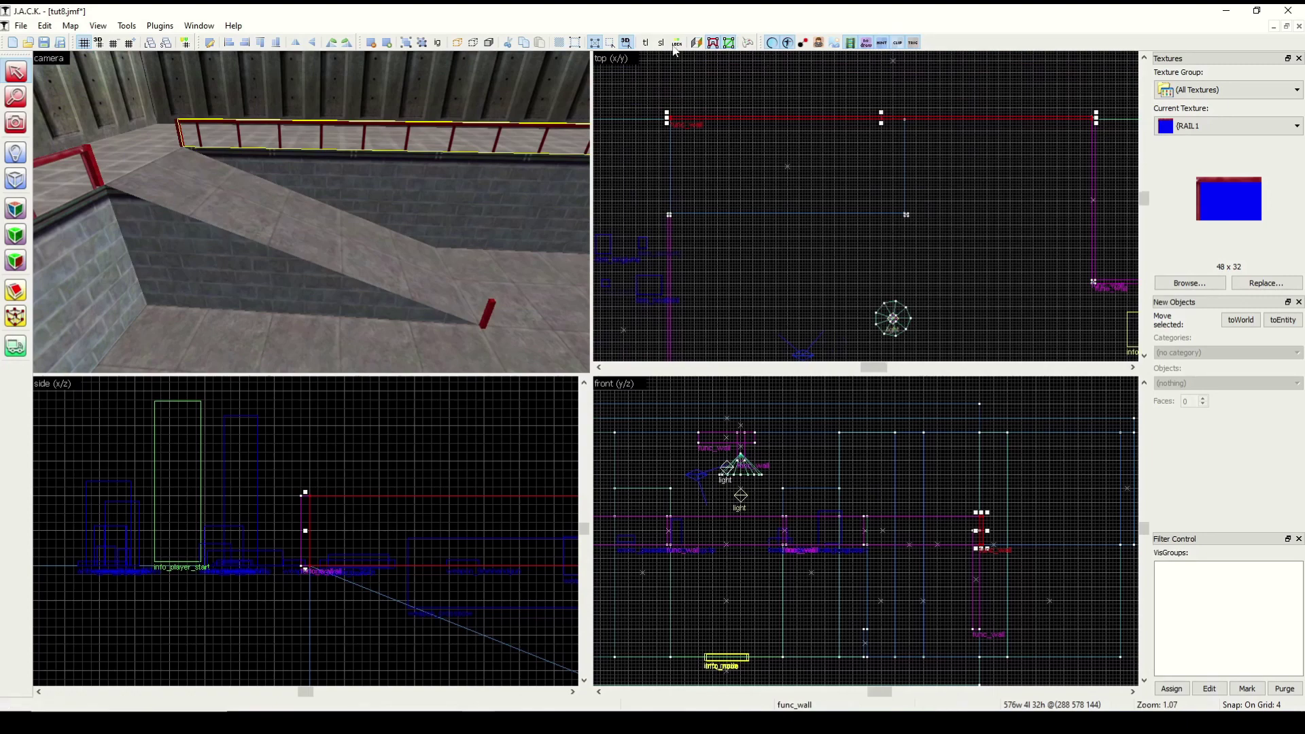
pyautogui.click(646, 42)
pyautogui.moveTo(703, 118); pyautogui.dragTo(703, 213)
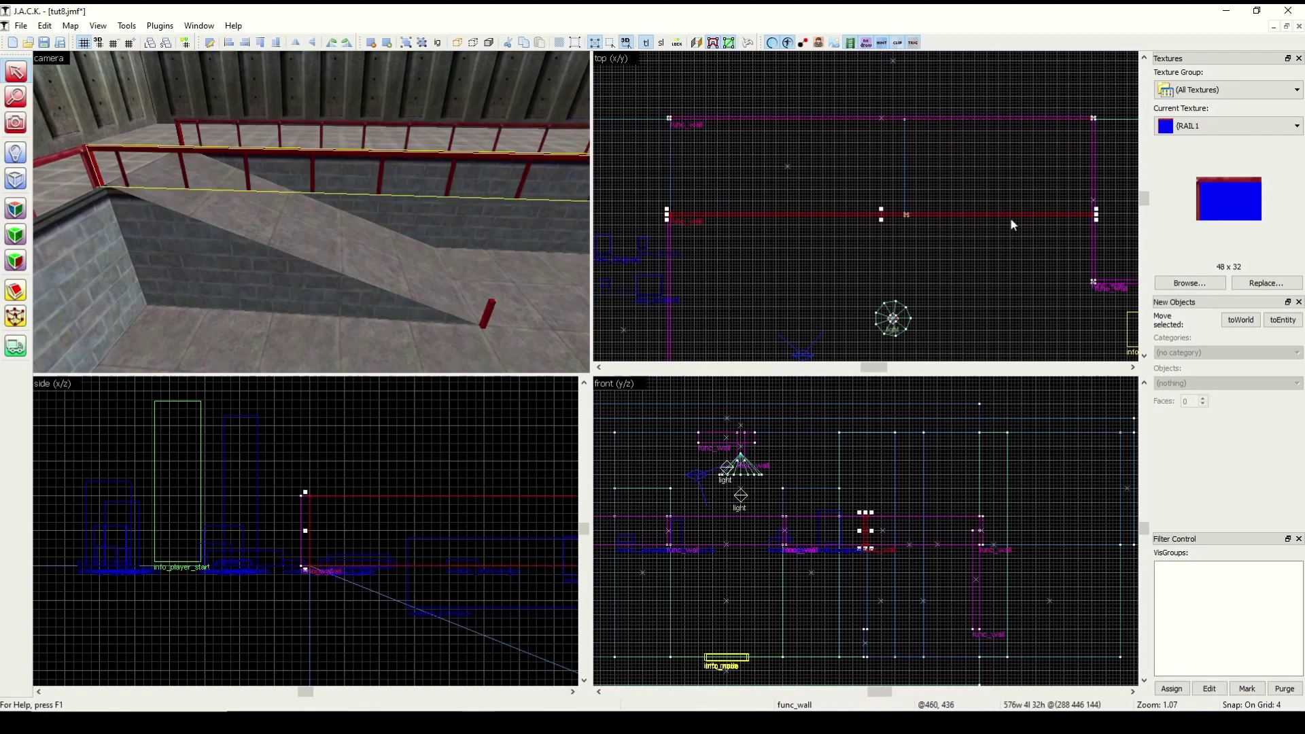
pyautogui.moveTo(1097, 215); pyautogui.dragTo(910, 232)
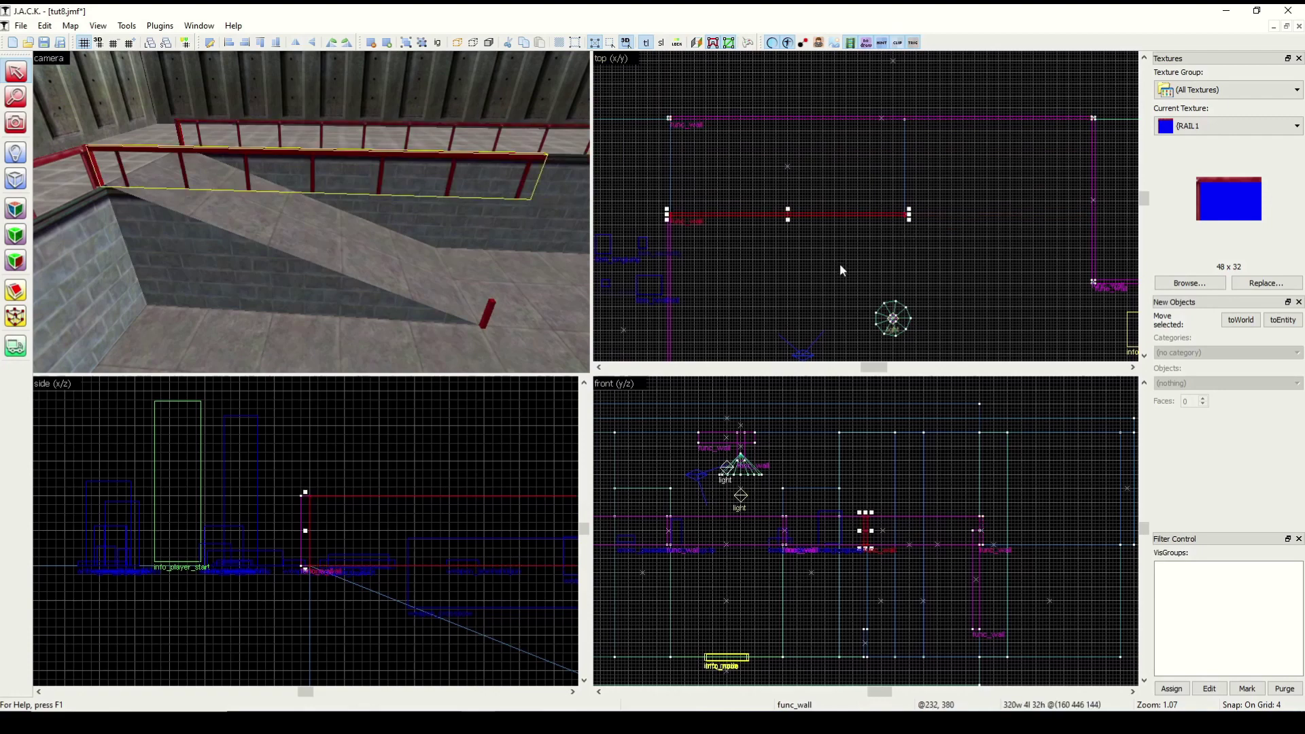
# Select the visible face of the new ramp railing, justify its {RAIL1 texture to center and close face editing.
pyautogui.click(15, 123)
pyautogui.moveTo(310, 211); pyautogui.dragTo(311, 212)
pyautogui.click(20, 214)
pyautogui.click(328, 217)
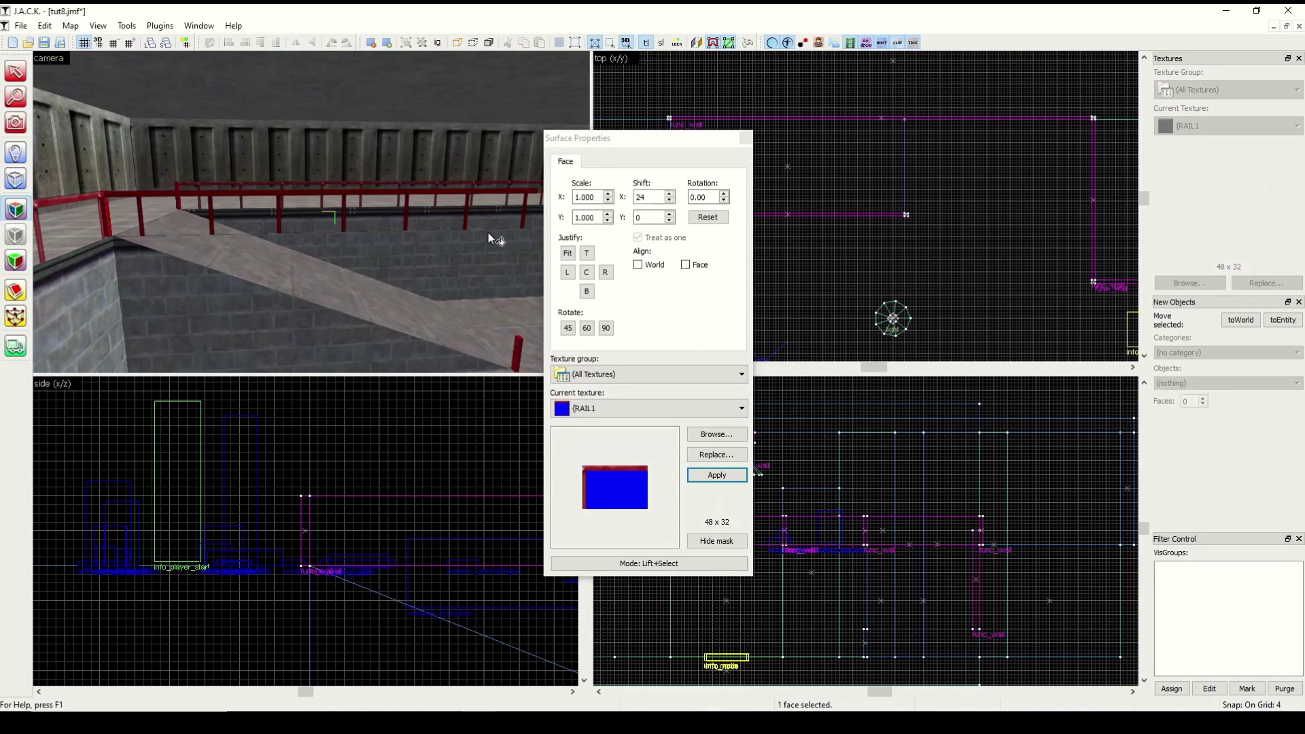
pyautogui.click(590, 273)
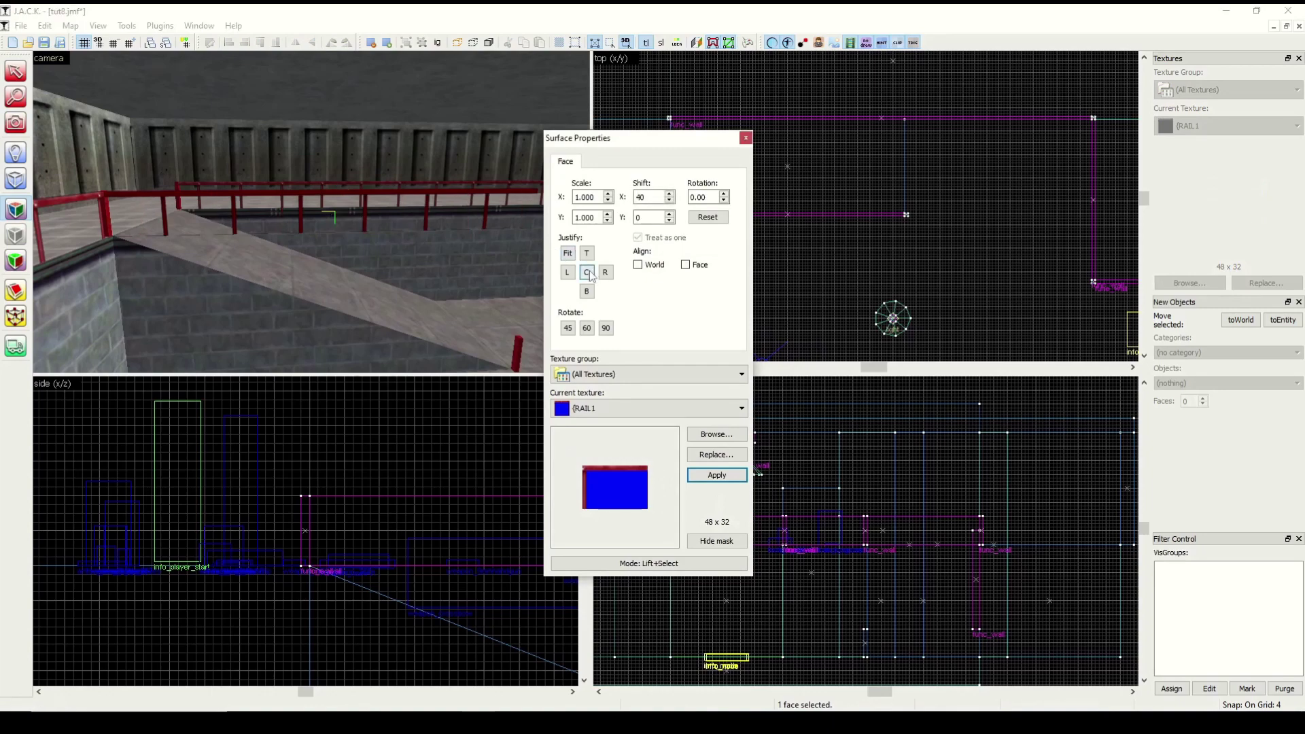
pyautogui.click(746, 137)
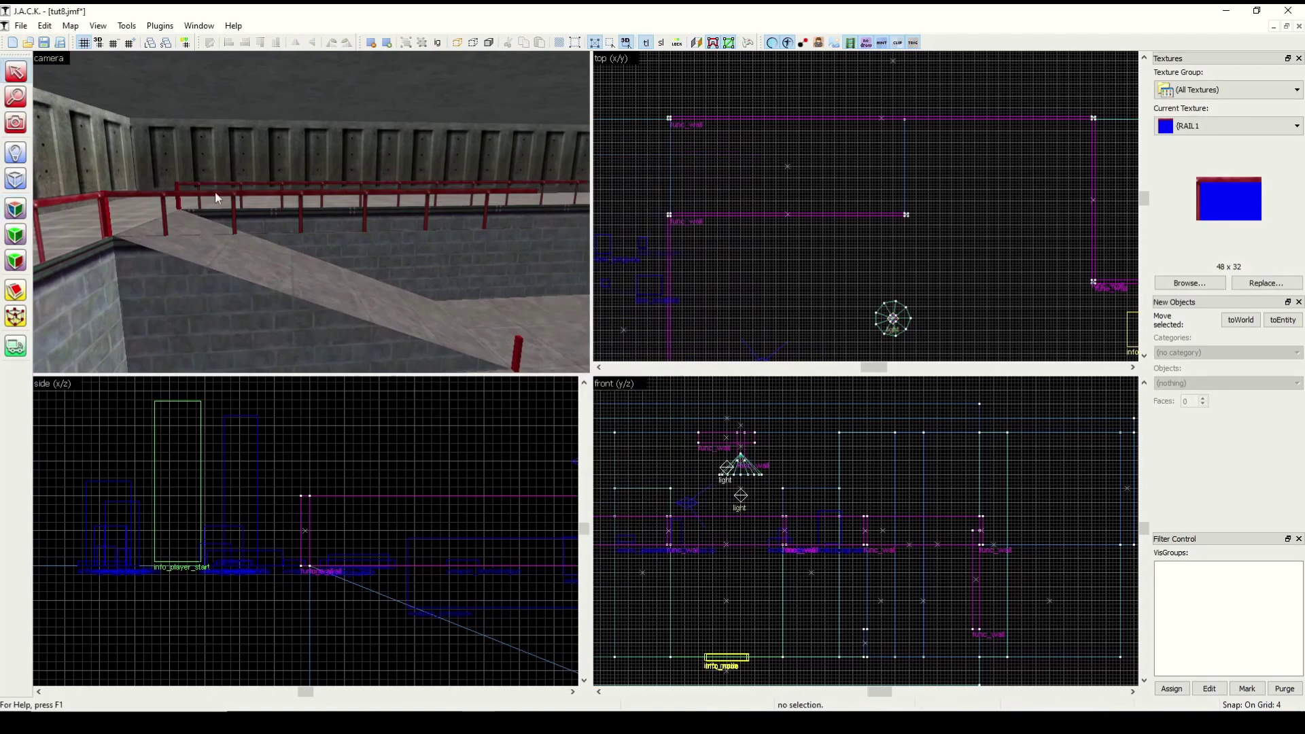
# Select the ramp railing and turn on texture UV coordinate locking.
pyautogui.click(26, 128)
pyautogui.moveTo(312, 211); pyautogui.dragTo(208, 174)
pyautogui.click(14, 71)
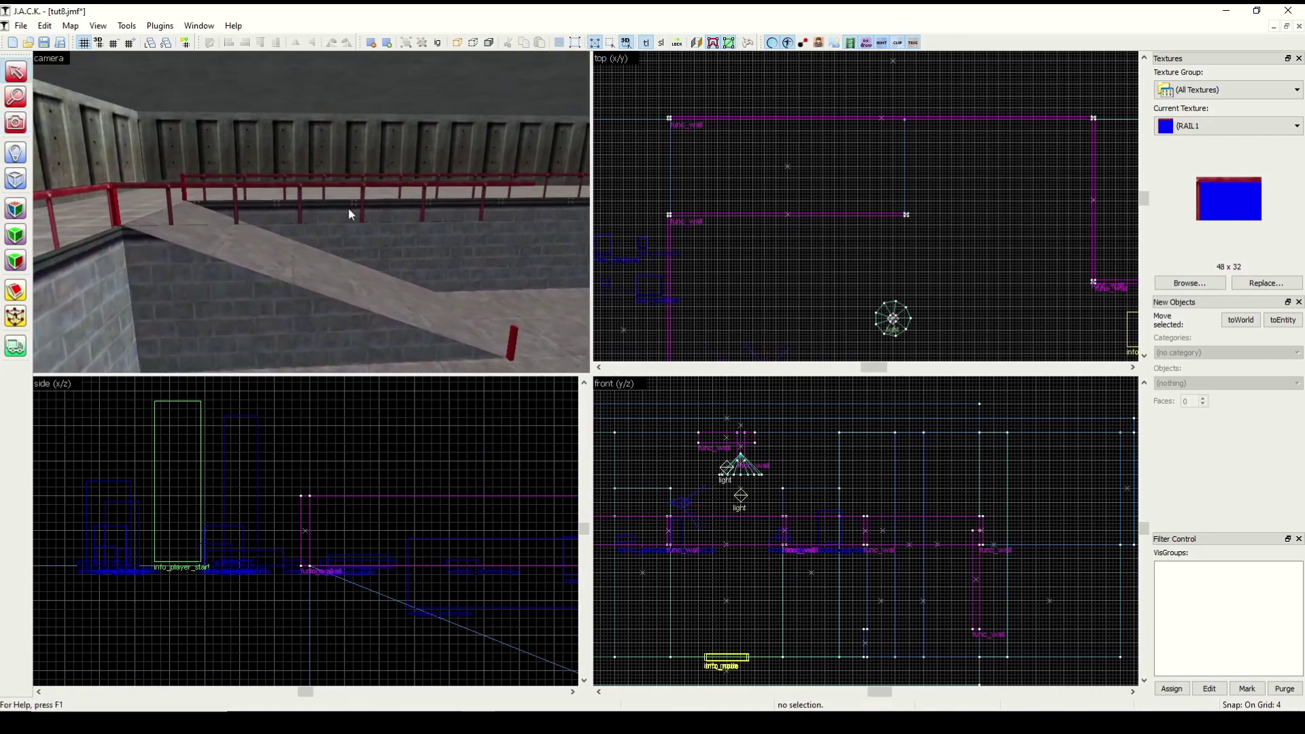
pyautogui.click(349, 209)
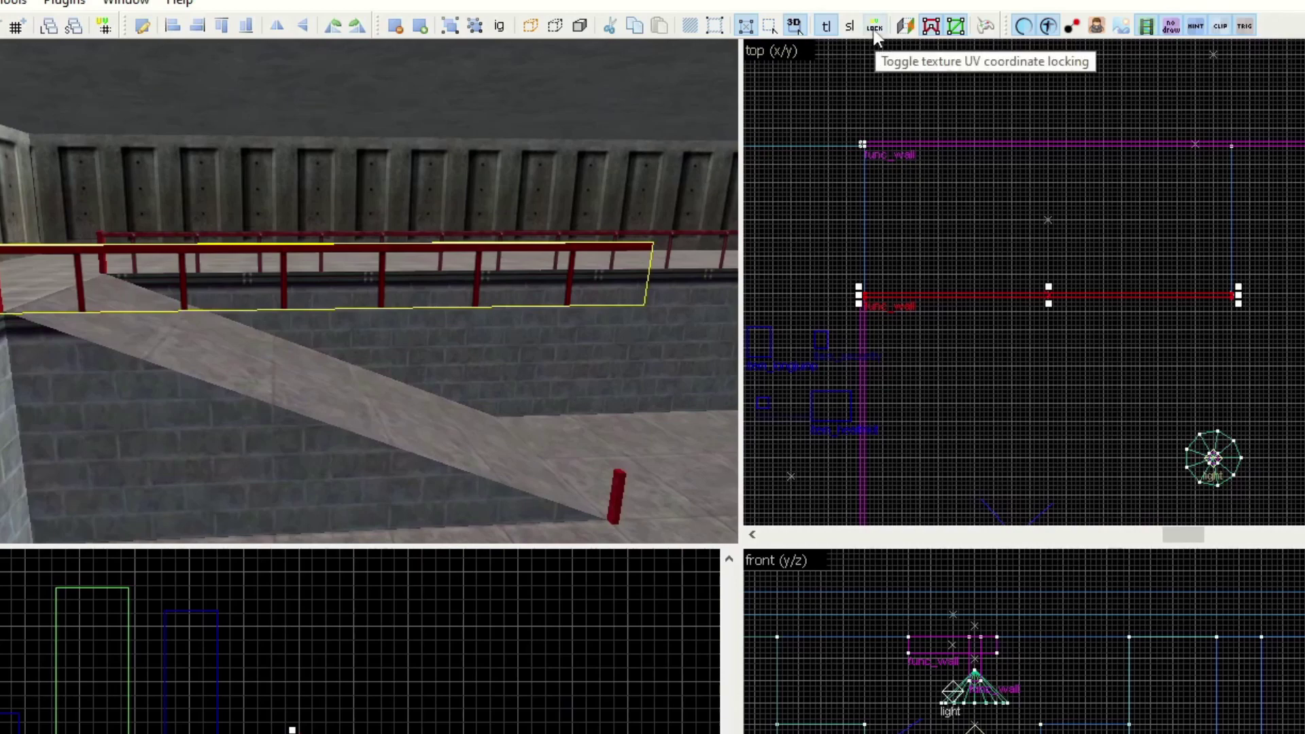
pyautogui.click(875, 35)
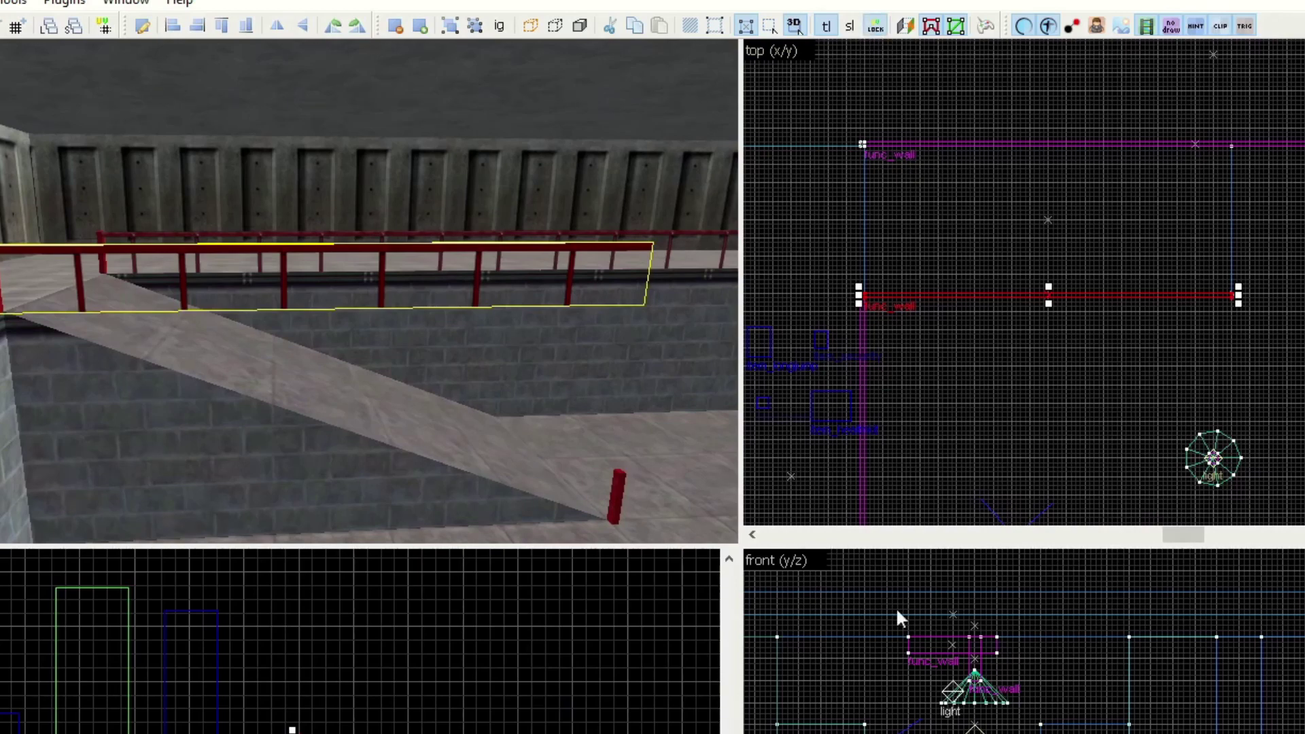
# Shear the ramp railing's far end down along the slope to meet the lower post, and deselect it.
pyautogui.scroll(-11, 482, 528)
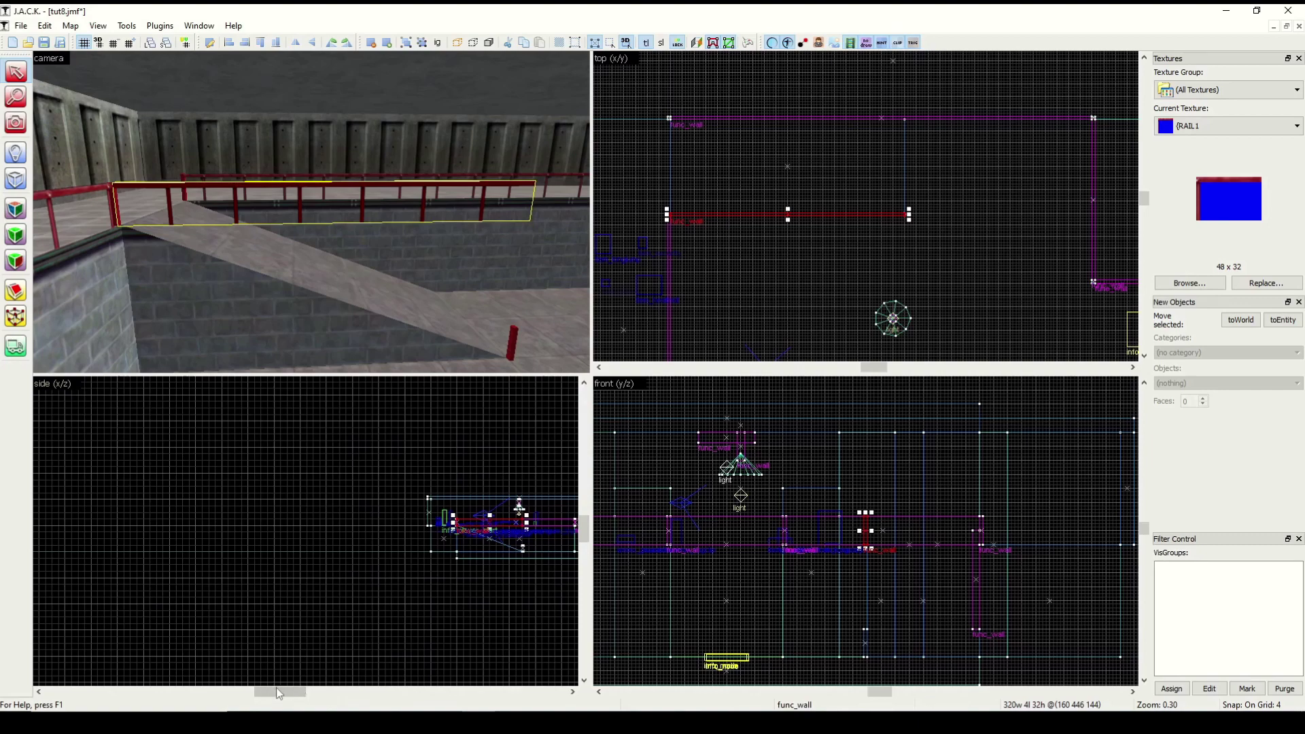
pyautogui.scroll(4, 322, 551)
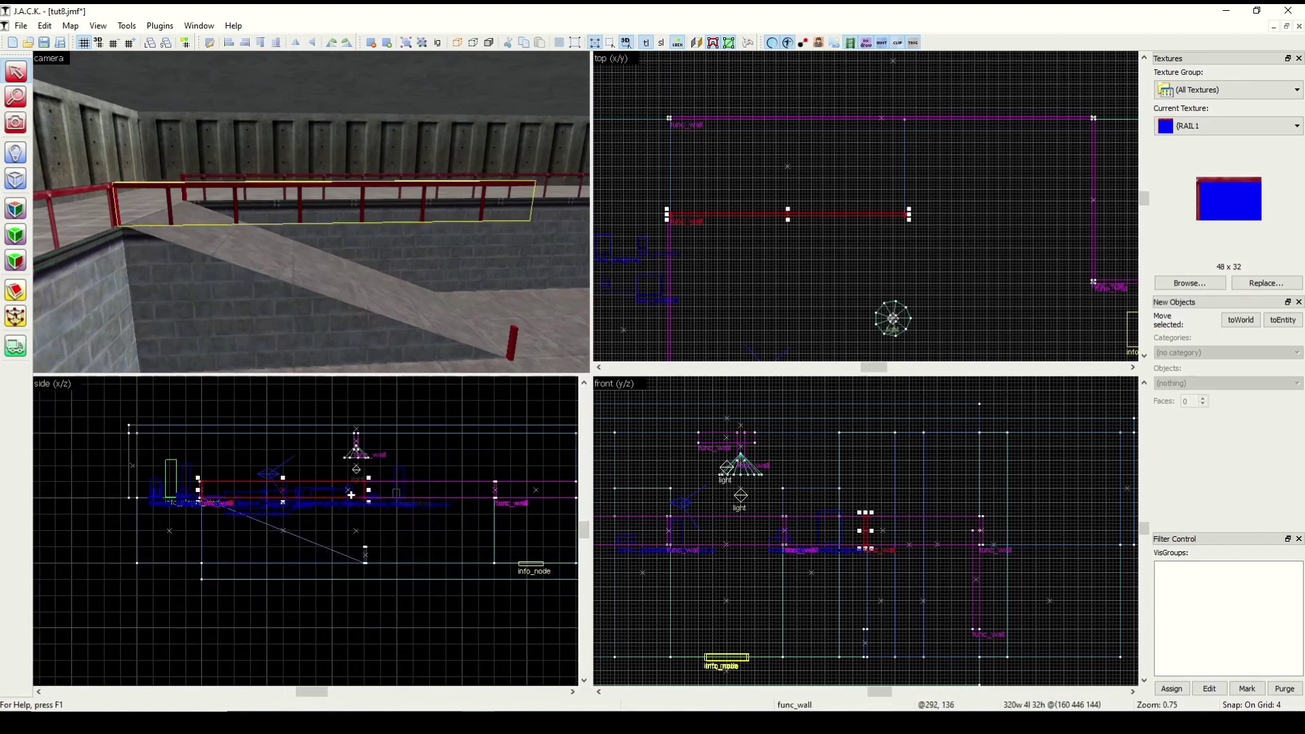
pyautogui.moveTo(374, 490); pyautogui.dragTo(372, 526)
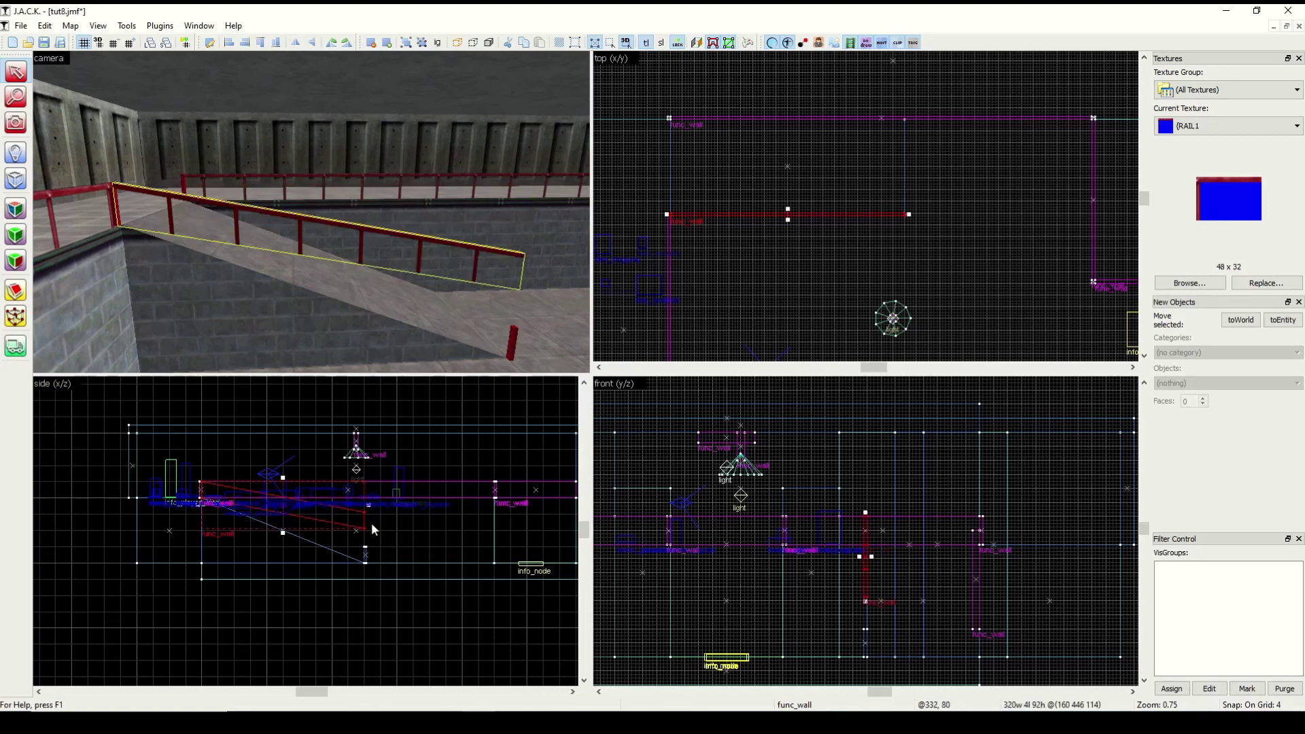
pyautogui.hotkey('ctrl', 'z')
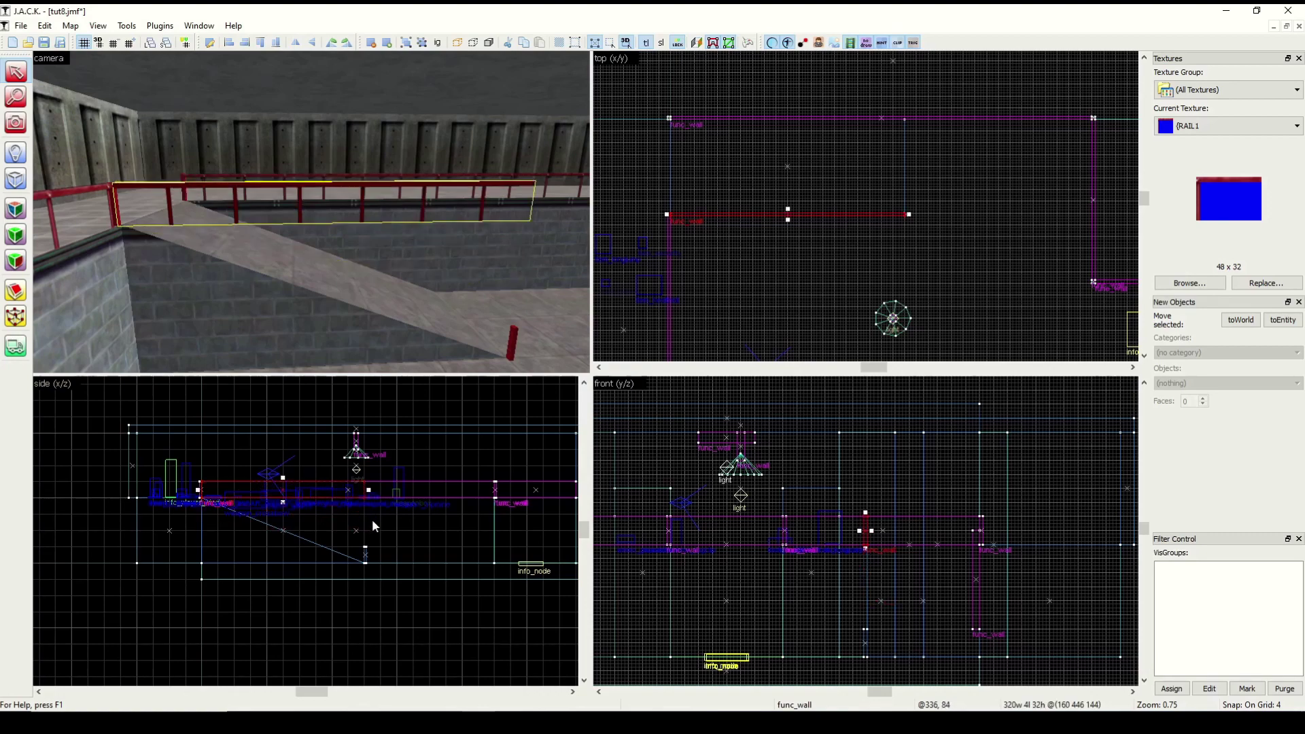
pyautogui.moveTo(369, 491); pyautogui.dragTo(374, 559)
pyautogui.scroll(5, 368, 552)
pyautogui.click(482, 539)
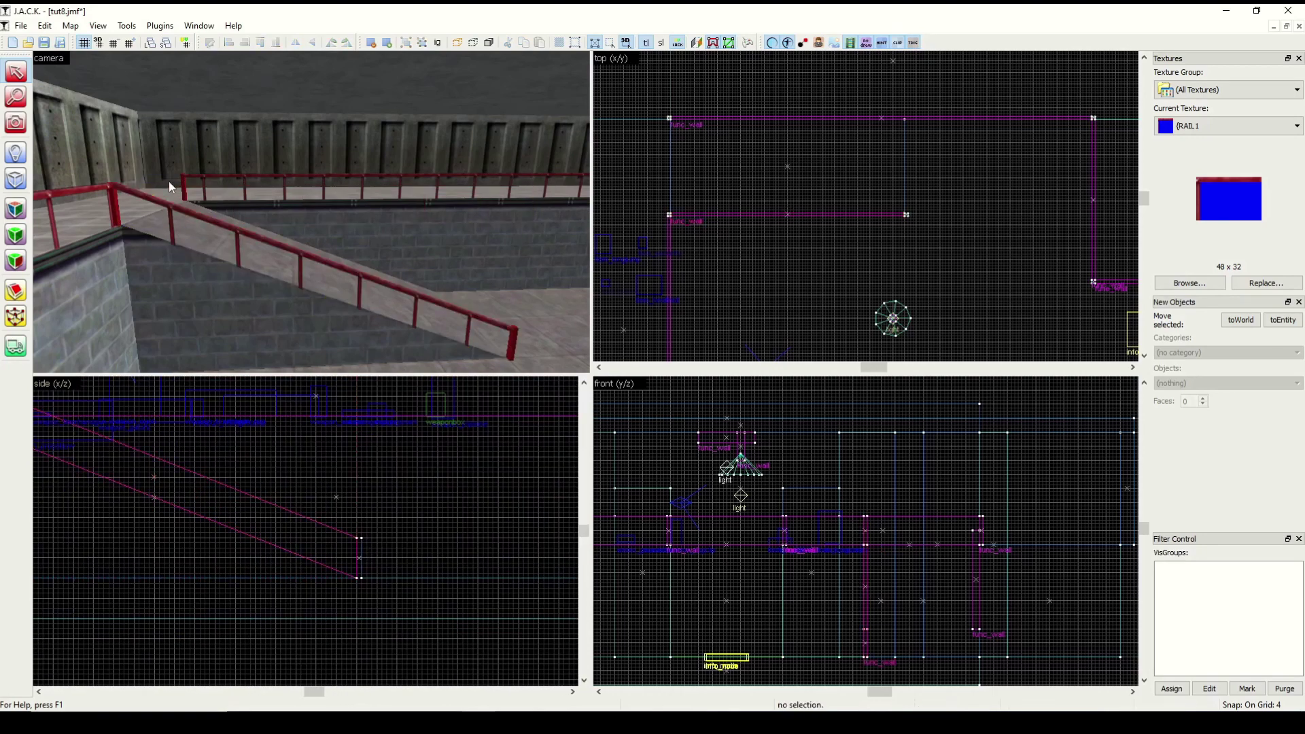
# Select the opposite face of the sloped ramp railing, justify its texture to center and close face editing.
pyautogui.click(16, 123)
pyautogui.moveTo(176, 170); pyautogui.dragTo(311, 211)
pyautogui.press('d')
pyautogui.press('a')
pyautogui.press('d')
pyautogui.click(15, 209)
pyautogui.click(386, 231)
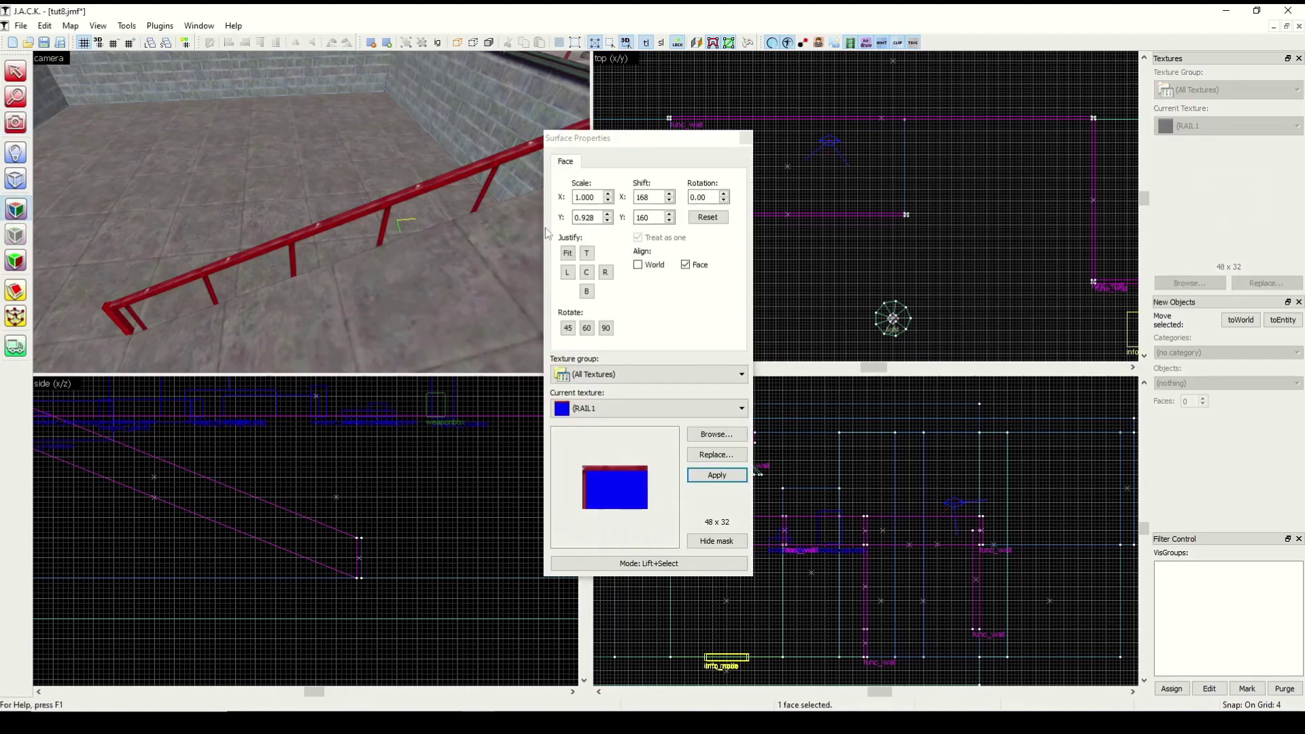
pyautogui.click(586, 275)
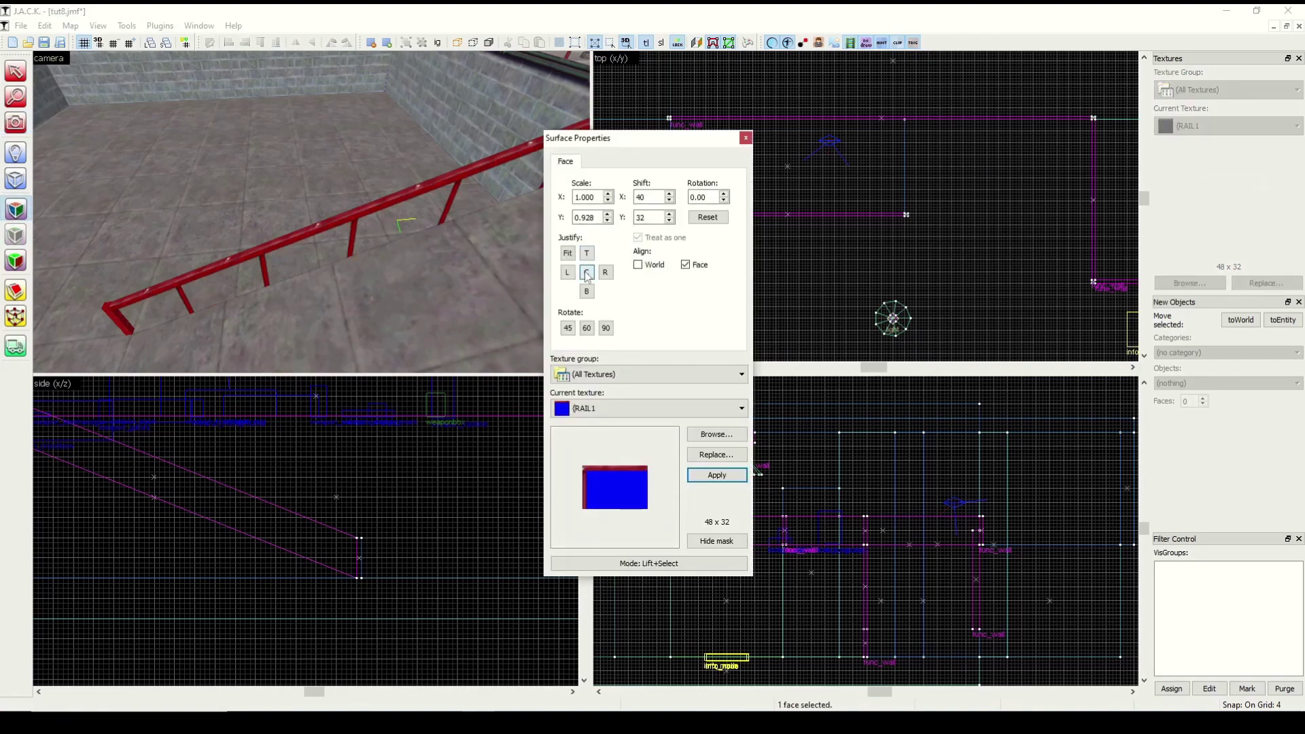
pyautogui.click(746, 138)
# Select the inner face of the short ledge railing, set its Y scale to 1.1, justify the texture to top and close face editing.
pyautogui.click(17, 124)
pyautogui.moveTo(312, 211); pyautogui.dragTo(312, 211)
pyautogui.press('a')
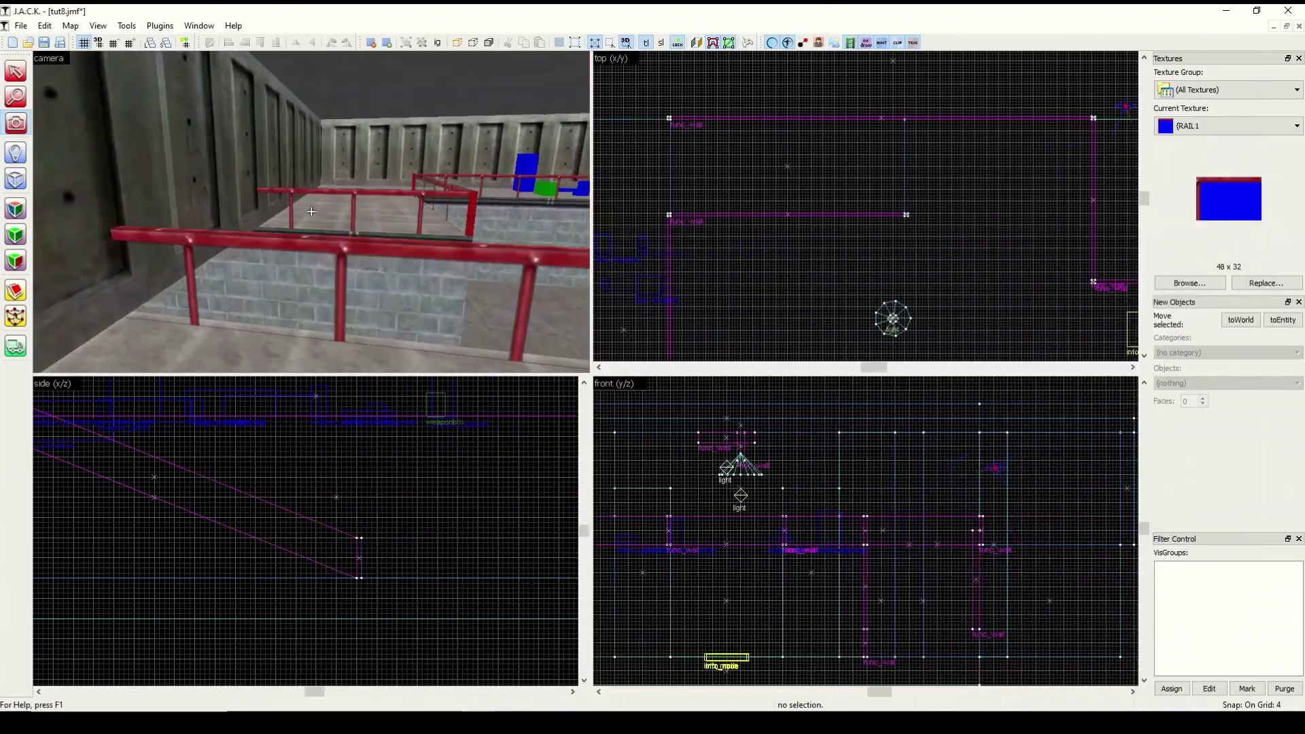
pyautogui.moveTo(311, 211); pyautogui.dragTo(311, 212)
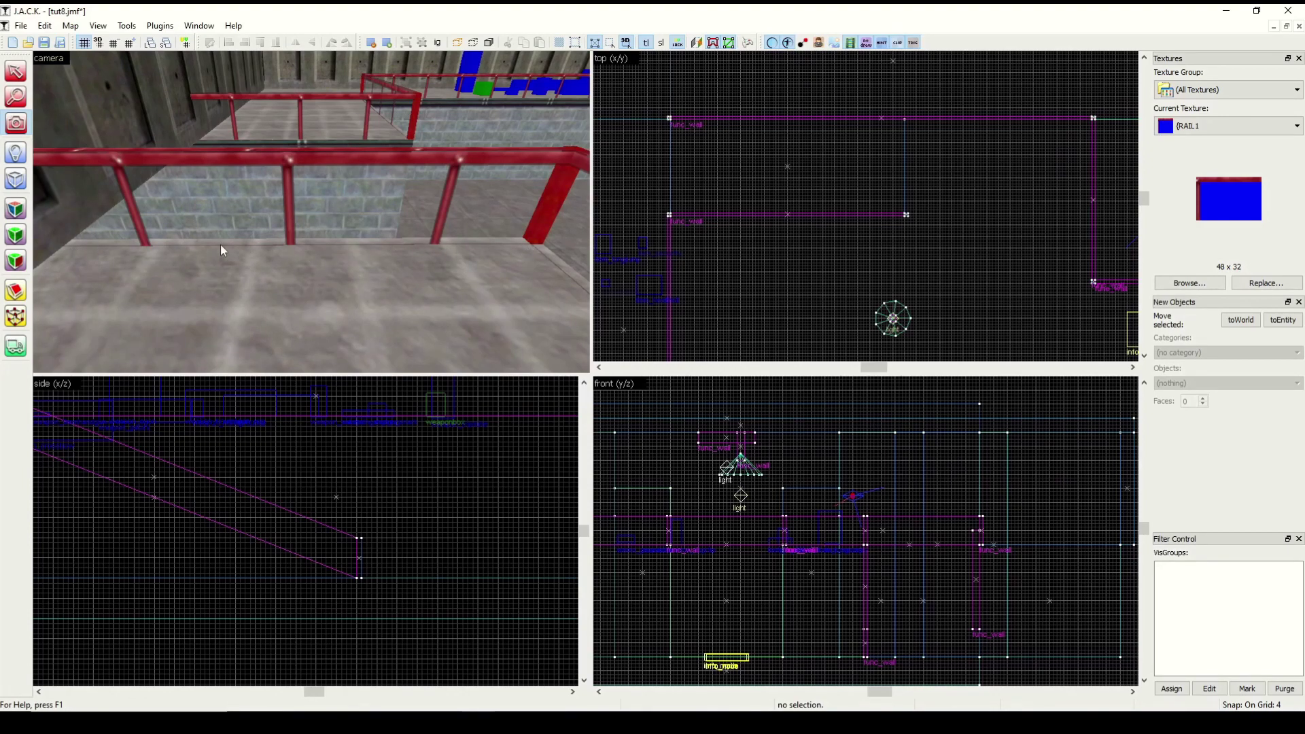
pyautogui.click(15, 71)
pyautogui.click(276, 202)
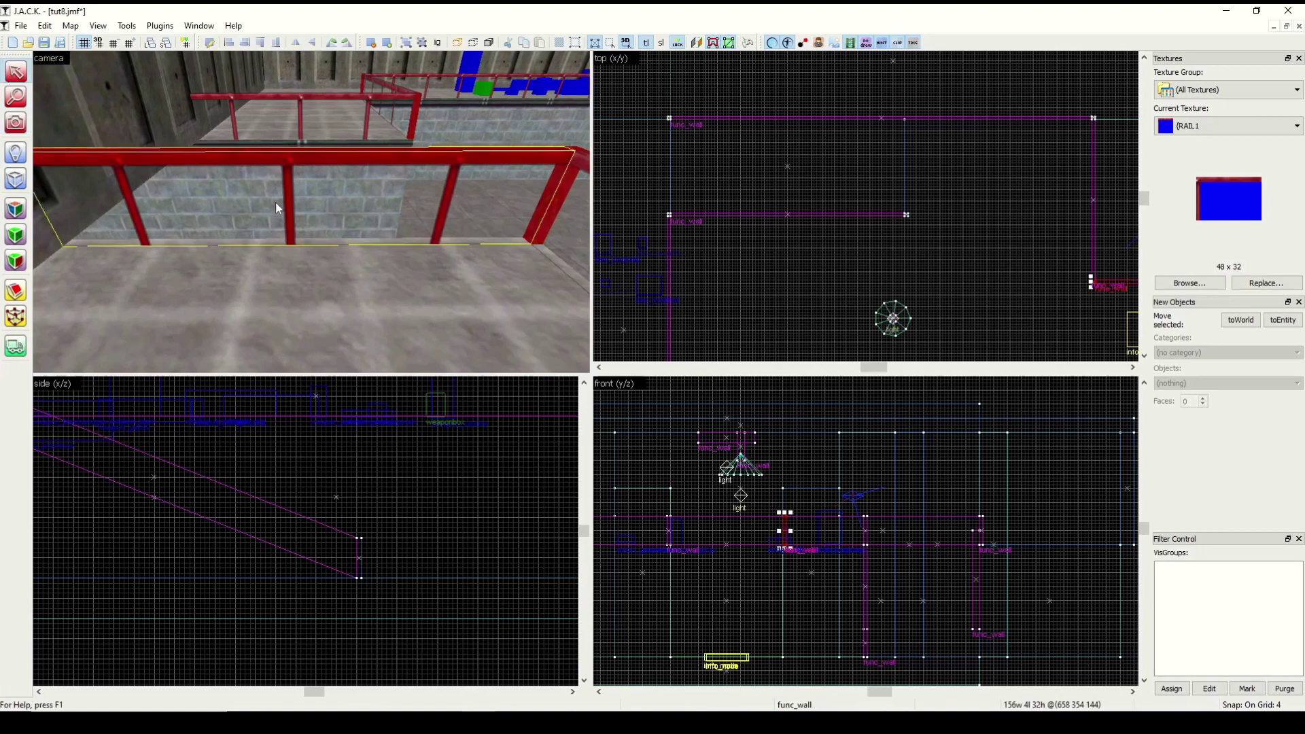
pyautogui.click(15, 209)
pyautogui.click(283, 158)
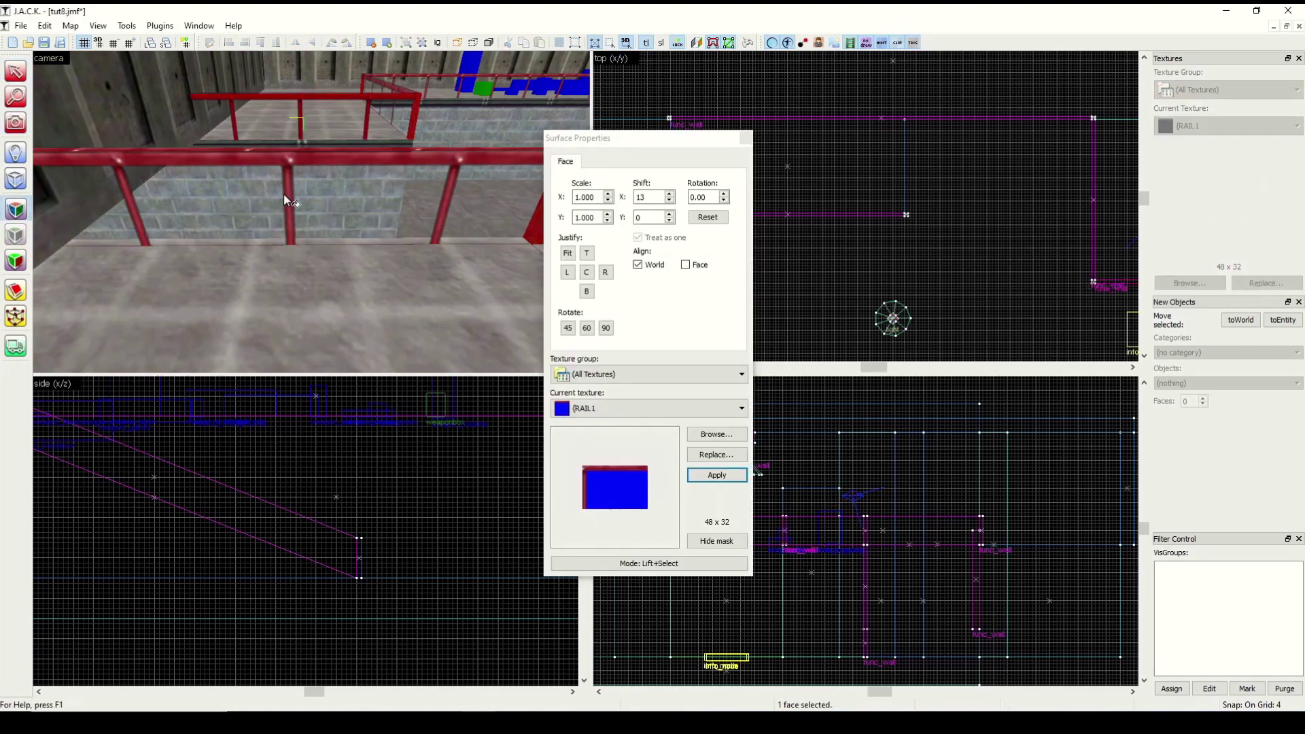
pyautogui.click(293, 202)
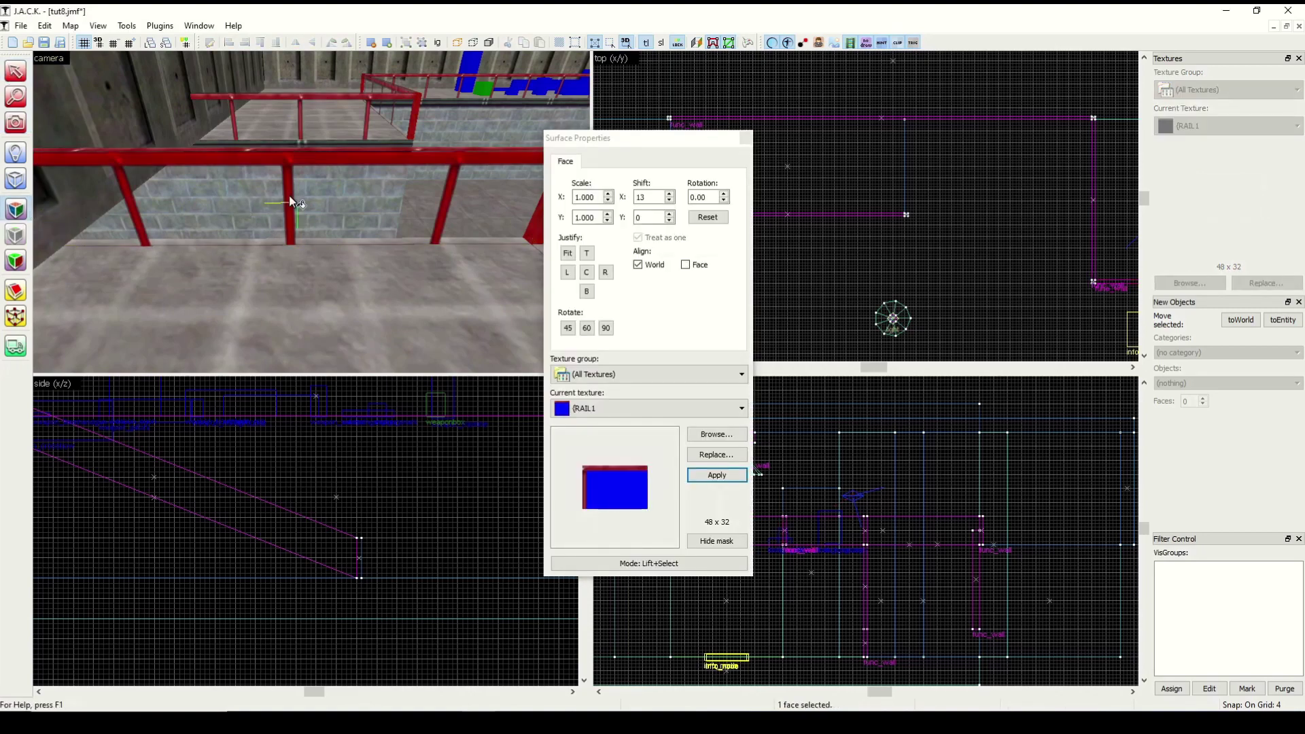
pyautogui.click(608, 214)
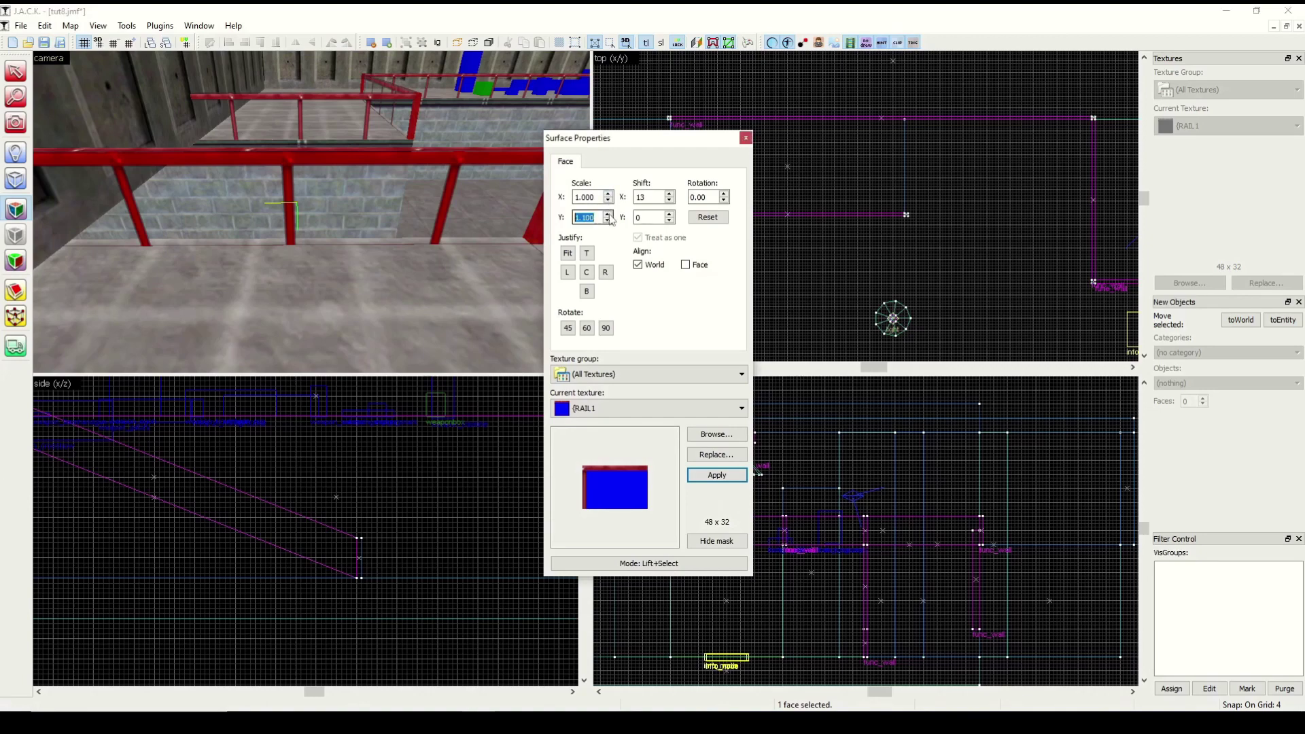
pyautogui.click(587, 253)
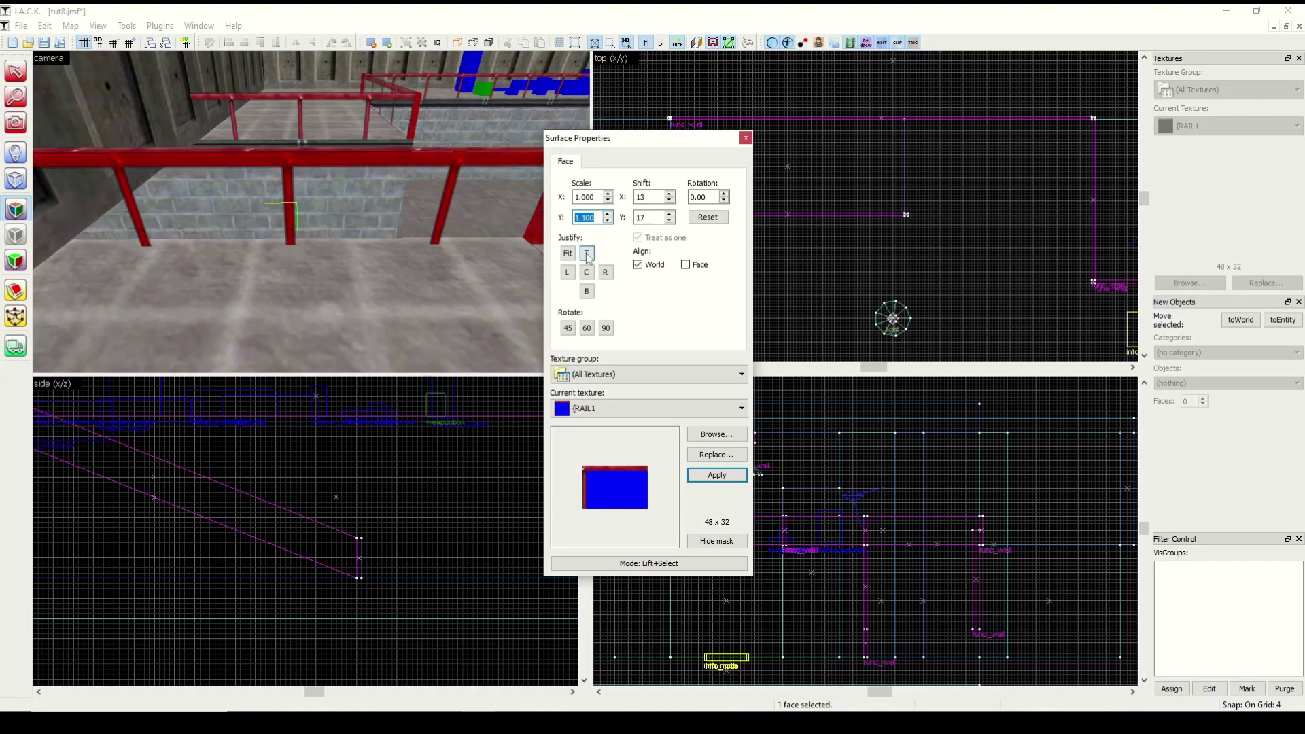
pyautogui.click(746, 137)
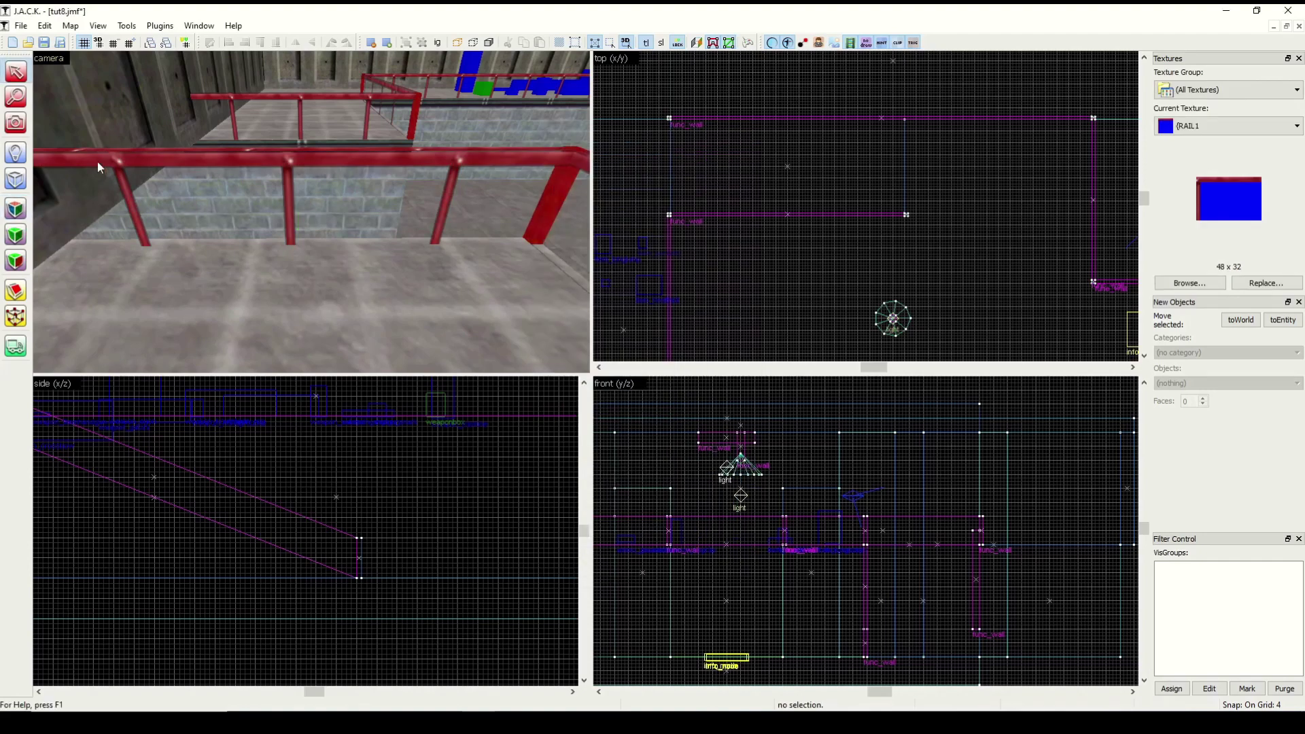
# Select the ramp's brick side face with OUT_WALL7, set its texture rotation to 22 degrees and adjust its Y shift.
pyautogui.click(19, 130)
pyautogui.moveTo(285, 204); pyautogui.dragTo(311, 214)
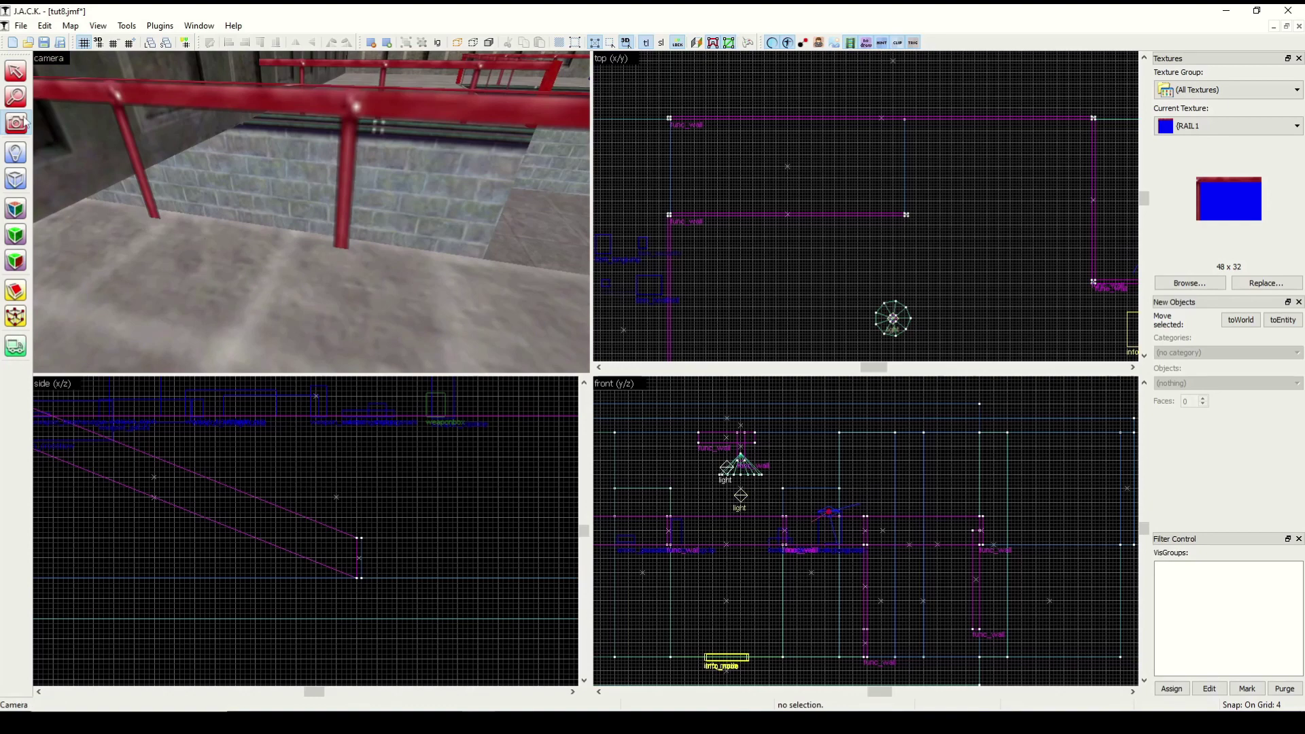
pyautogui.moveTo(398, 279); pyautogui.dragTo(311, 211)
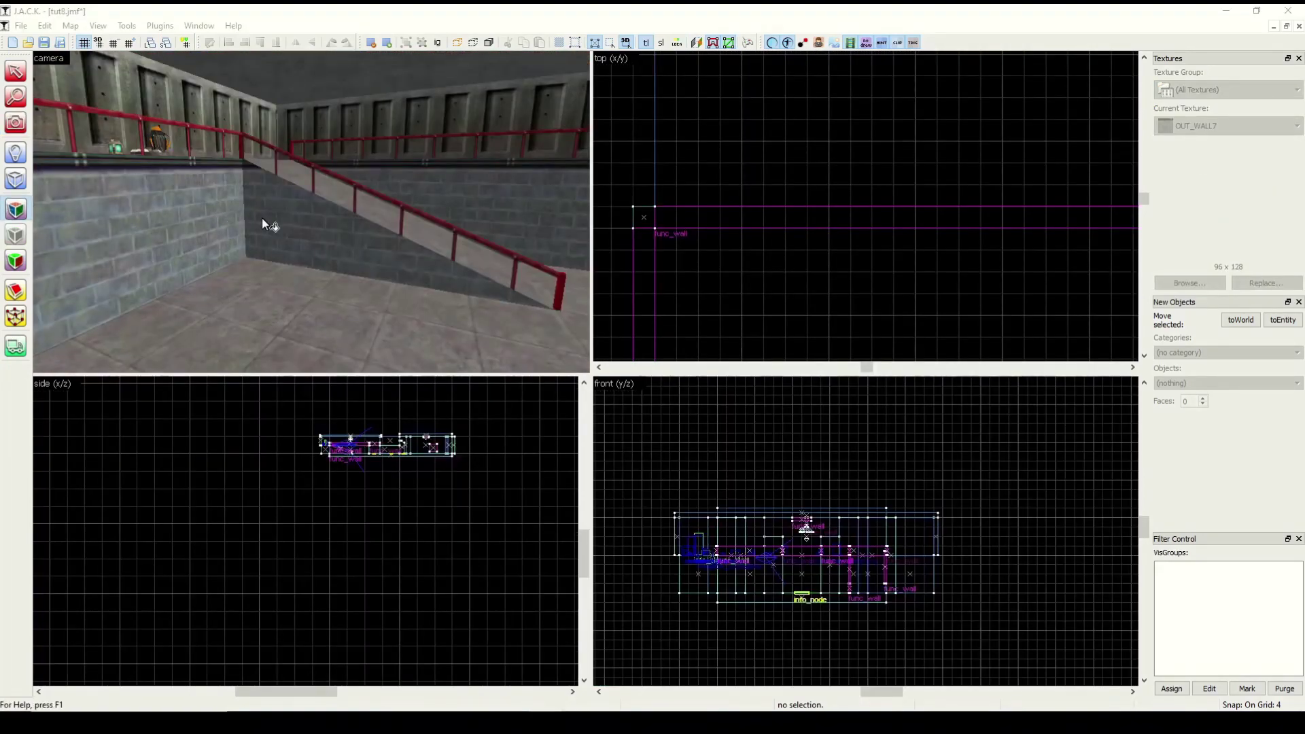
pyautogui.hotkey('shift', 'a')
pyautogui.click(292, 216)
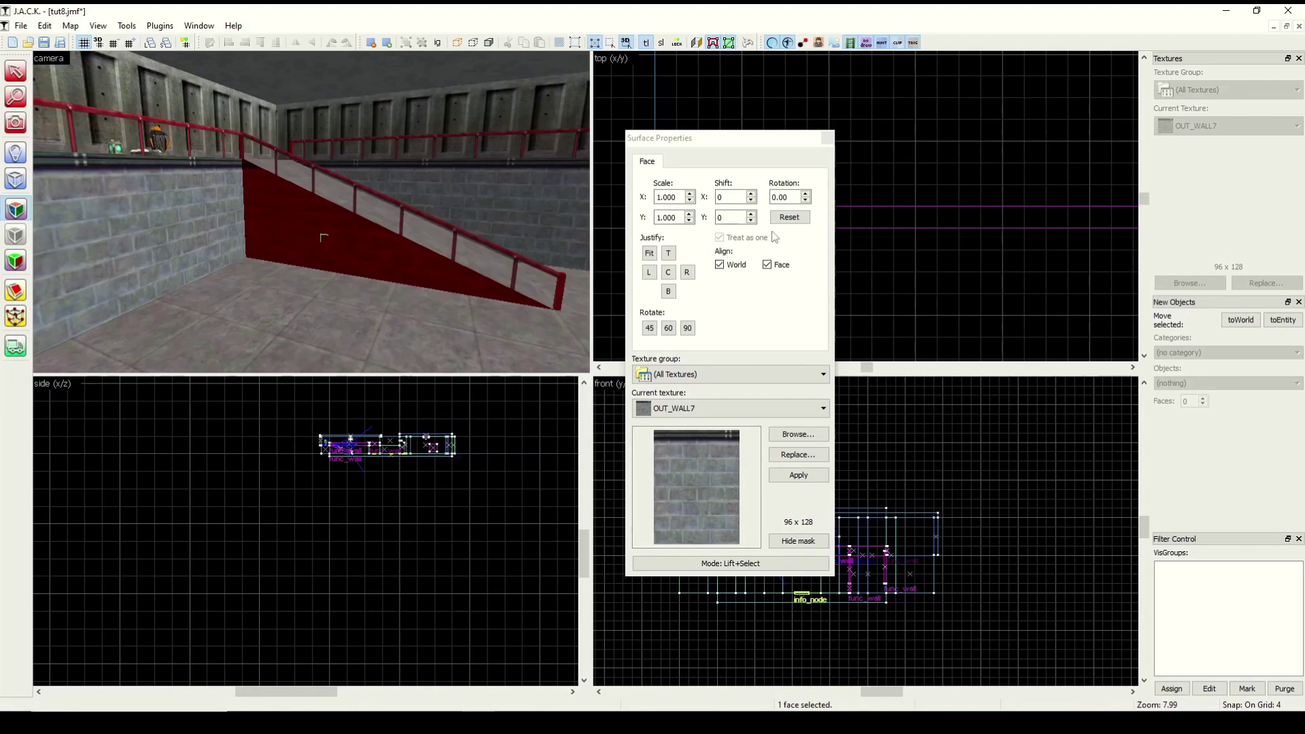
pyautogui.click(805, 194)
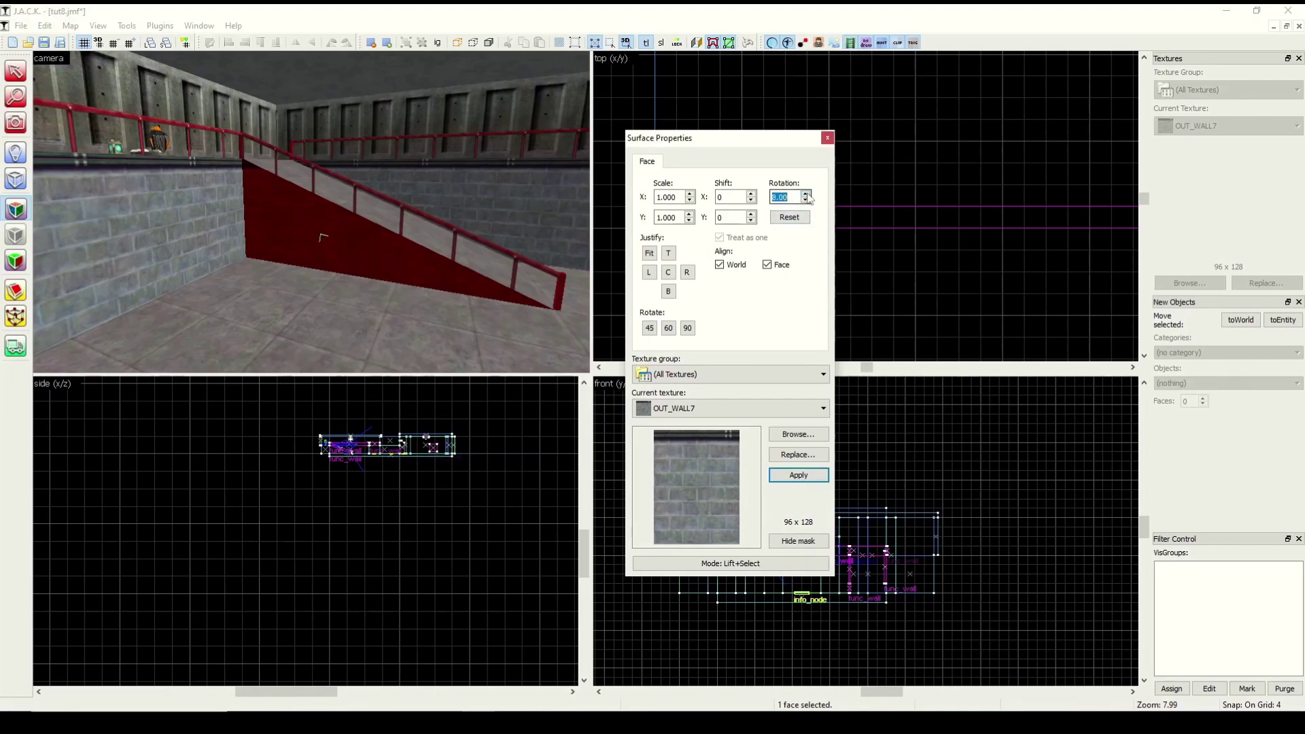
pyautogui.click(806, 194)
pyautogui.click(805, 195)
pyautogui.click(754, 223)
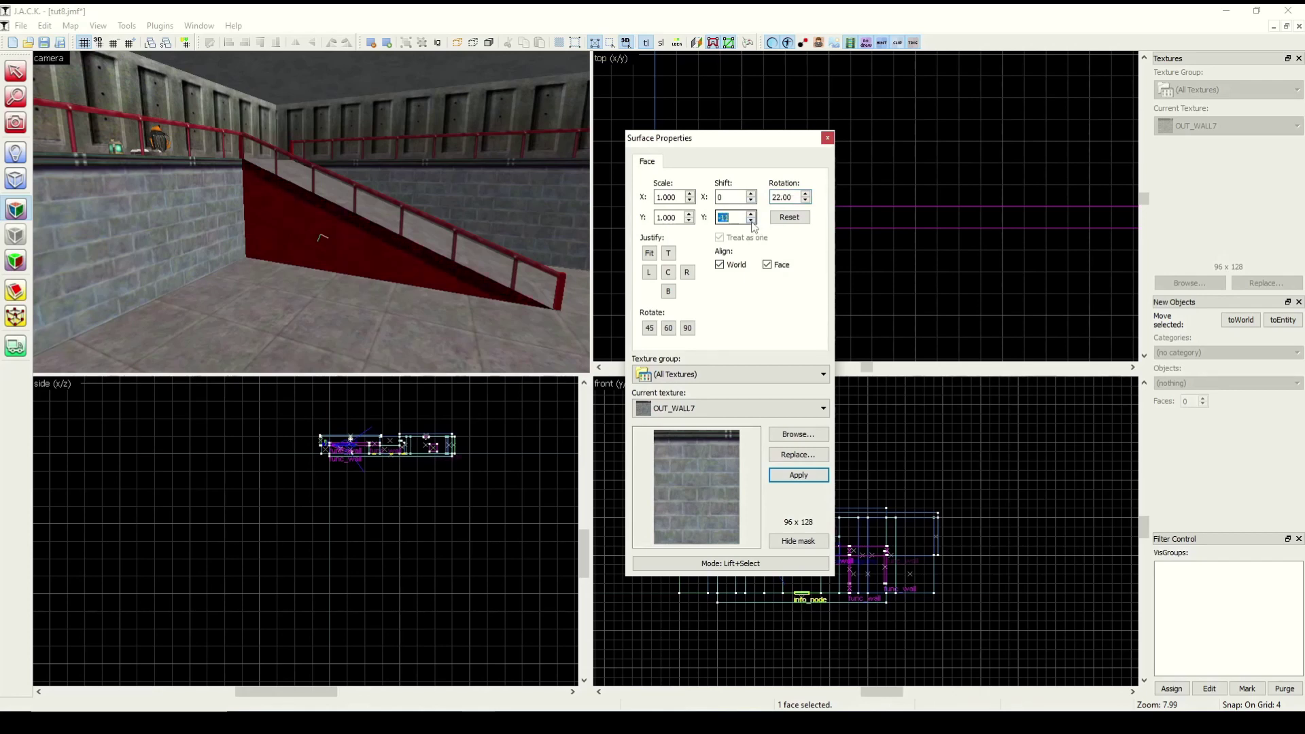
pyautogui.click(752, 214)
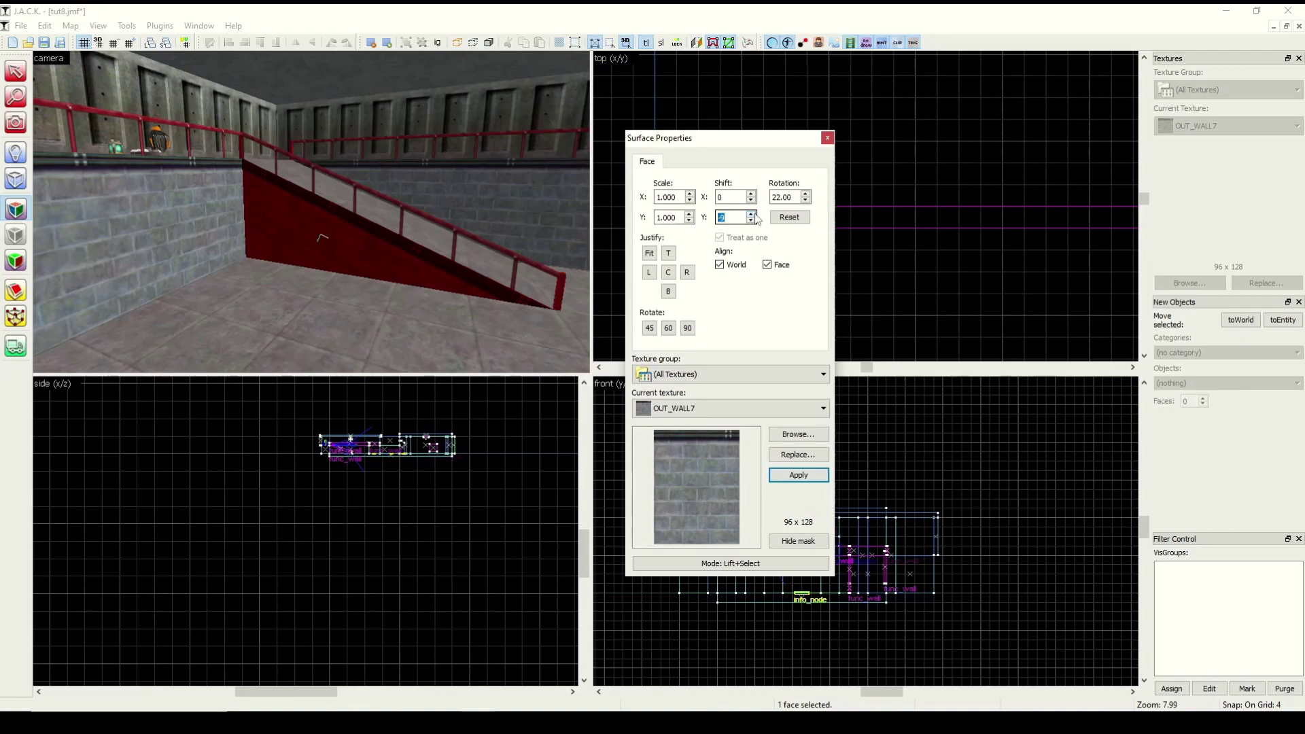